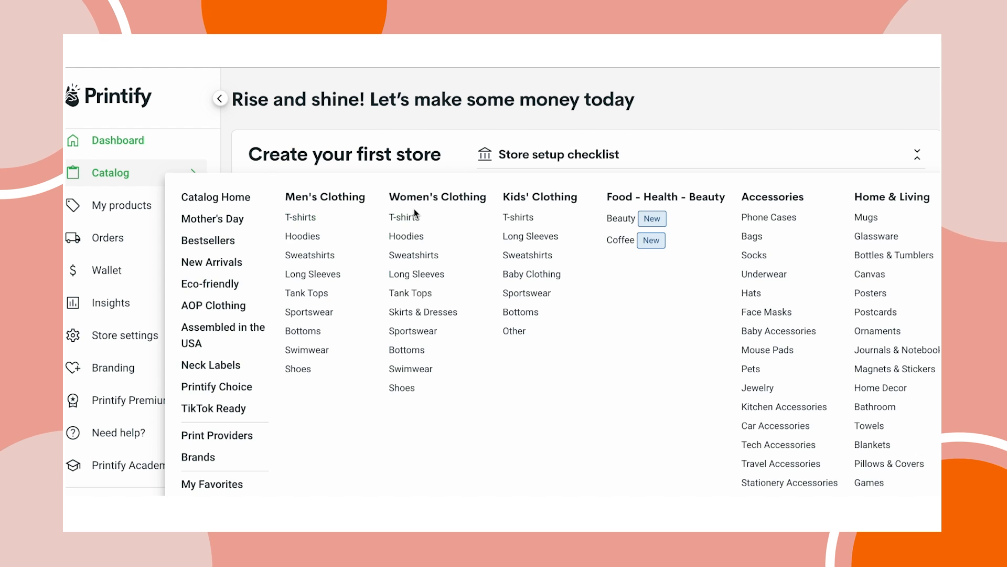
Step: Open the Bella+Canvas 3001 Unisex Jersey Short Sleeve Tee from women's T-shirts and show its additional print providers
scroll(483, 334, down, 3)
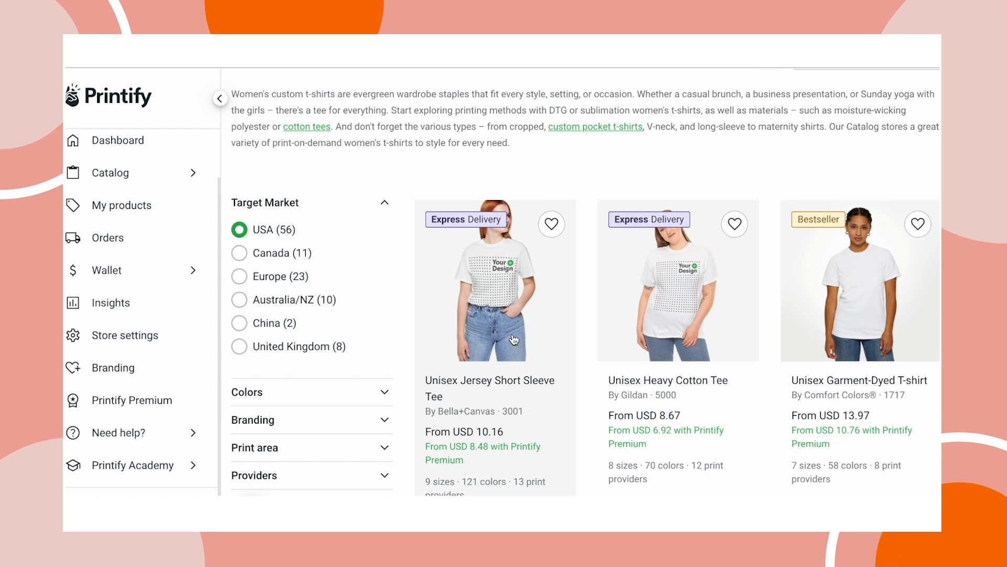
click(501, 287)
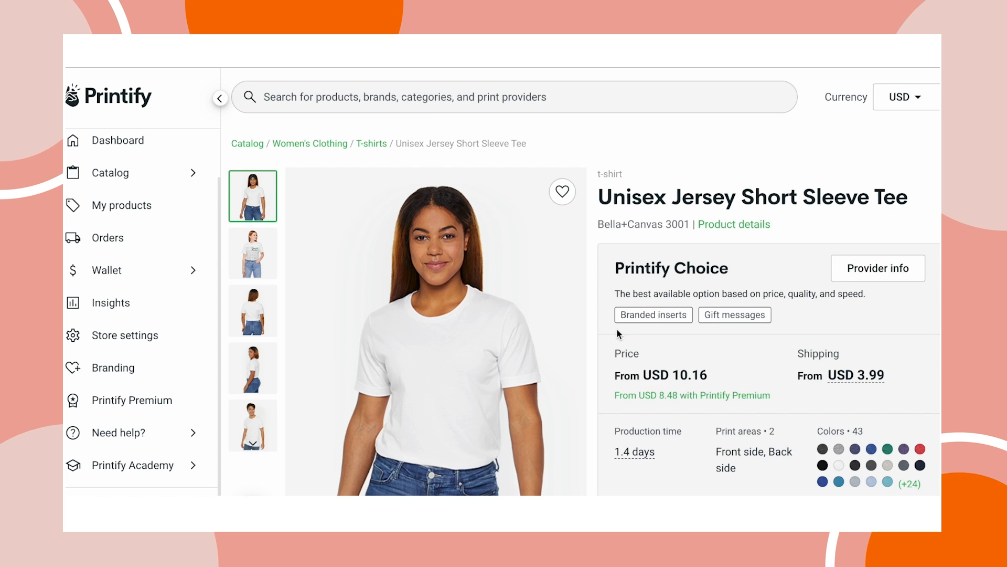
scroll(617, 329, down, 3)
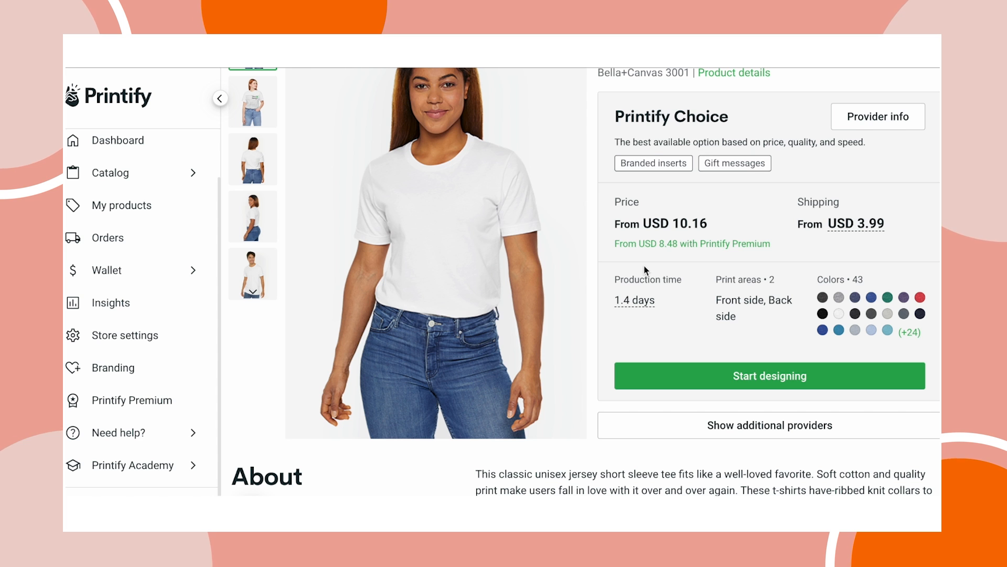
scroll(770, 344, down, 1)
click(766, 383)
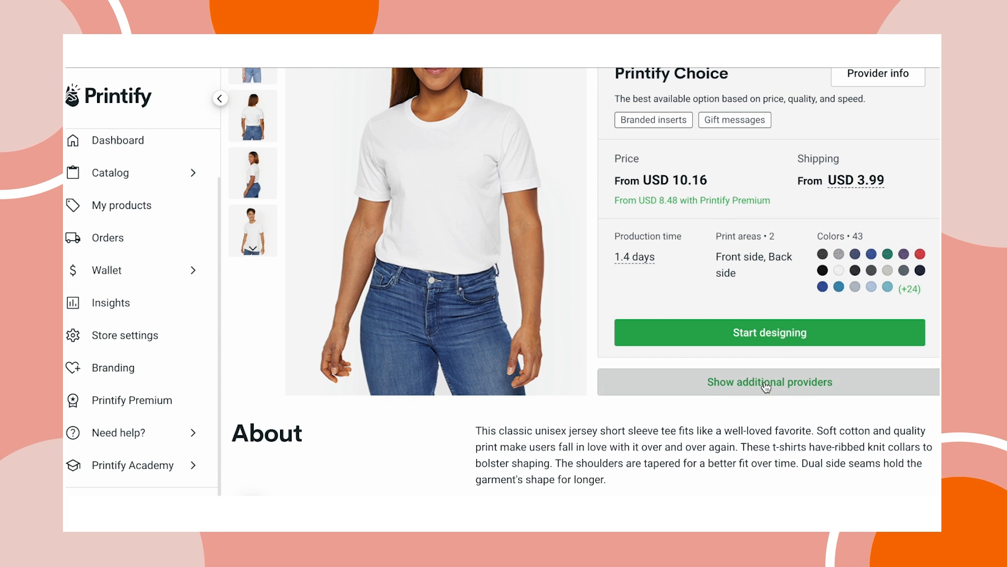
Step: Compare the local USA print providers and start designing the tee with SwiftPOD
scroll(763, 385, down, 9)
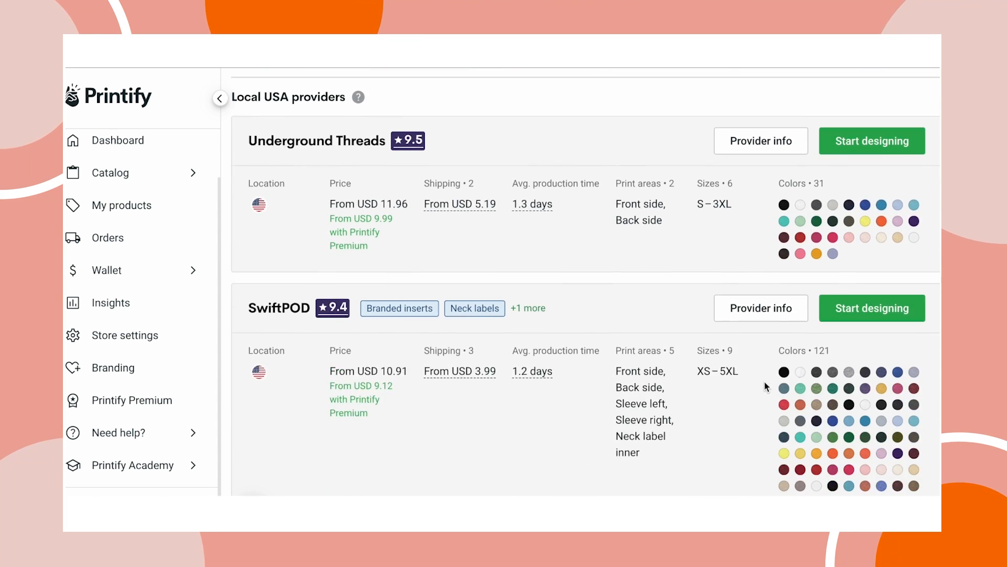
scroll(764, 386, down, 1)
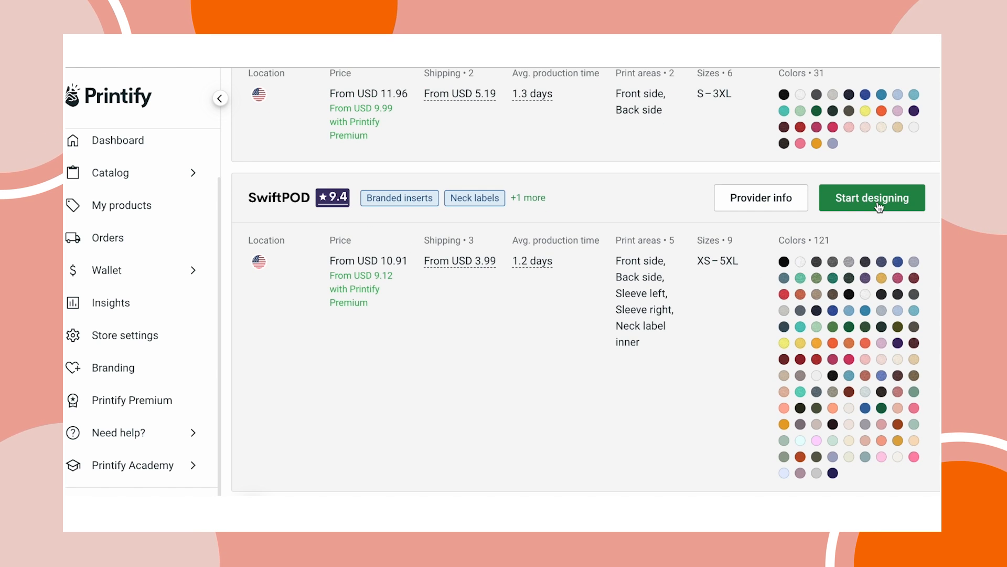
scroll(880, 207, up, 2)
scroll(805, 247, down, 4)
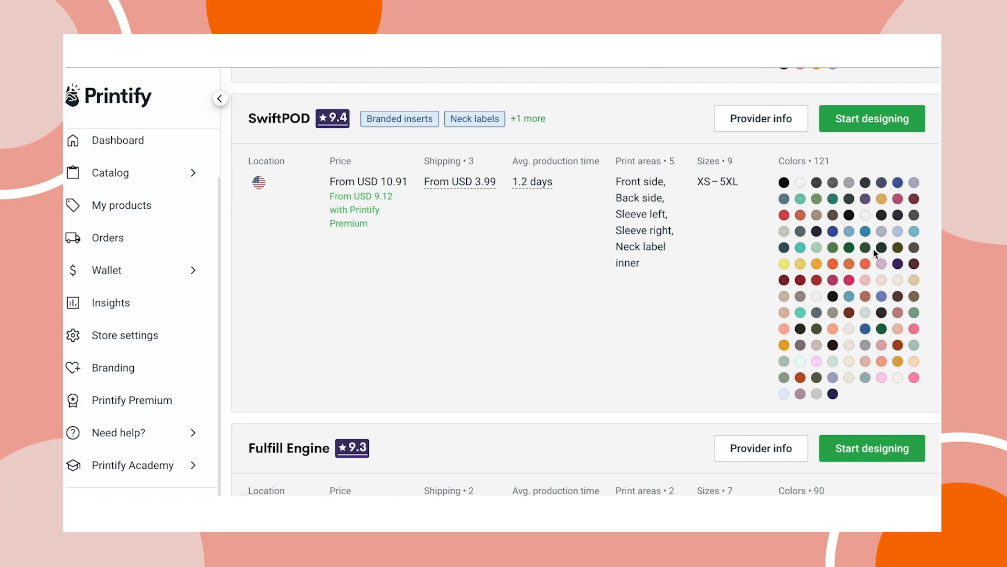
click(868, 125)
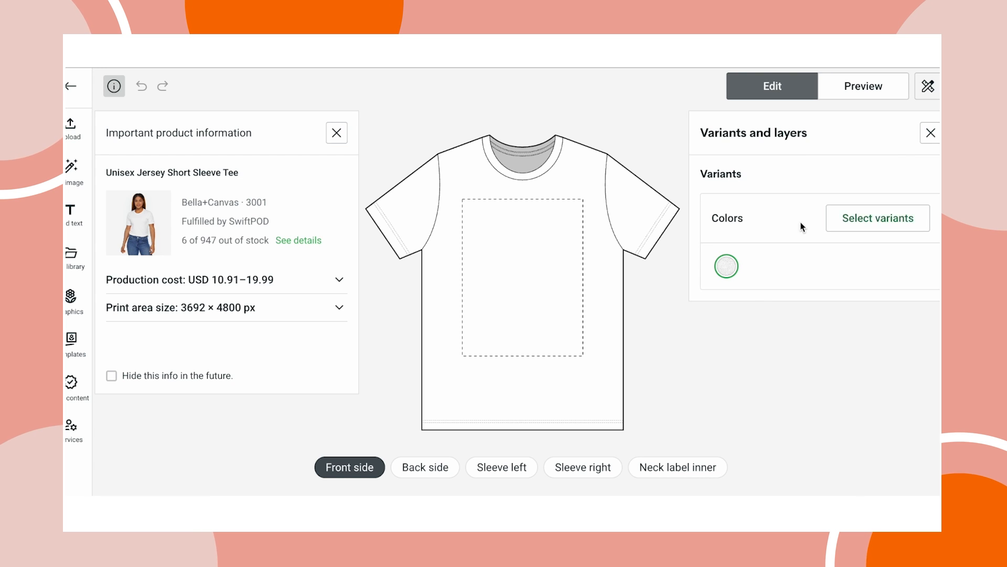
Step: Select the Vintage White color variant for the shirt and deselect White
click(928, 89)
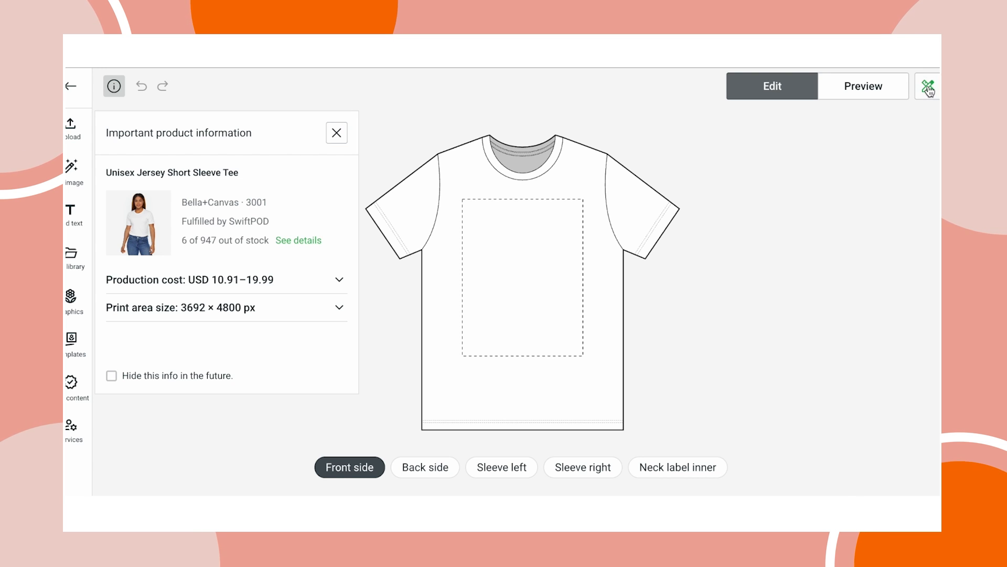
click(927, 90)
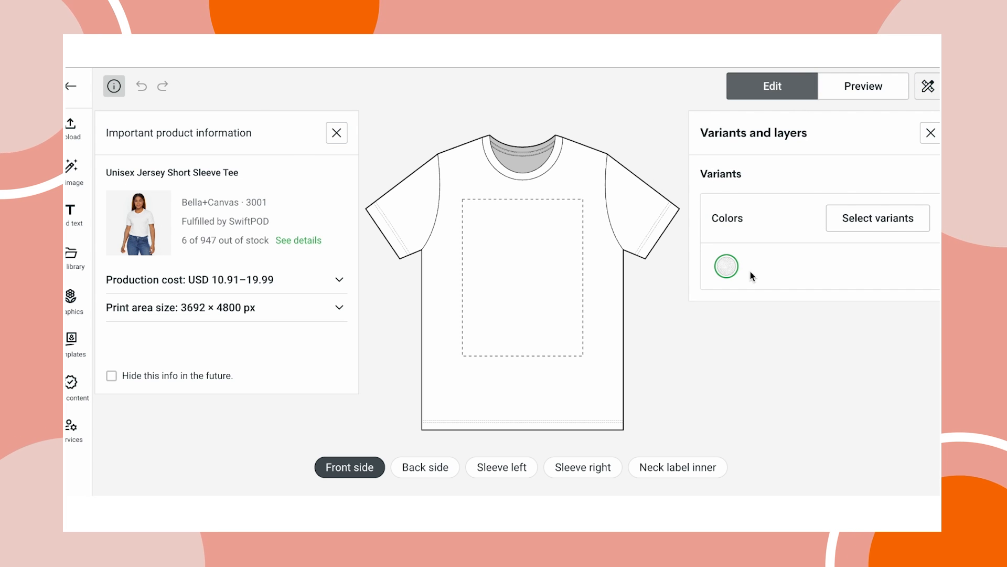
click(866, 222)
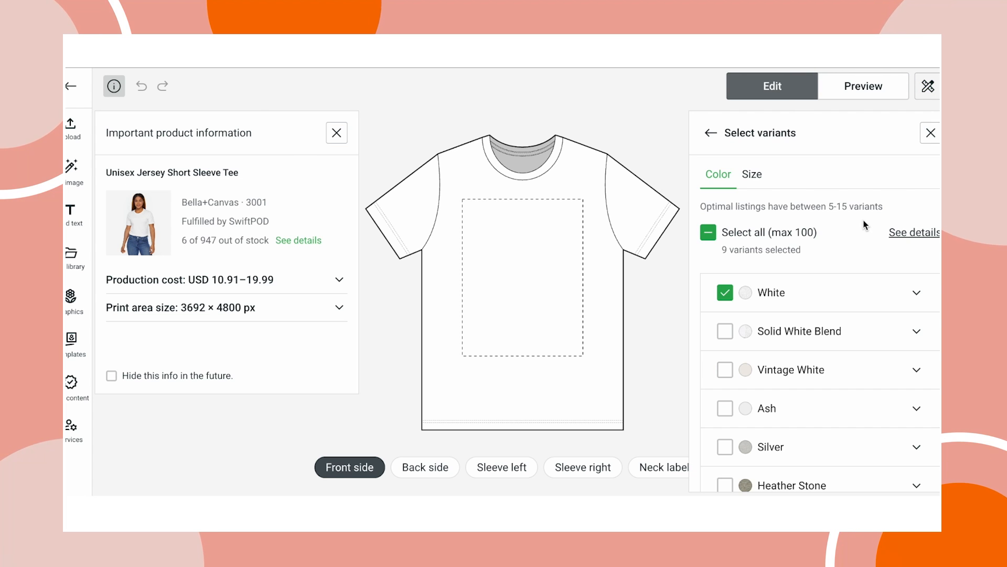
scroll(798, 341, down, 1)
click(725, 322)
click(725, 245)
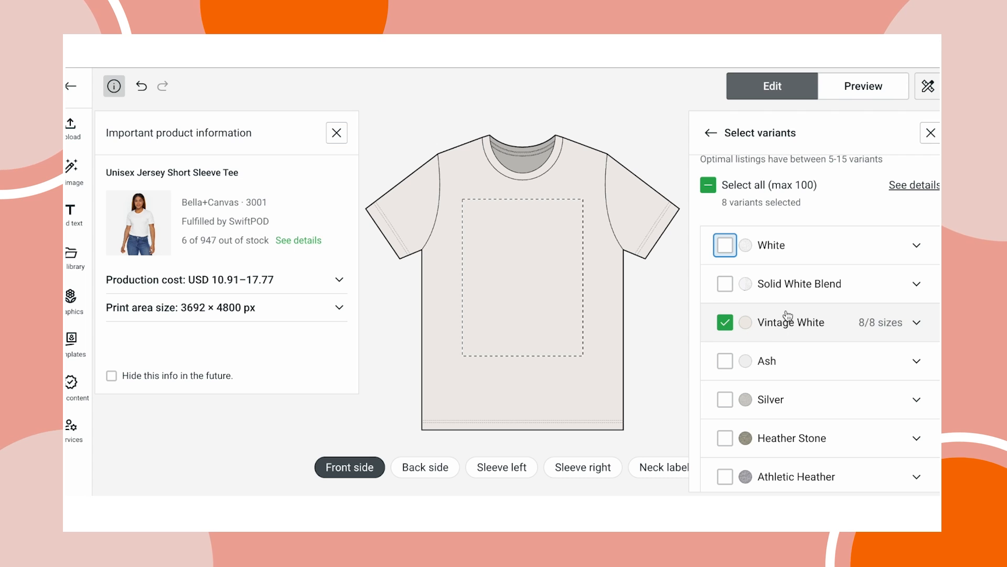
Step: Add the Sage and Dark Grey Heather colors to the shirt's selected variants
scroll(783, 322, down, 5)
scroll(783, 320, down, 3)
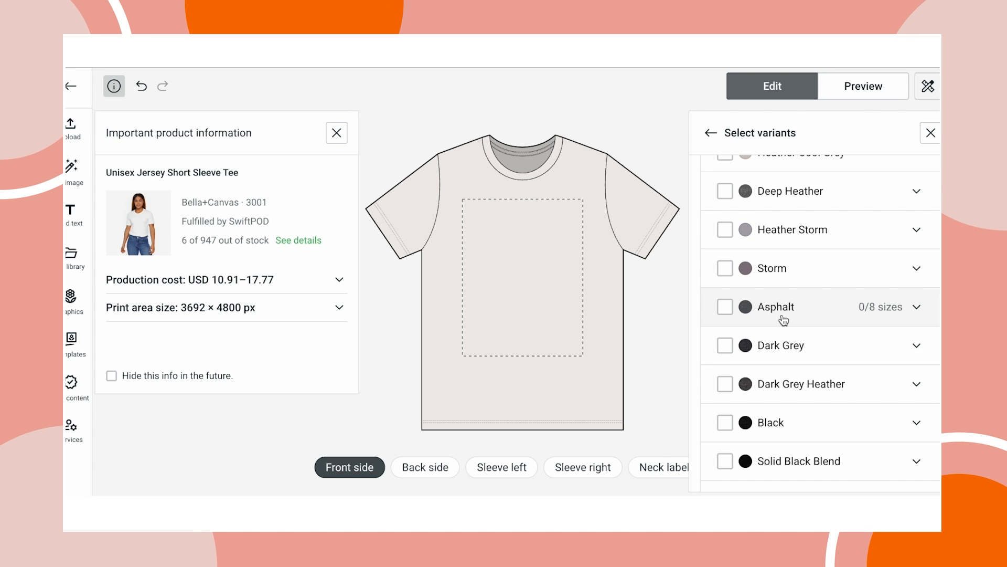
scroll(783, 321, down, 2)
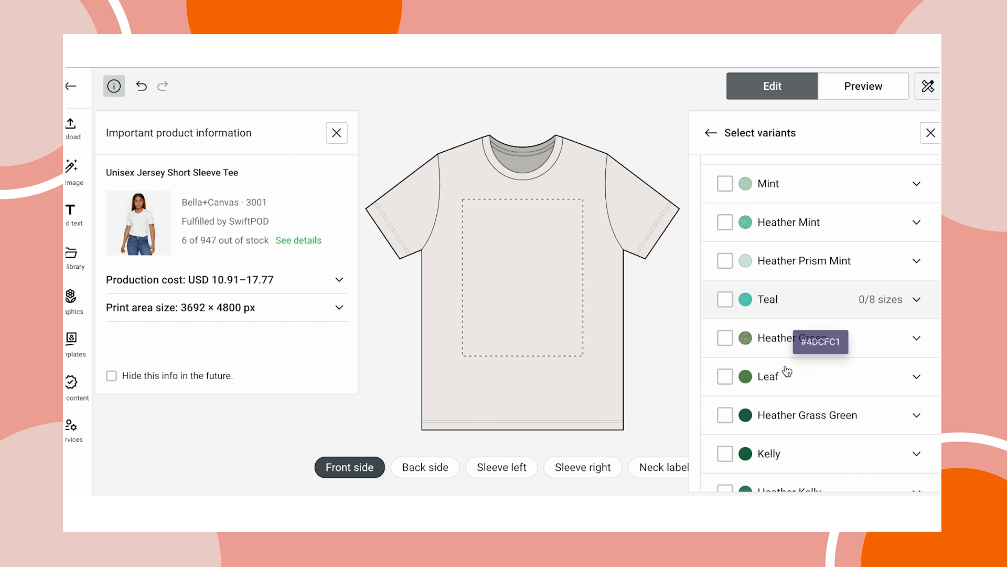
scroll(787, 371, down, 2)
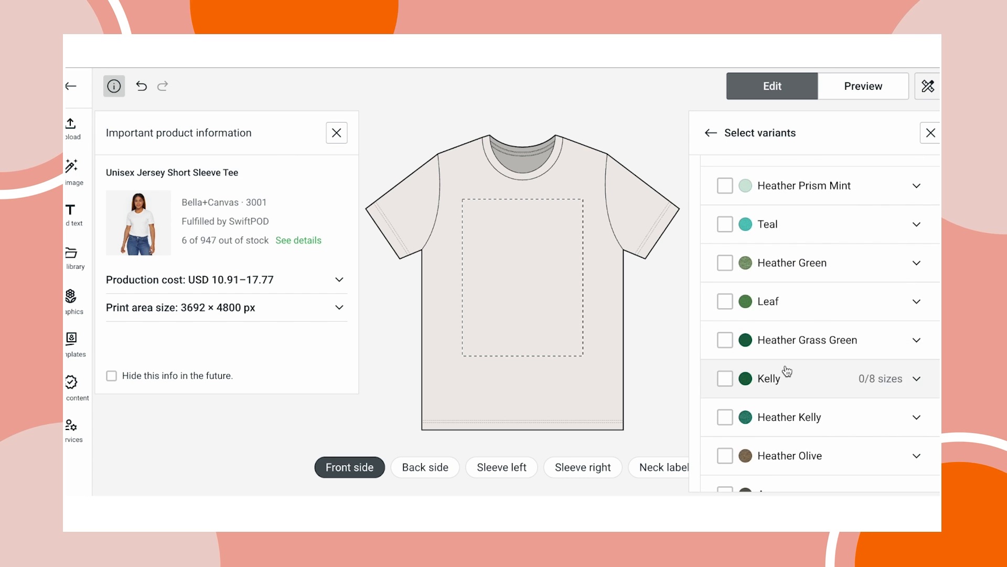
scroll(787, 371, down, 2)
scroll(787, 371, down, 5)
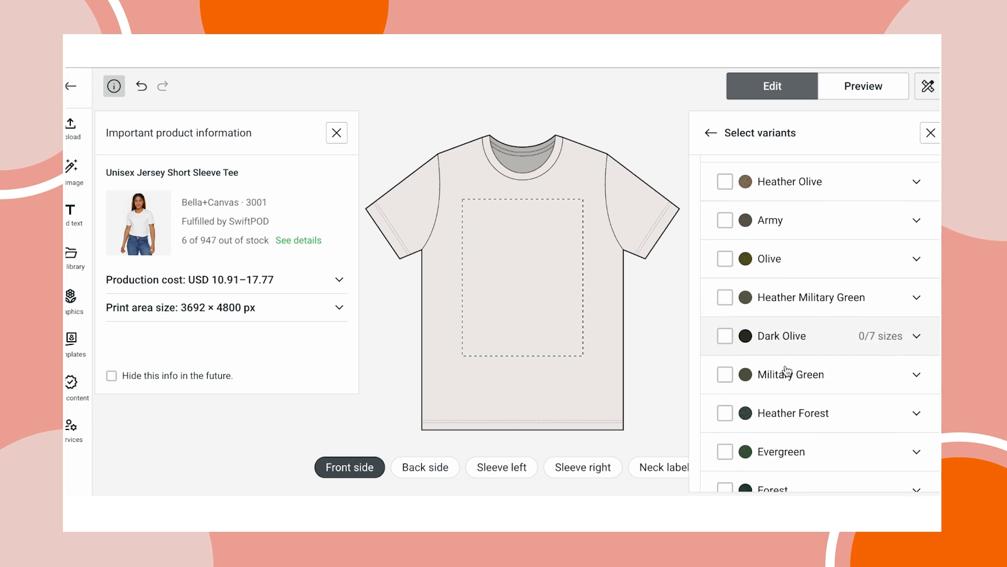
scroll(787, 371, down, 1)
scroll(787, 371, up, 3)
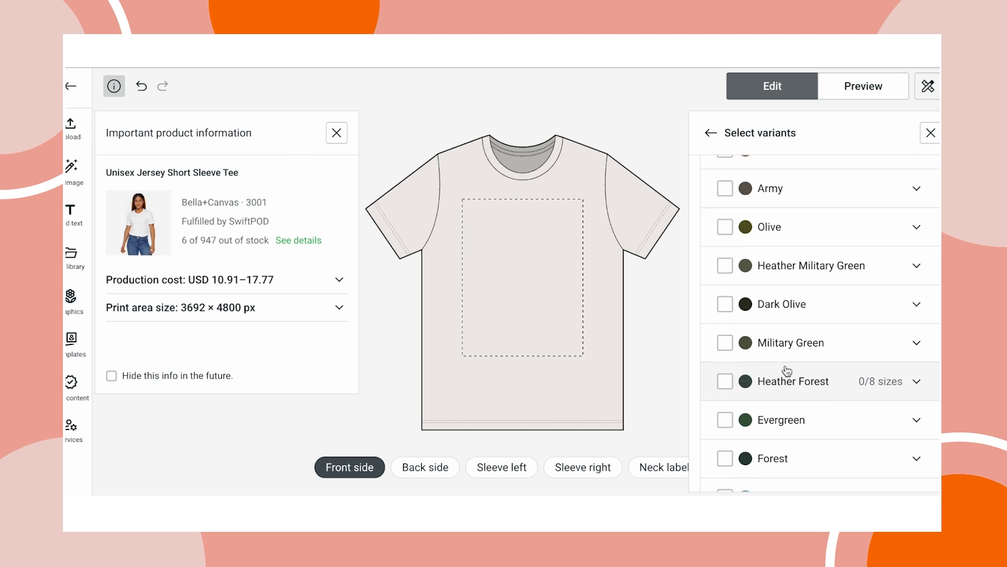
scroll(787, 371, up, 7)
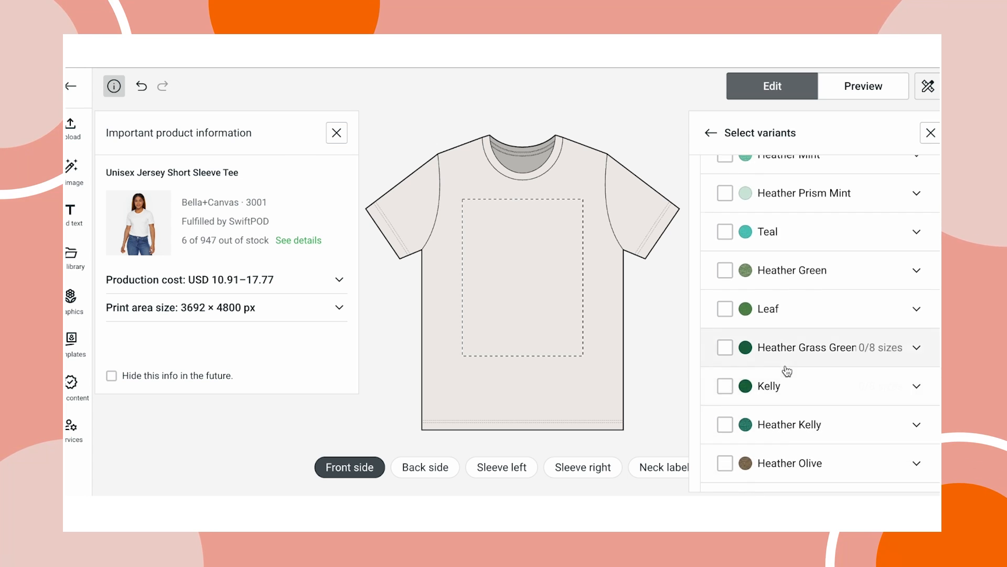
scroll(787, 371, up, 3)
click(725, 338)
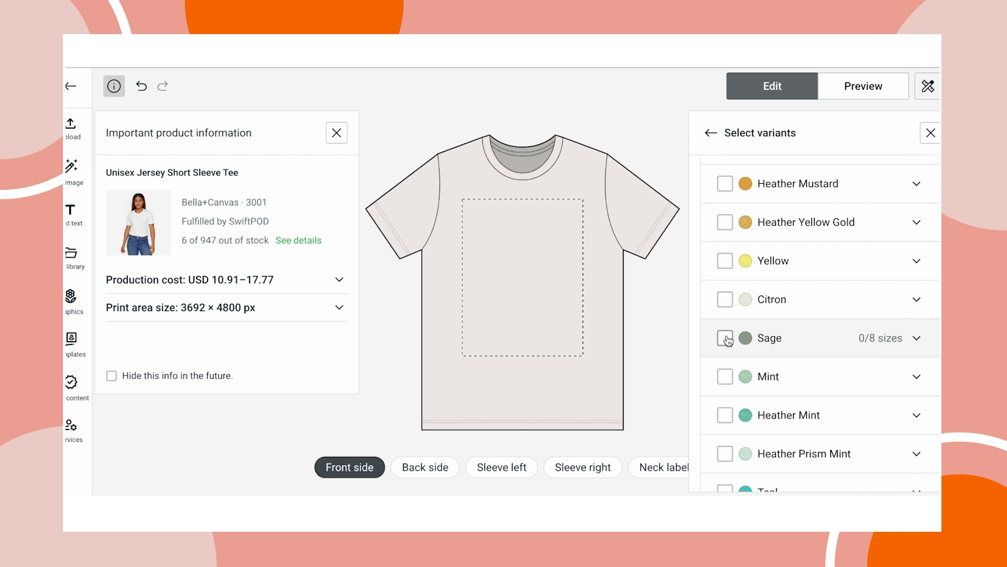
scroll(742, 365, down, 6)
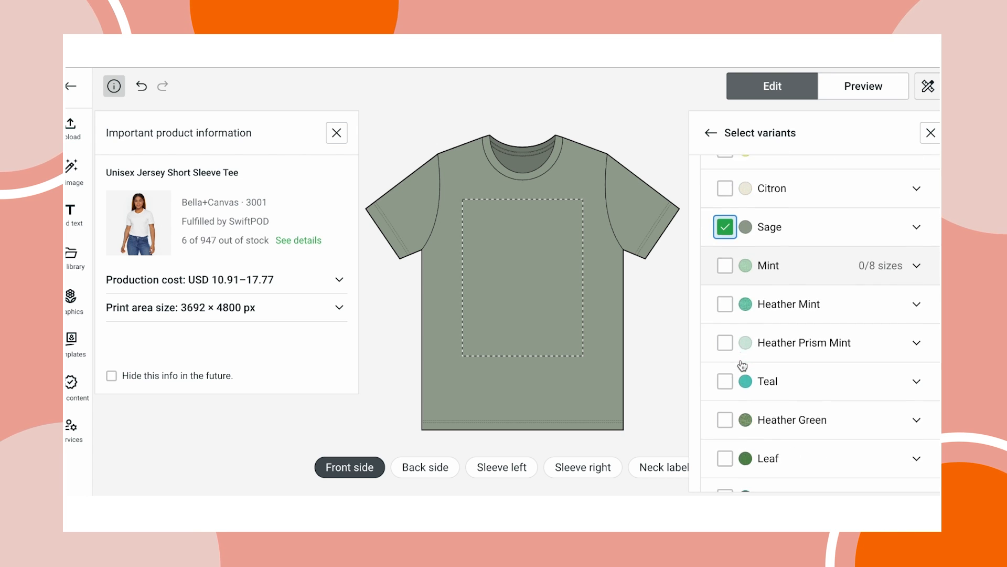
scroll(742, 366, up, 11)
scroll(742, 366, up, 20)
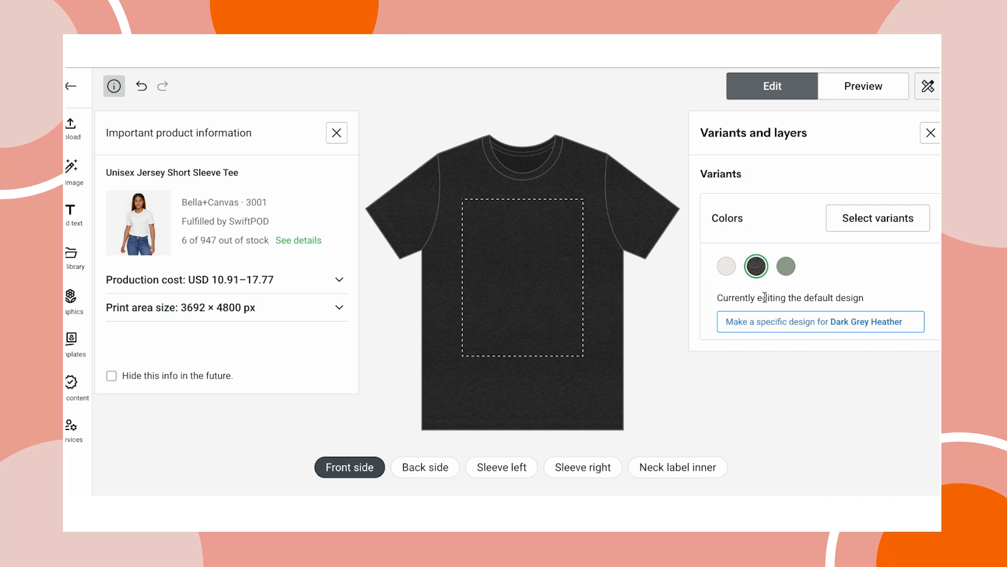
Step: Make a specific design for Dark Grey Heather and place IMG_0046 2.PNG from the library at the top of its front print area
click(773, 330)
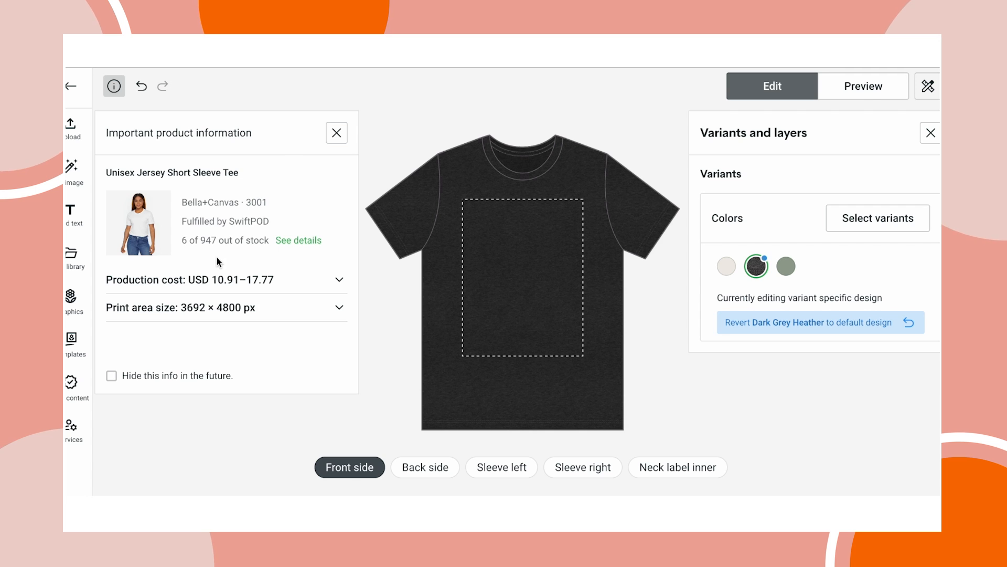
click(72, 258)
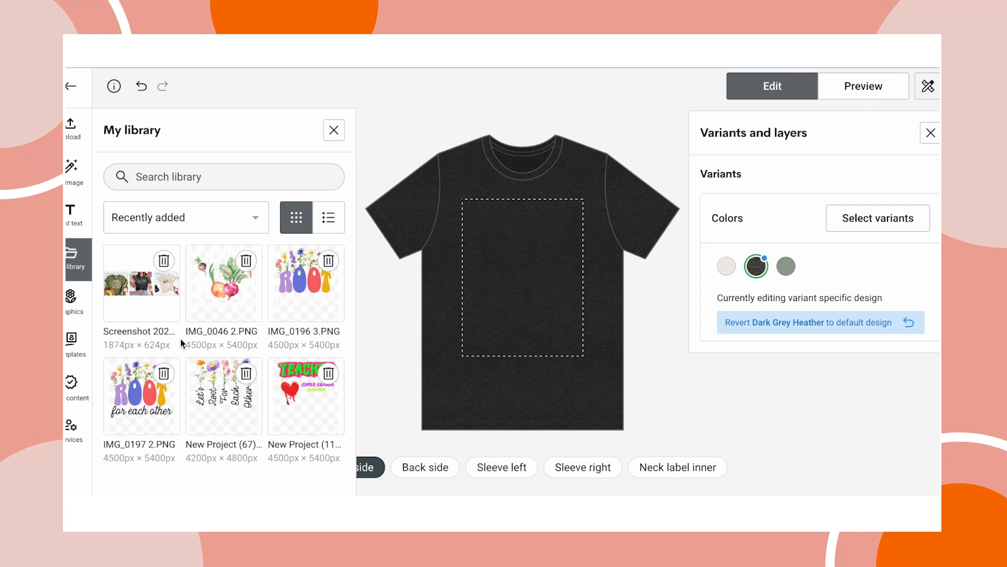
click(225, 284)
drag(539, 301, 537, 298)
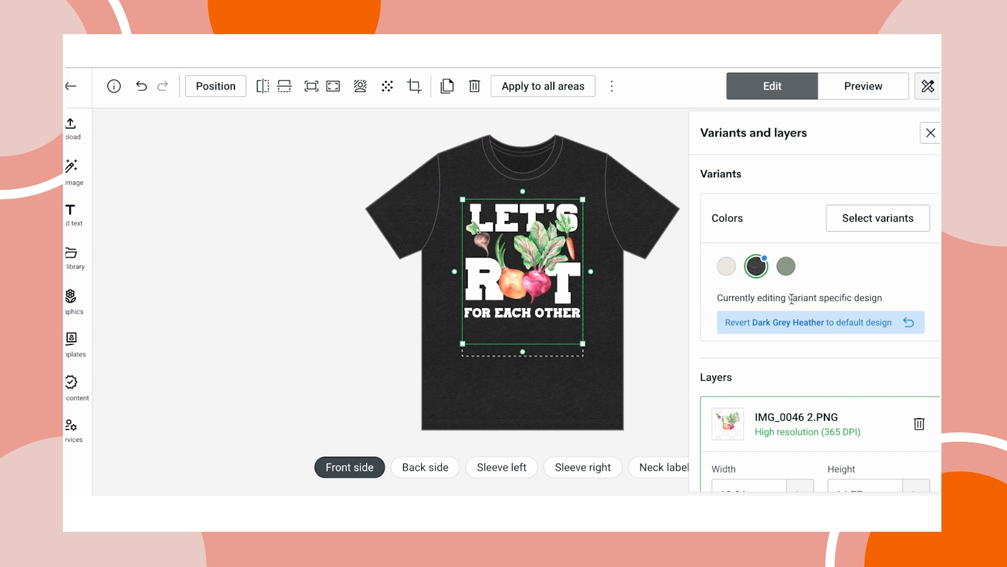
Step: Make a specific design for Sage and place New Project (67) 2.PNG from the library near the top of its front print area
click(786, 266)
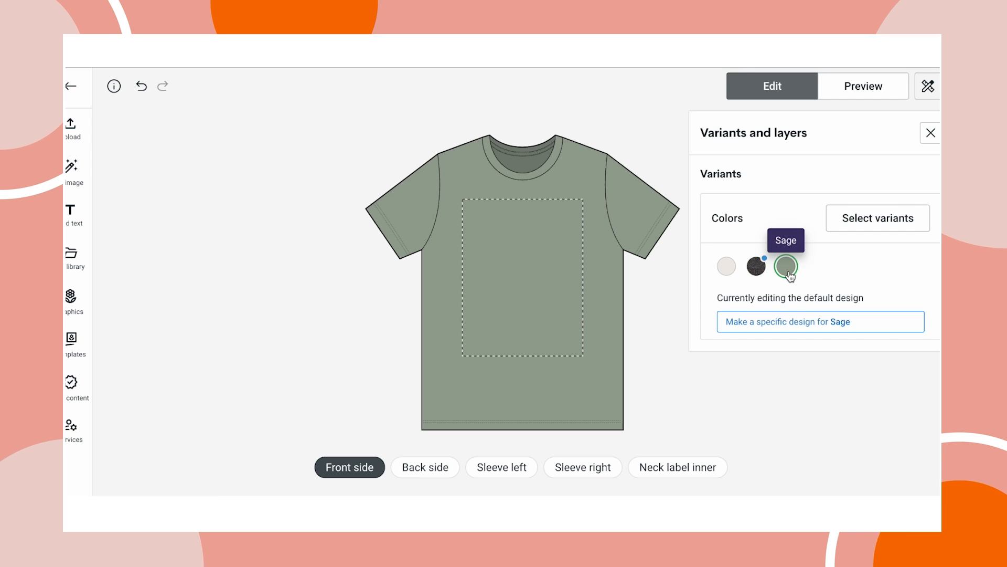
click(782, 329)
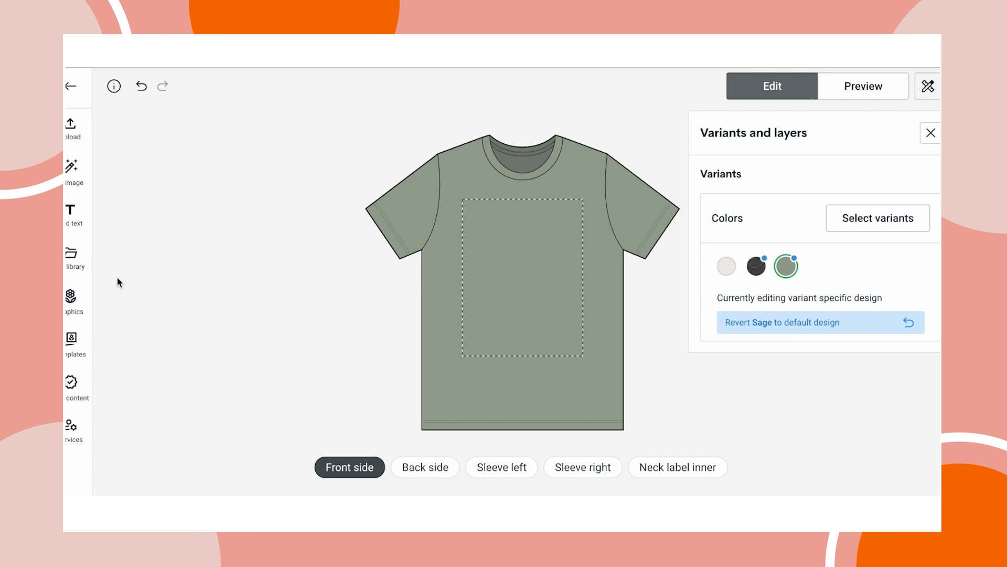
click(75, 257)
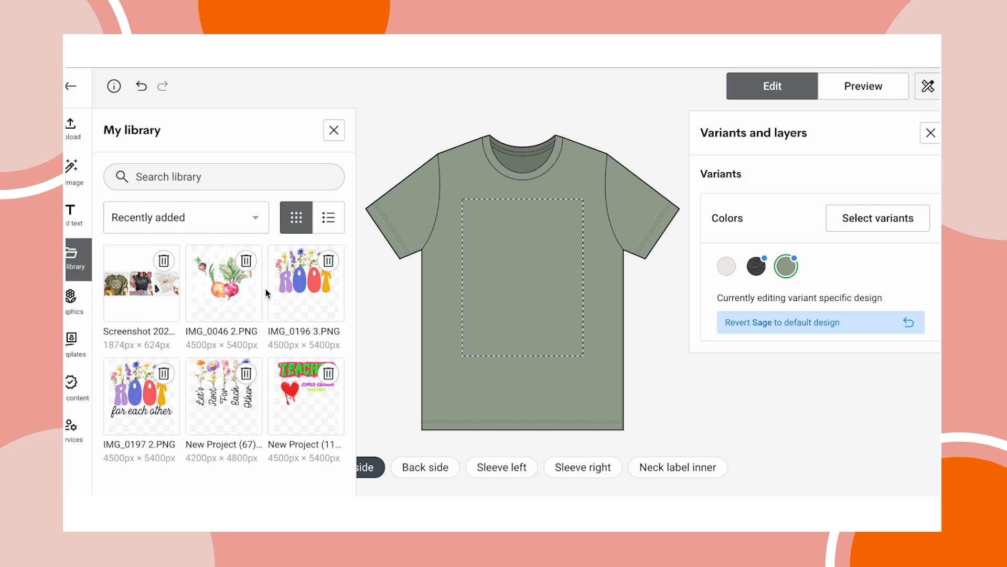
click(234, 392)
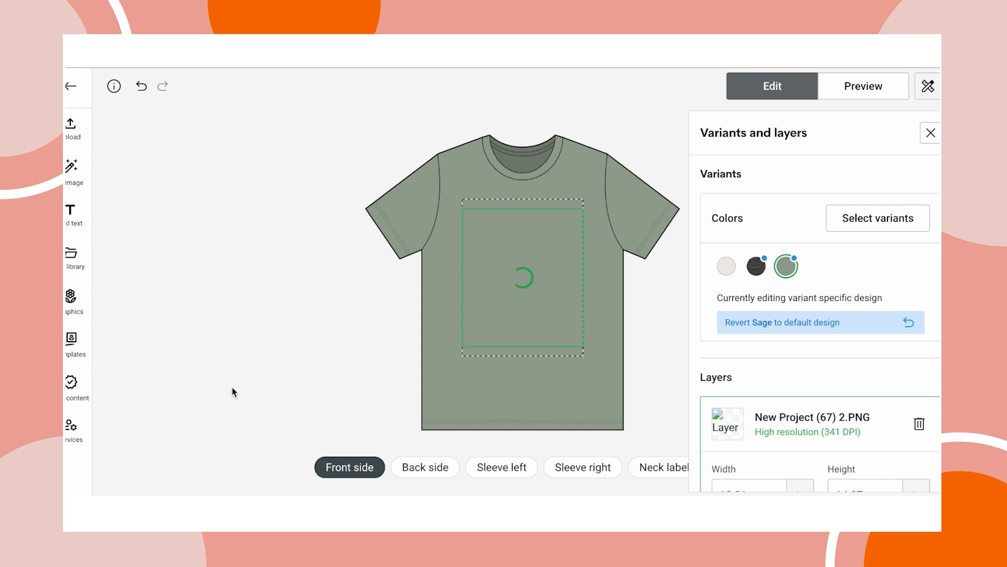
drag(541, 265, 543, 258)
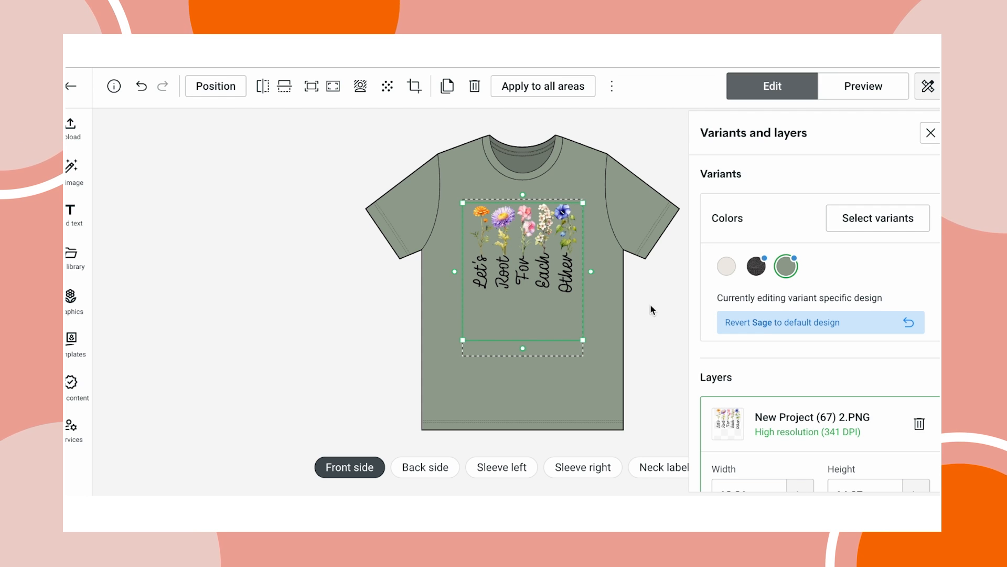
Step: Place IMG_0197 2.PNG from the library at the top of the Vintage White shirt's front as the default design and save the product
click(725, 266)
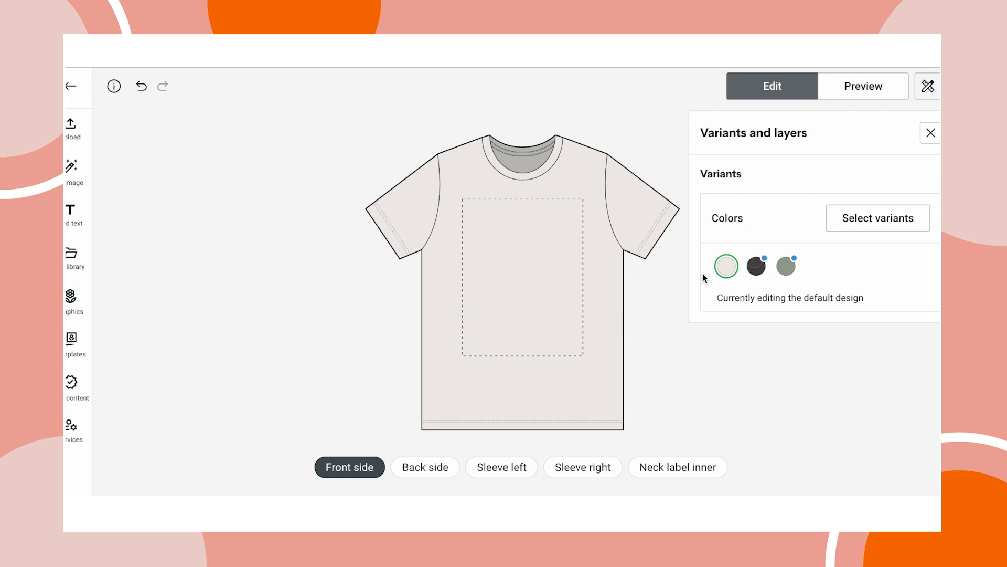
click(74, 258)
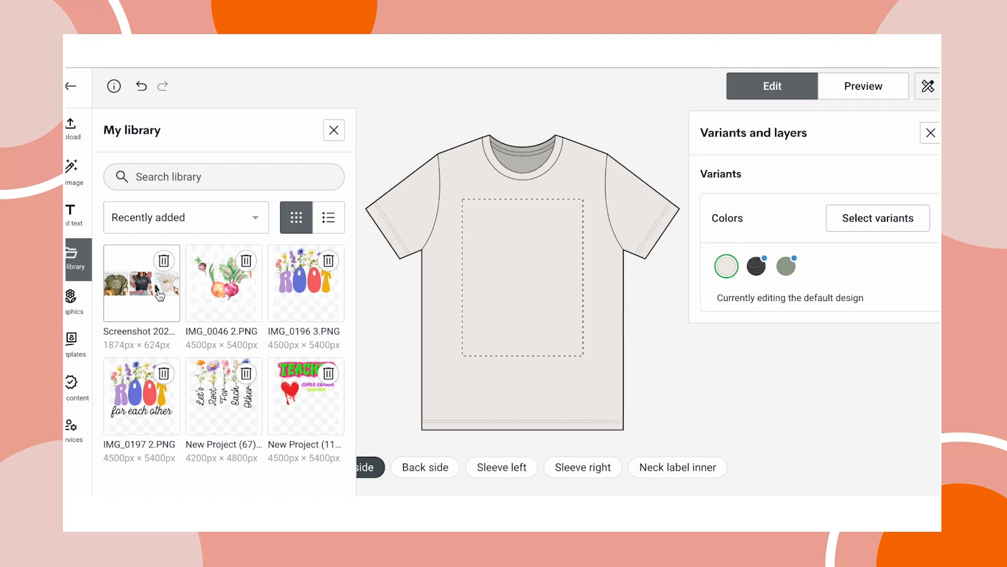
click(134, 415)
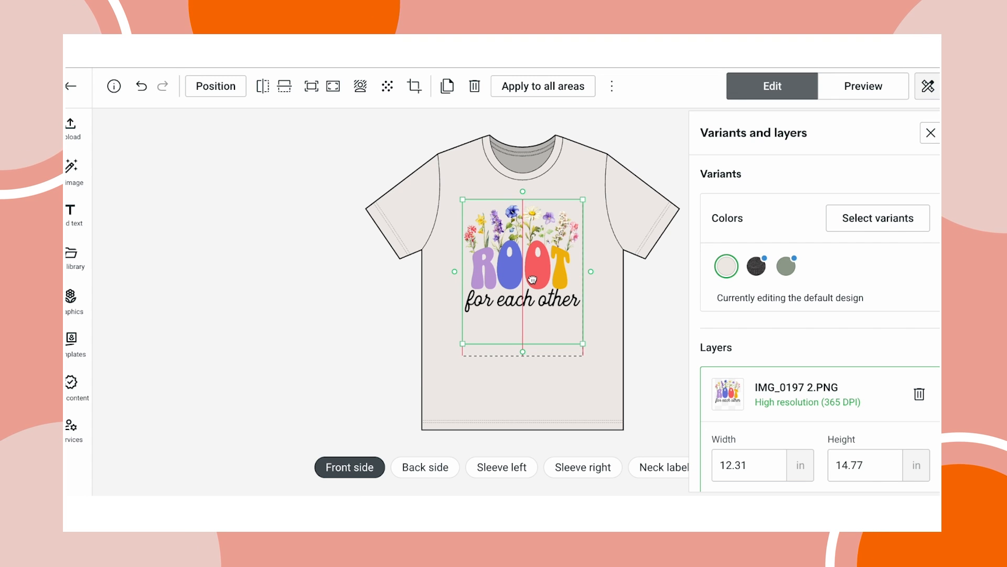
drag(532, 279, 533, 279)
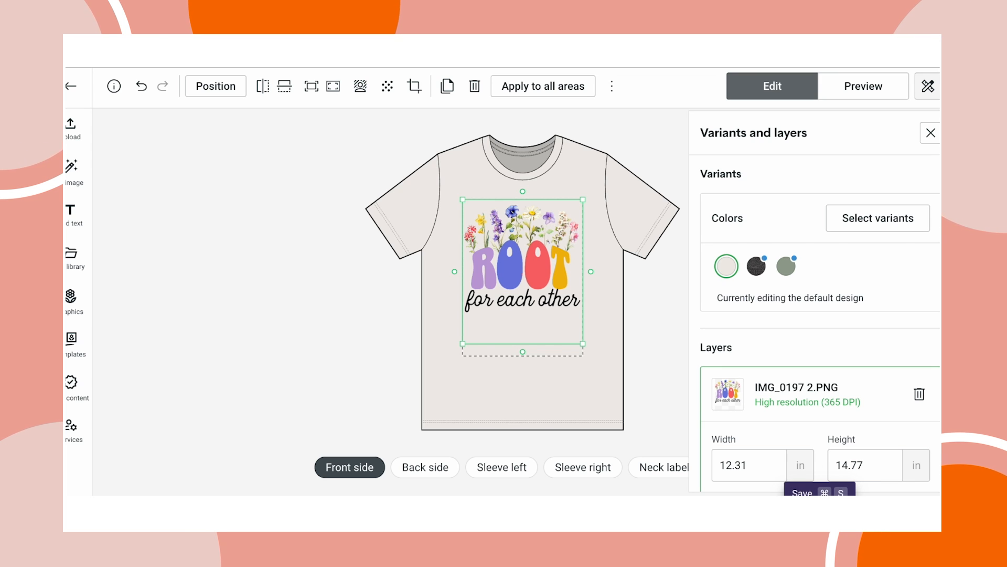
key(super+s)
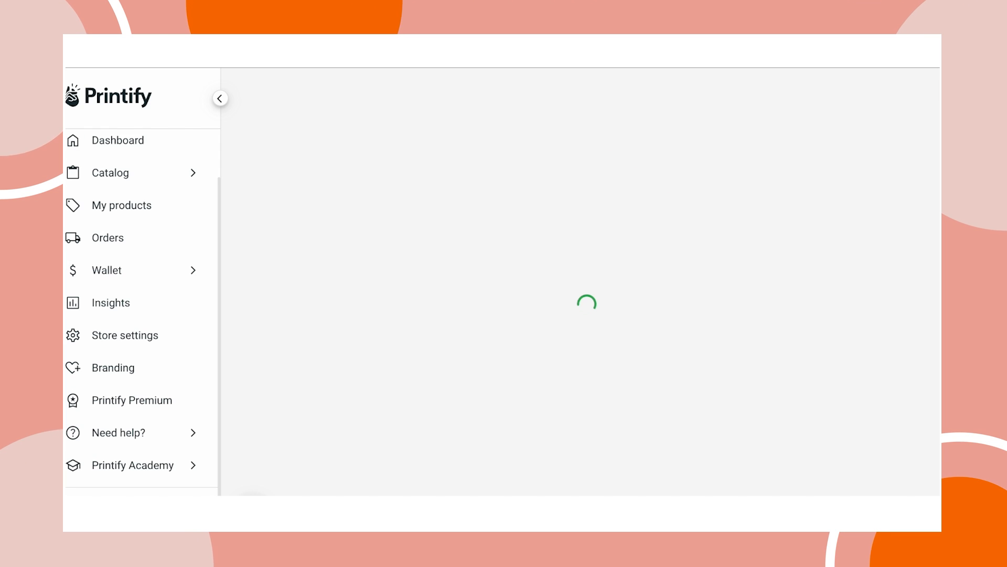
scroll(588, 370, down, 3)
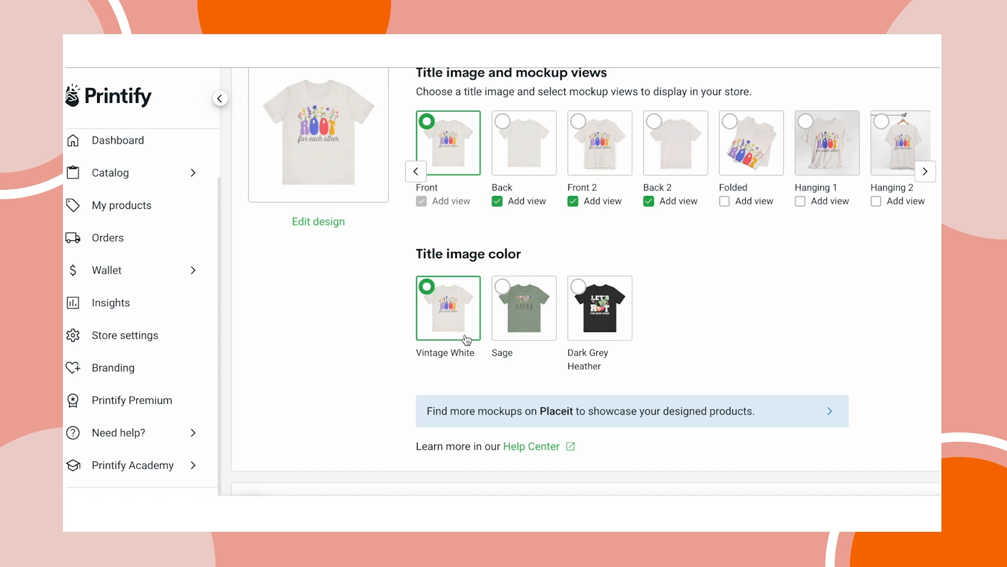
Step: Preview Sage as the title image color and set the title image color to Dark Grey Heather
click(532, 314)
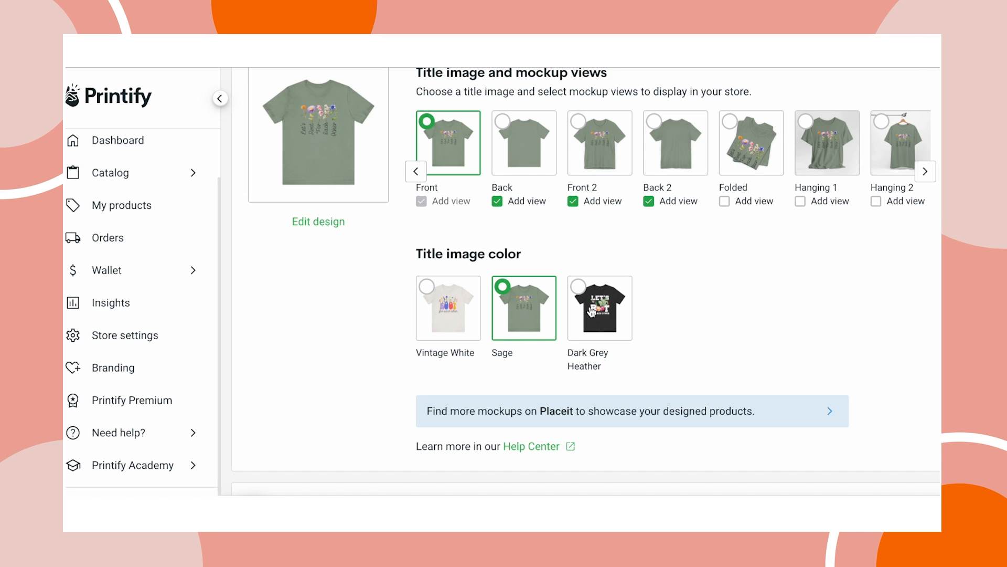
click(601, 309)
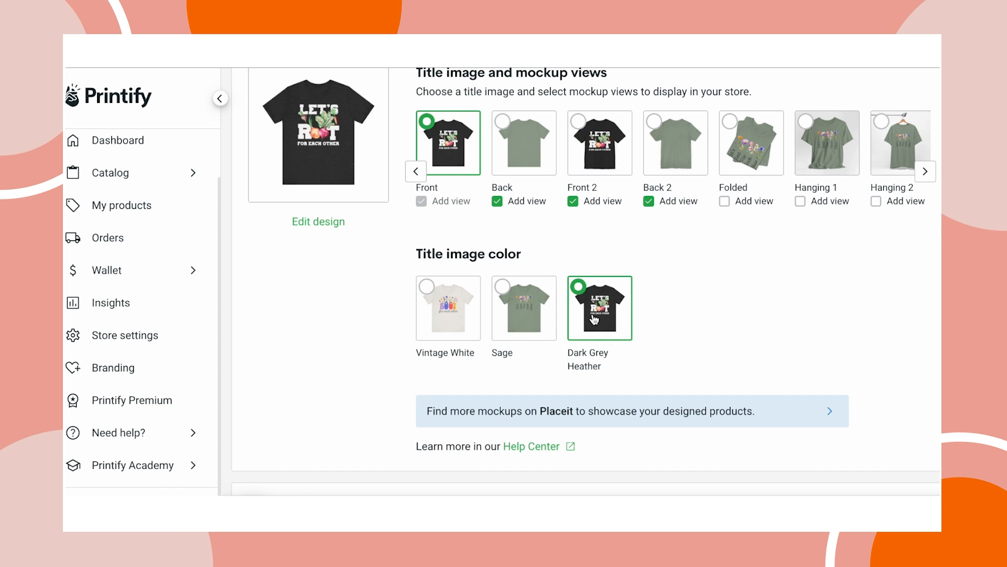
Step: Enable Hide in store under the product's publishing settings
scroll(594, 317, down, 5)
scroll(594, 317, down, 5)
scroll(595, 315, up, 4)
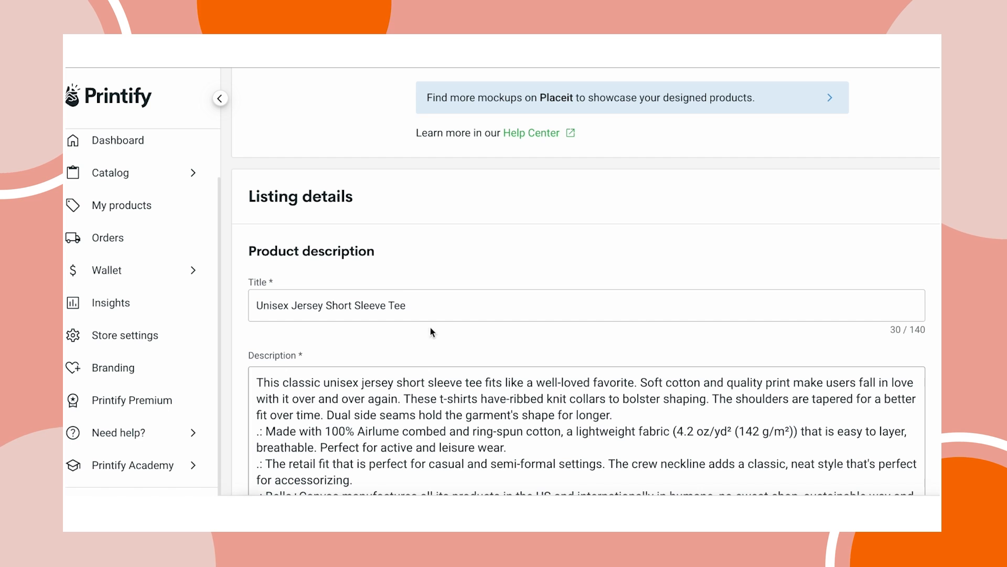
scroll(421, 376, down, 3)
scroll(421, 375, down, 15)
scroll(422, 379, down, 15)
scroll(422, 379, down, 2)
scroll(423, 381, up, 2)
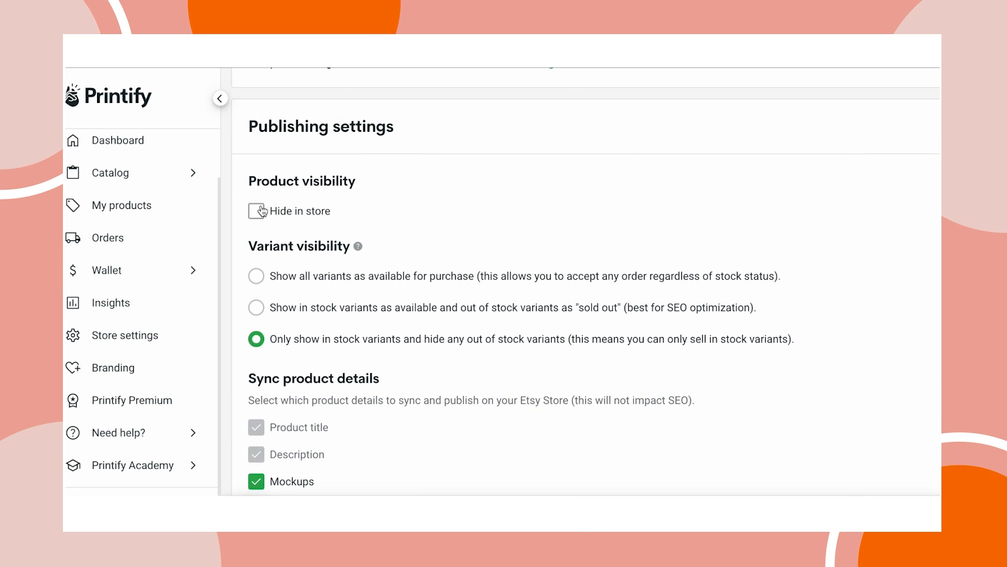
click(257, 215)
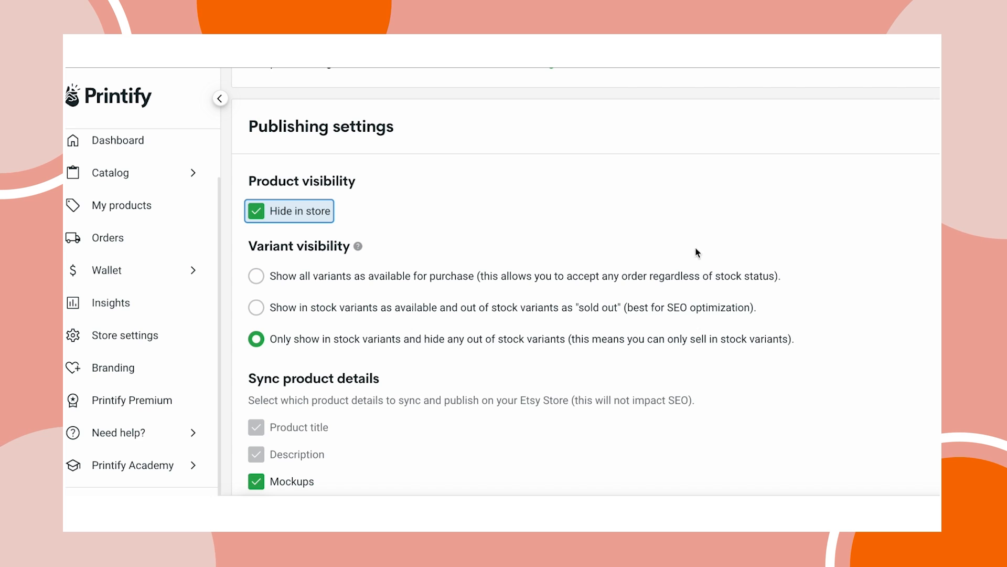
scroll(758, 395, down, 2)
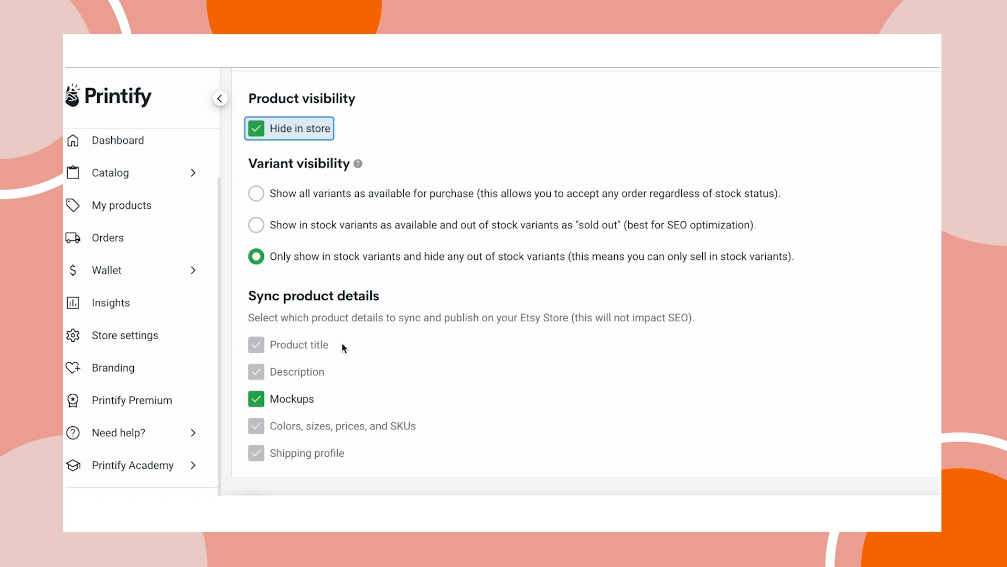
scroll(593, 349, up, 2)
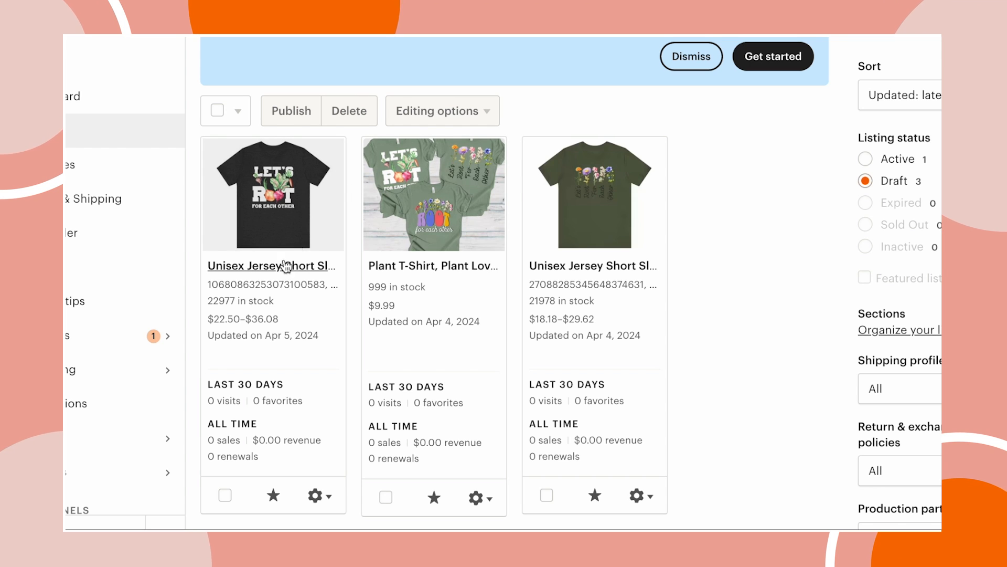
Step: Open the black Unisex Jersey Short Sleeve Tee draft from the Etsy listings for editing
click(251, 241)
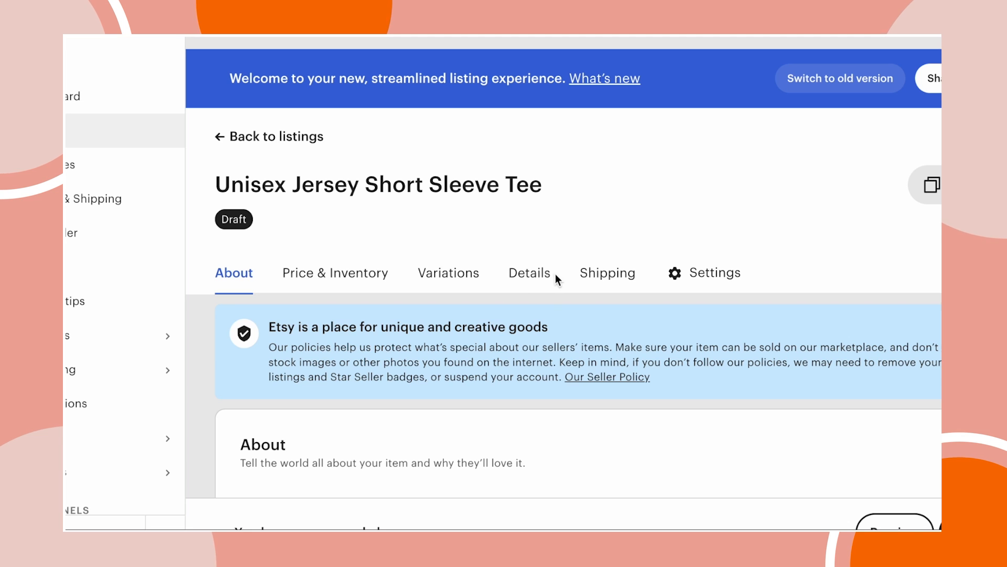
scroll(691, 274, down, 1)
scroll(690, 274, up, 1)
scroll(690, 275, down, 1)
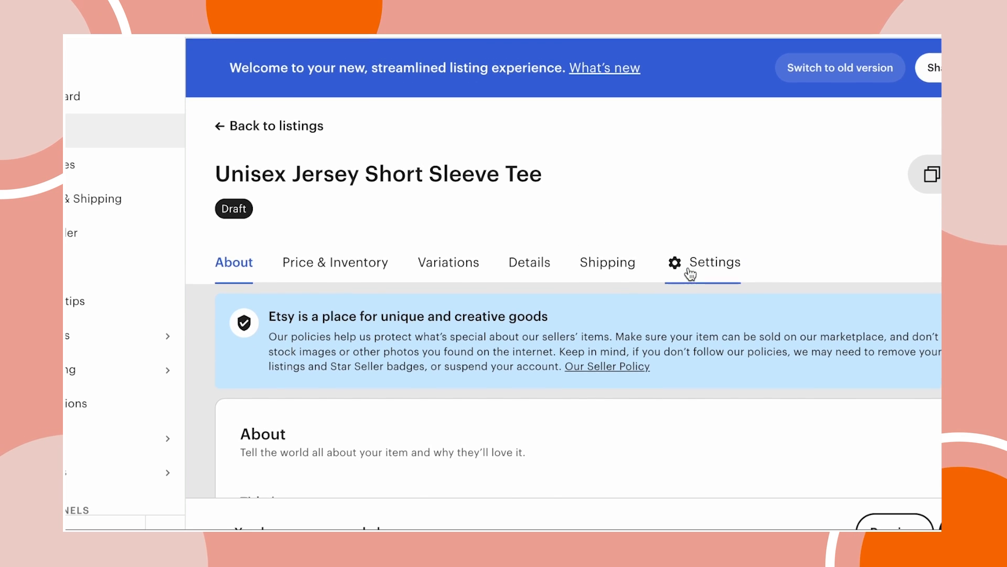
Step: Change the listing title to "Plant T-Shirt, Plant Lover Shirt, Garden Shirt, Kindness Tee, Gardener Shirt, Gardening Shirt, Let's Root for Each Other Inspirational Shirt"
scroll(691, 275, down, 5)
click(376, 283)
key(ctrl+a)
key(BackSpace)
text(Plant T-Shirt, Plant Lover Shirt, Garden Shirt, Kindness Tee, Gardener Shirt, Gardening Shirt, Let's Root for Each Other Inspirational Shirt)
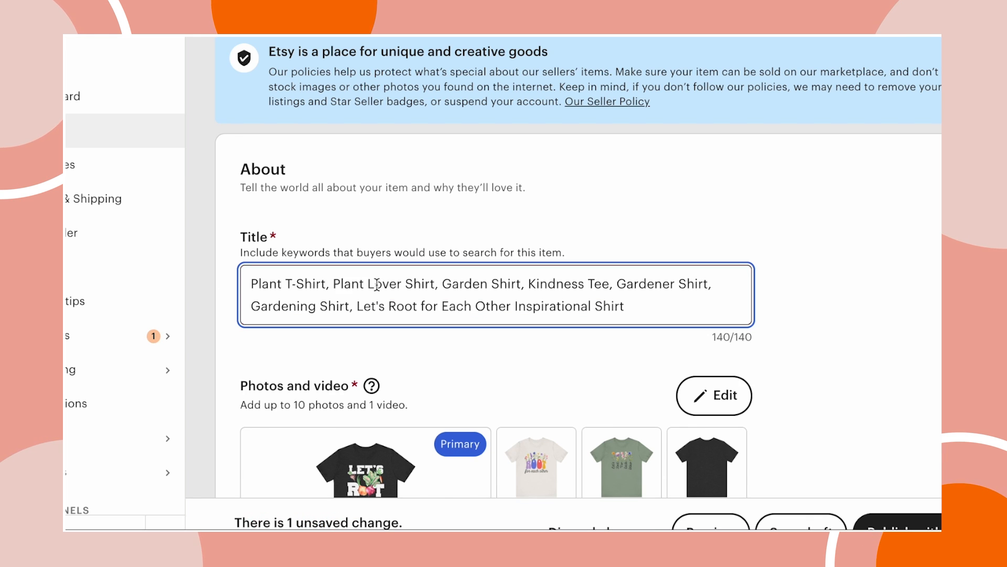
Step: Delete all of the existing shirt mockup photos from the listing
scroll(596, 358, down, 1)
scroll(596, 359, down, 2)
scroll(595, 357, down, 3)
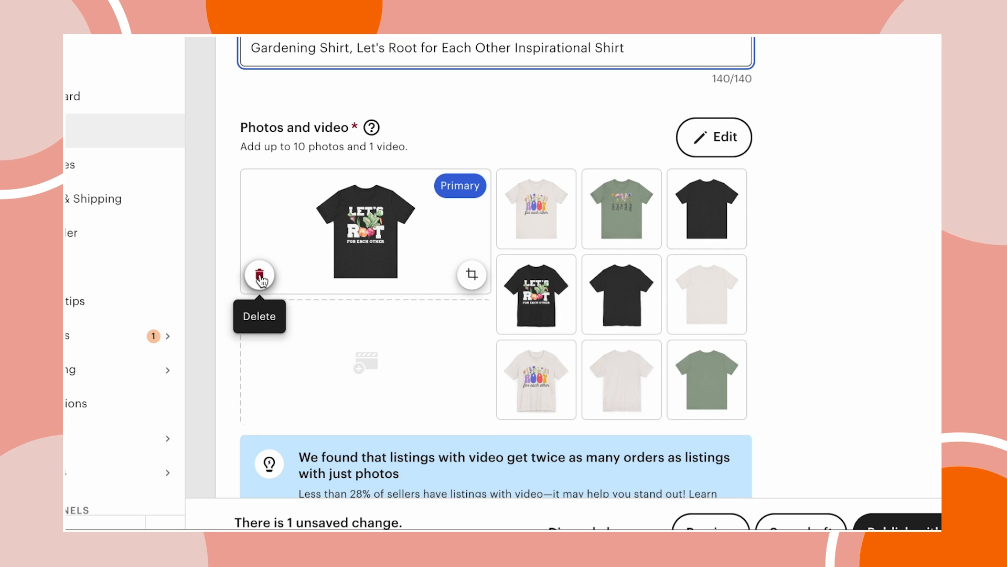
click(259, 275)
click(259, 276)
click(259, 275)
click(259, 276)
click(260, 276)
click(260, 276)
click(260, 276)
click(259, 276)
click(260, 276)
click(260, 276)
click(260, 275)
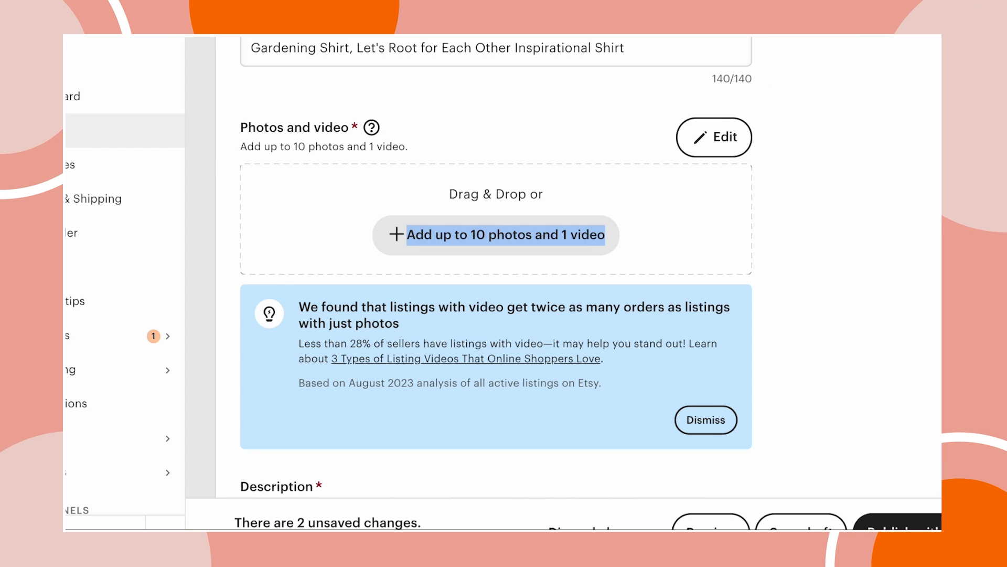
Step: Add the two images showing all three shirts to the listing and make the overlapping flat-lay mockup the primary photo
drag(936, 236, 417, 205)
click(937, 237)
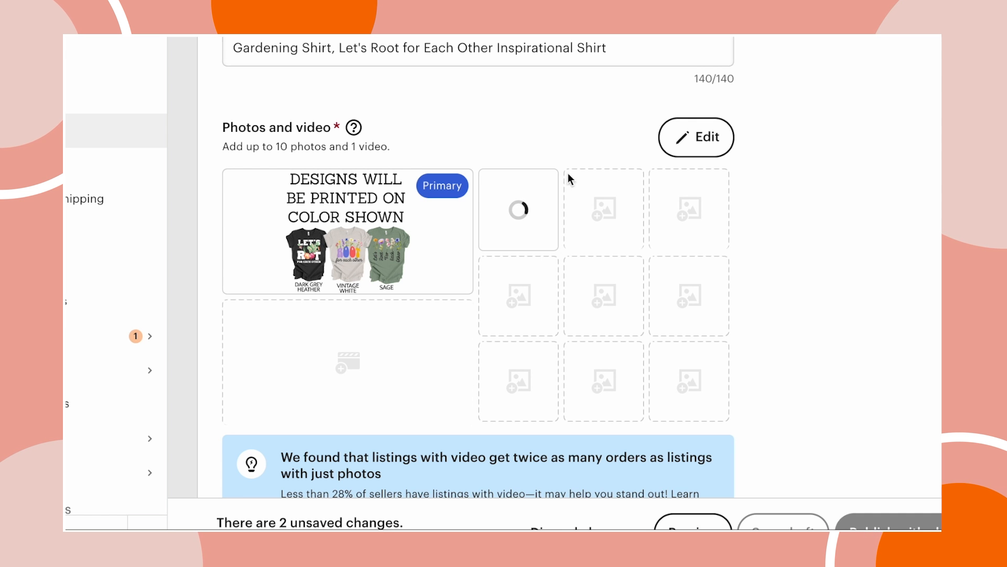
mouse_move(426, 231)
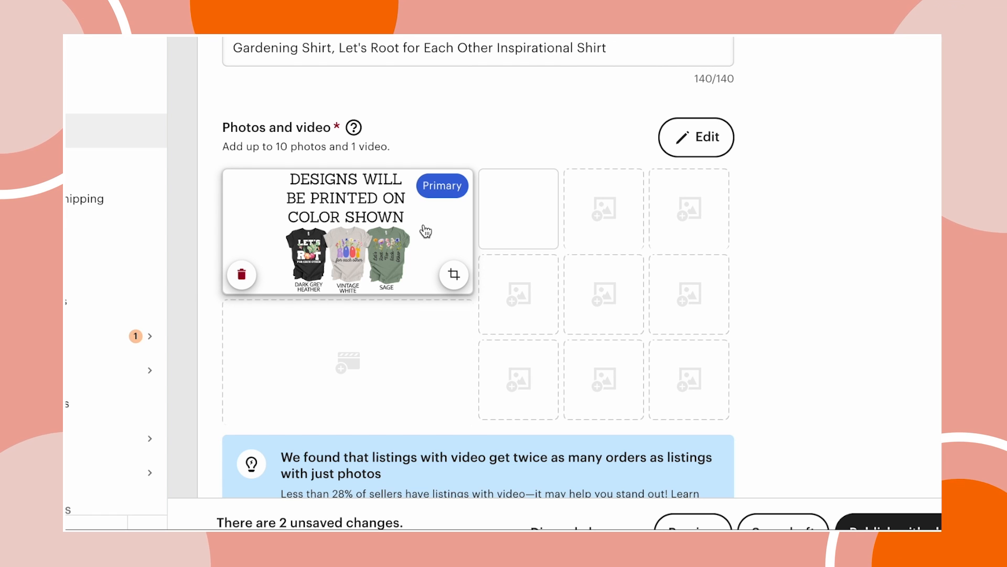
mouse_move(520, 235)
drag(518, 207, 349, 220)
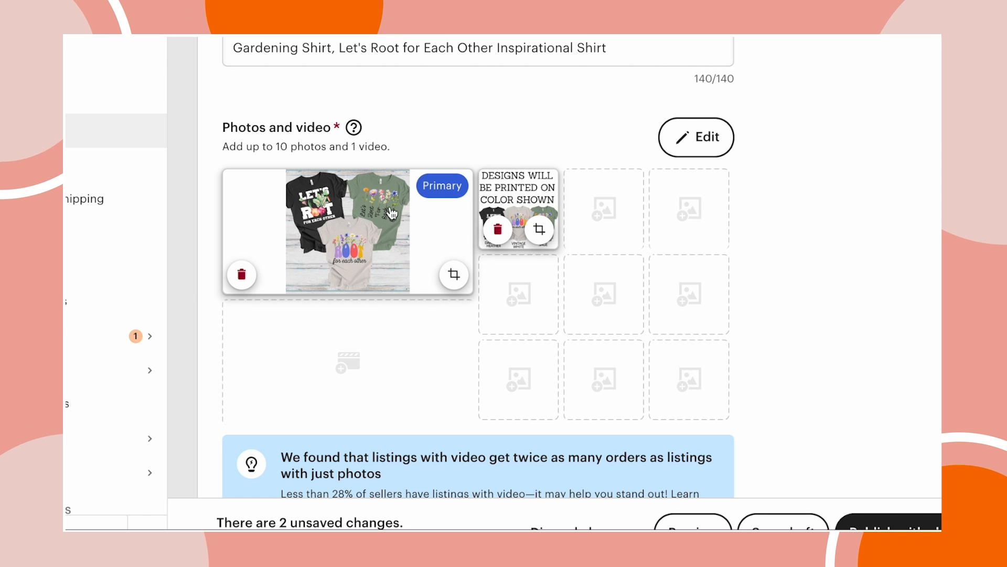
Step: View the "Designs will be printed on color shown" photo enlarged and return to the listing
click(509, 199)
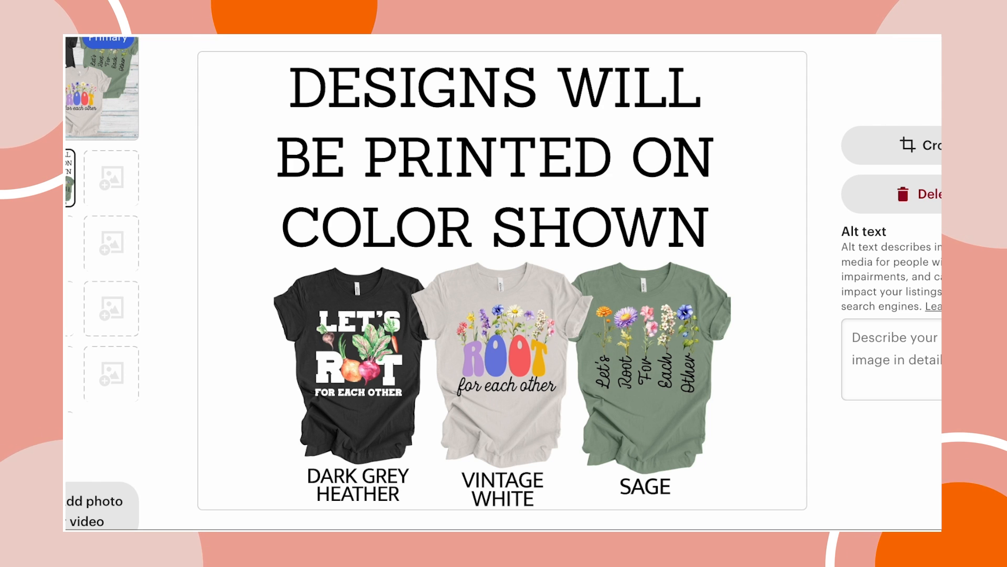
key(Escape)
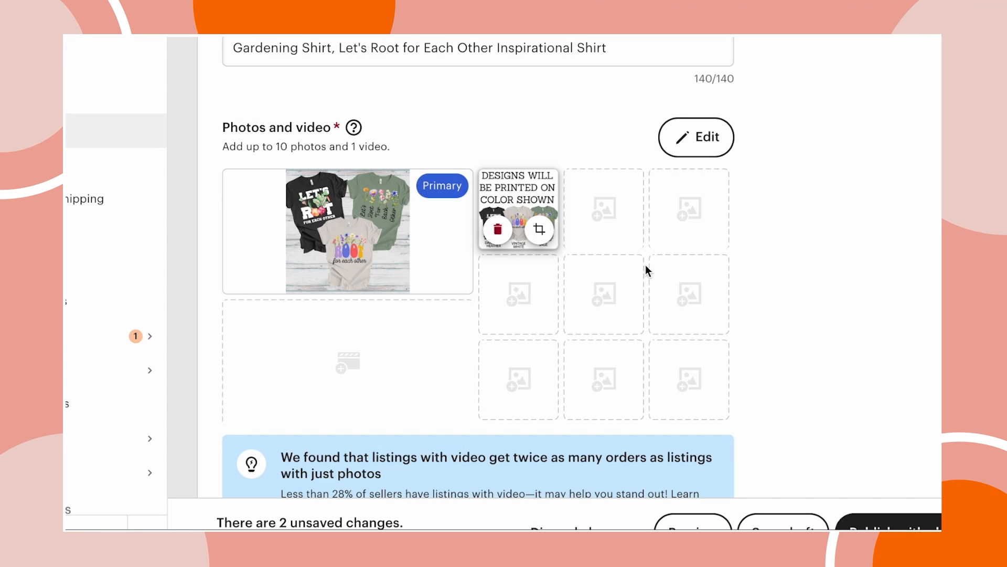
Step: Replace the entire listing description with "Design is printed on color shown in listing photos."
scroll(646, 265, down, 7)
scroll(644, 264, down, 5)
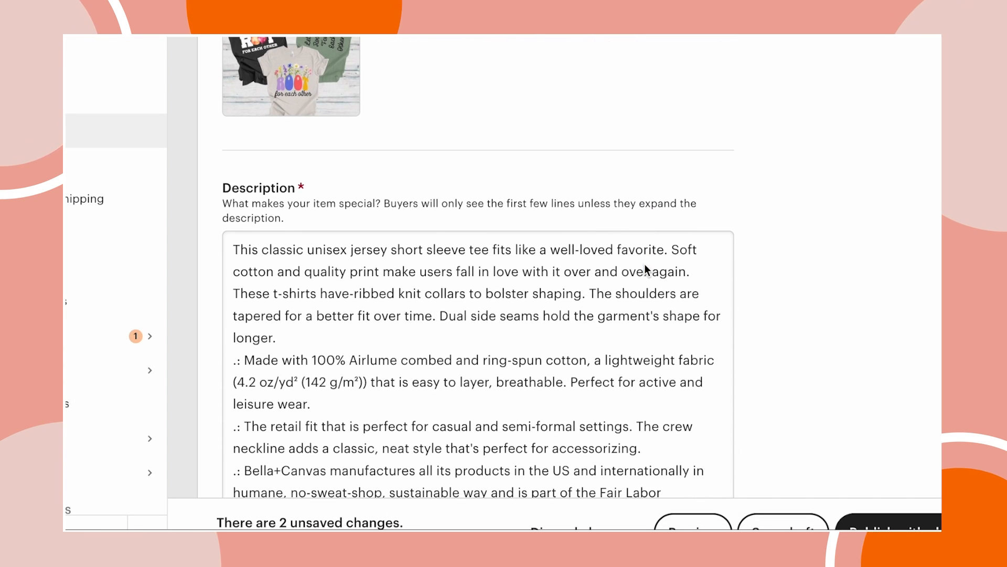
triple_click(494, 434)
scroll(494, 452, down, 5)
drag(703, 331, 264, 165)
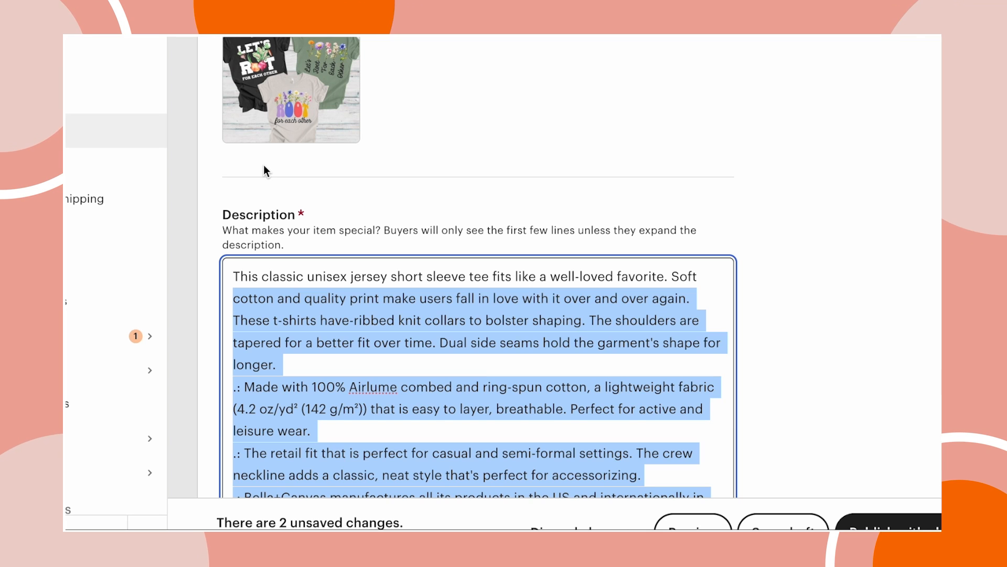
key(BackSpace)
triple_click(398, 277)
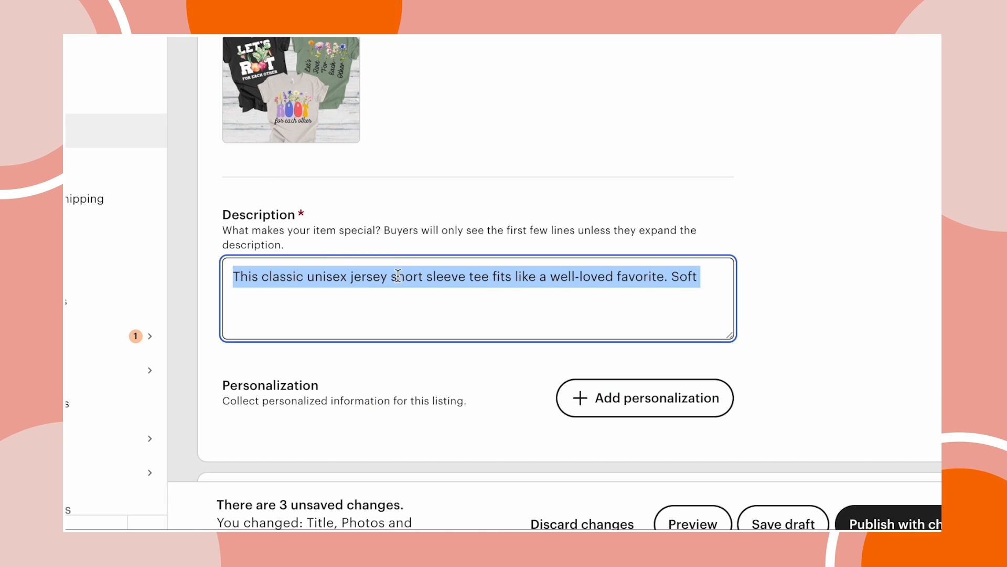
key(BackSpace)
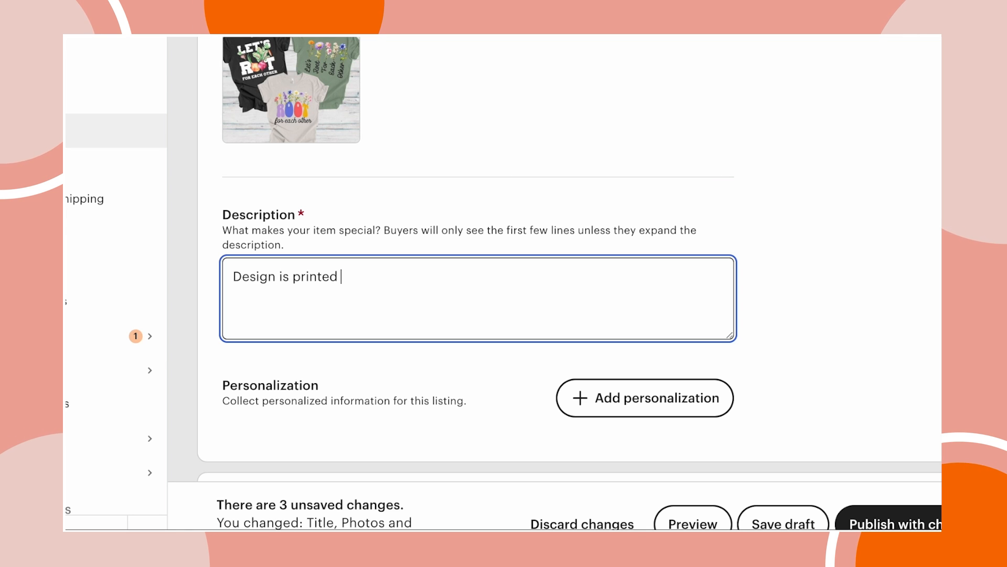
text(sh)
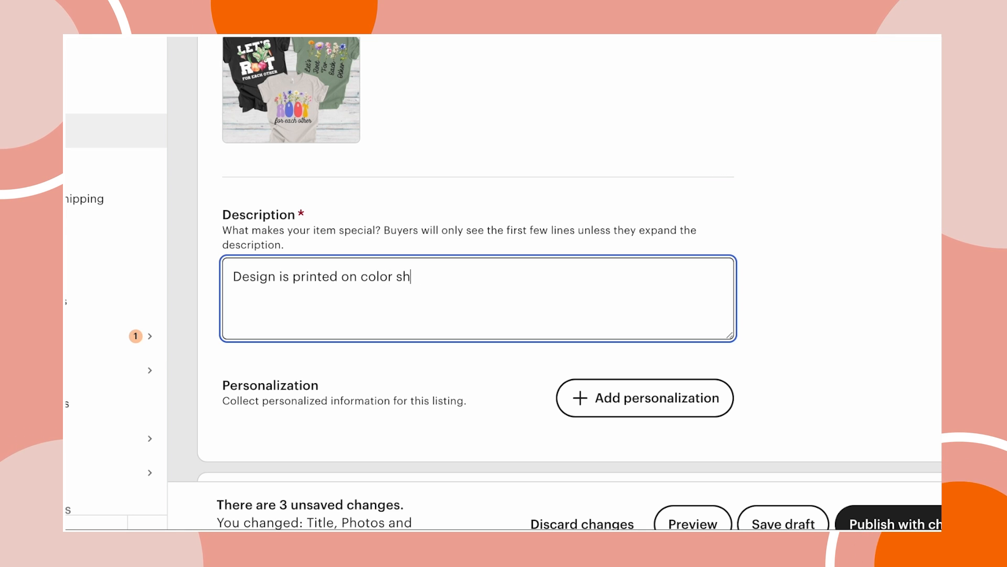
text(own in listing photos.)
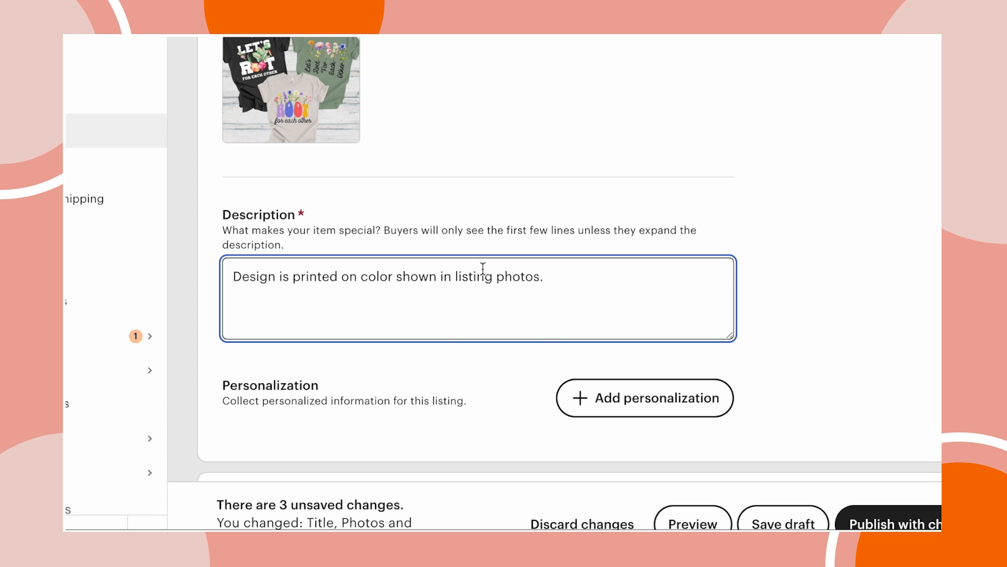
Step: Examine the Colors options in the listing's variation settings and leave the settings without changing anything
scroll(480, 354, down, 2)
scroll(486, 351, down, 10)
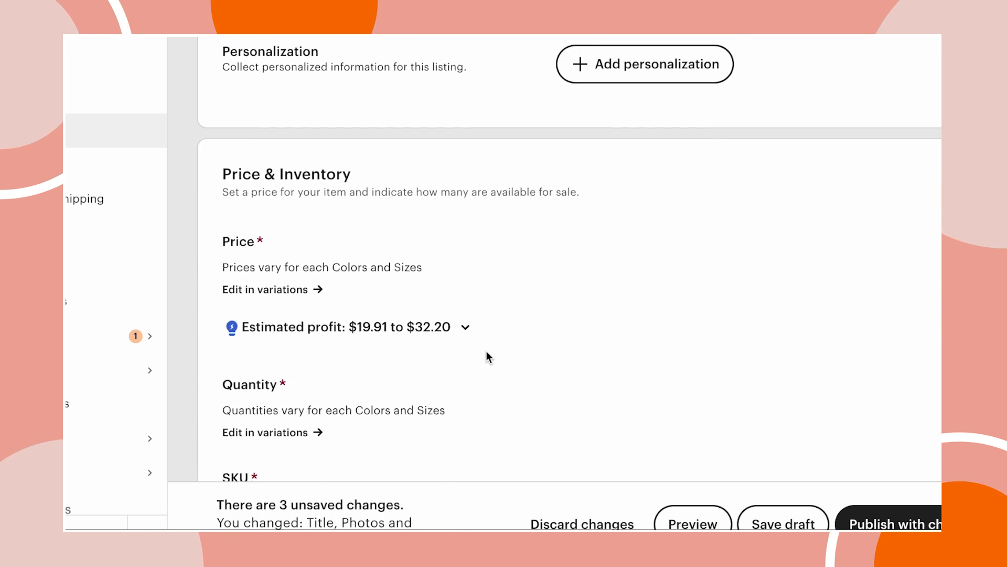
scroll(486, 351, down, 1)
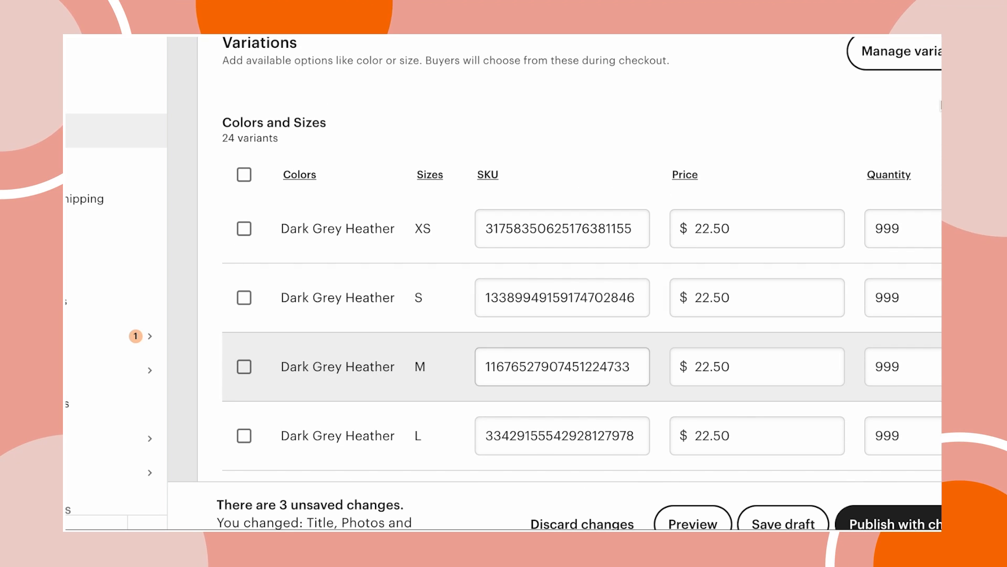
click(929, 51)
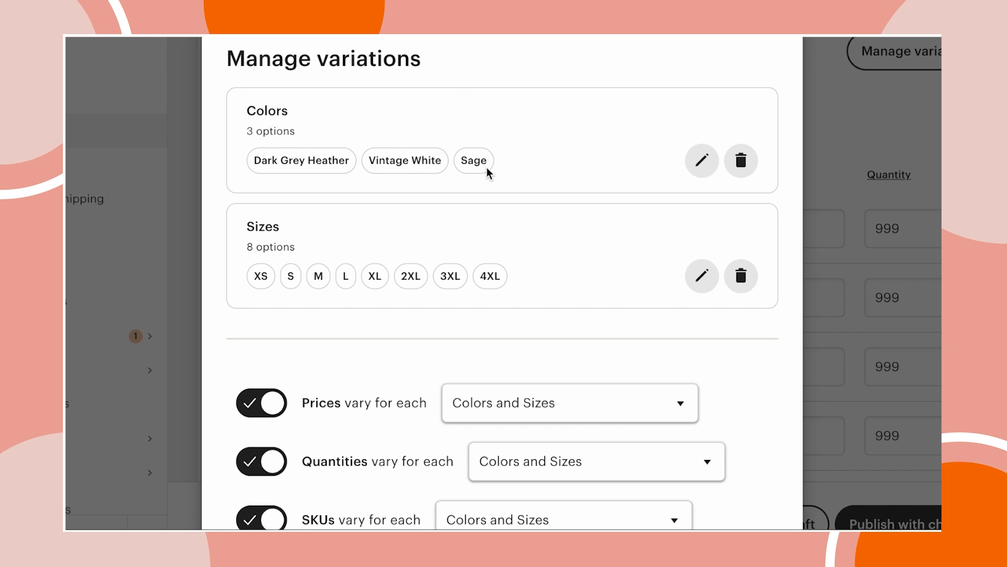
click(703, 163)
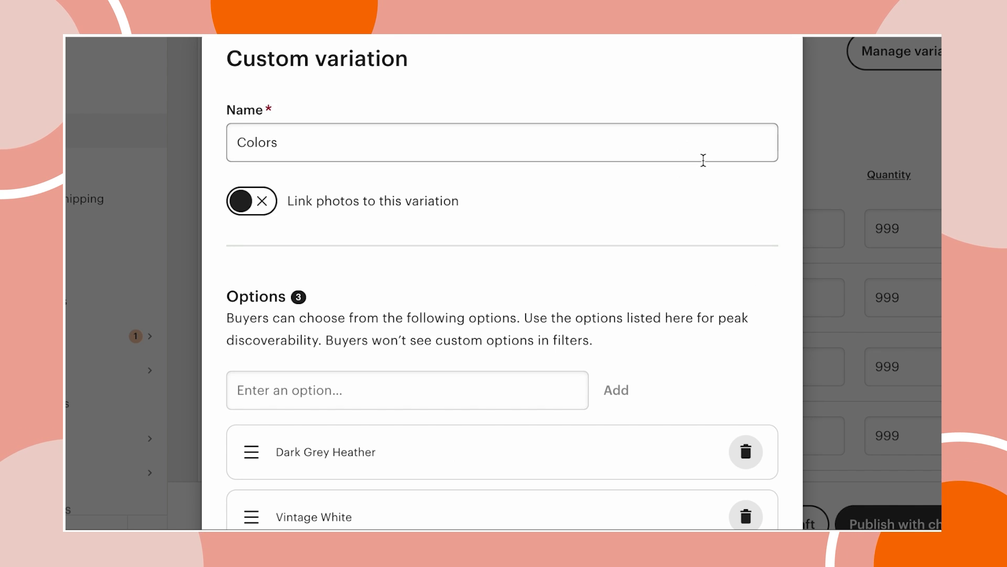
scroll(524, 351, down, 3)
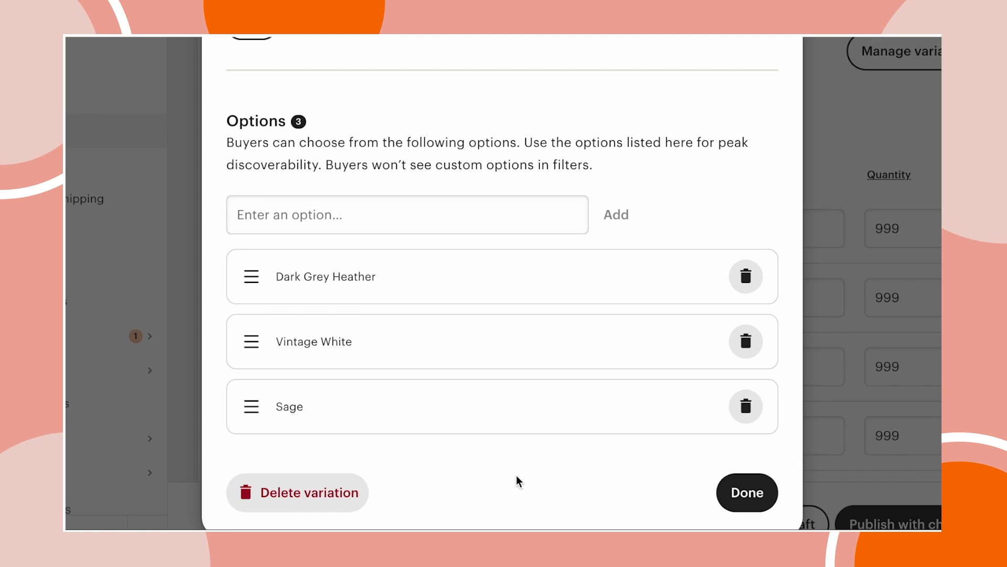
scroll(568, 414, up, 3)
scroll(549, 361, down, 3)
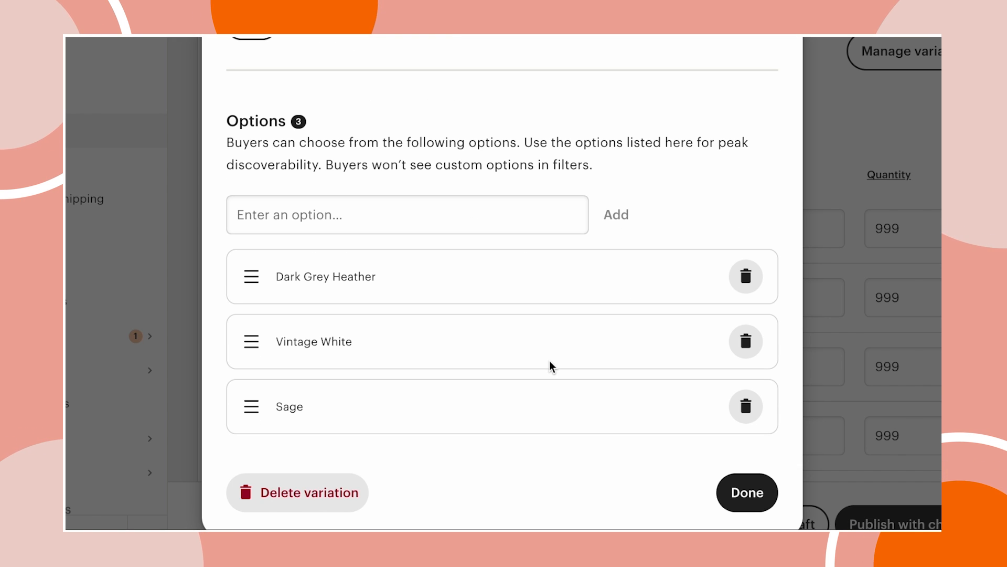
click(750, 492)
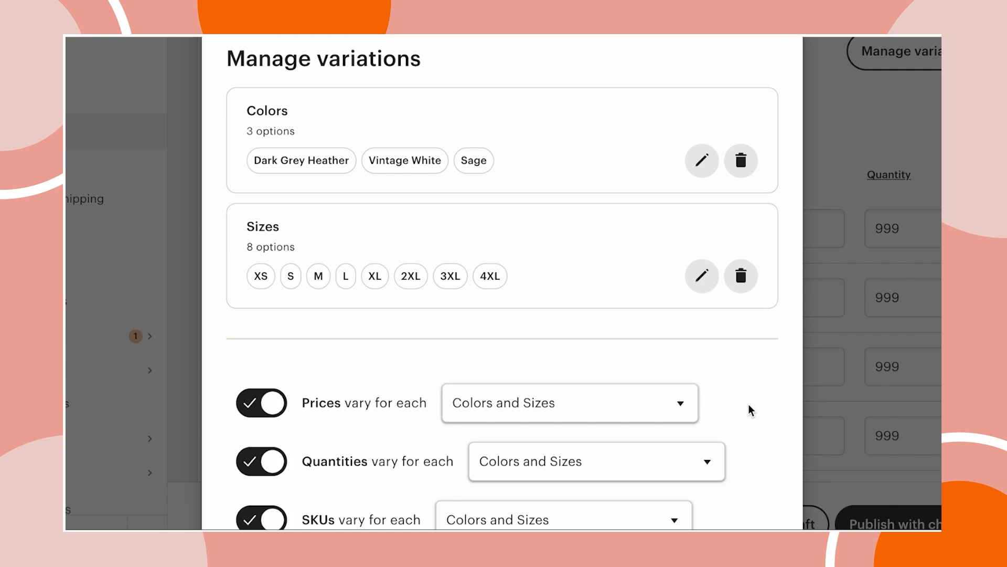
scroll(682, 415, down, 4)
click(257, 496)
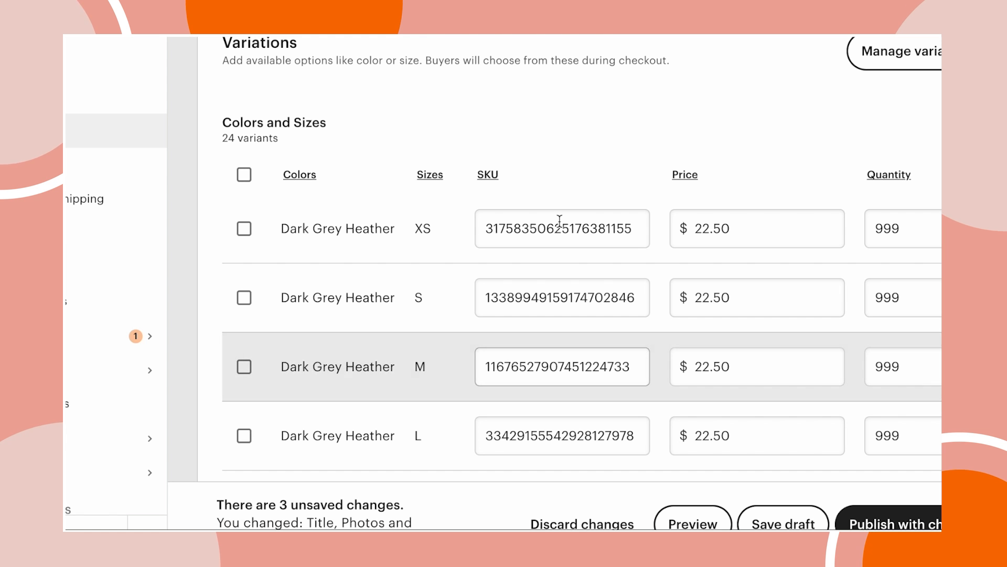
Step: Review the SKUs, prices and quantities of the Dark Grey Heather and Vintage White size variants
scroll(572, 376, down, 5)
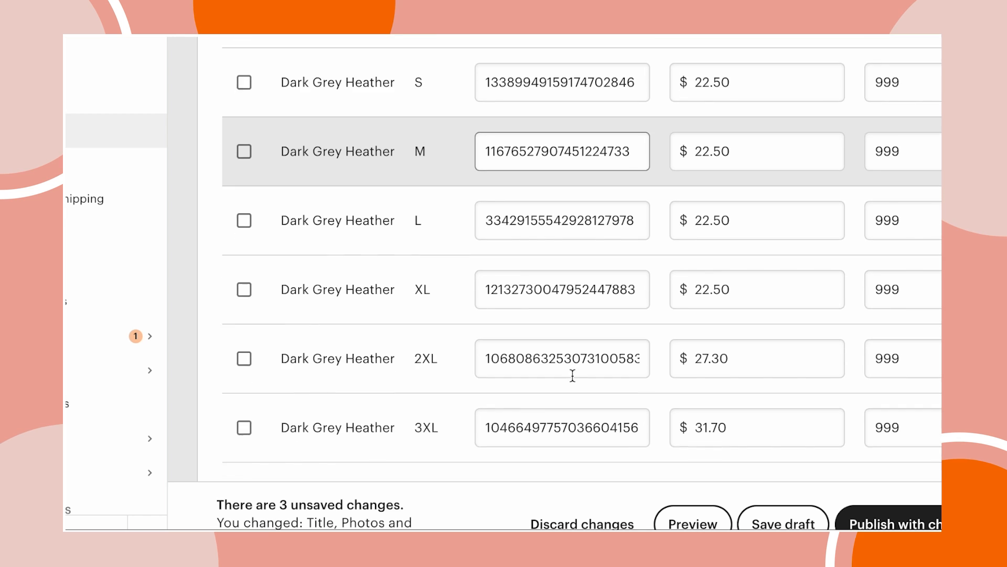
scroll(572, 376, down, 3)
click(577, 323)
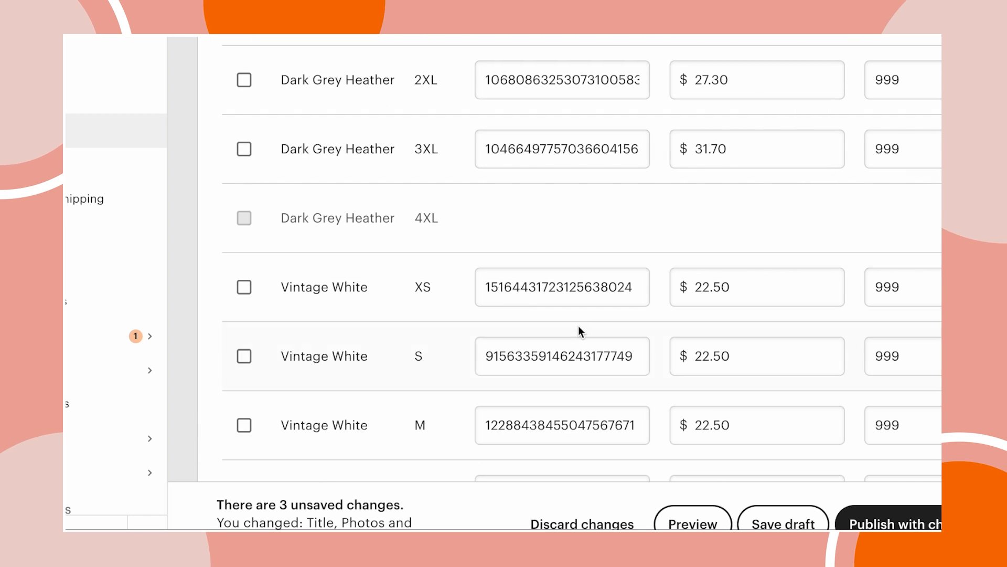
scroll(578, 326, down, 6)
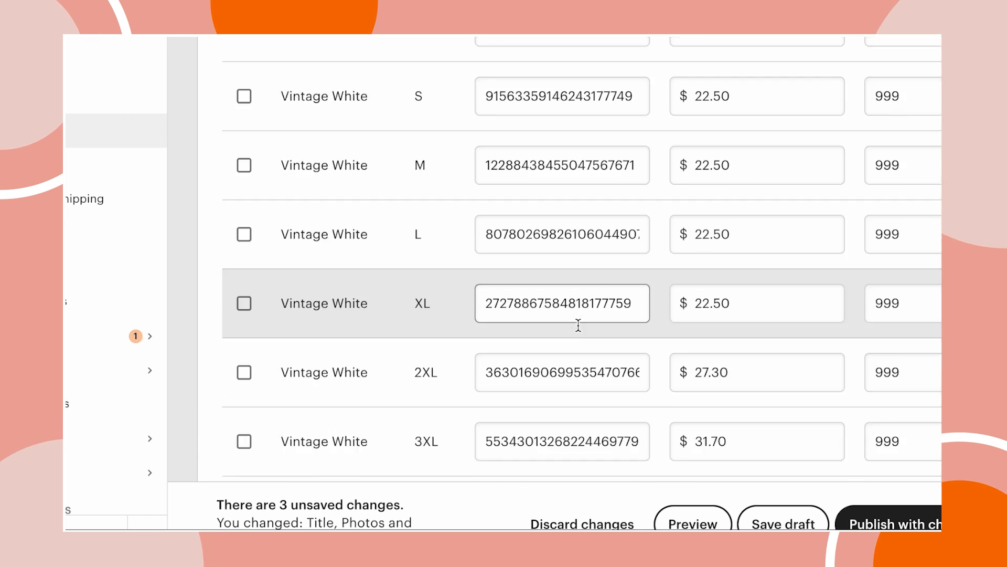
scroll(578, 325, down, 1)
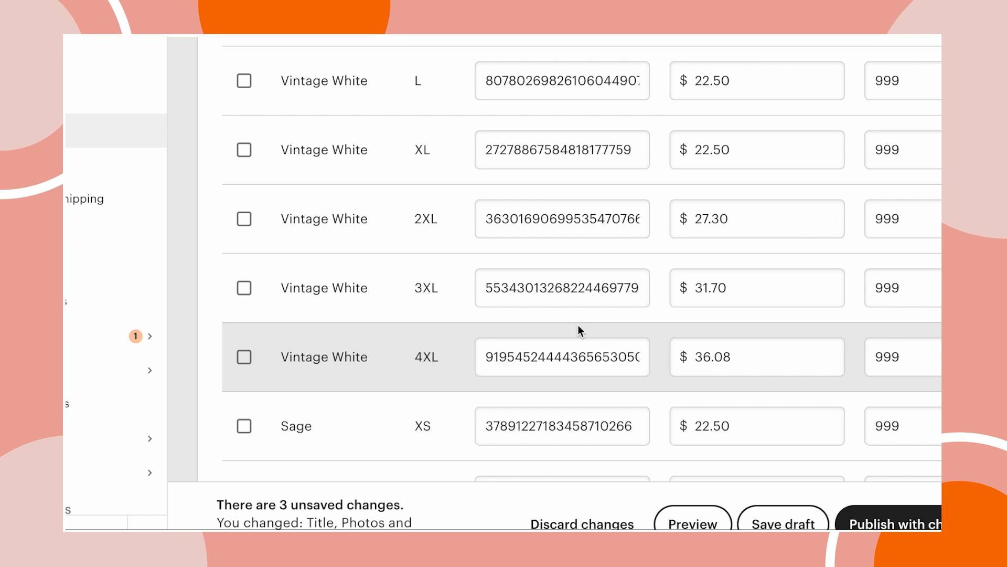
Step: Compare the SKUs of the Vintage White size variants with those of the Dark Grey Heather variants
click(528, 366)
click(488, 157)
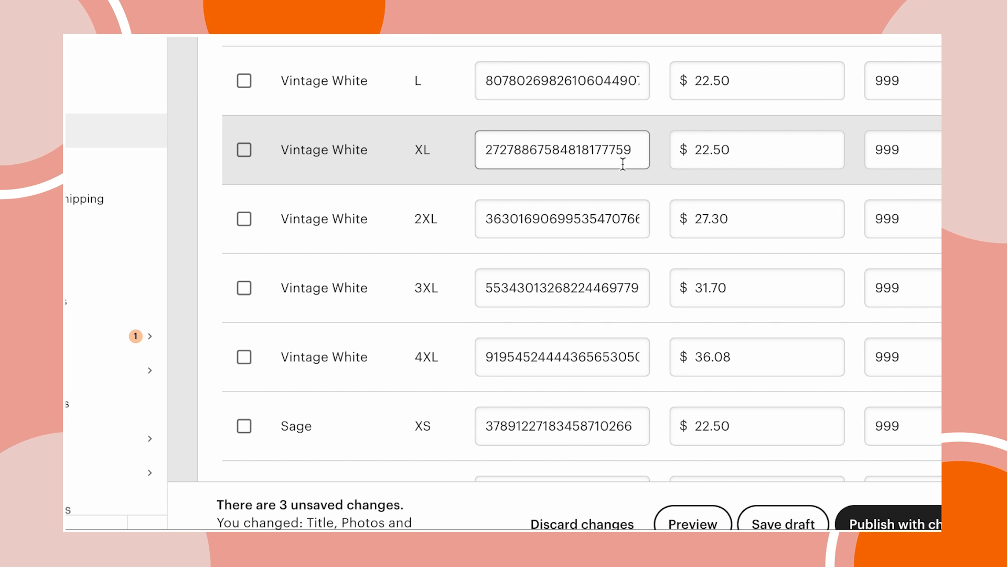
scroll(606, 294, up, 10)
scroll(606, 297, up, 12)
scroll(605, 298, down, 4)
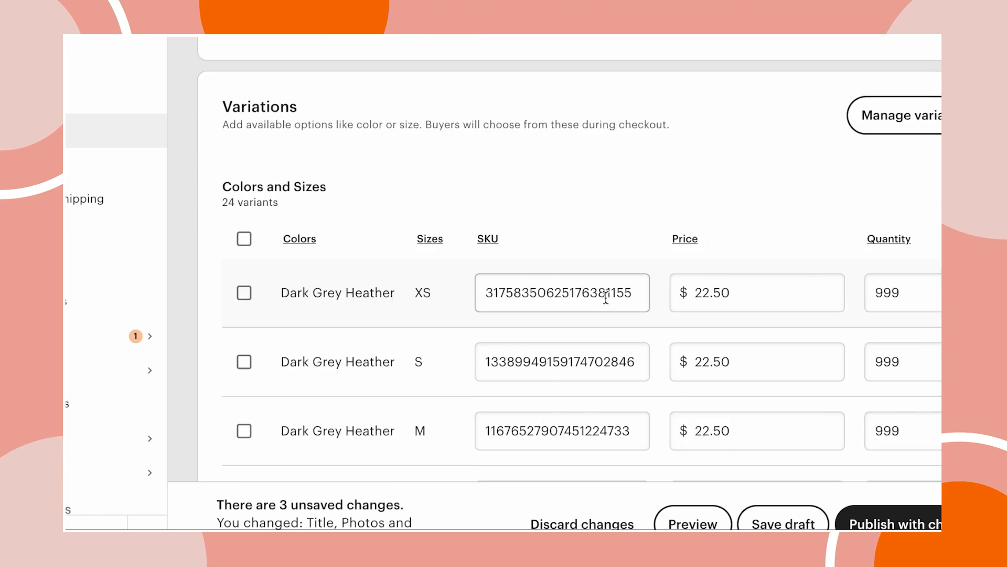
scroll(606, 297, down, 2)
scroll(586, 269, up, 3)
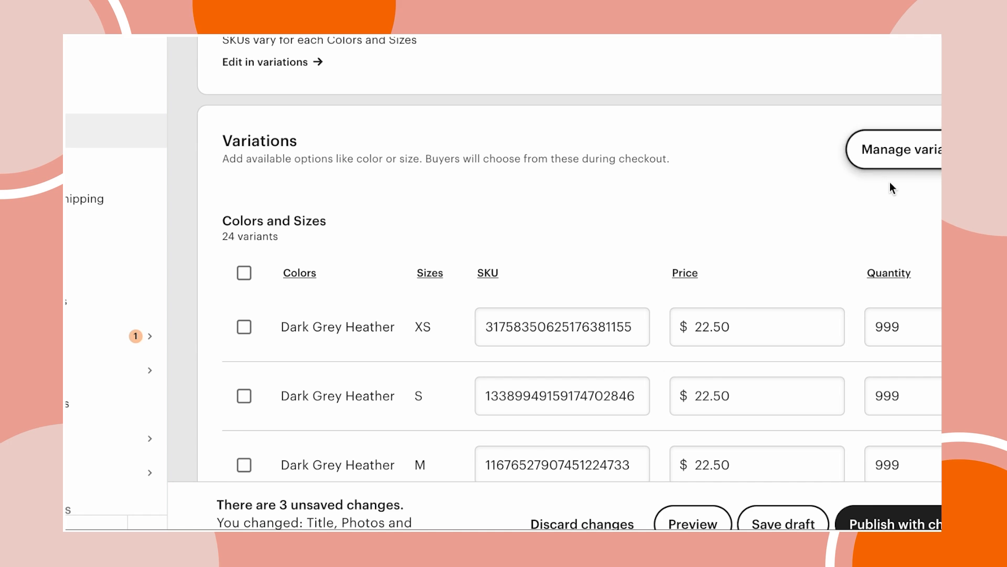
Step: Rename the Colors variation "Choose Color (Printed as Show in Photos)", keep its three color options, and apply the variation changes
click(903, 150)
scroll(656, 231, down, 1)
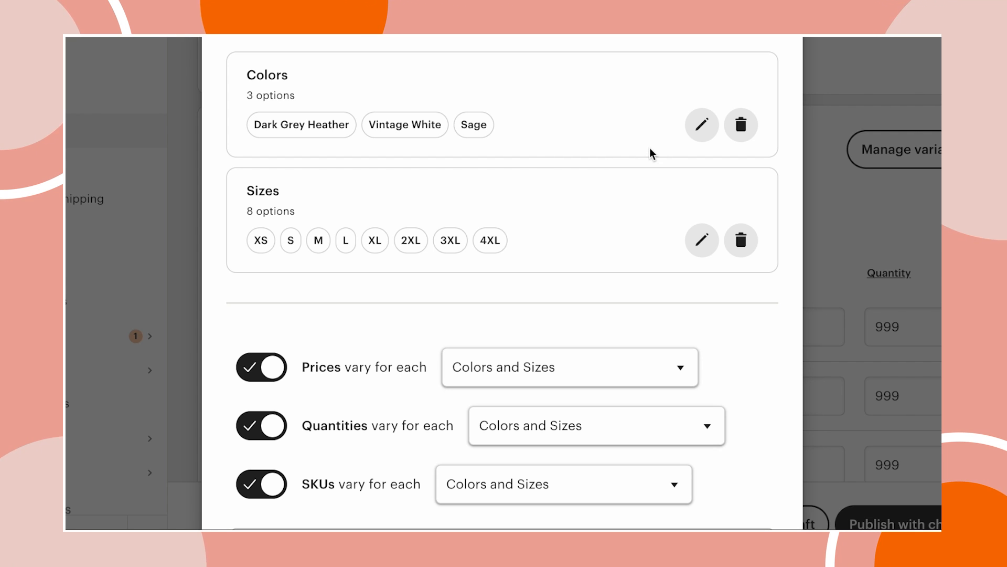
click(699, 132)
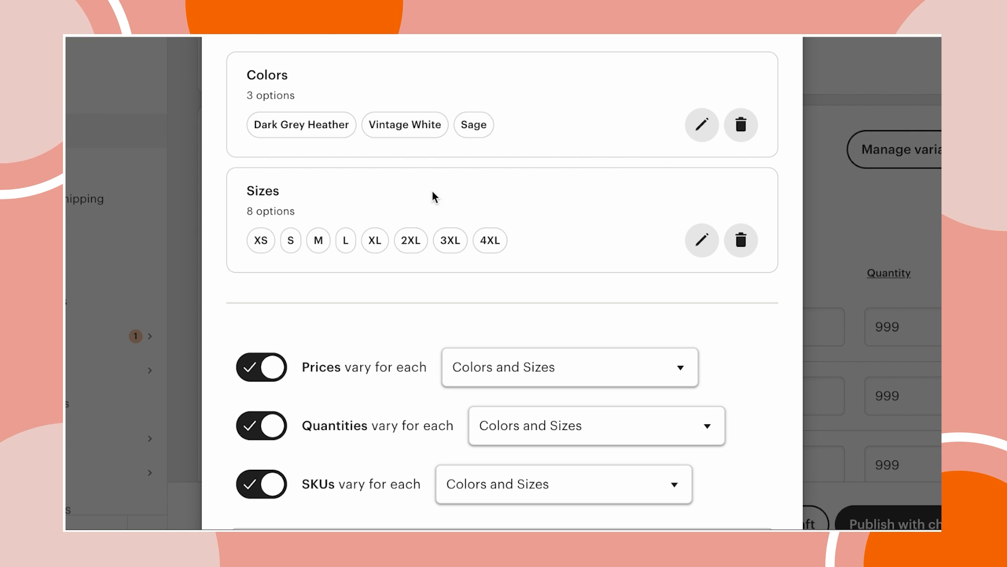
scroll(529, 250, down, 2)
scroll(528, 250, up, 3)
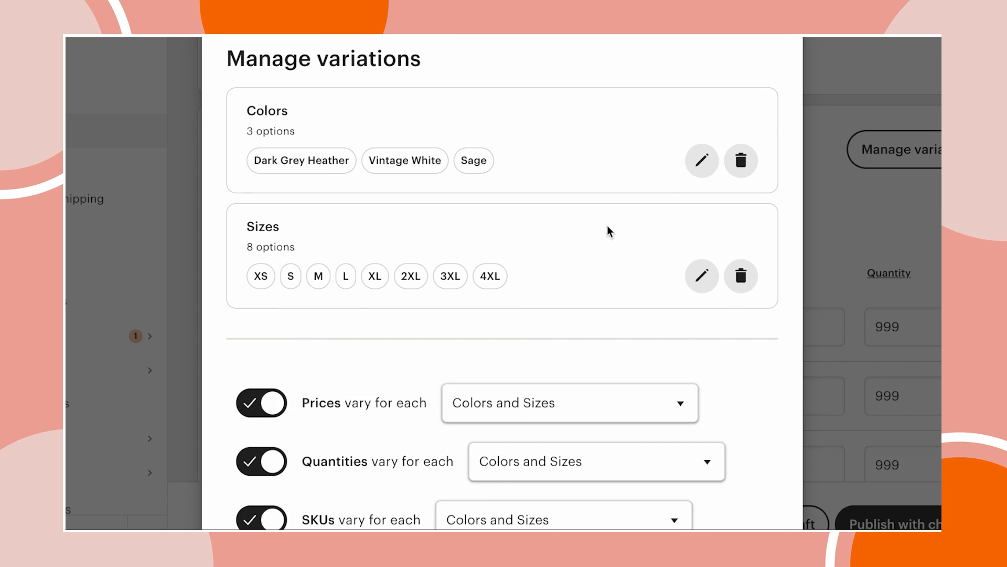
click(701, 161)
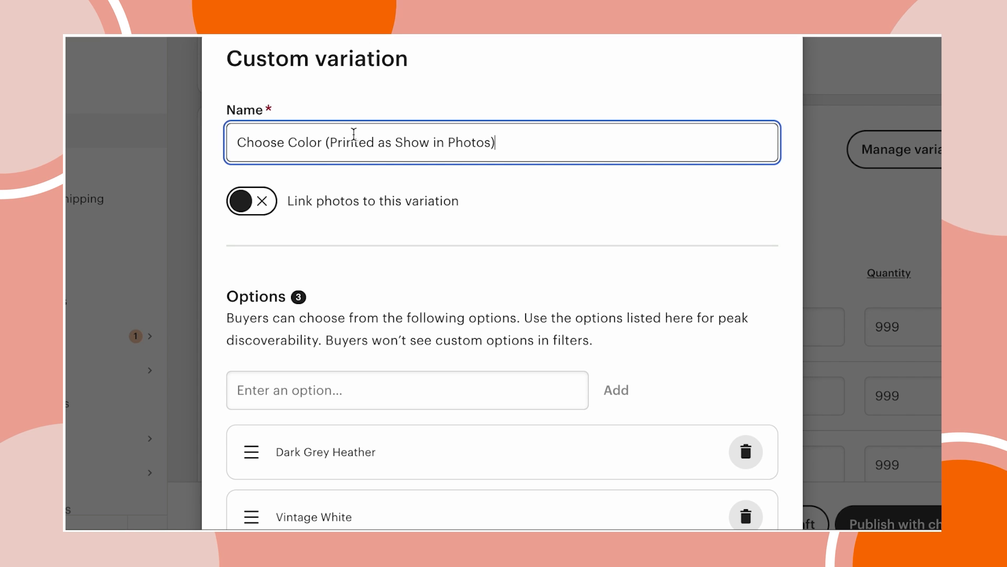
scroll(411, 246, down, 2)
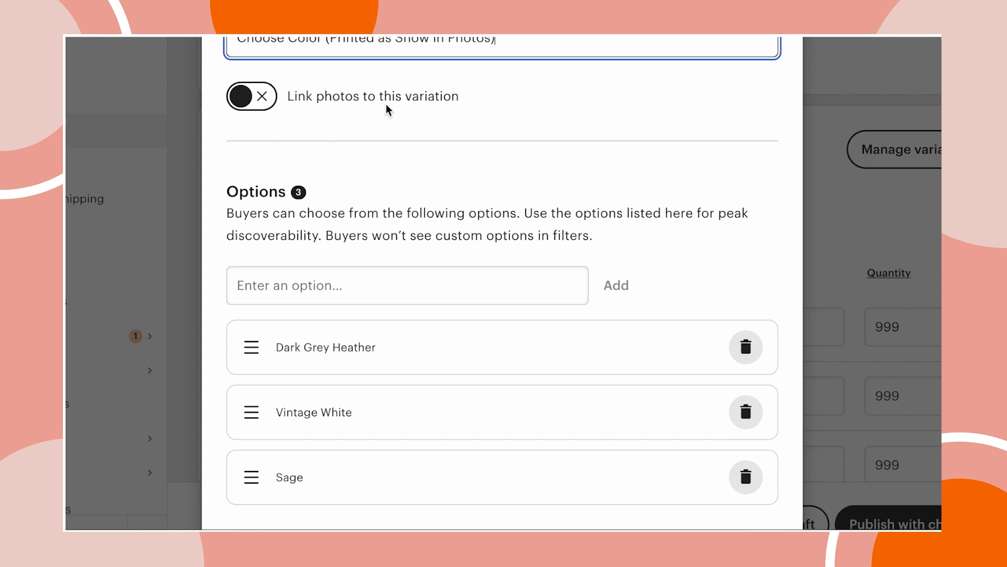
scroll(287, 212, up, 1)
scroll(336, 289, down, 2)
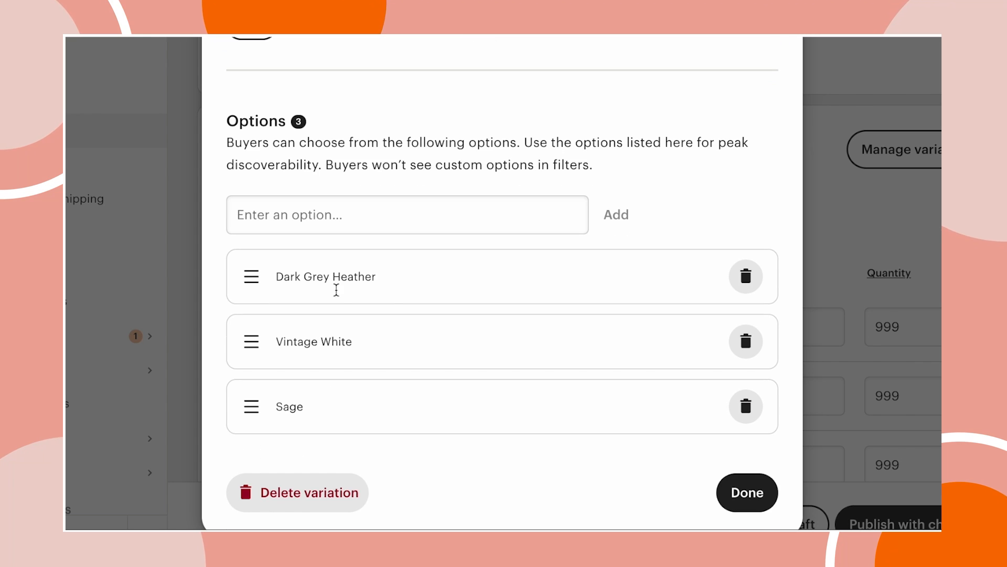
click(756, 502)
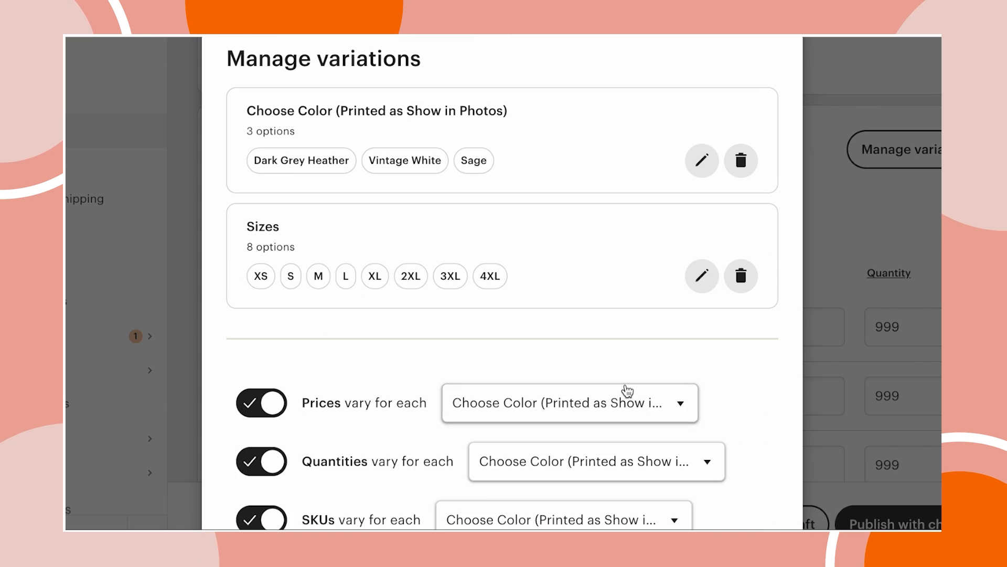
scroll(625, 357, down, 4)
click(748, 491)
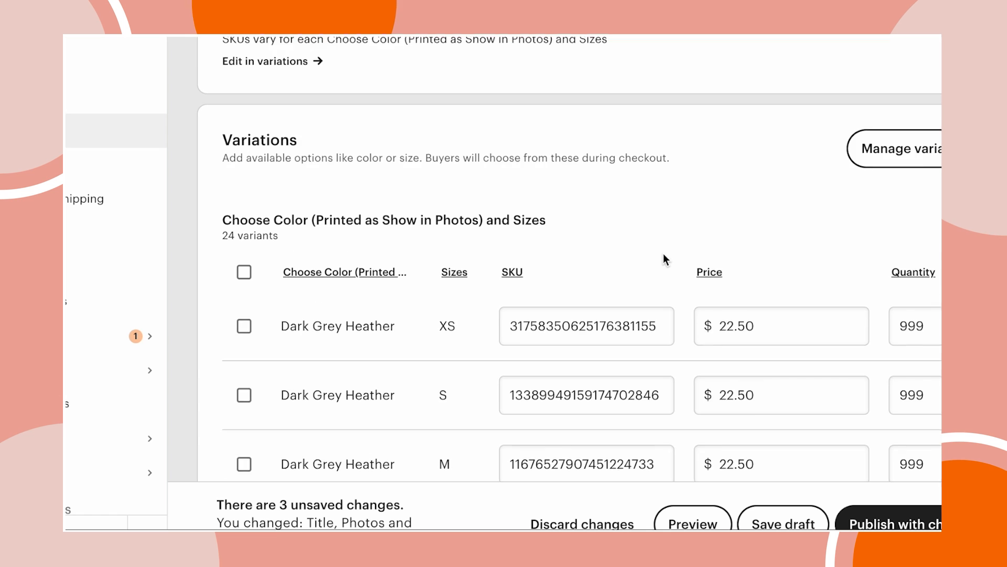
Step: Review the listing's variant rows, core details, category, attributes, tags and materials
scroll(663, 253, down, 3)
scroll(591, 208, down, 5)
scroll(591, 209, down, 15)
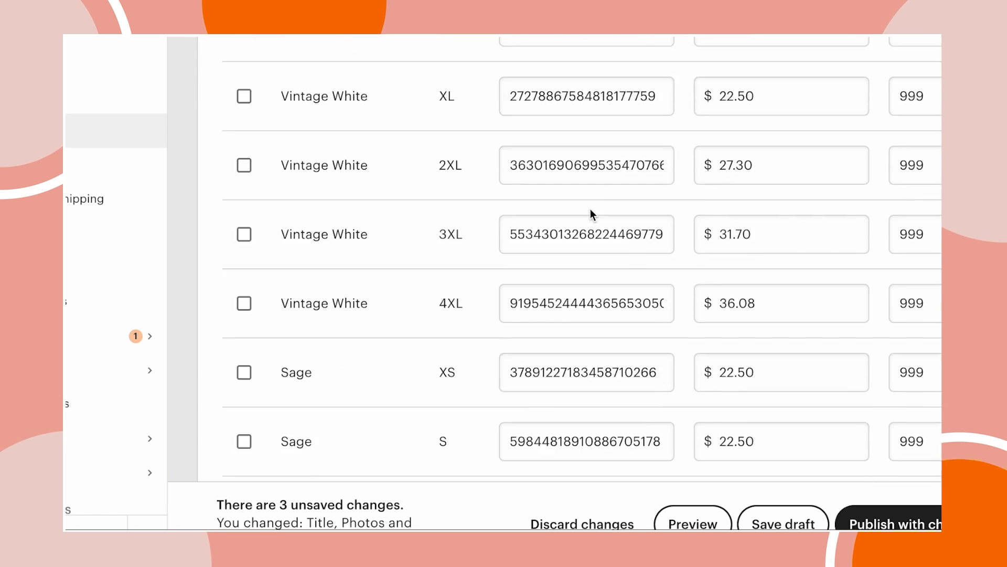
scroll(591, 212, up, 1)
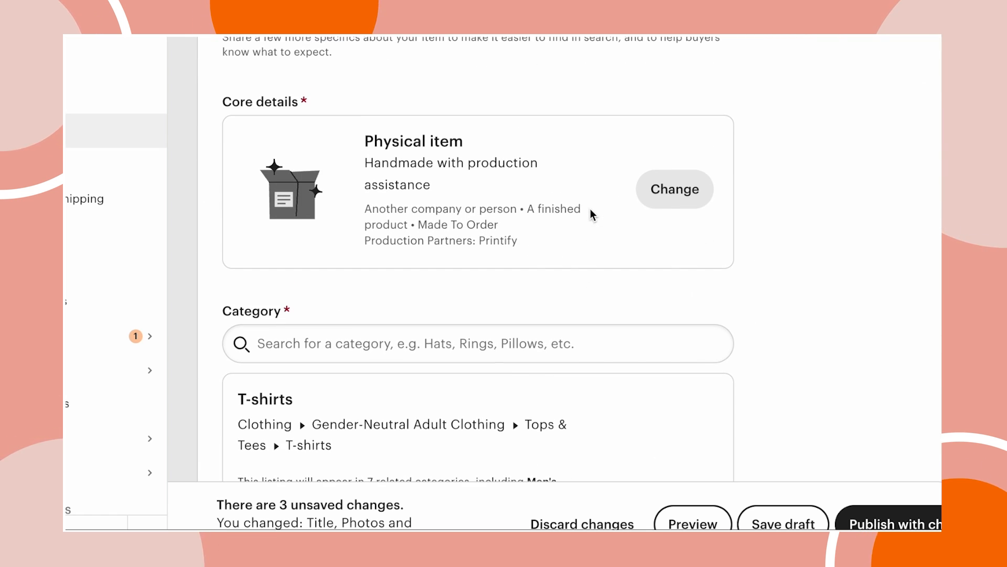
scroll(458, 122, down, 3)
scroll(458, 118, down, 1)
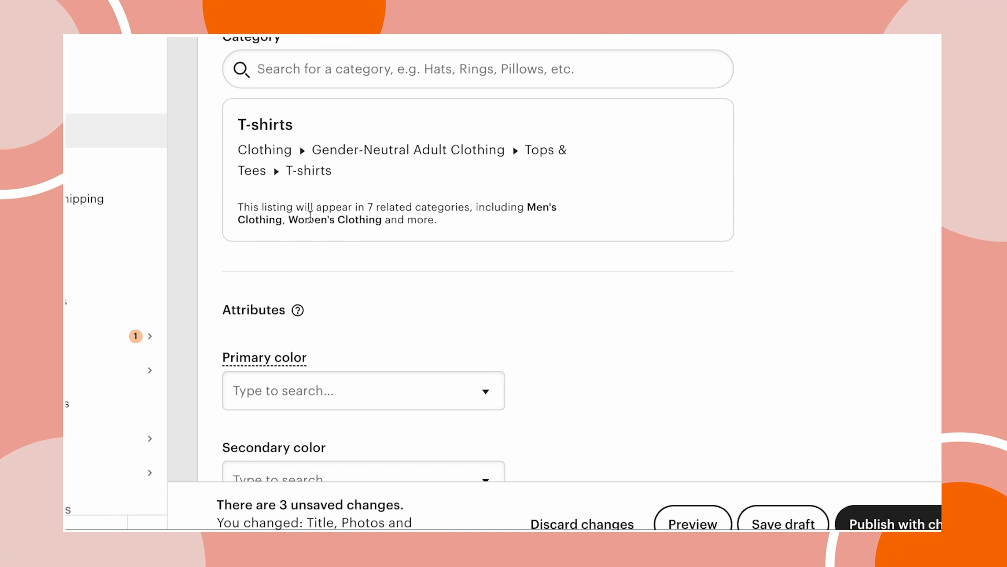
scroll(342, 194, down, 5)
scroll(340, 188, up, 1)
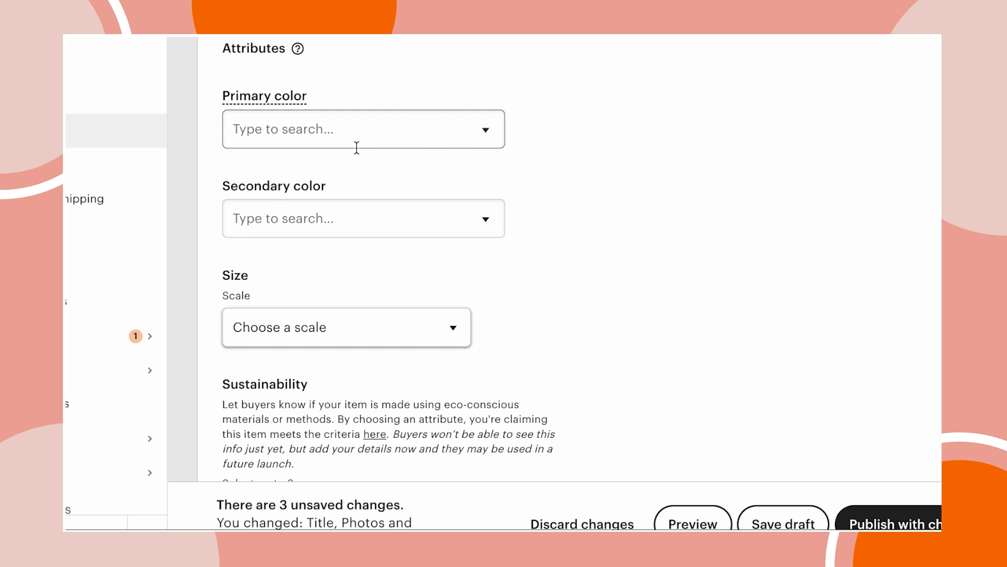
scroll(454, 142, down, 5)
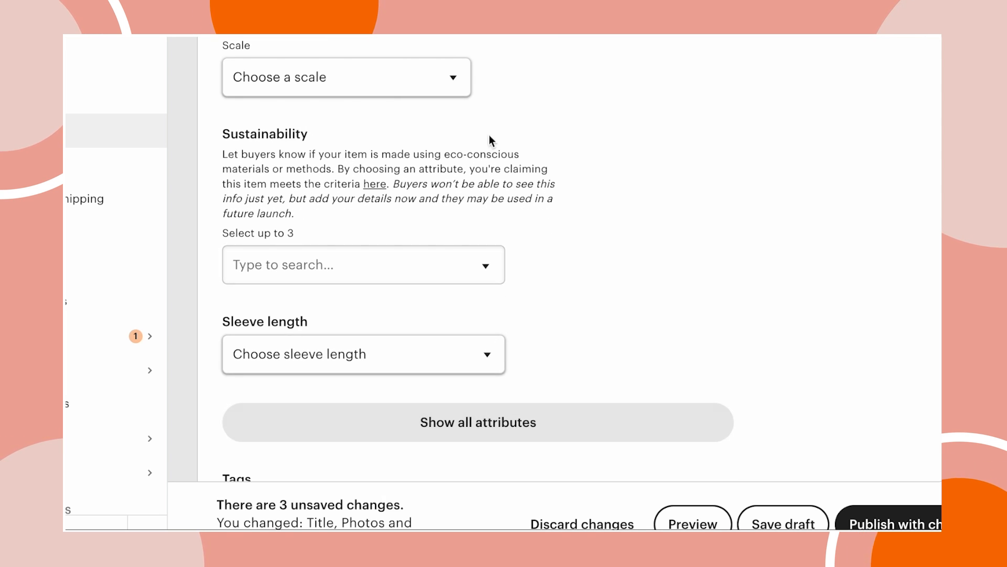
scroll(488, 235, down, 1)
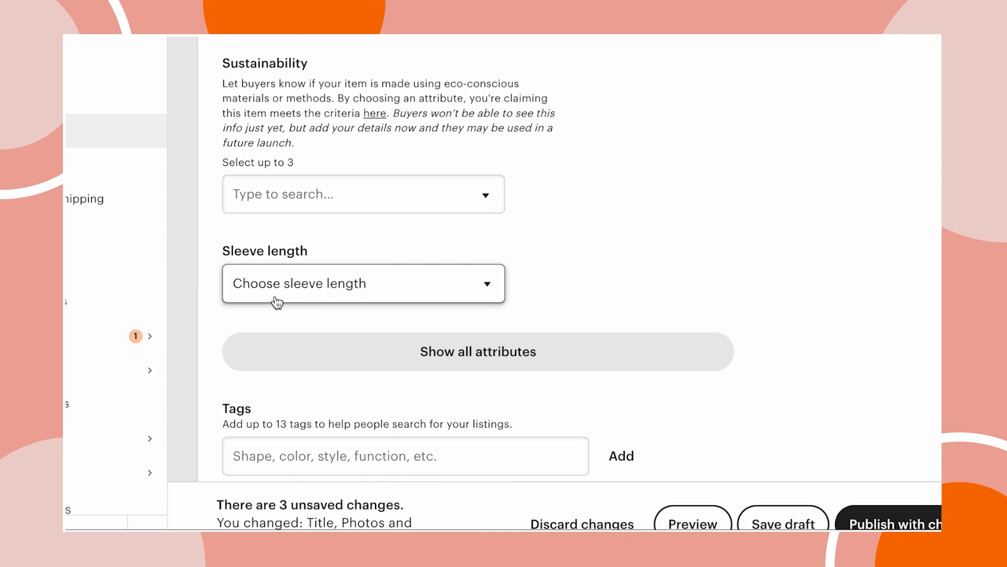
scroll(433, 293, down, 3)
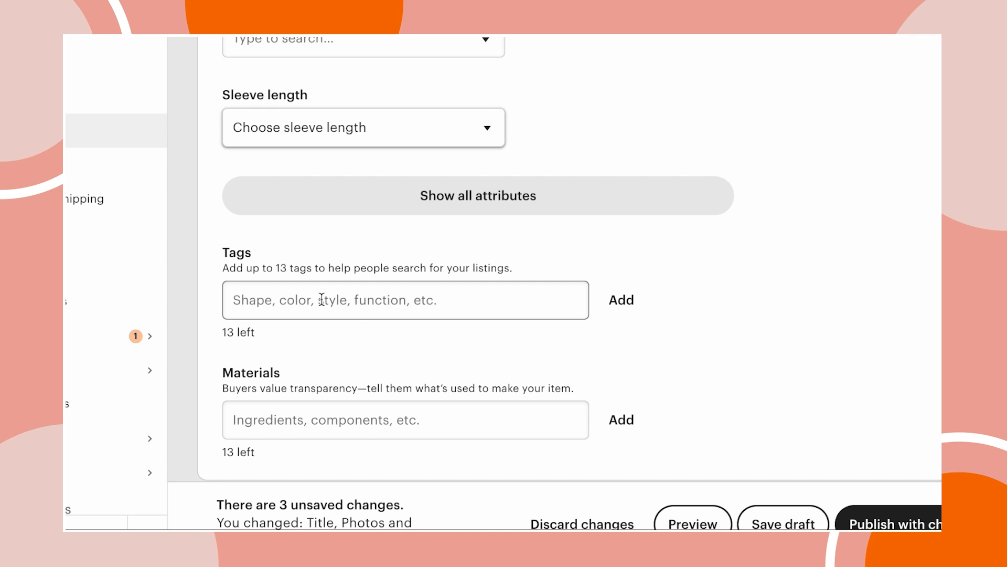
Step: Examine the listing's shipping option, customs information, shop section and renewal settings
scroll(360, 332, down, 7)
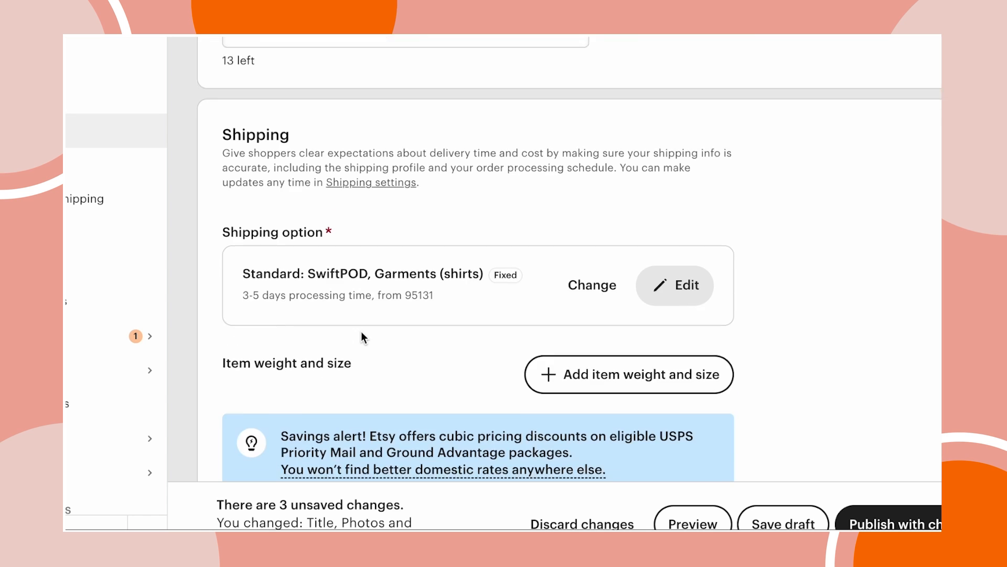
scroll(361, 332, down, 6)
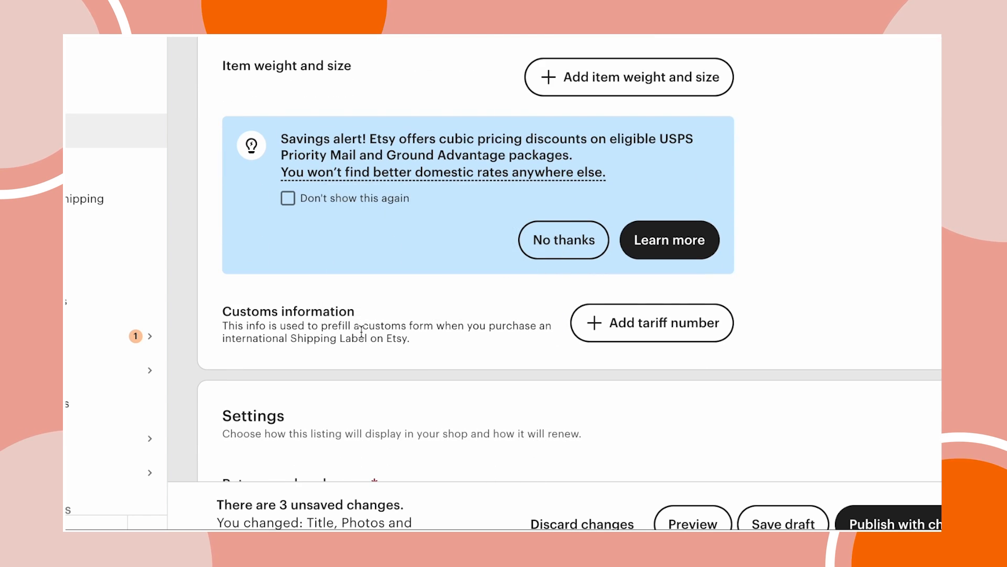
scroll(361, 330, down, 10)
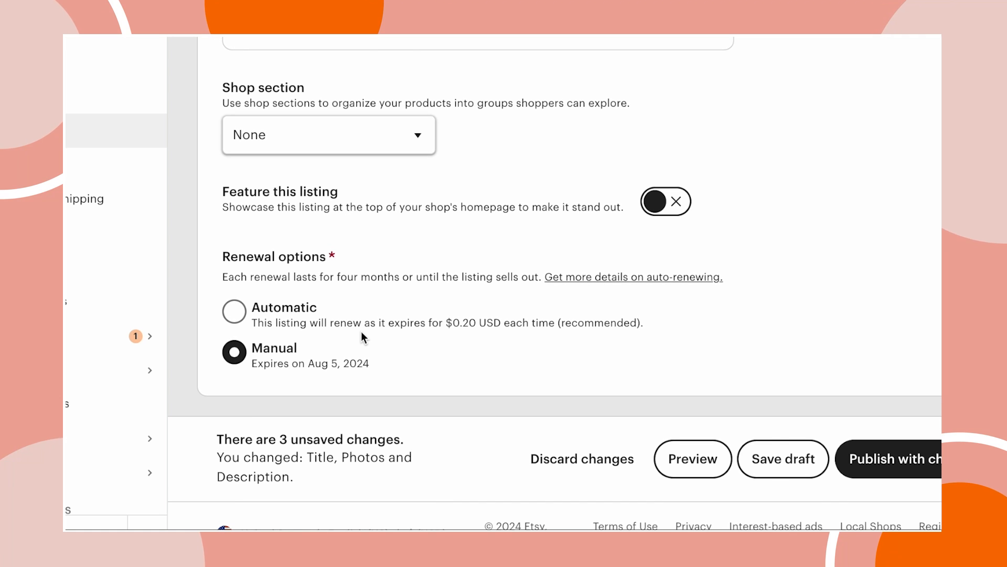
scroll(639, 364, up, 8)
scroll(638, 366, down, 9)
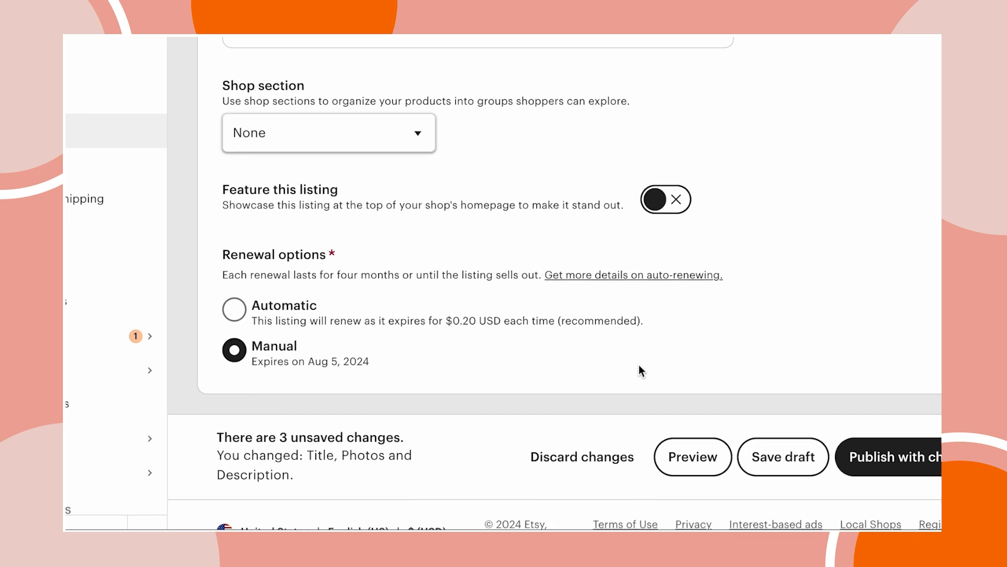
Step: Save the listing draft, publish it and accept the listing fee
click(789, 457)
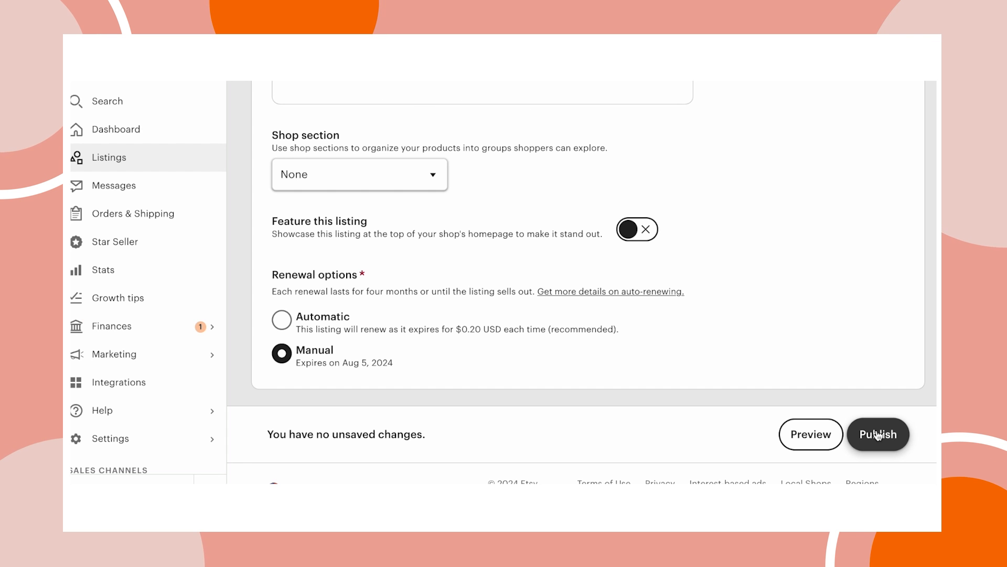
click(877, 435)
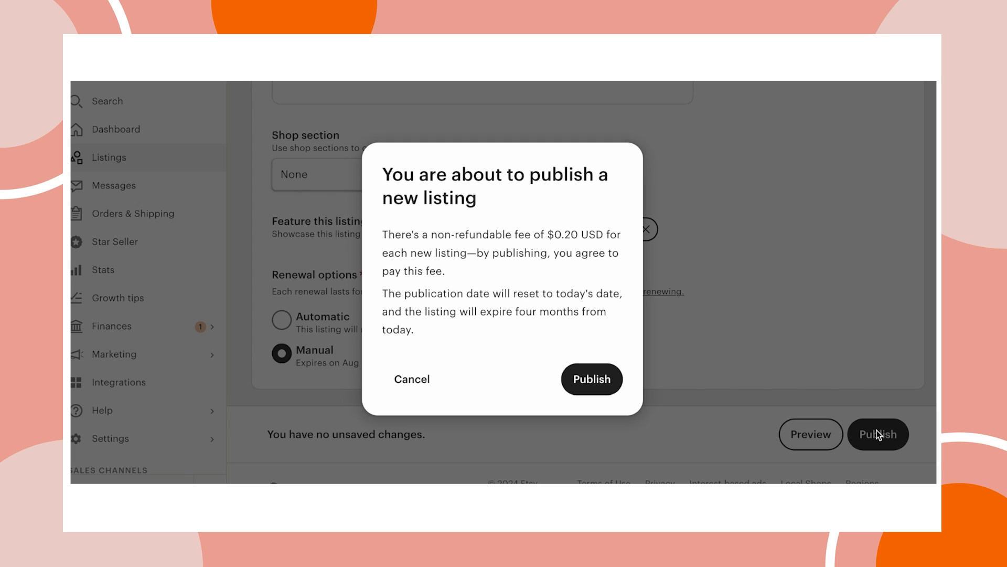
click(588, 375)
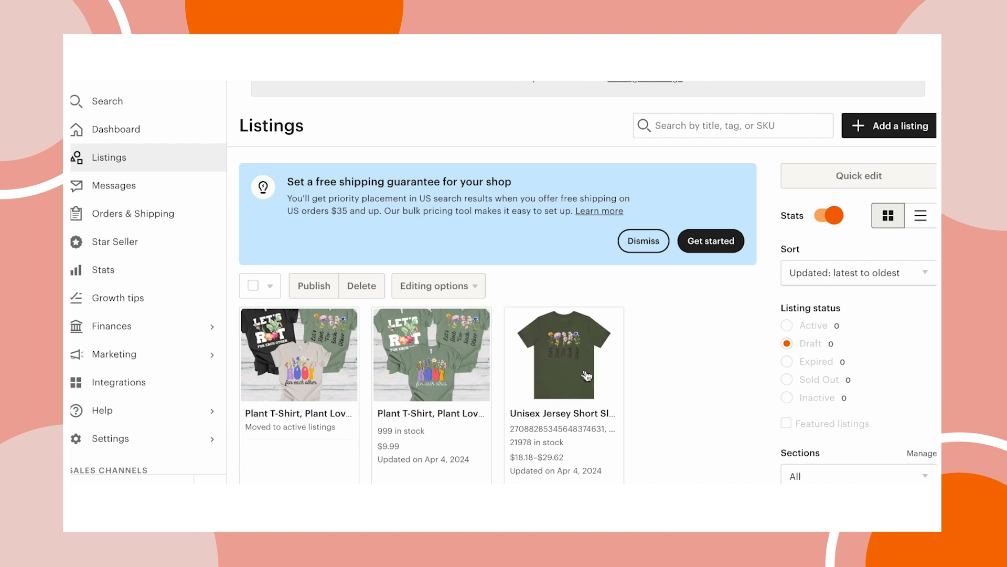
Step: Open the published Plant T-Shirt listing showing three shirt colors for editing and go to its variations
scroll(488, 341, down, 3)
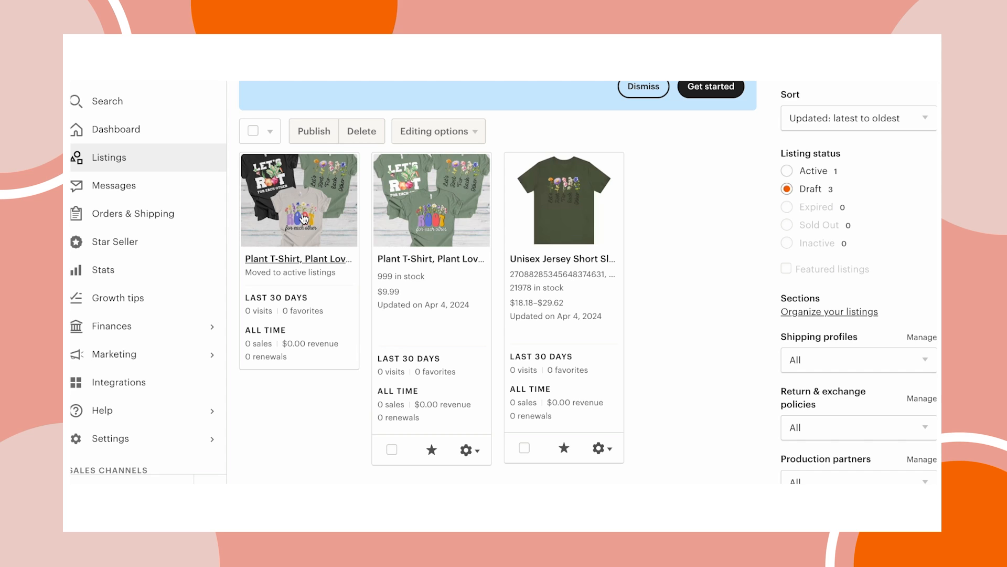
click(303, 218)
scroll(832, 362, down, 5)
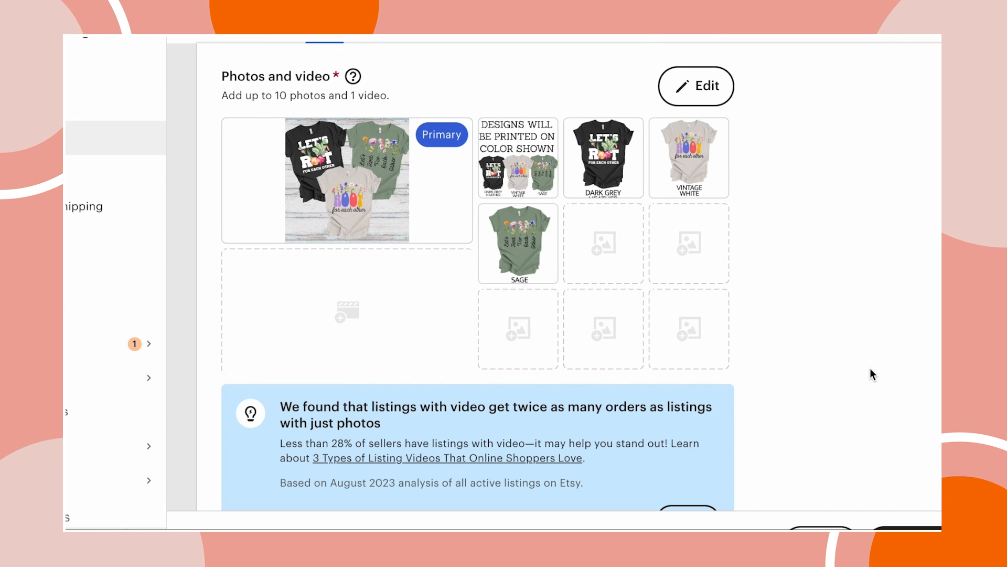
scroll(801, 350, down, 15)
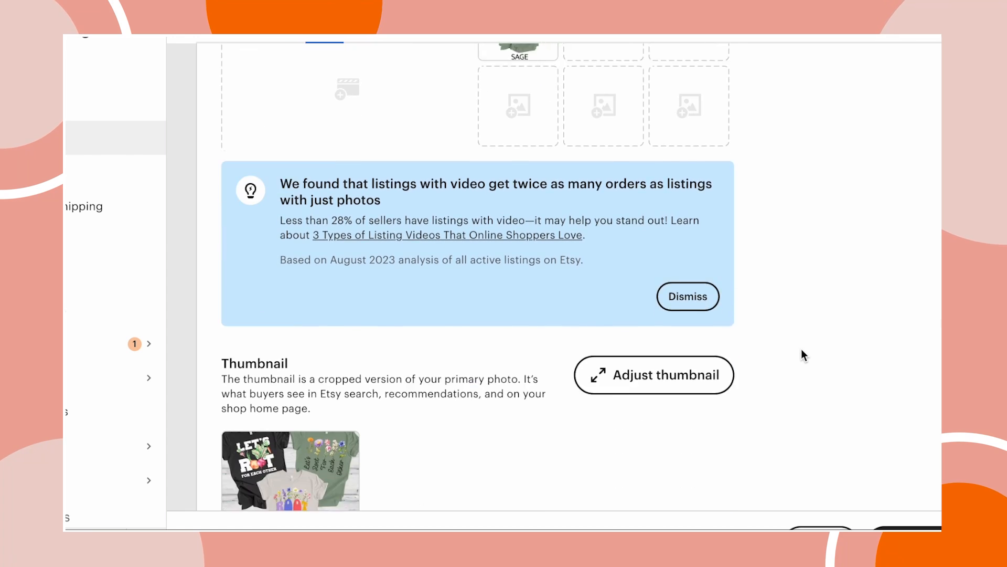
scroll(801, 349, down, 12)
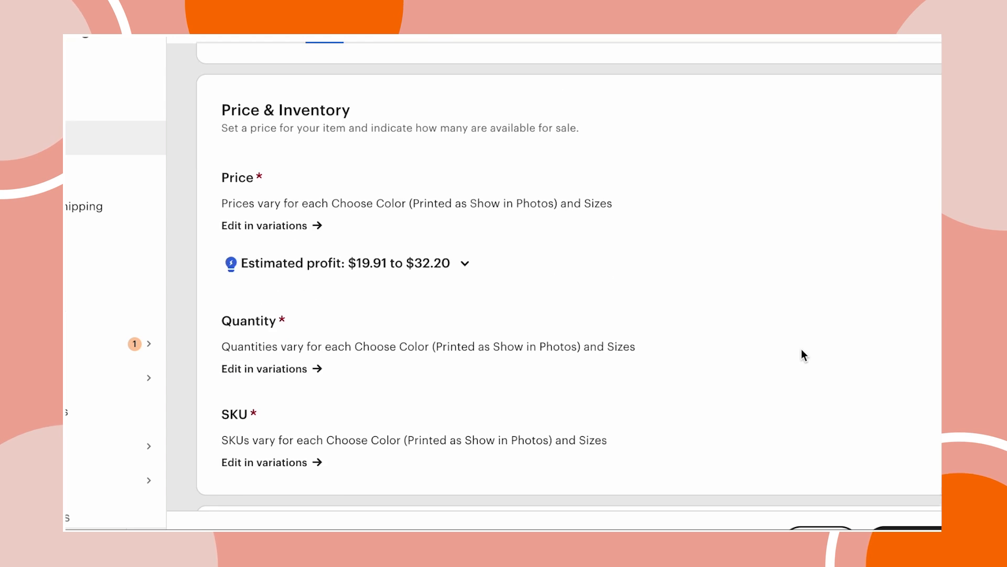
scroll(801, 348, up, 3)
Step: Turn on photo linking for the Choose Color variation
click(892, 177)
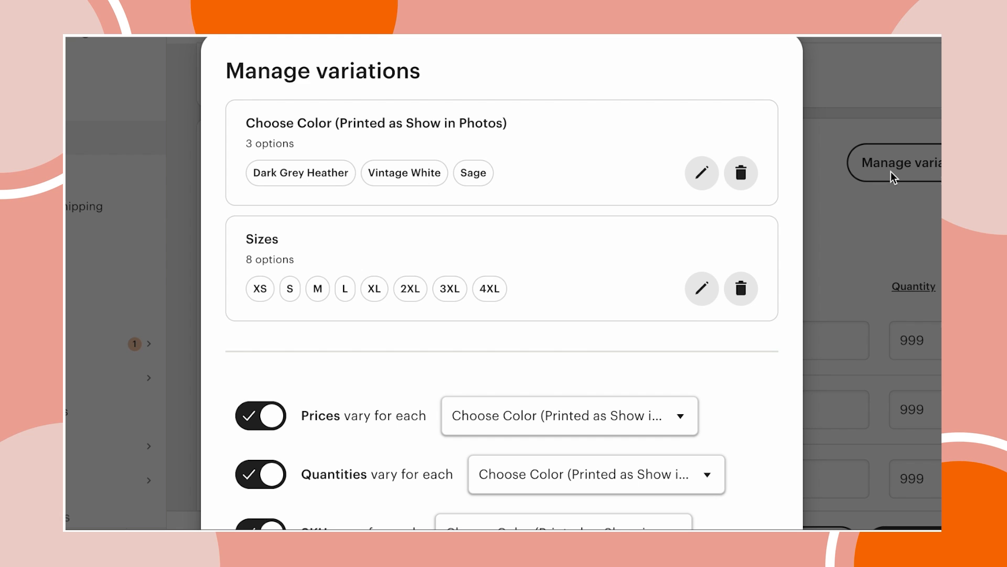
click(702, 173)
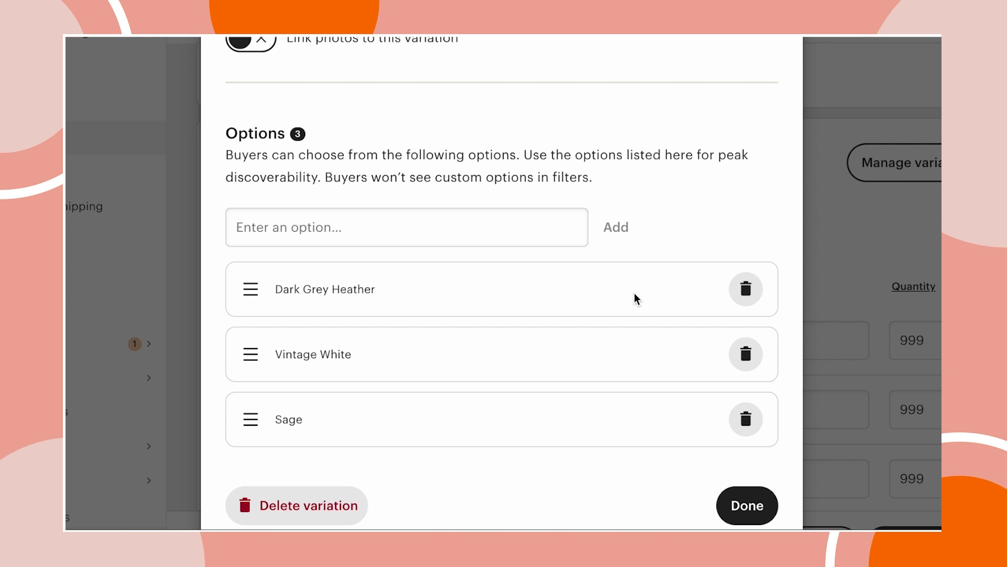
scroll(635, 292, up, 3)
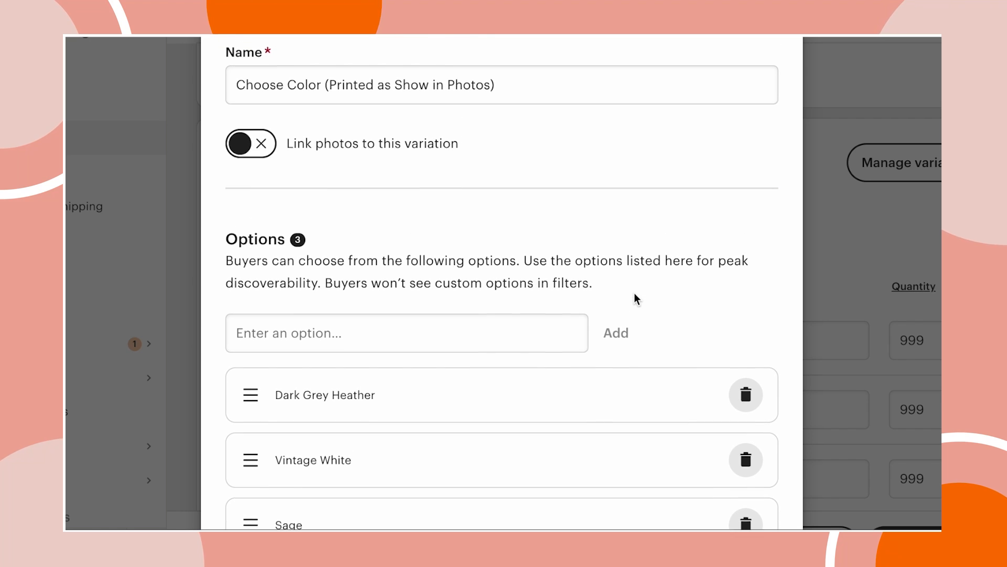
click(256, 165)
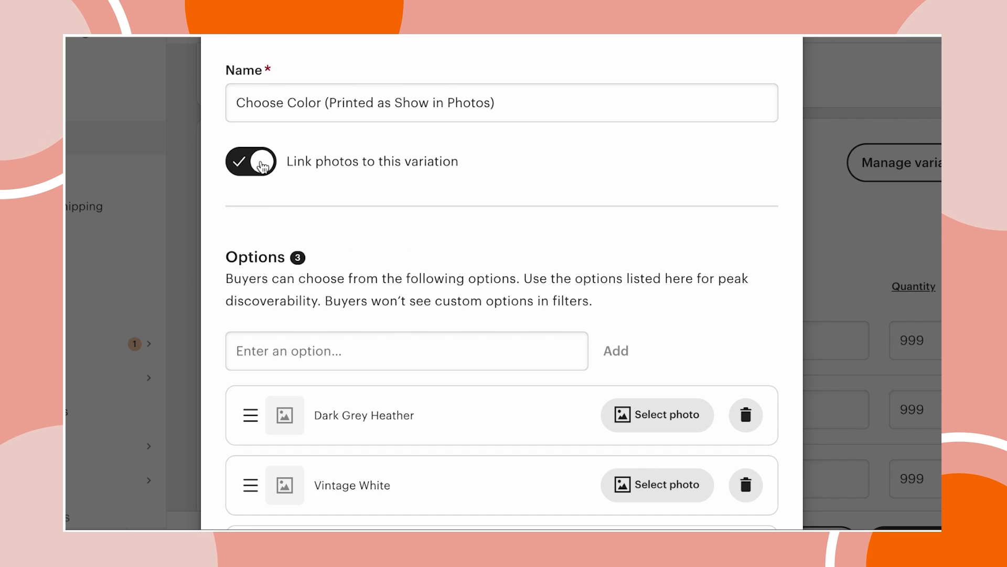
Step: Link the Dark Grey Heather shirt photo to the Dark Grey Heather option
scroll(589, 342, down, 3)
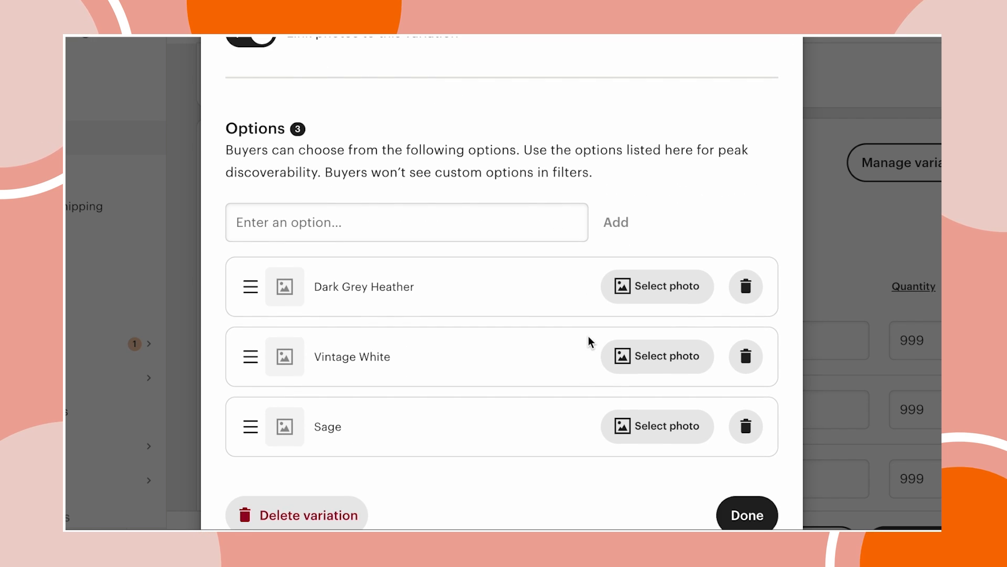
click(652, 291)
click(506, 288)
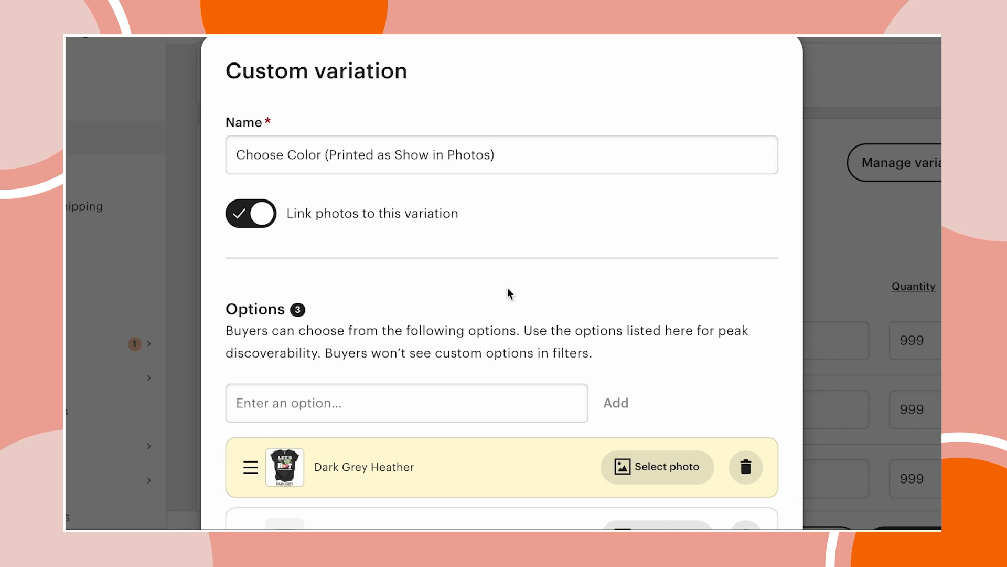
Step: Link the Vintage White shirt photo to the Vintage White option and the Sage shirt photo to the Sage option
scroll(585, 374, down, 3)
click(609, 377)
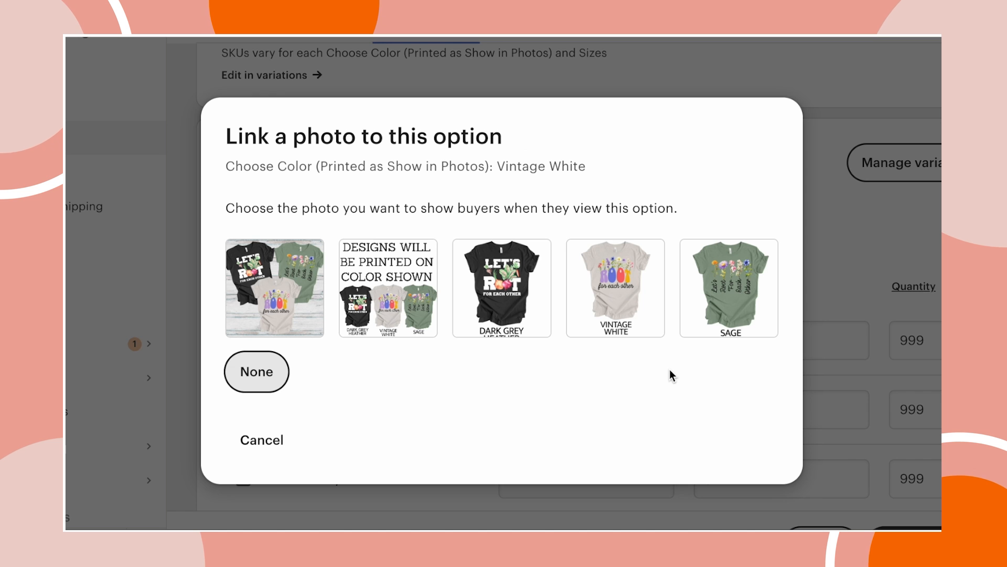
click(656, 296)
scroll(626, 293, down, 3)
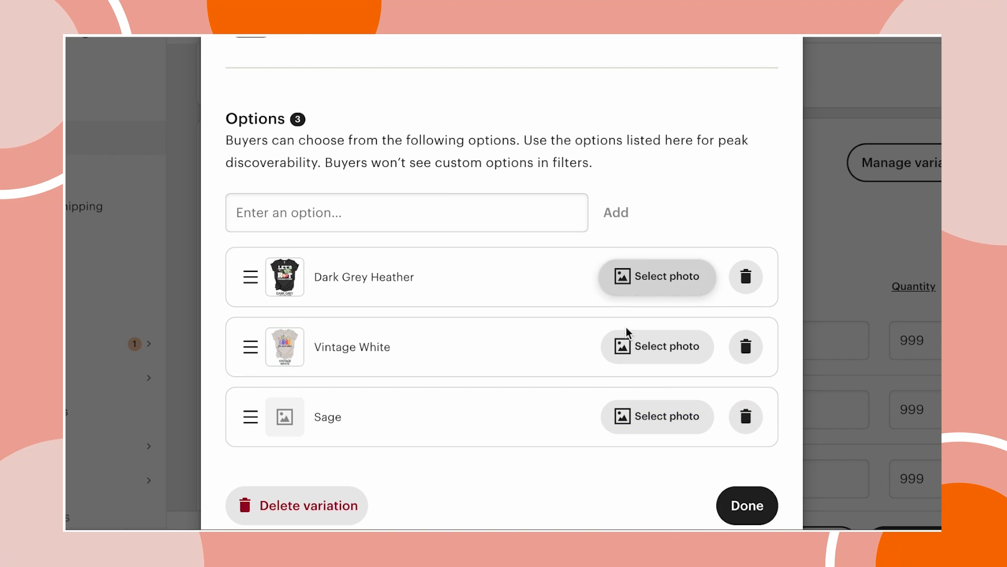
click(655, 412)
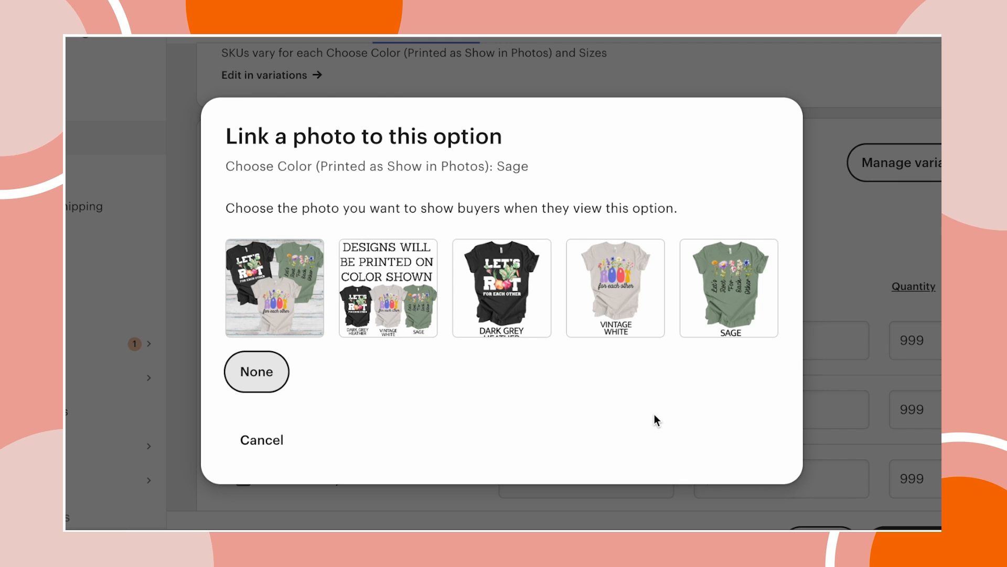
click(729, 300)
scroll(700, 399, down, 3)
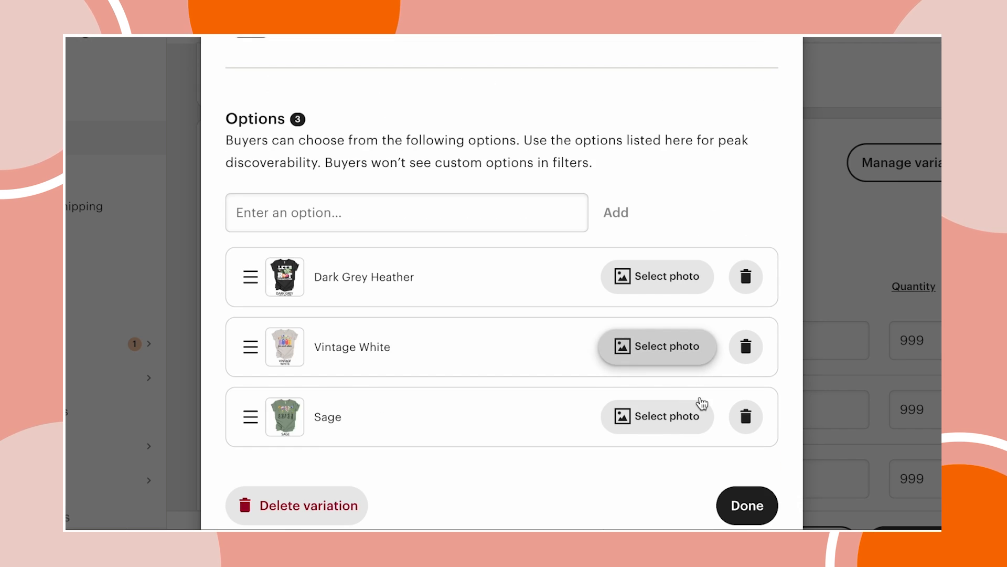
Step: Finish editing the Choose Color variation and apply the variation changes to the listing
click(741, 510)
scroll(741, 510, down, 5)
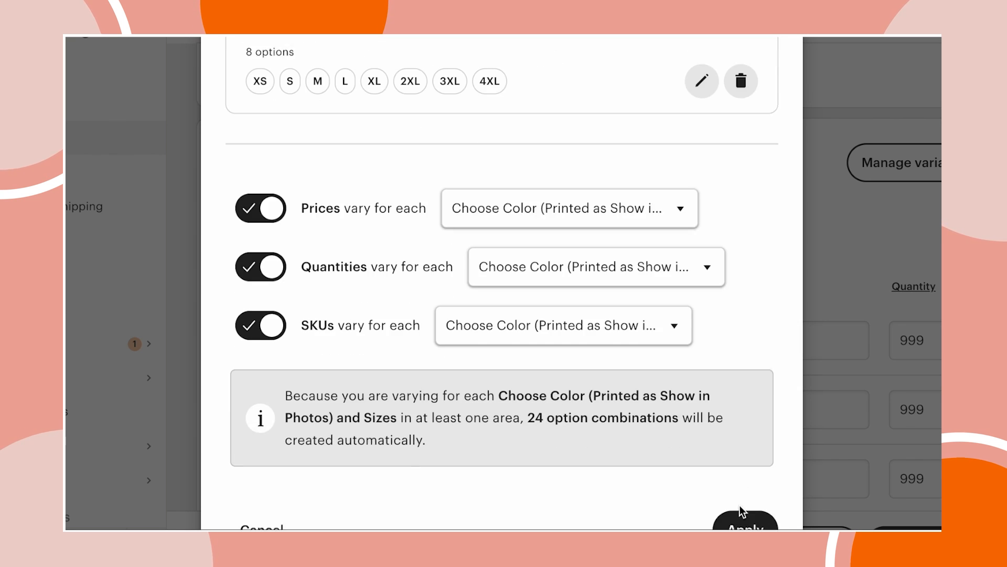
click(741, 507)
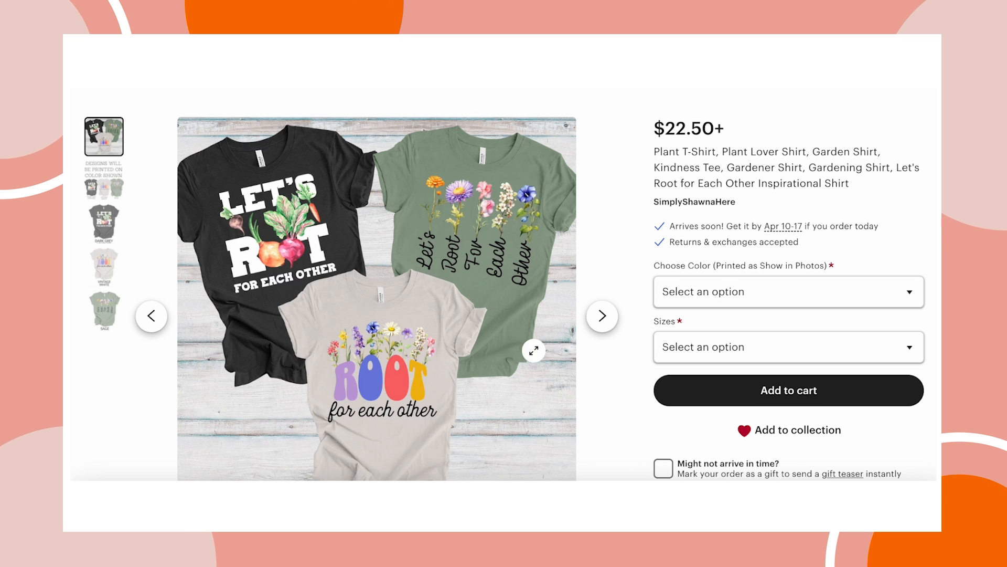
Step: Check the linked photos on the published listing by choosing Dark Grey Heather, Vintage White and Sage in turn
click(910, 290)
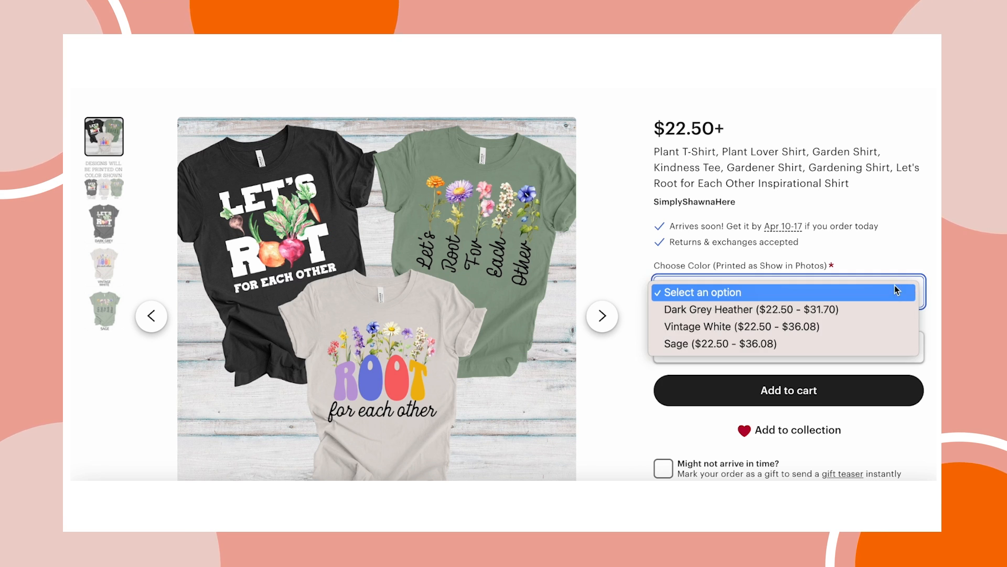
click(776, 310)
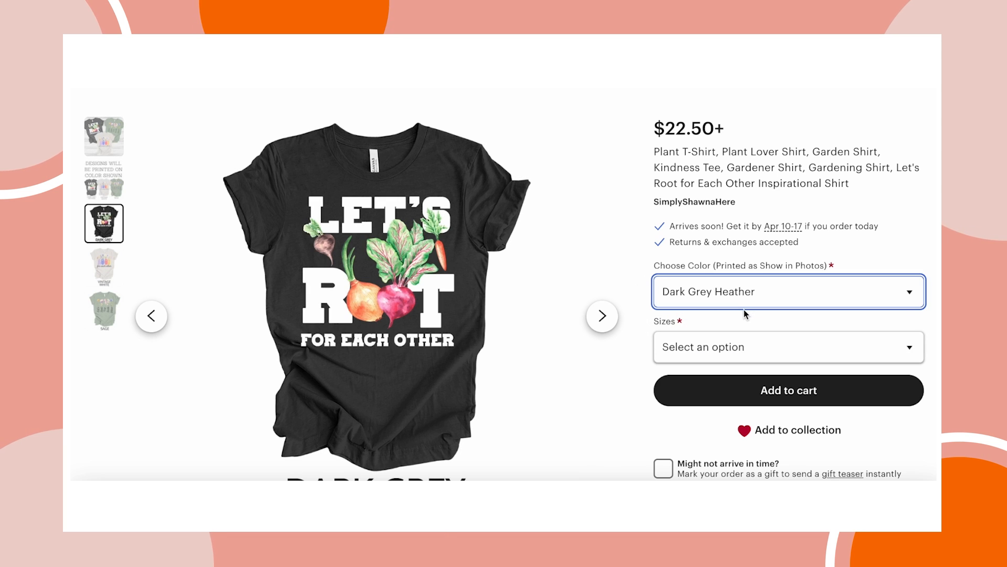
click(910, 295)
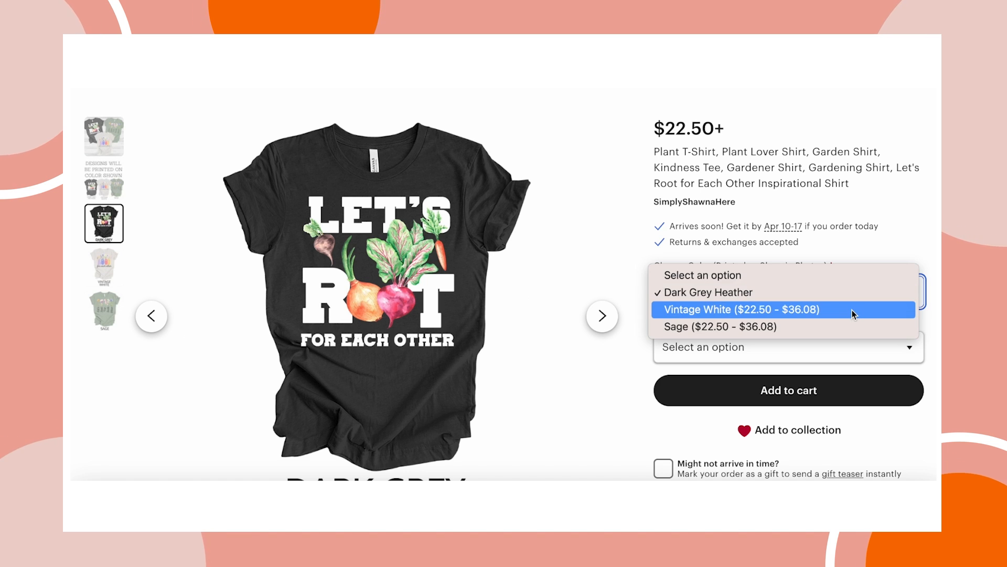
click(852, 314)
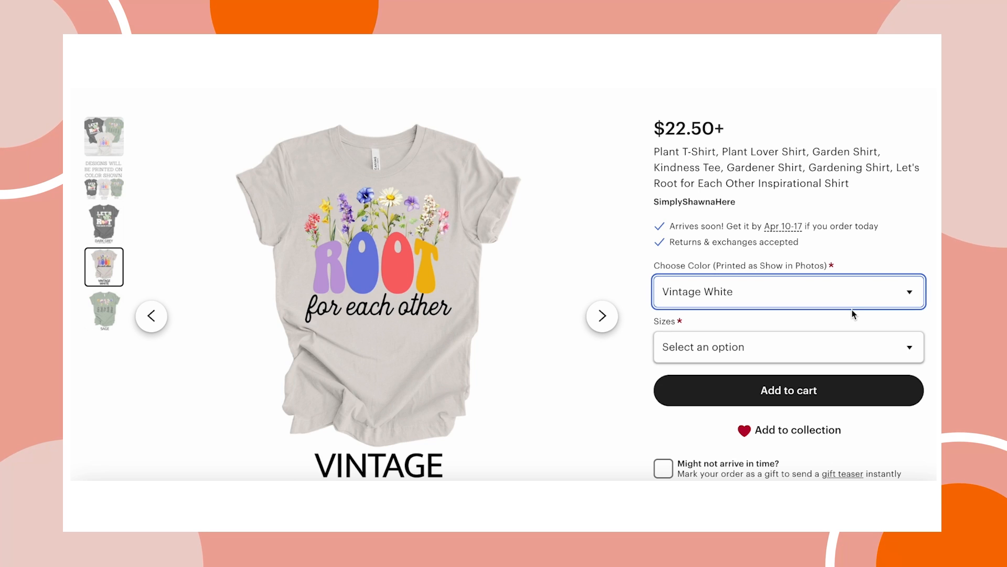
click(907, 296)
click(820, 317)
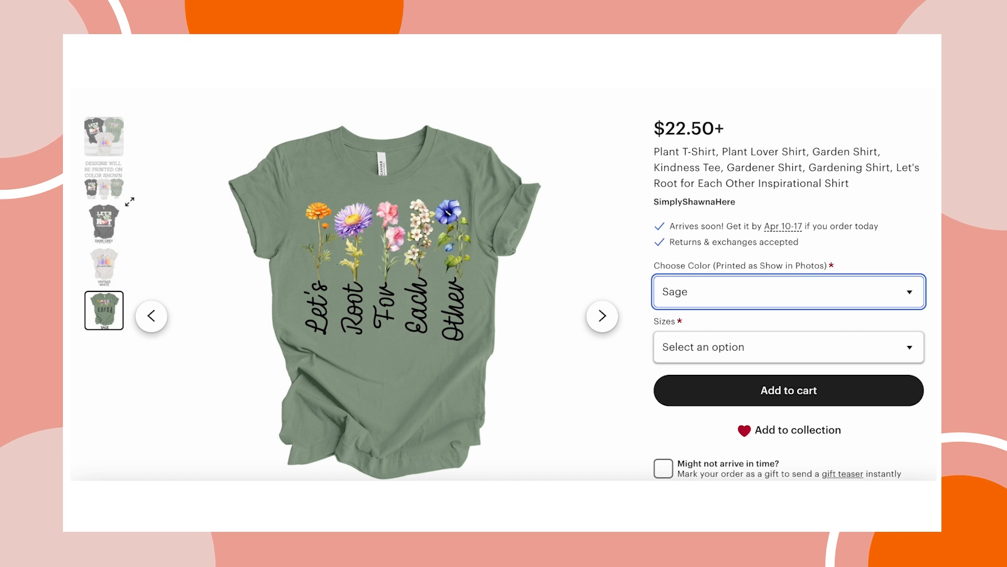
Step: Examine the "Designs will be printed on color shown" photo and the item details on the published listing
click(112, 186)
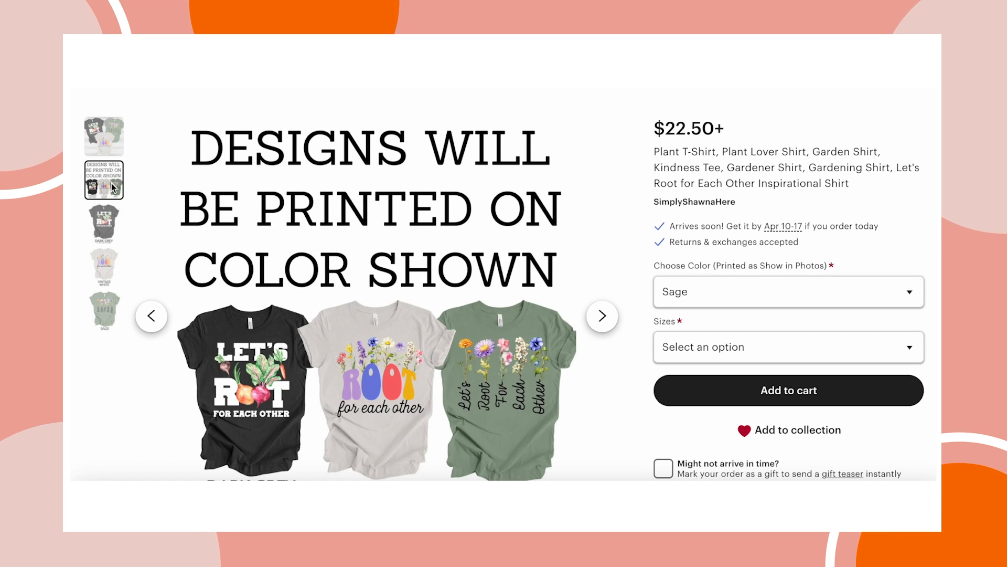
scroll(112, 186, down, 4)
scroll(112, 186, up, 3)
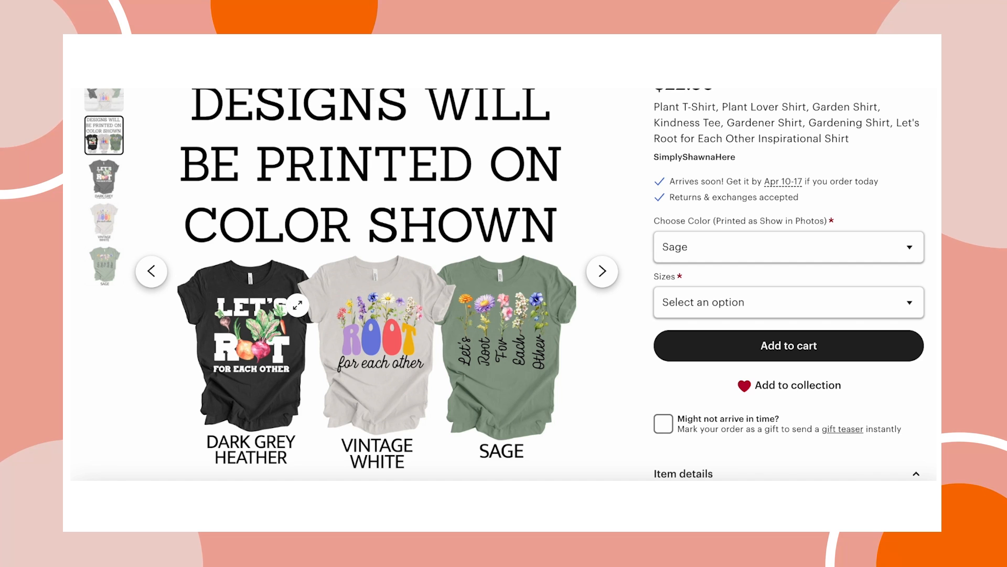
scroll(298, 304, down, 5)
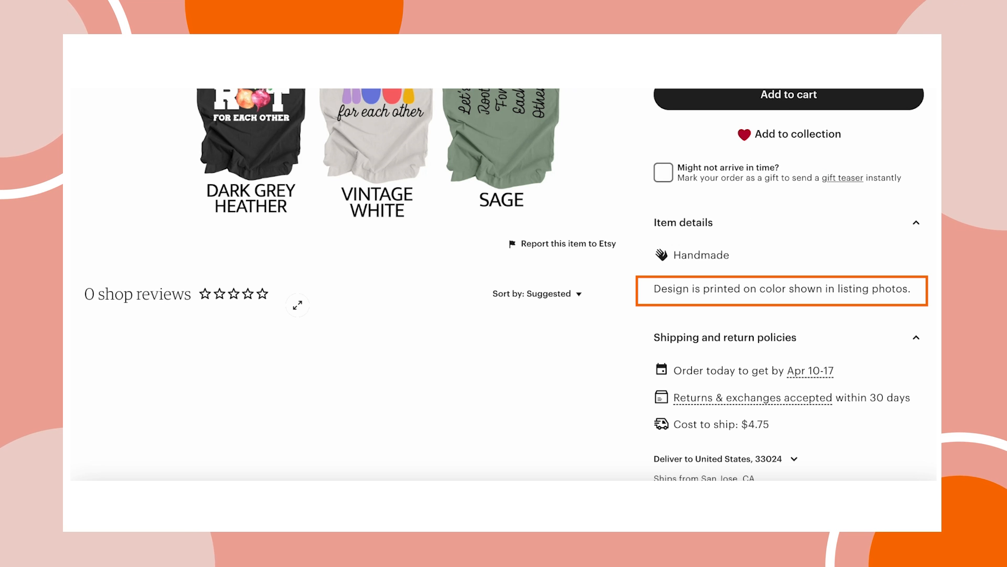
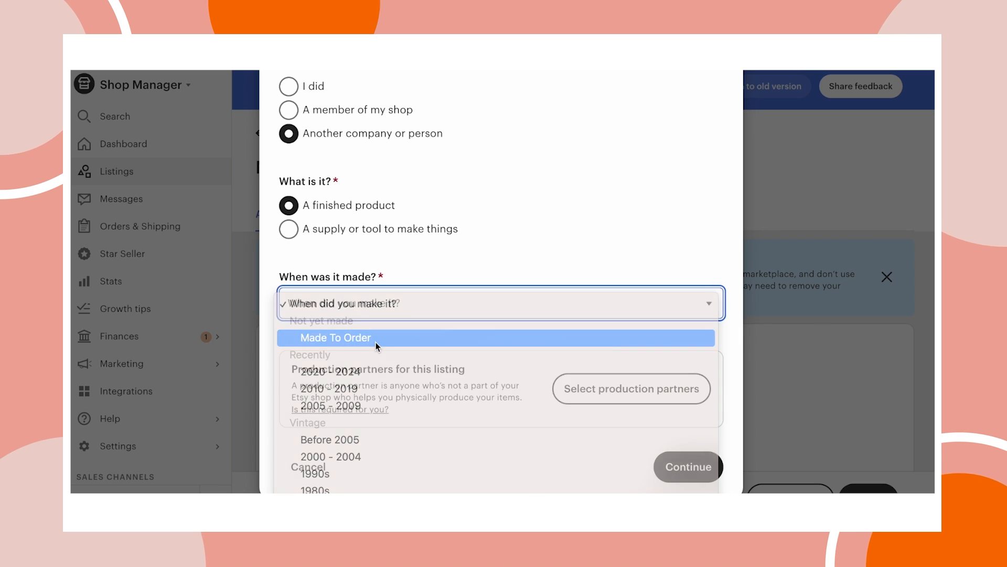
Step: Assign Printify as the new listing's production partner and continue to the listing form
click(631, 388)
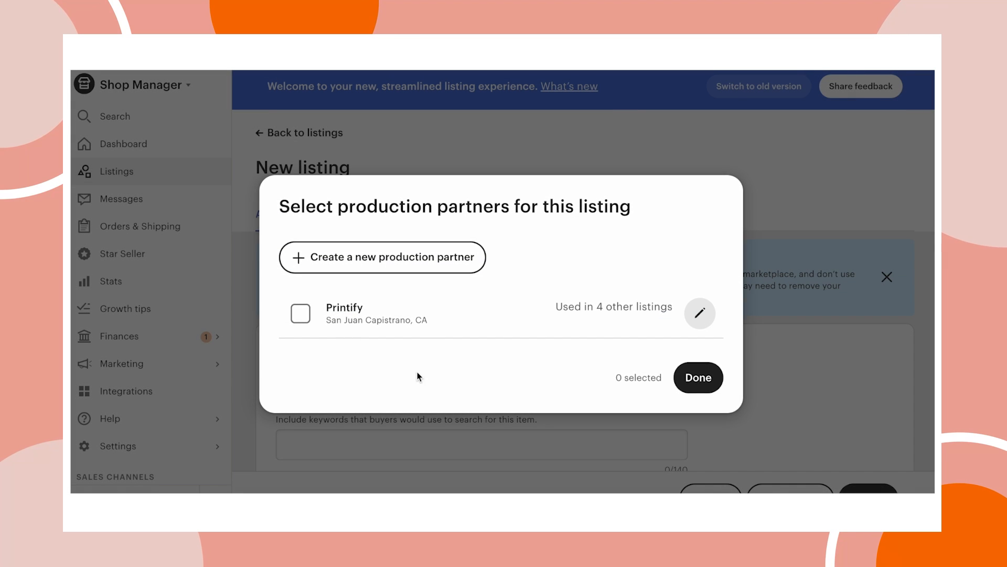
click(300, 313)
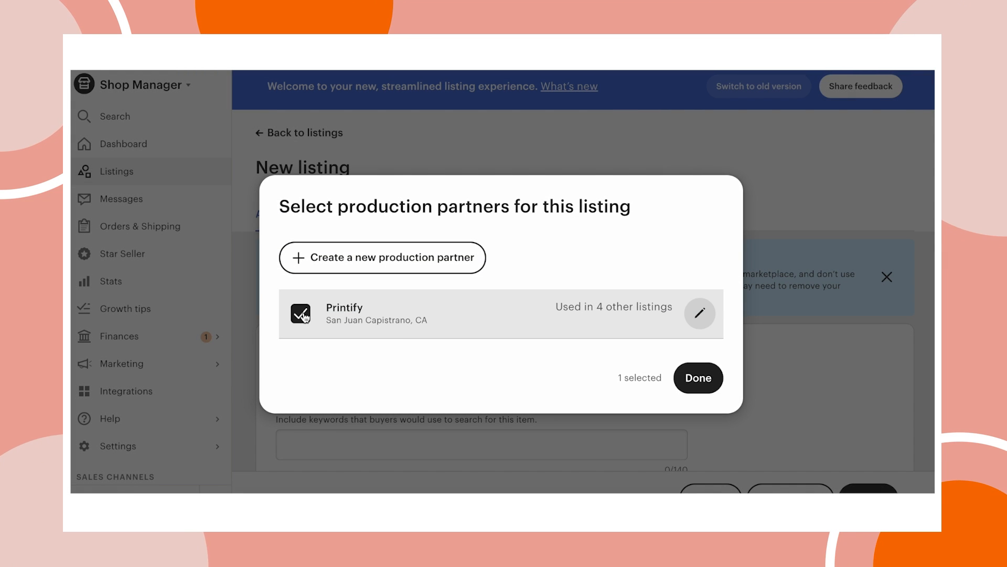
click(698, 378)
scroll(630, 357, up, 6)
scroll(593, 336, down, 6)
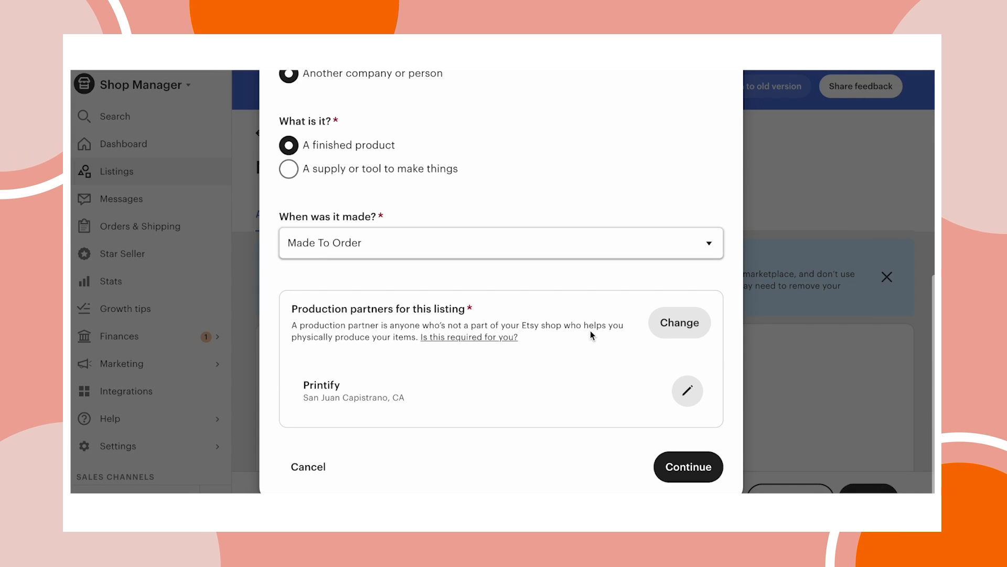
click(686, 465)
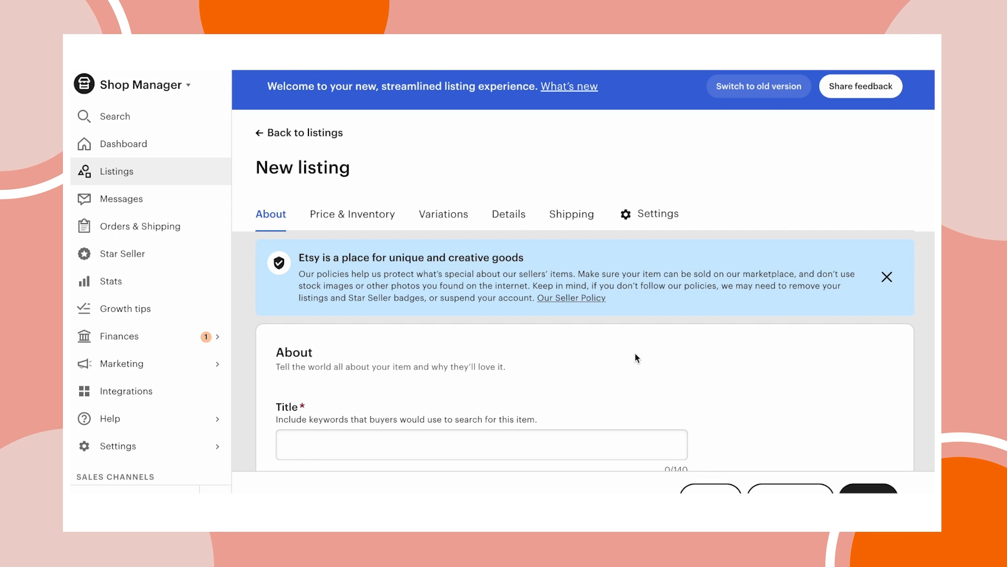
Step: Title the listing "Plant T-Shirt, Plant Lover Shirt, Garden Shirt, Kindness Tee, Gardener Shirt, Gardening Shirt, Let's Root for Each Other Inspirational Shirt"
scroll(636, 354, down, 2)
click(570, 342)
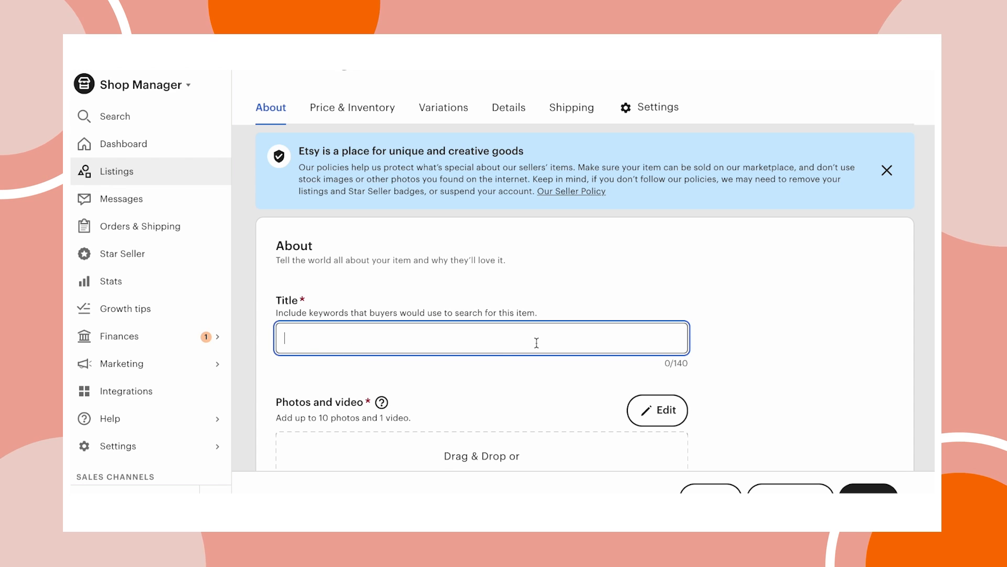
text(Plant T-Shirt, Plant Lover Shirt, Garden Shirt, Kindness Tee, Gardener Shirt, Gardening Shirt, Let's Root for Each Other Inspirational Shirt)
scroll(629, 372, down, 3)
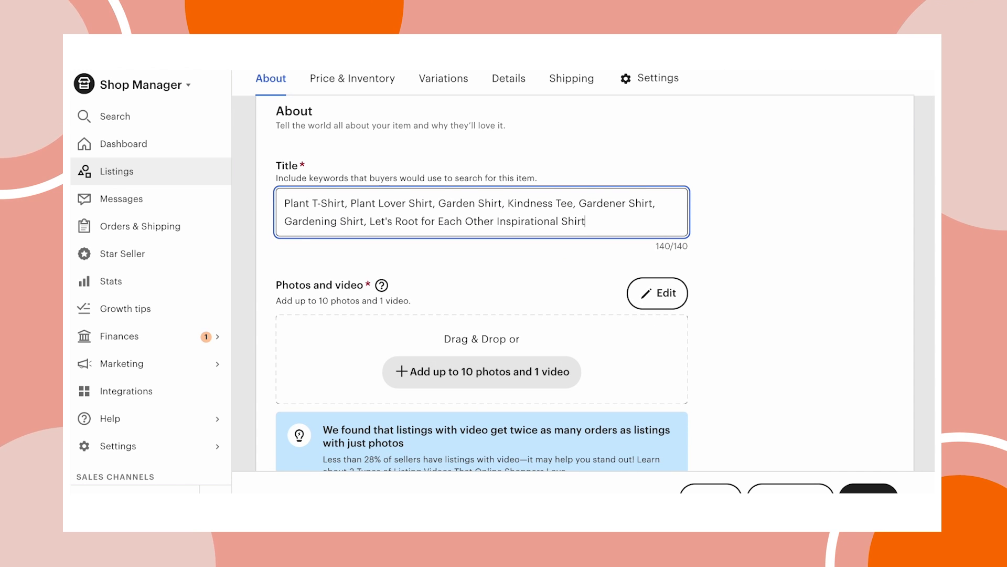
Step: Add the five black-shirt photos to the listing and view the photo asking buyers to select their design enlarged
drag(933, 387, 494, 359)
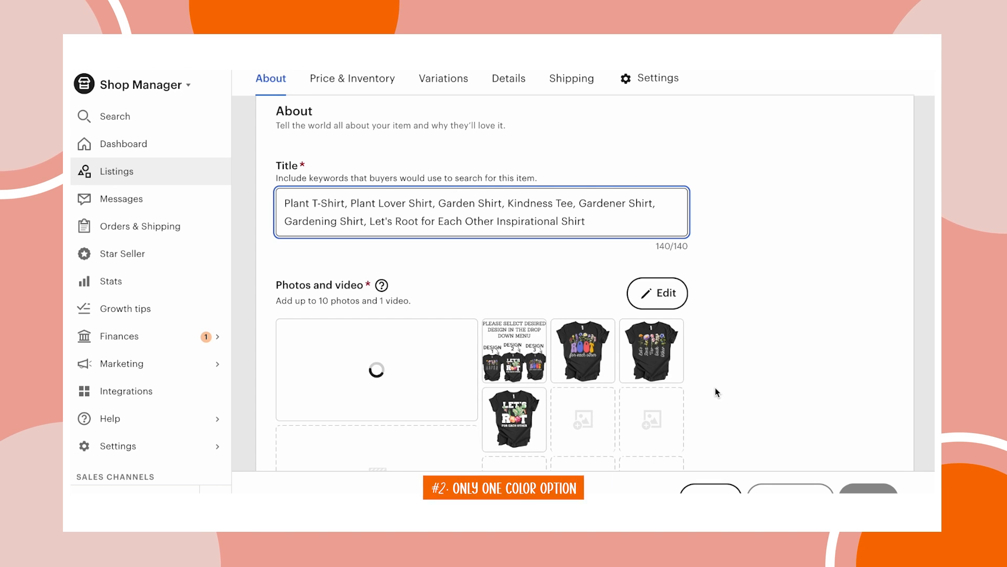
mouse_move(569, 366)
drag(520, 414, 377, 366)
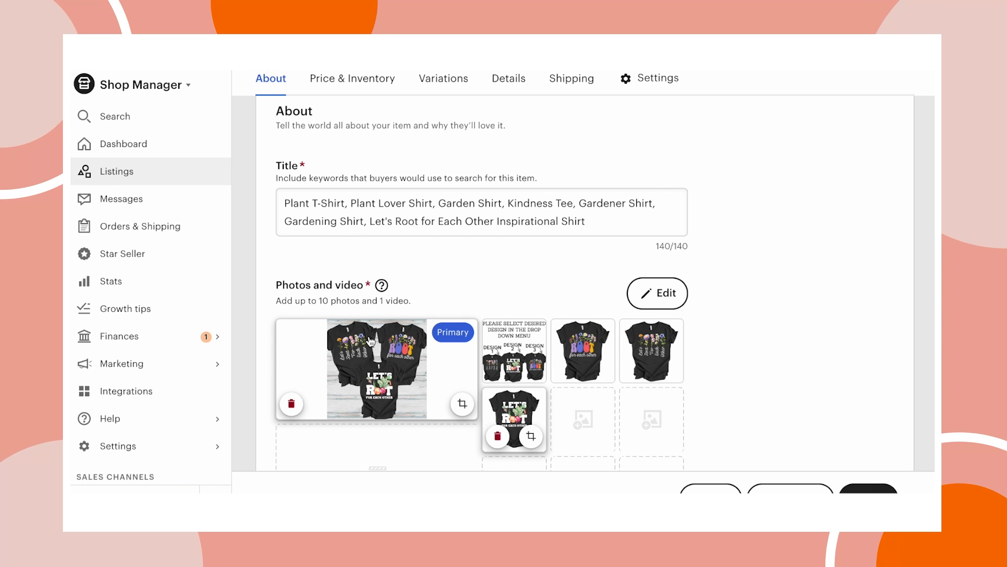
click(512, 336)
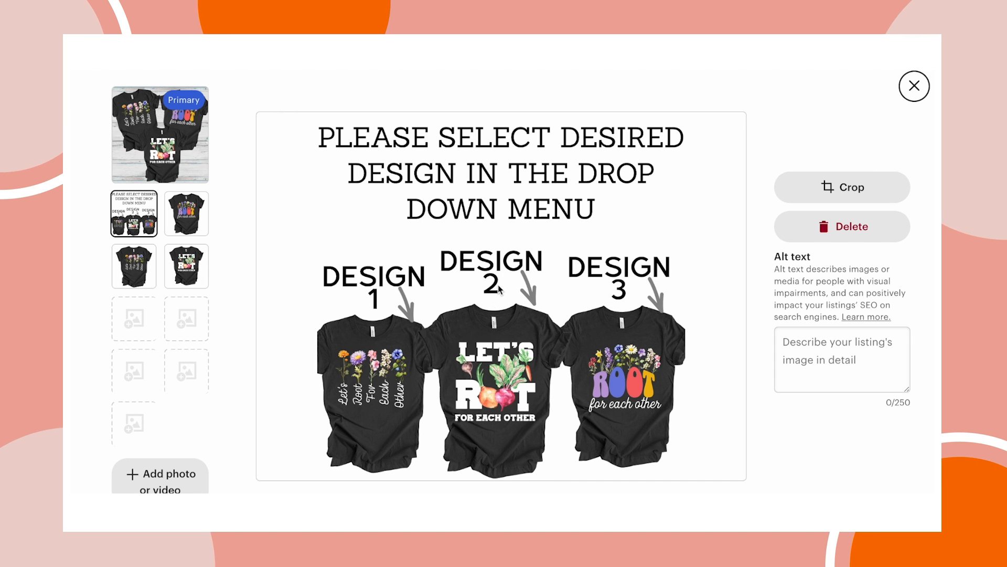
click(914, 86)
Step: Look through the listing form's Description, Price & Inventory, Variations and Details sections
mouse_move(636, 377)
scroll(636, 377, down, 10)
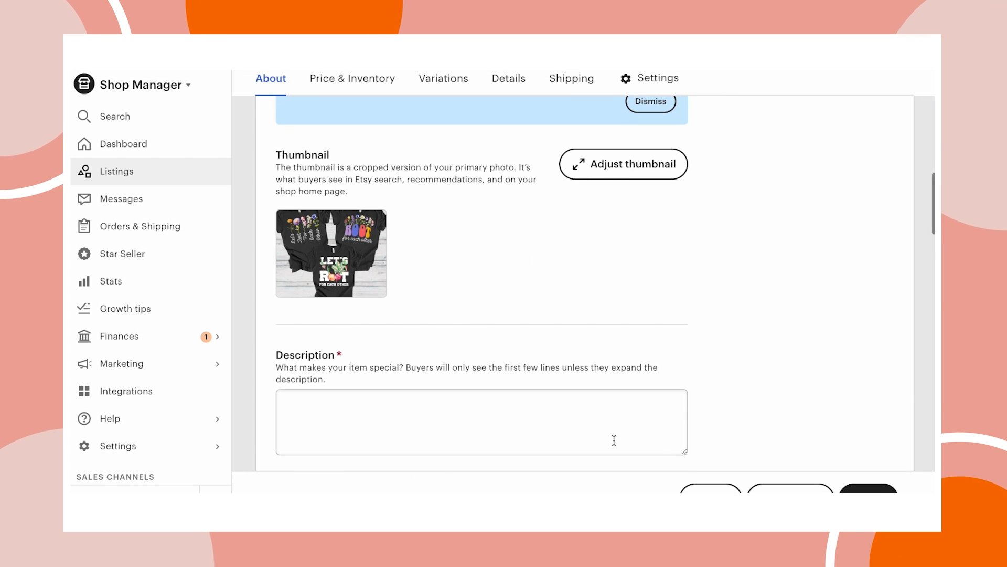
scroll(663, 405, down, 4)
scroll(665, 402, down, 10)
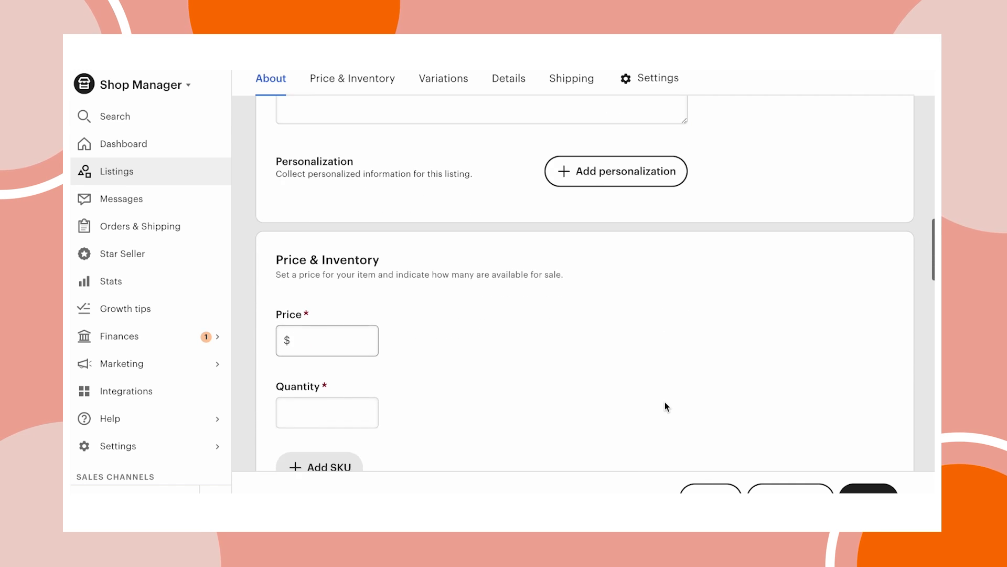
scroll(665, 402, down, 4)
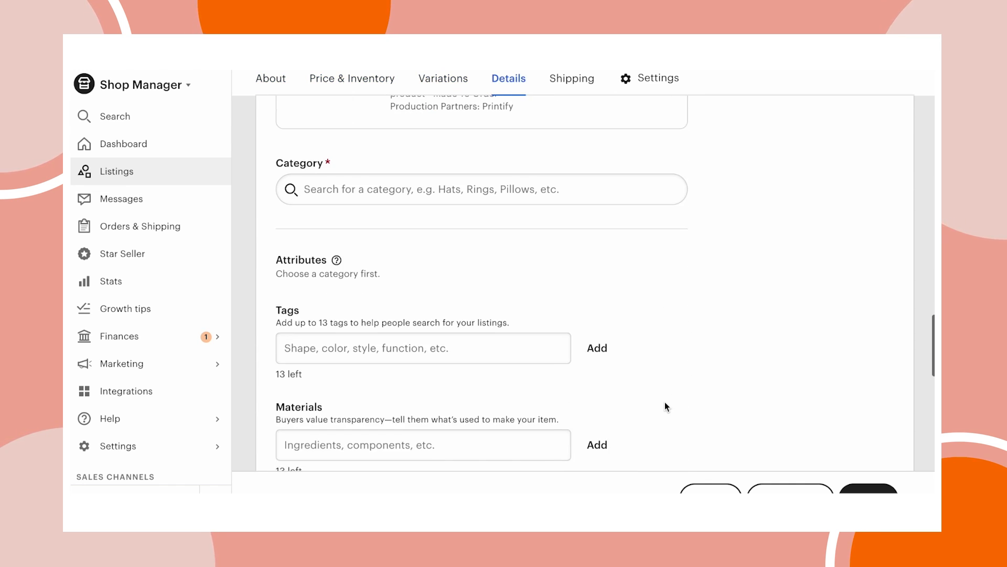
scroll(666, 402, up, 1)
scroll(573, 372, down, 1)
scroll(574, 373, up, 3)
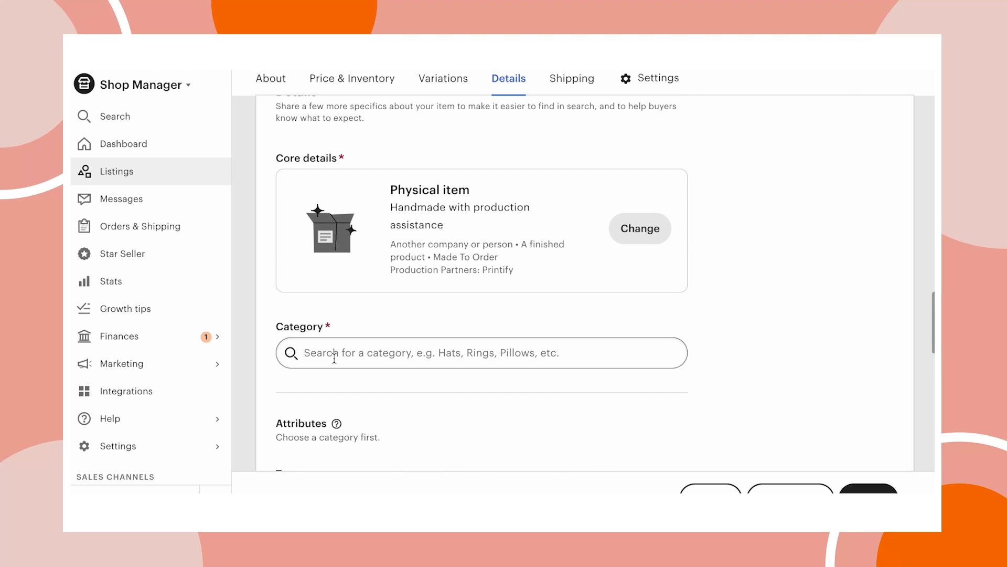
scroll(319, 202, up, 3)
scroll(319, 204, up, 1)
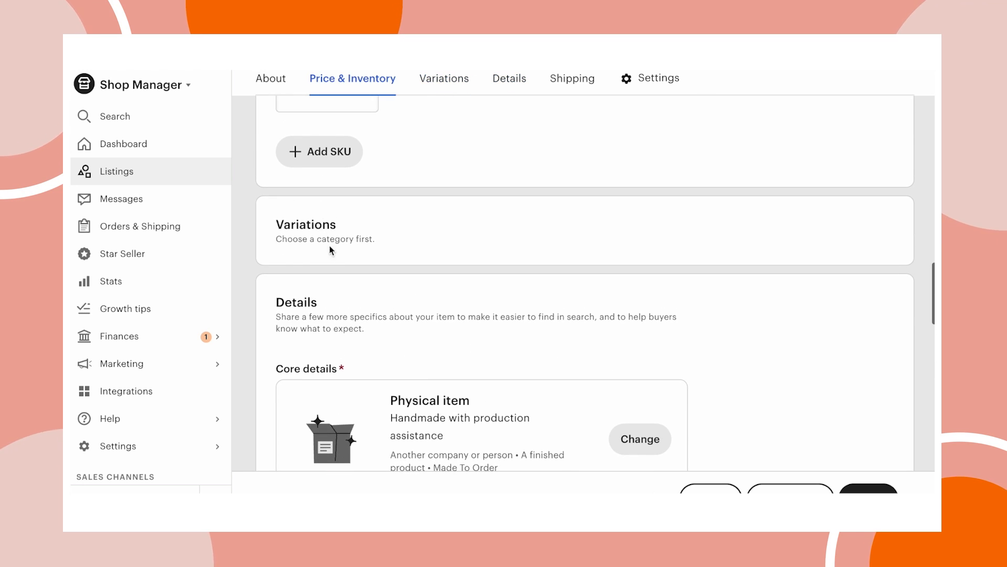
scroll(414, 254, down, 5)
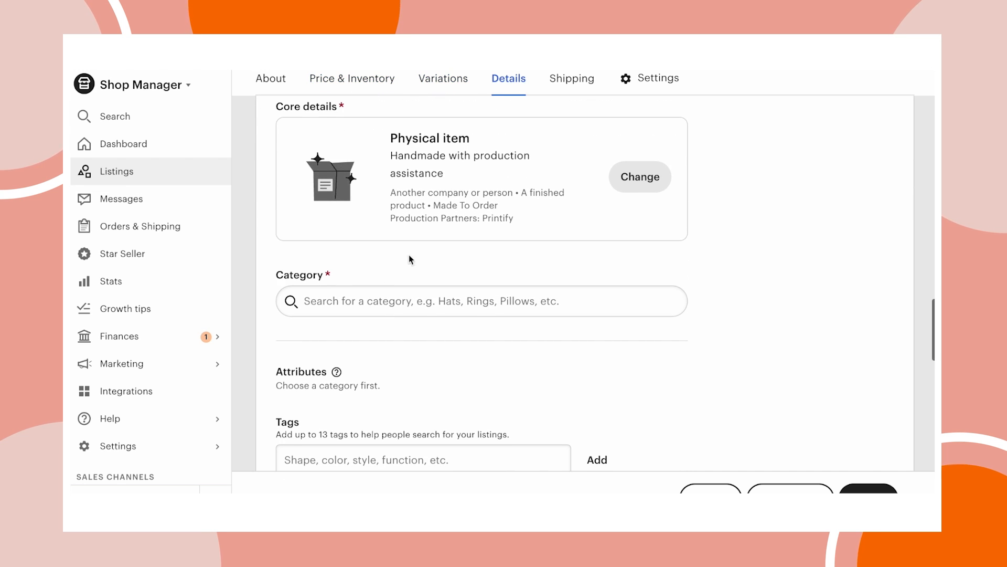
Step: Search the listing categories for "shirt" and set the category to Graphic Tees
click(321, 311)
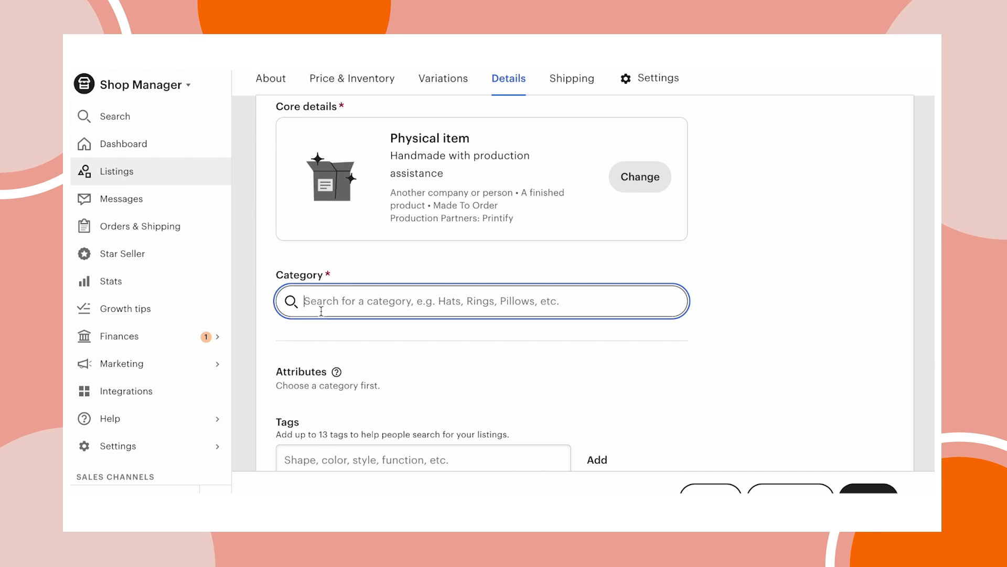
text(shirt)
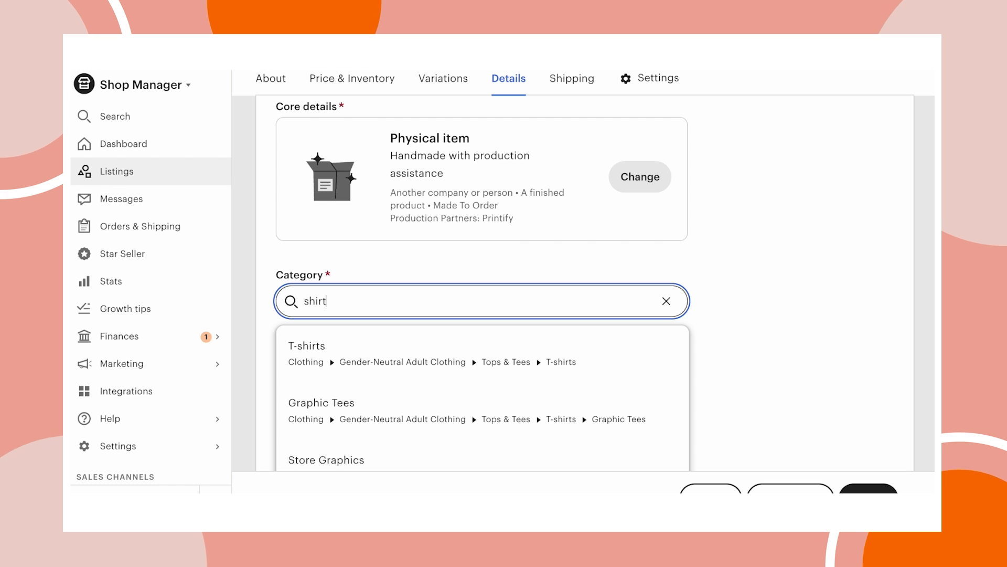
click(373, 421)
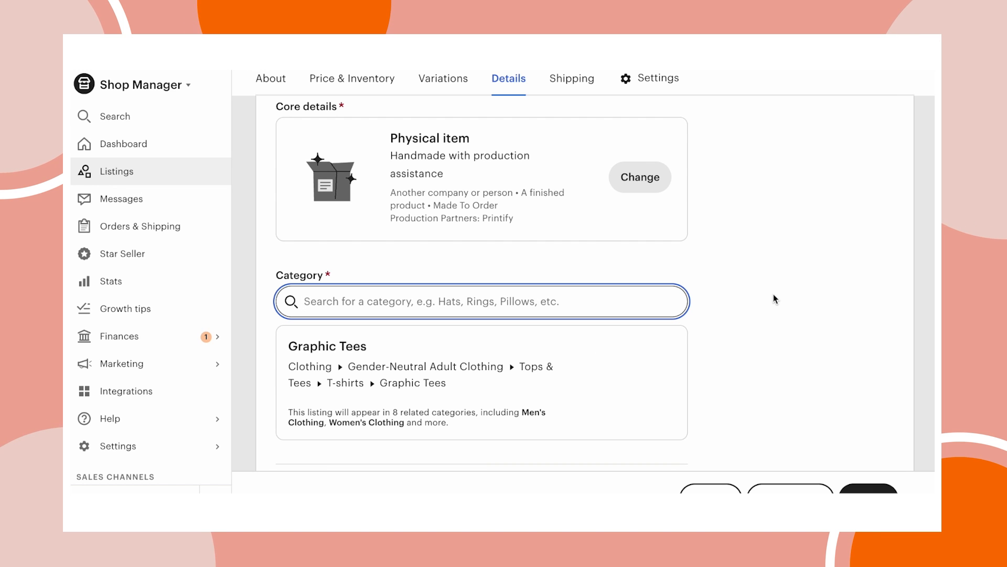
Step: Search the categories for "shirt" again to review the alternatives, keeping Graphic Tees as the category
scroll(773, 293, up, 2)
click(313, 387)
text(shirt)
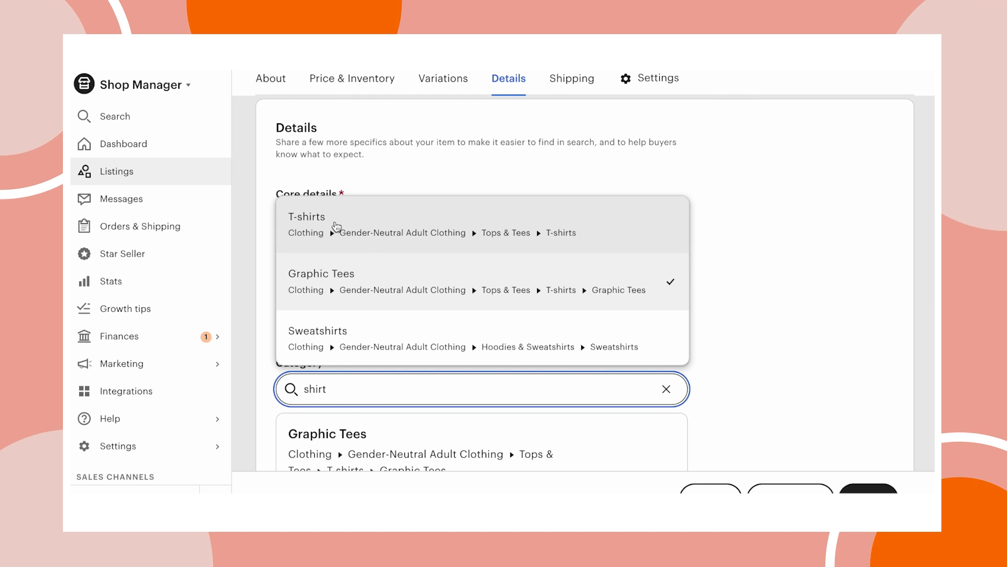
click(832, 373)
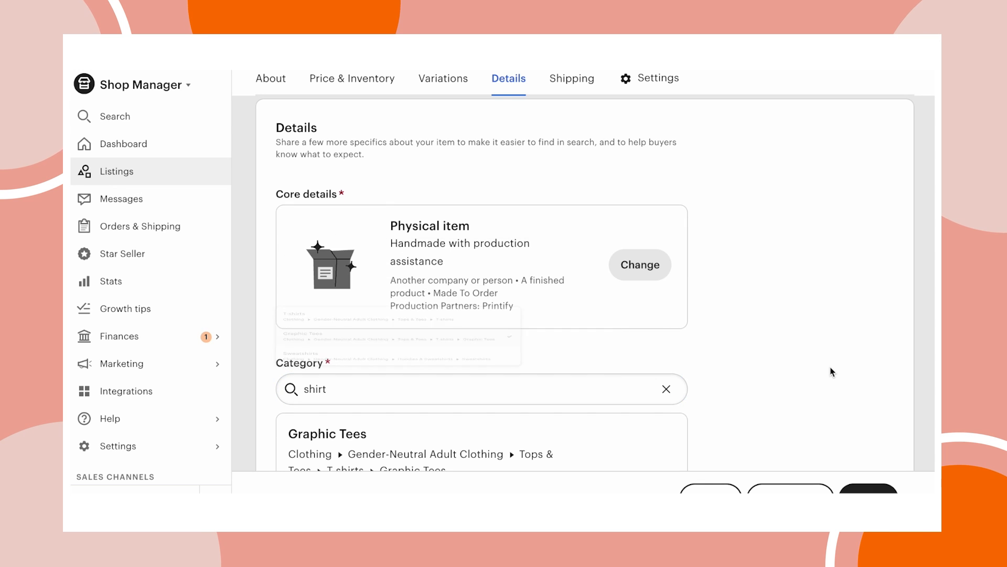
scroll(524, 389, down, 1)
click(337, 360)
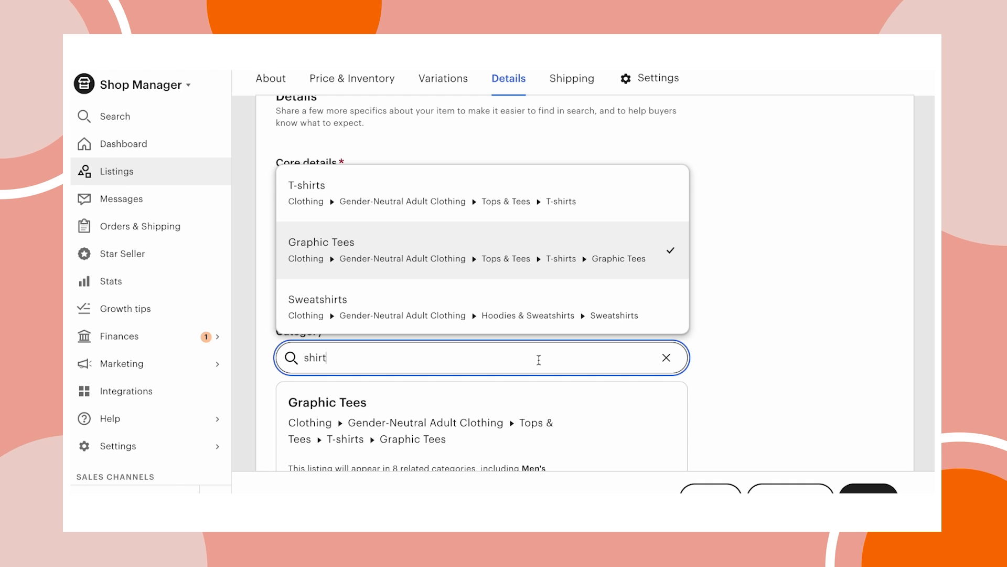
click(837, 242)
Step: Start a standard Size variation for the listing using the US letter scale
scroll(751, 250, up, 5)
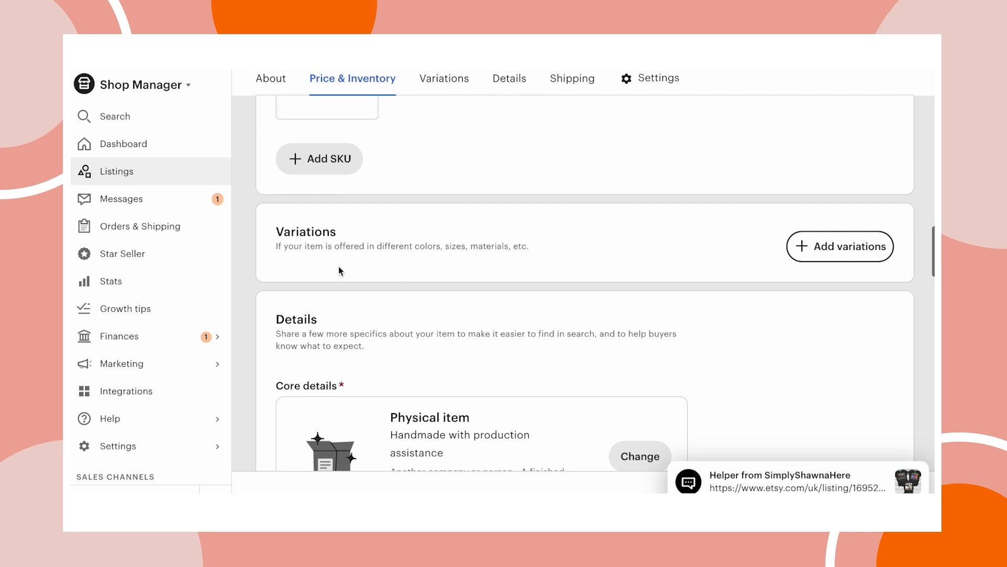
click(832, 247)
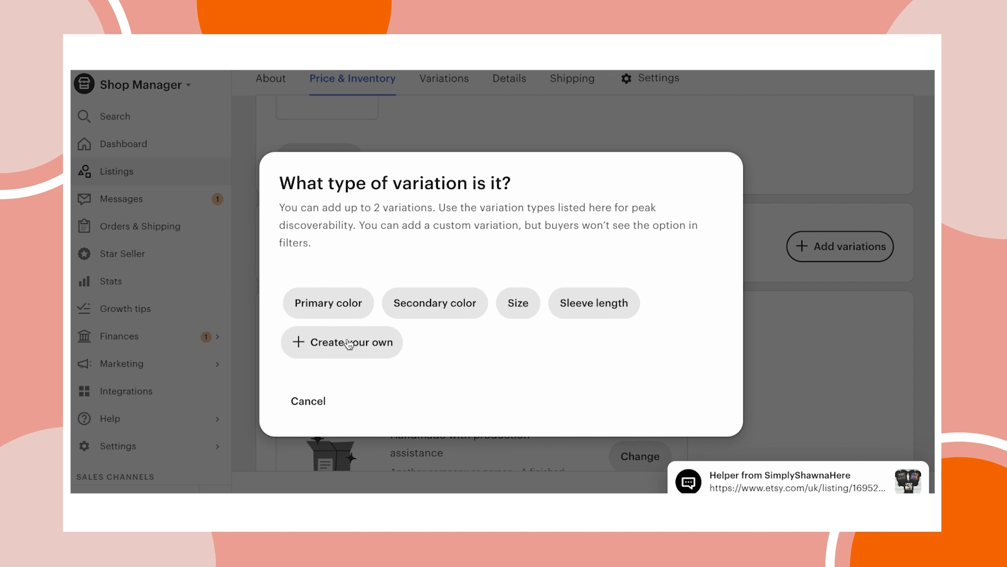
click(518, 305)
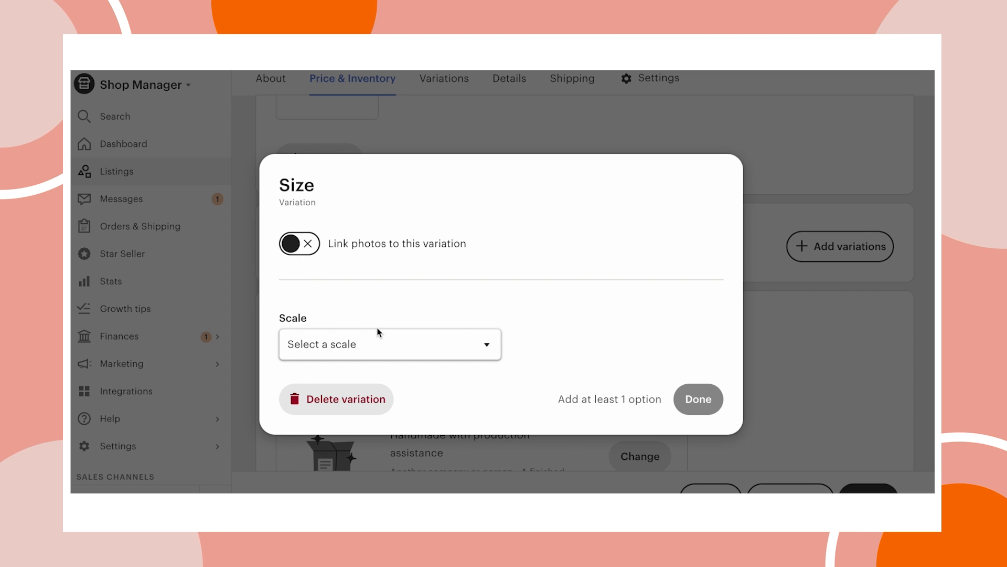
click(486, 345)
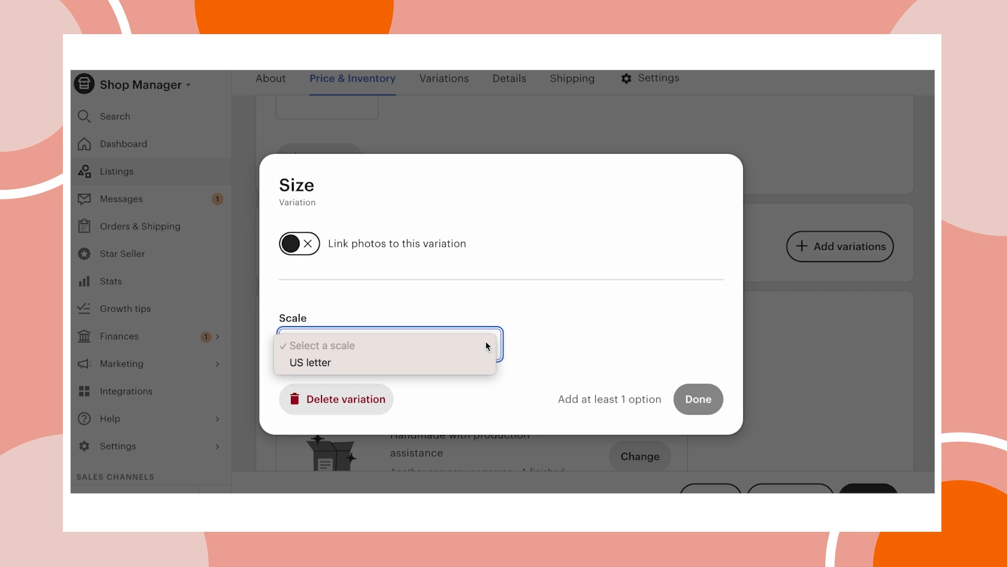
click(312, 363)
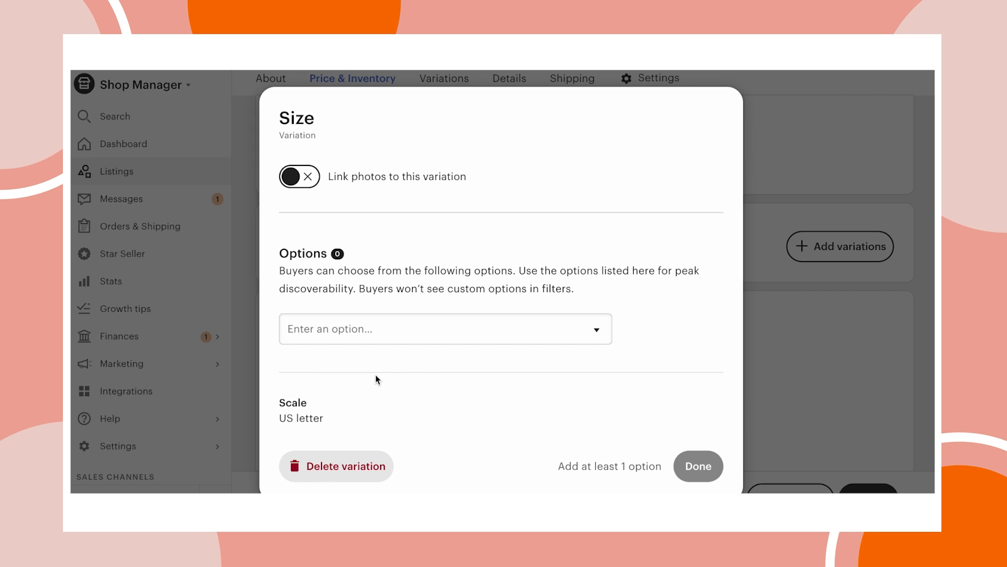
Step: Try adding the custom option "small" and the preset XS to the Size variation, and delete that variation
click(291, 328)
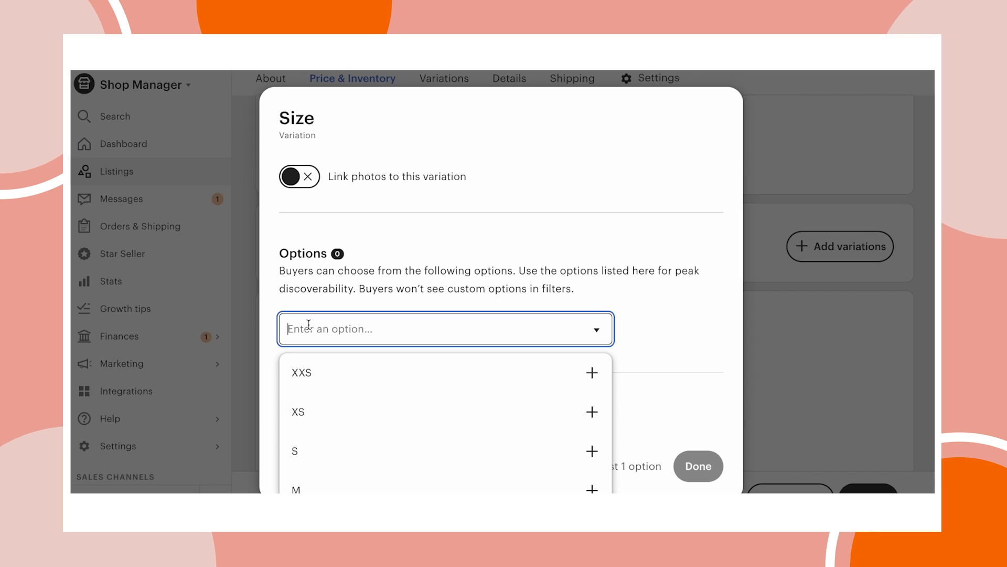
text(small)
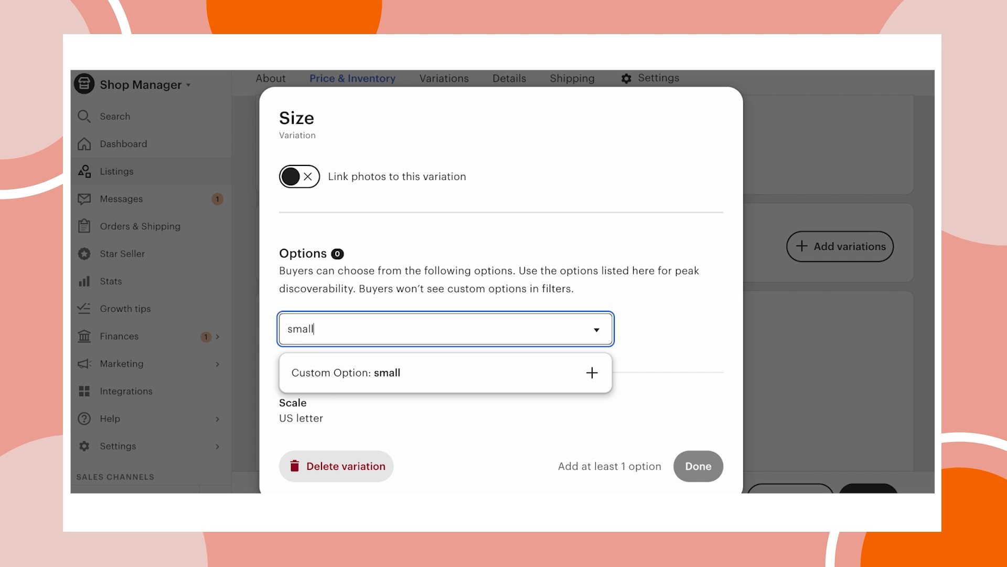
click(512, 370)
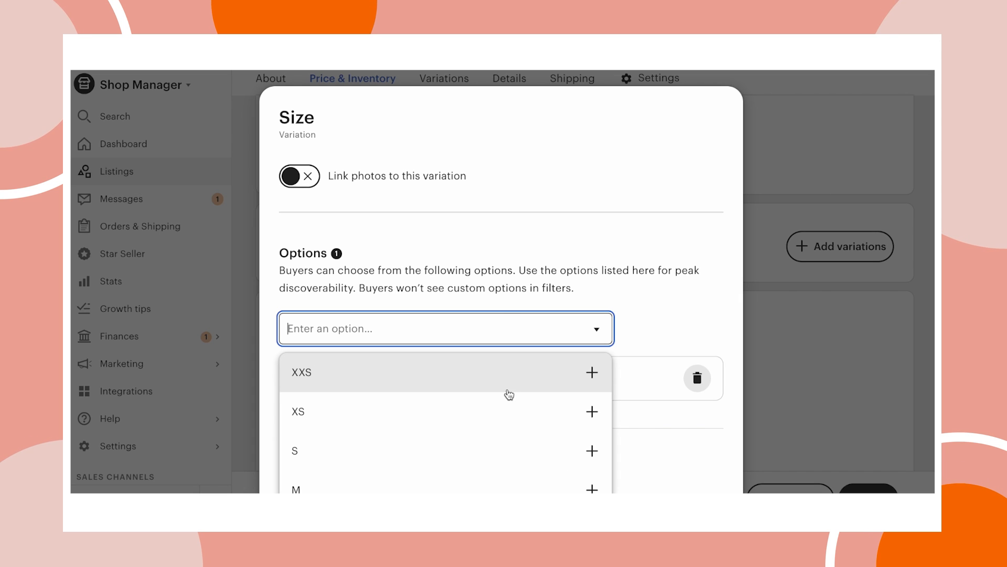
scroll(504, 398, up, 1)
click(494, 407)
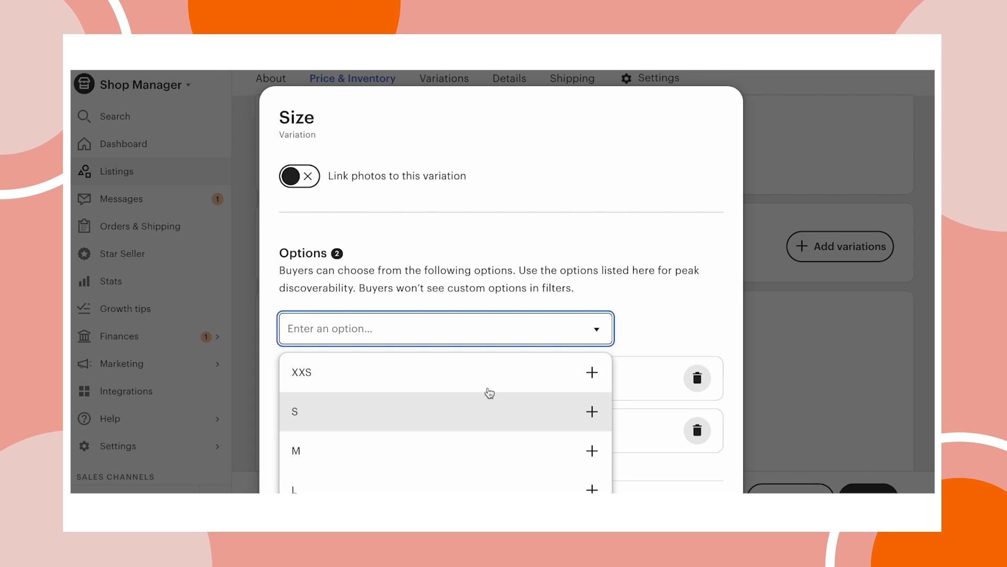
click(685, 319)
scroll(314, 360, down, 1)
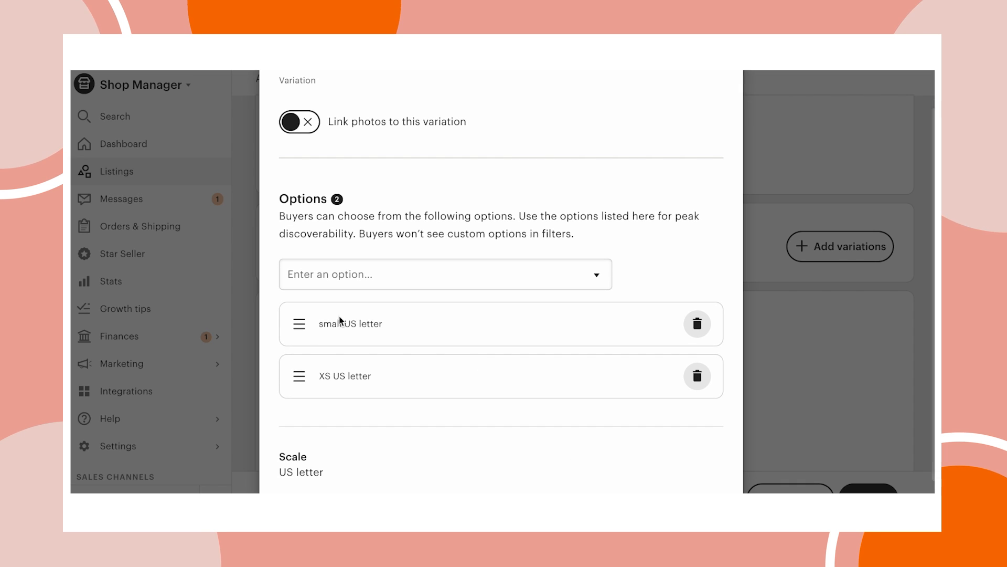
scroll(339, 365, down, 1)
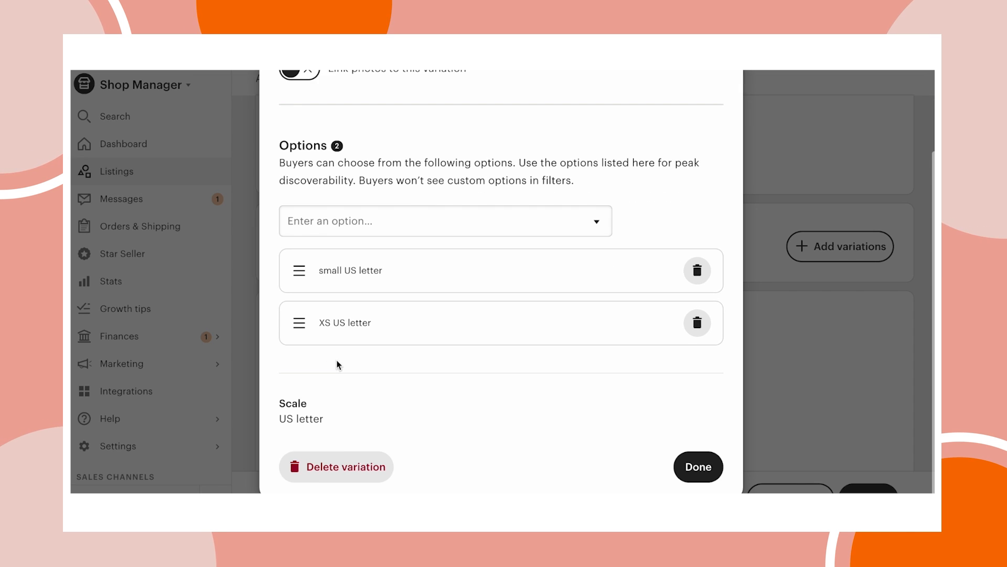
click(341, 464)
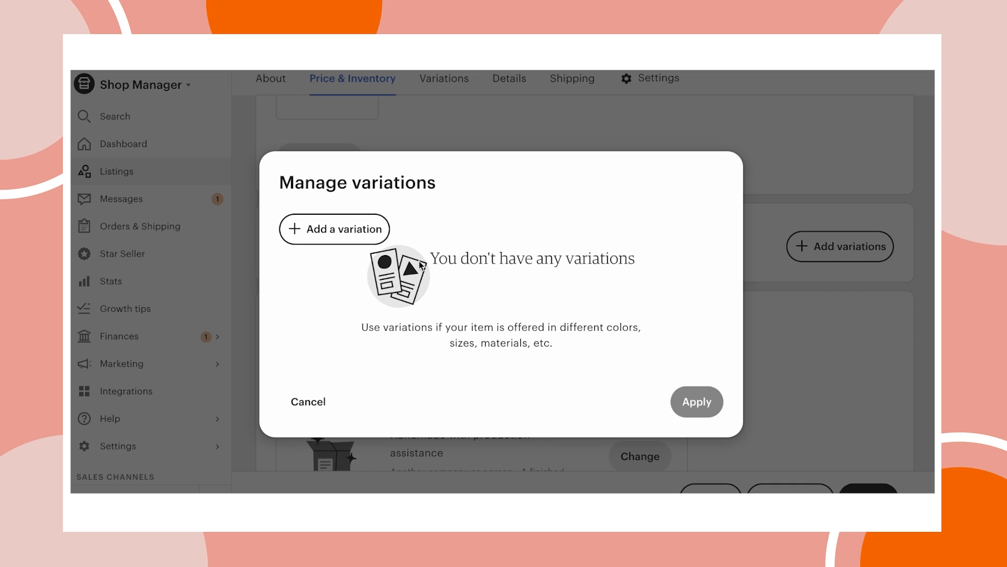
Step: Create a custom variation for the listing and name it "Size"
click(367, 229)
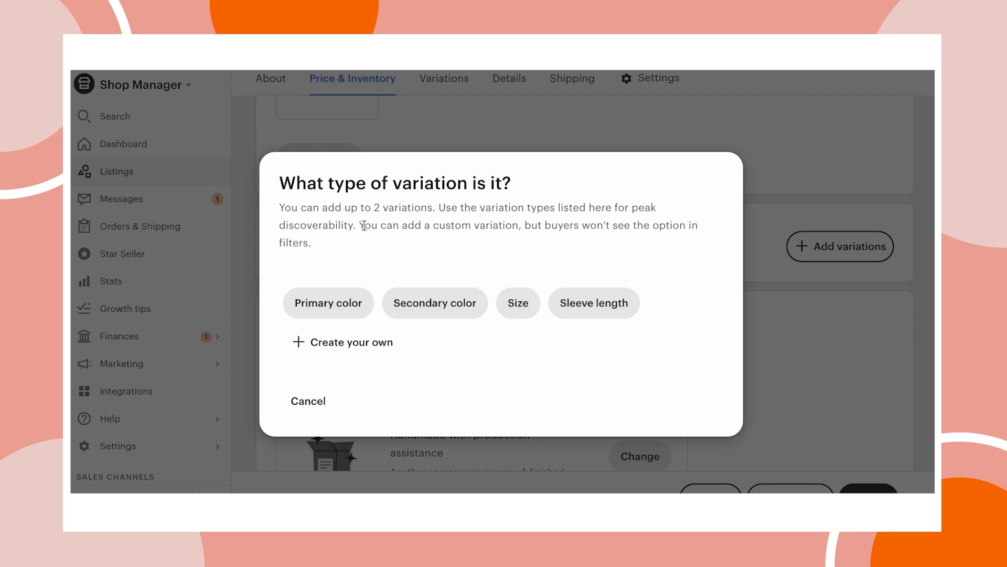
click(338, 344)
click(329, 195)
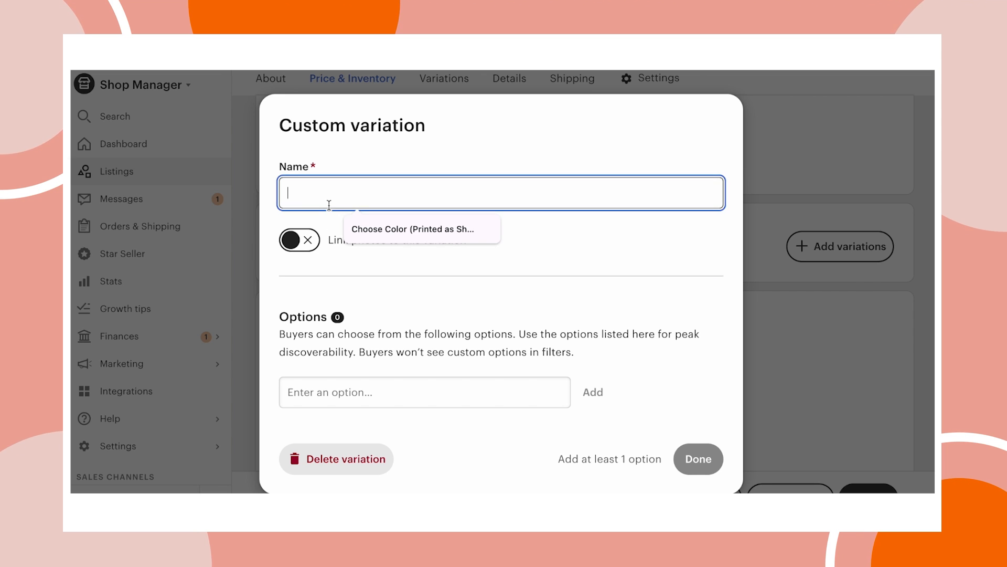
text(Size)
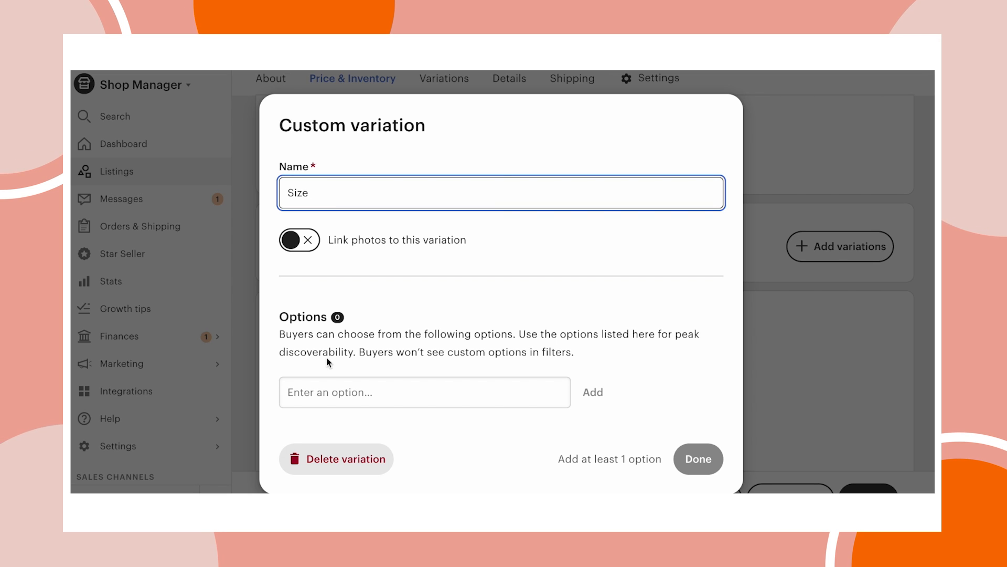
click(314, 391)
text(Small)
key(Return)
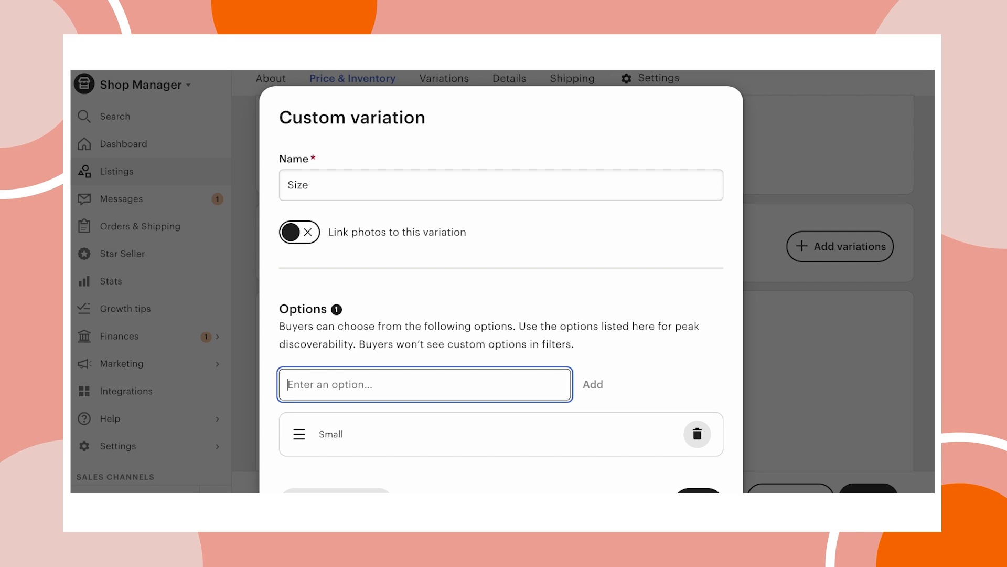
click(697, 434)
Step: Add the options "Unisex Small" and "Unisex Medium" to the custom Size variation
click(436, 394)
text(Unisex)
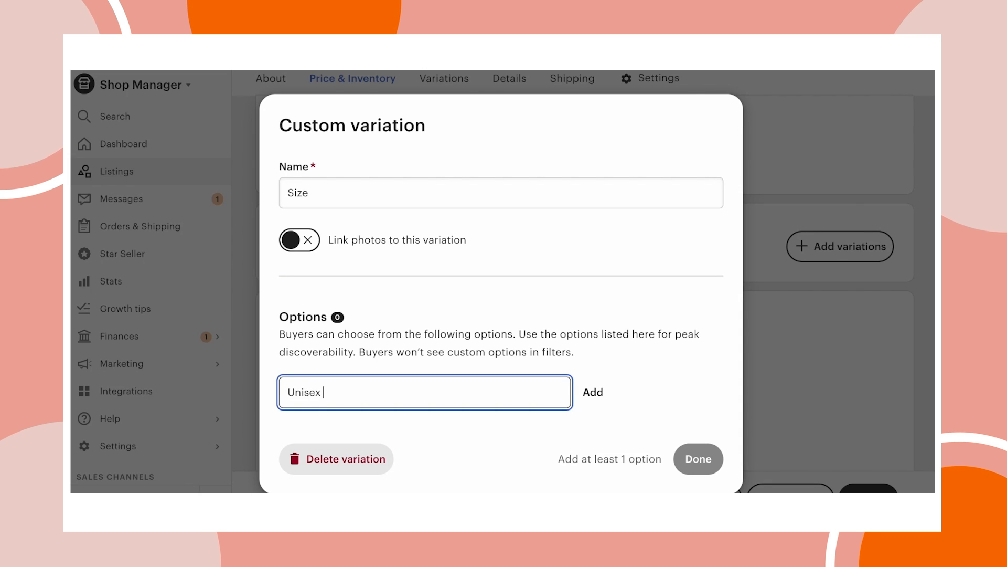
text( Small)
key(Return)
text(Unise)
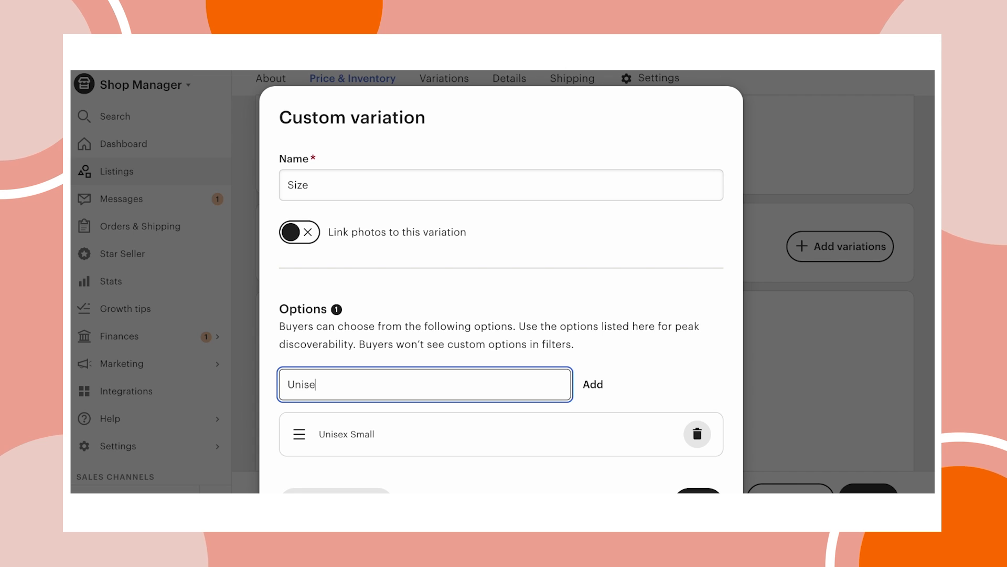
text(x Medium)
key(Return)
Step: Add the options "Unisex Large" and "Unisexe XL" to the custom Size variation
text(U)
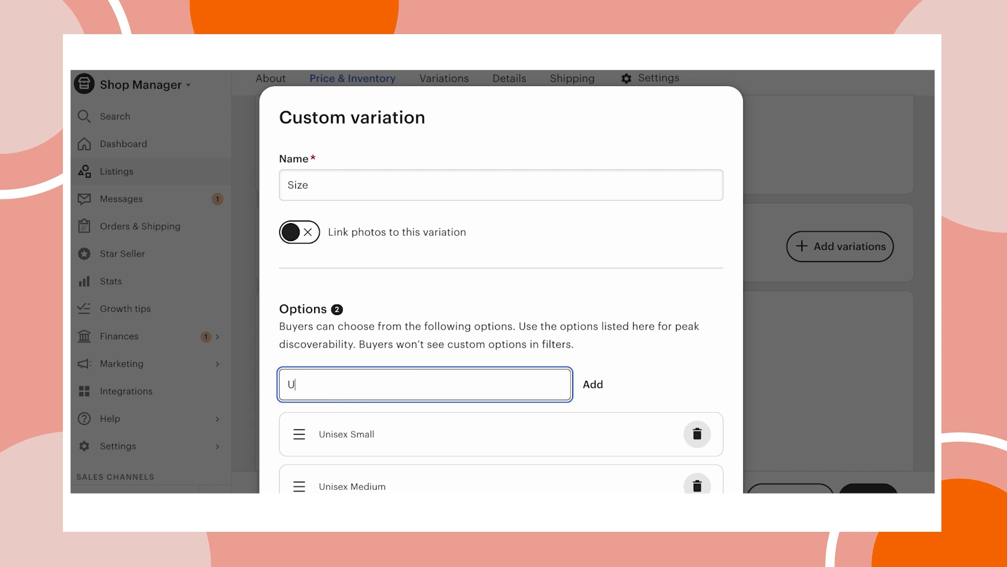
text(nisex Large)
key(Return)
text(Unise)
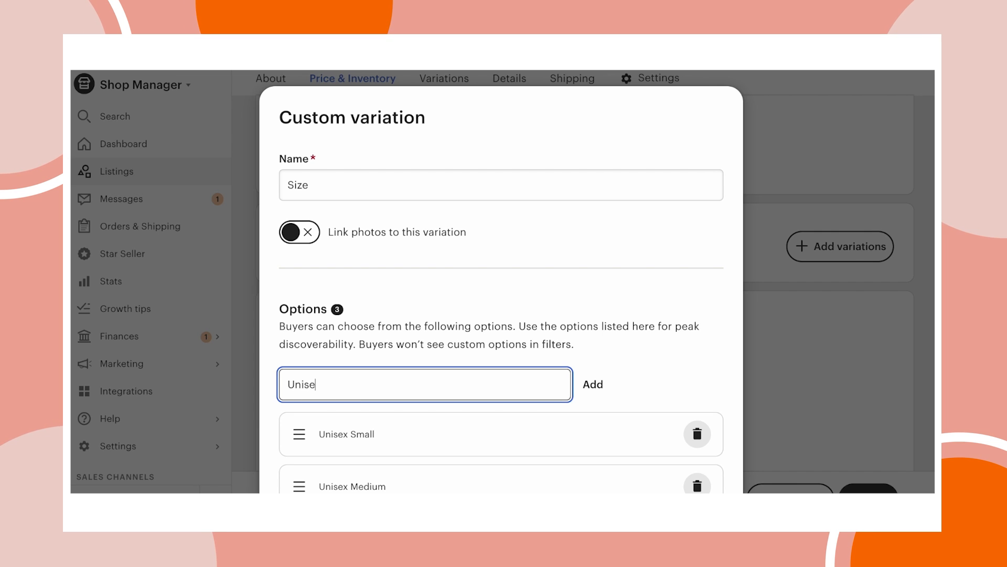
text(xe XL)
key(Return)
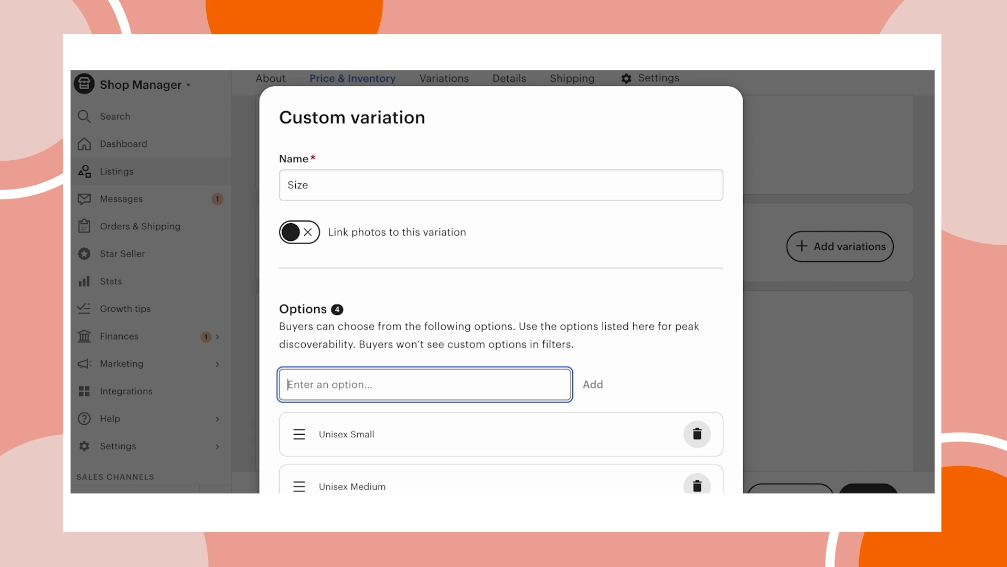
Step: Add the options "Unisex 2XL", "Unisex 3XL" and "Unisex 4XL" to the custom Size variation
text(Unisex)
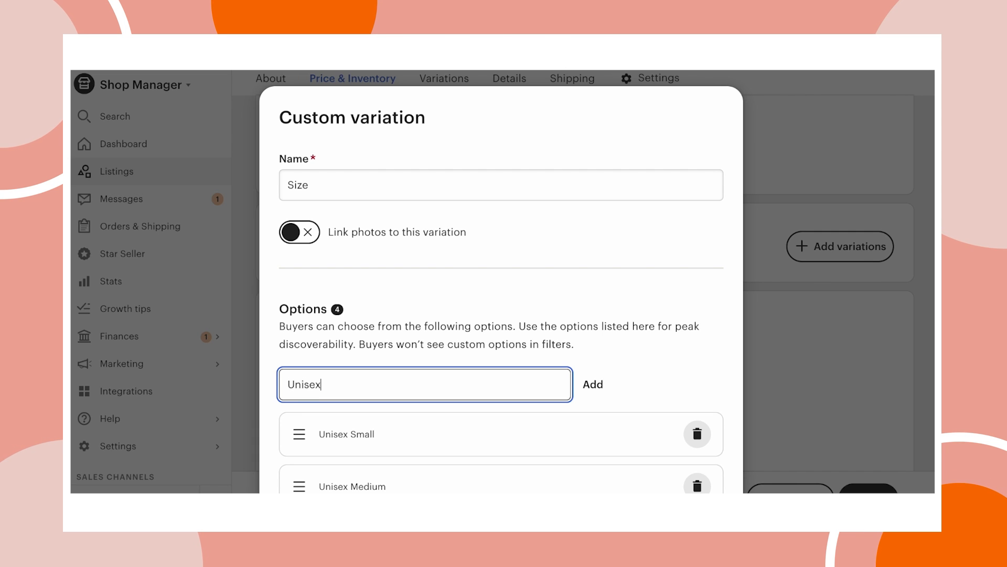
text( 2)
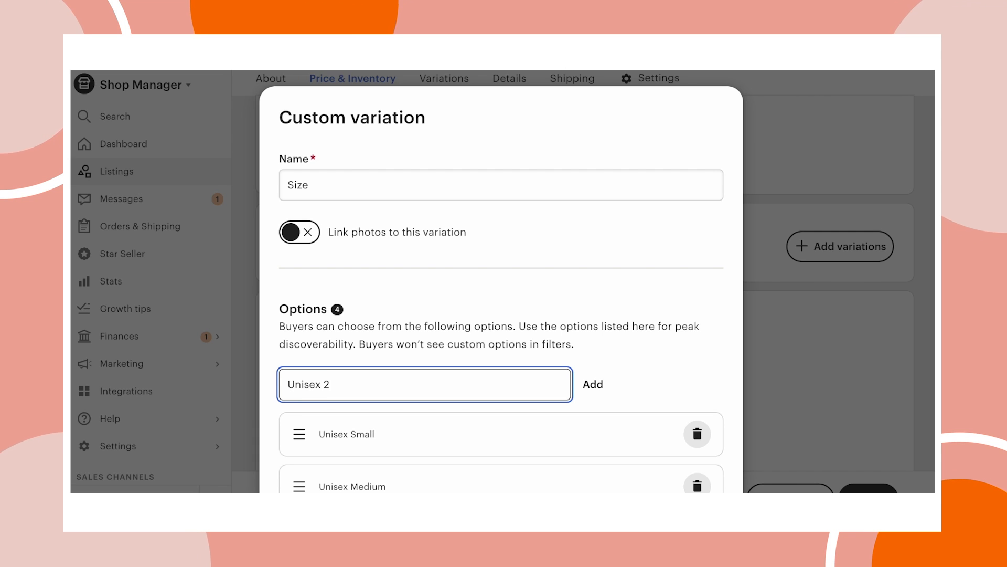
text(XL)
key(Return)
text(Un)
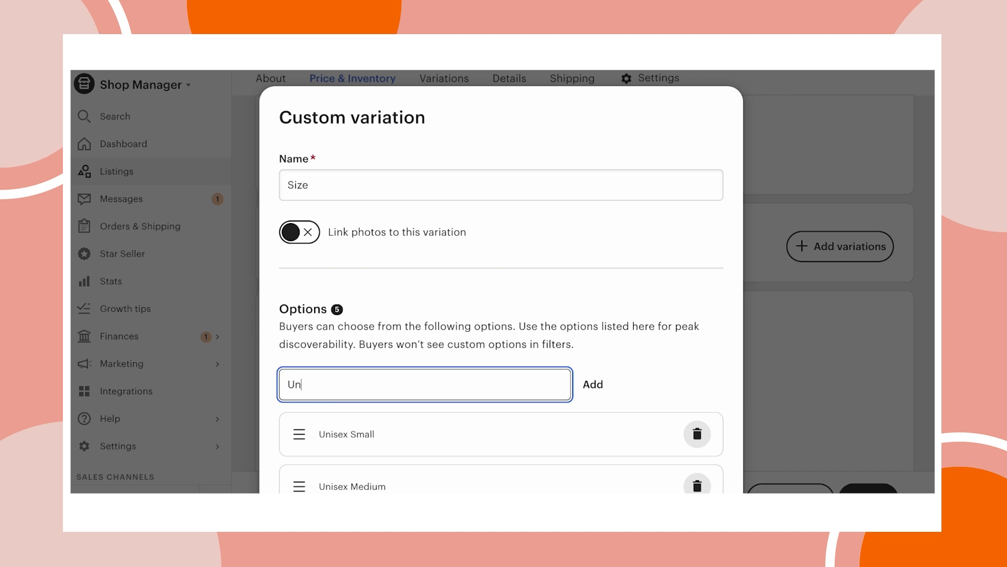
text(isex 3XL)
key(Return)
text(Uni)
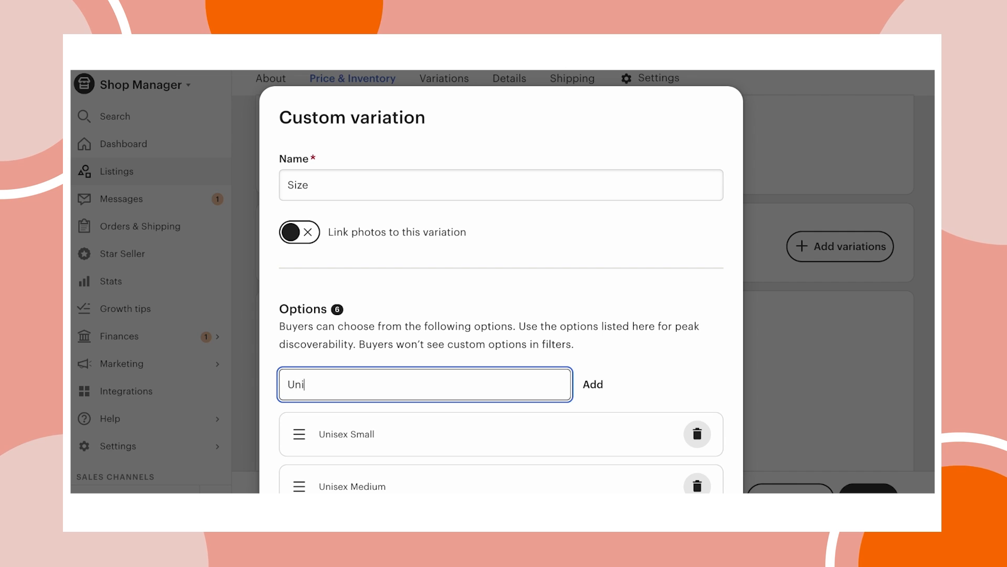
text(sex 4)
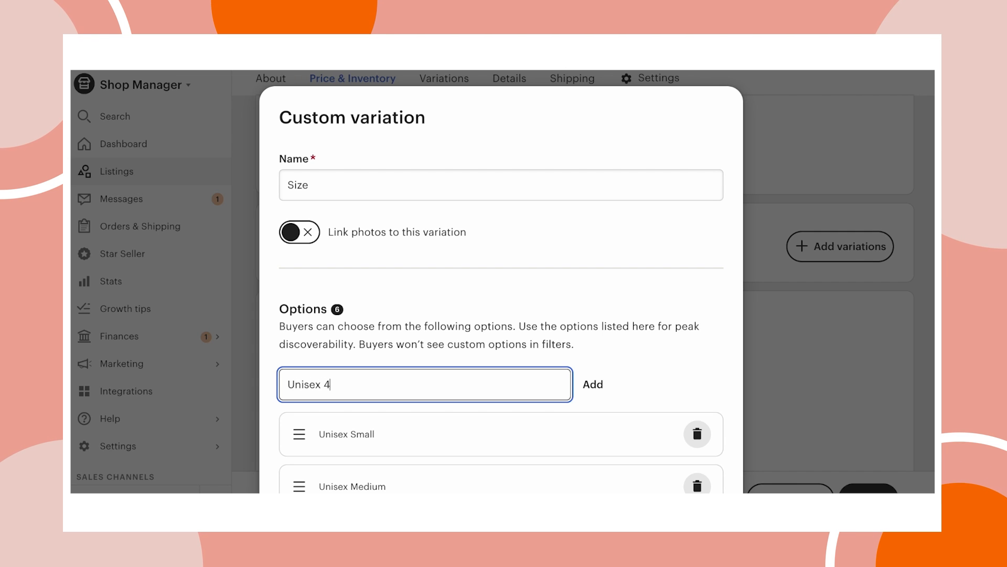
text(XL)
key(Return)
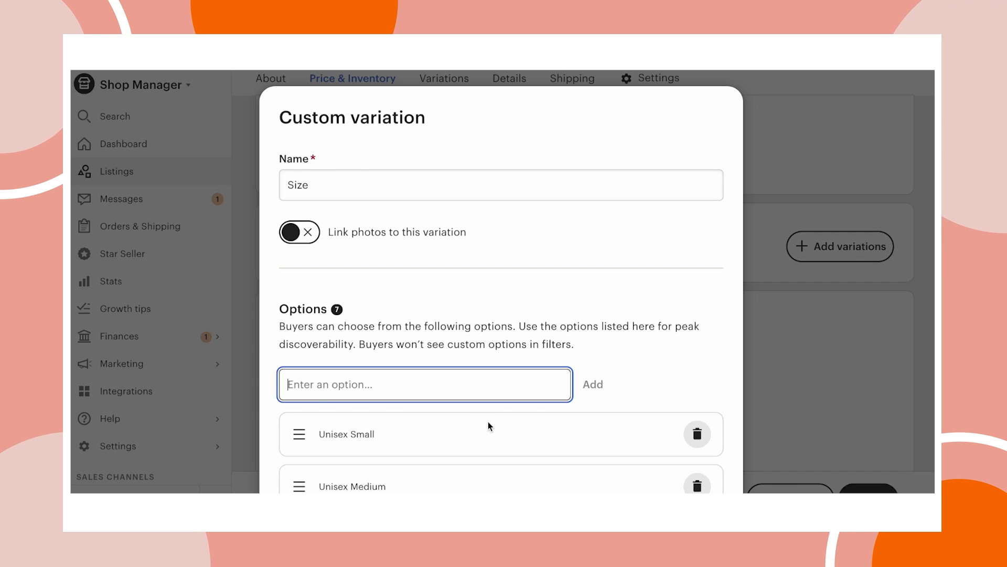
Step: Review the full list of unisex size options and save the custom Size variation
scroll(488, 423, down, 2)
scroll(489, 424, down, 1)
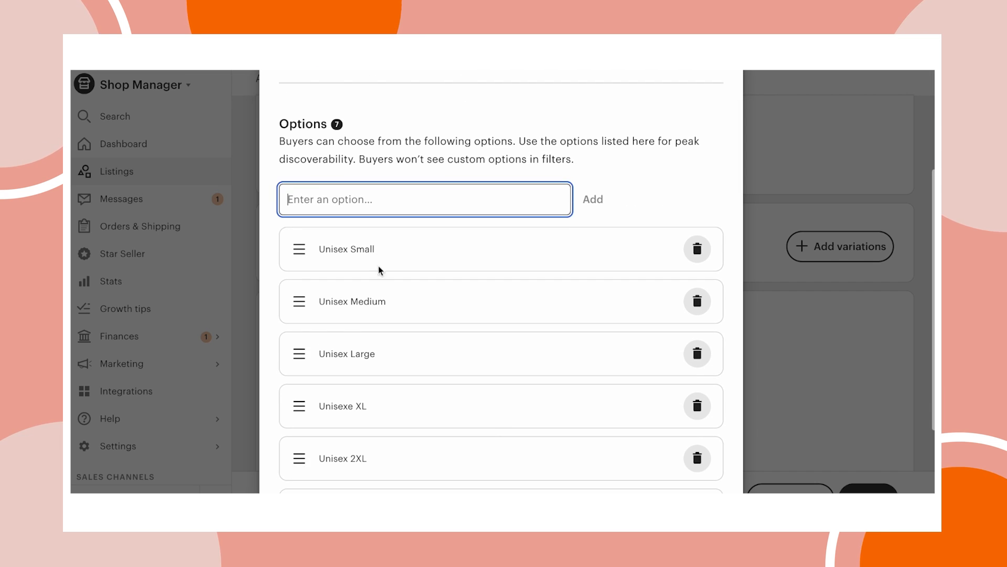
scroll(370, 349, down, 3)
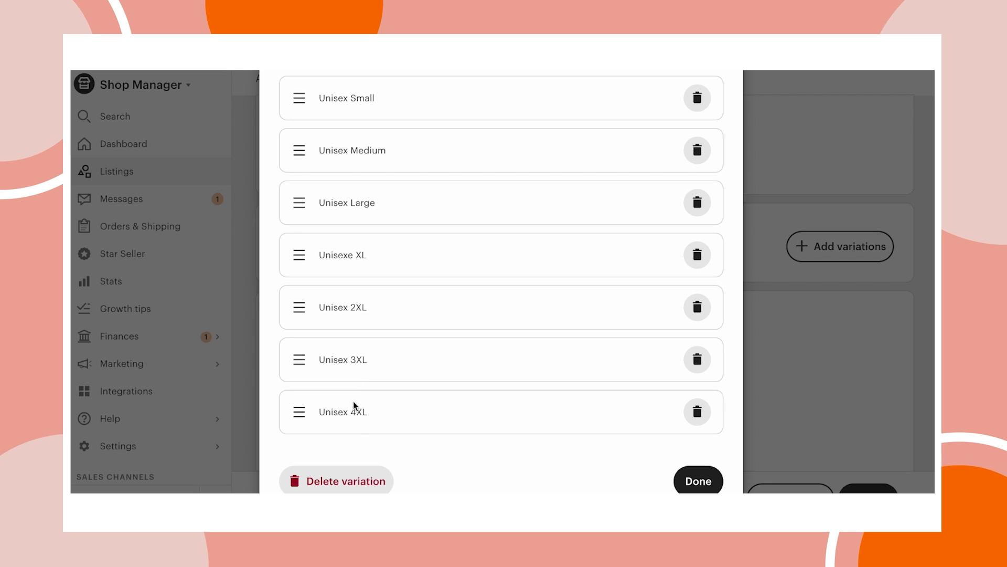
scroll(355, 411, up, 1)
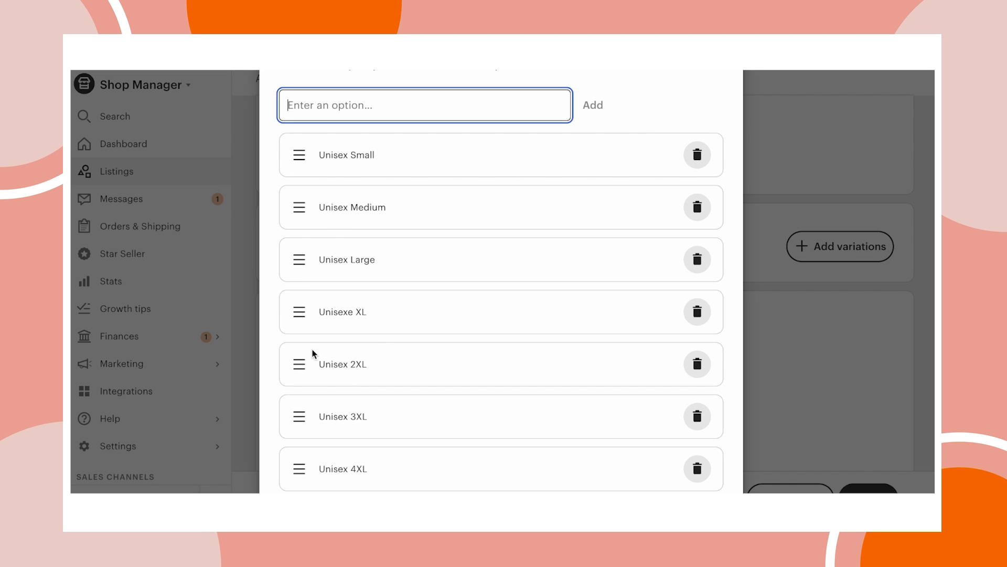
scroll(416, 241, up, 5)
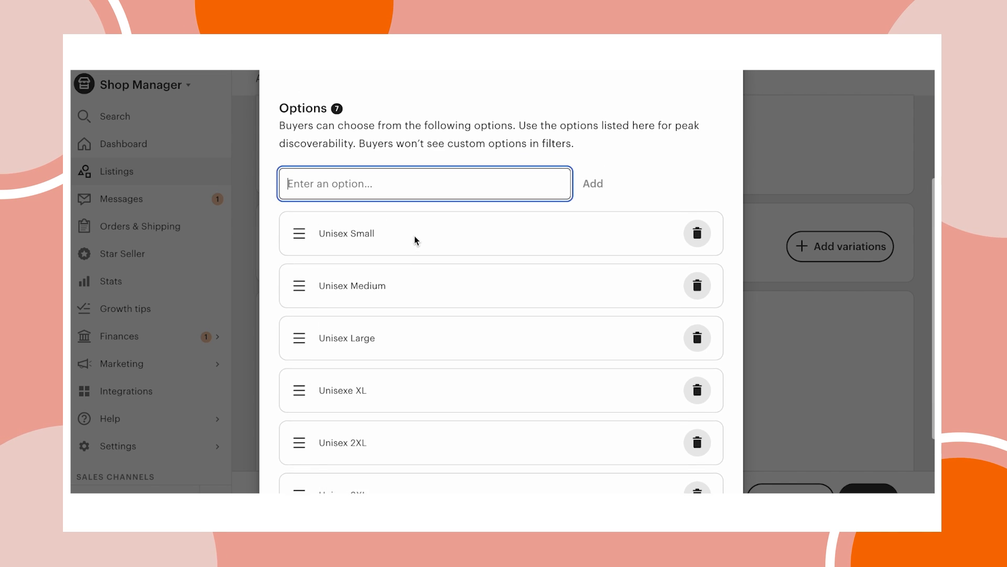
scroll(434, 299, down, 6)
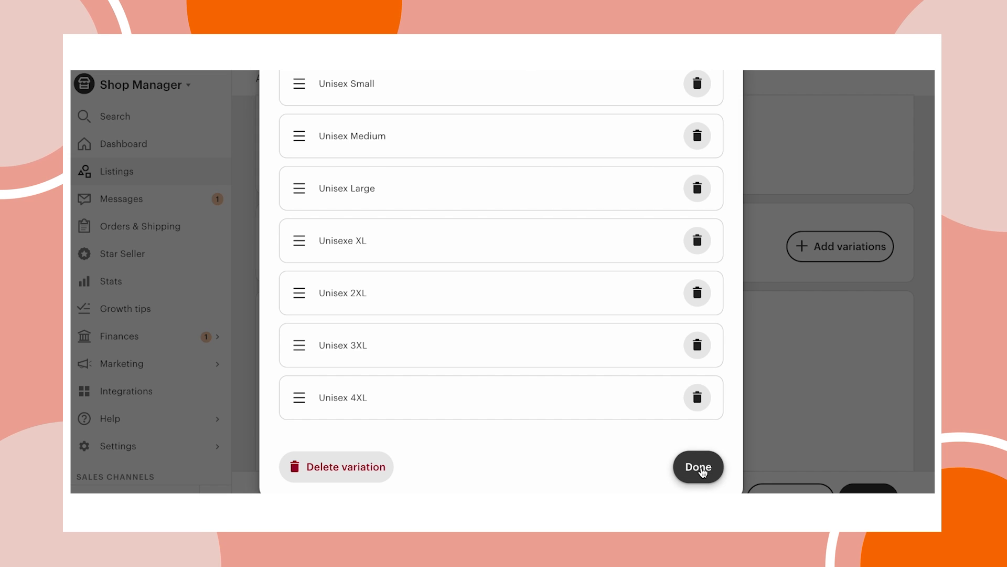
click(700, 468)
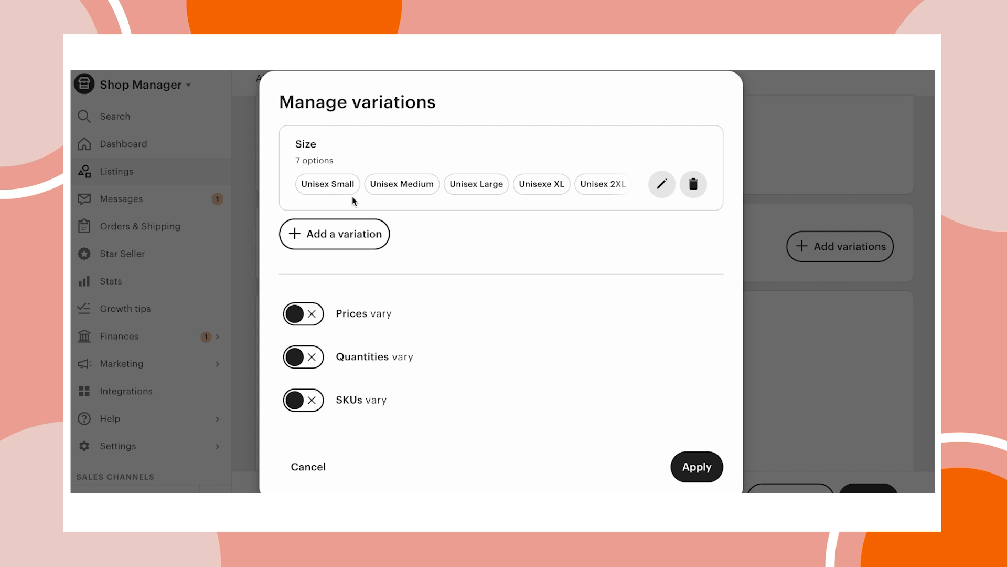
Step: Create a second custom variation and name it "Choose Design"
click(307, 231)
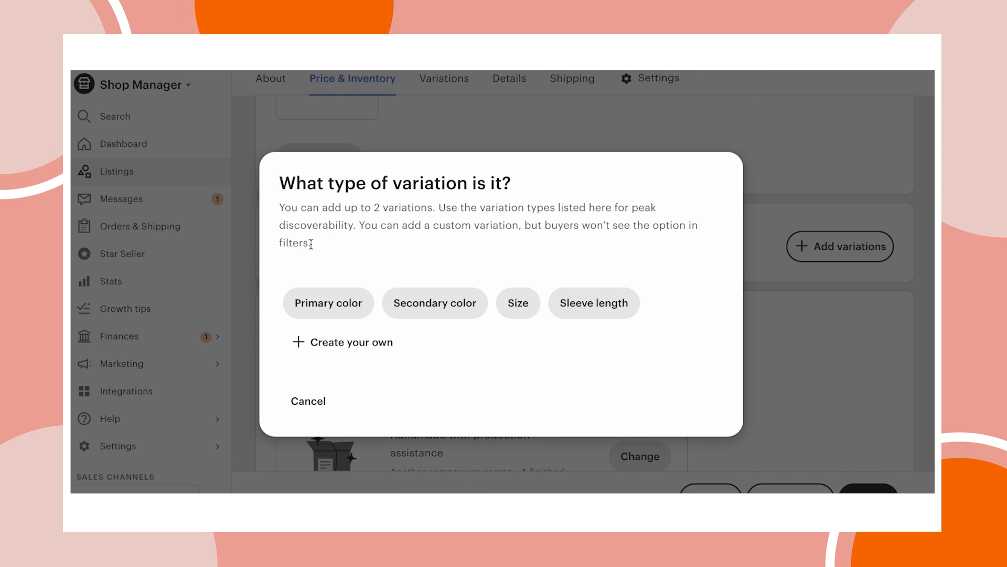
click(329, 344)
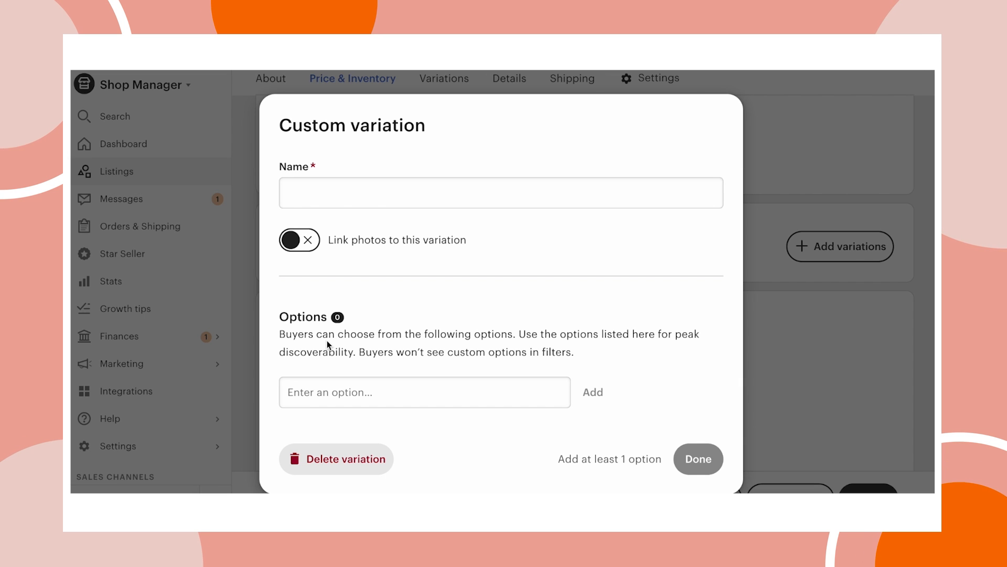
click(330, 194)
text(Choose Design)
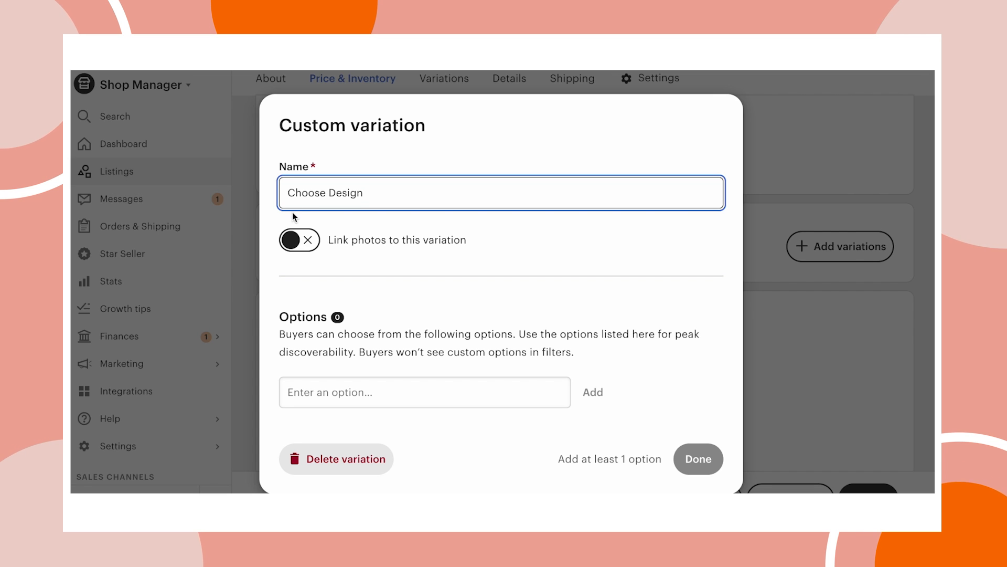
Step: Add the options "Design 1", "Design 2" and "Design 3" to the Choose Design variation
click(316, 391)
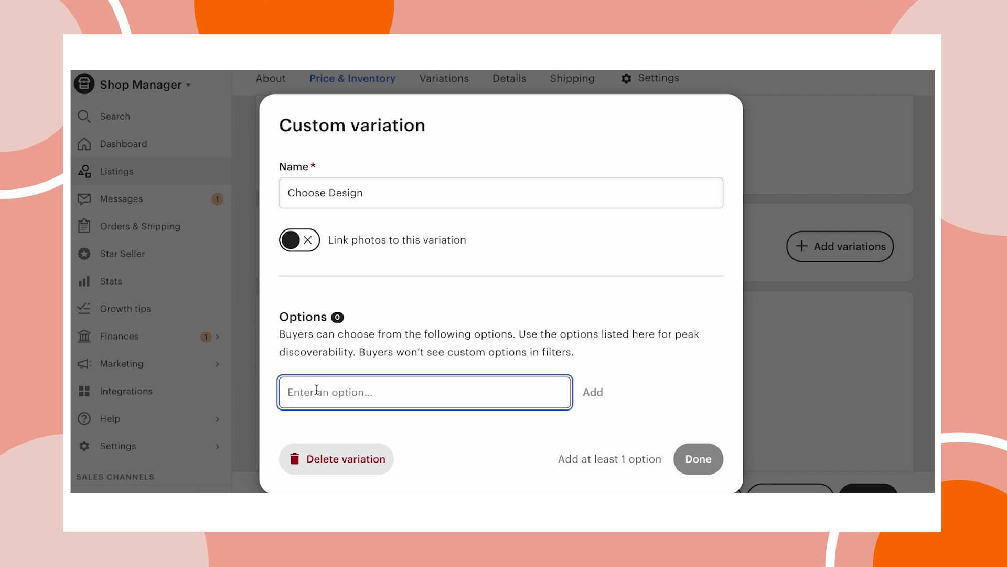
text(D)
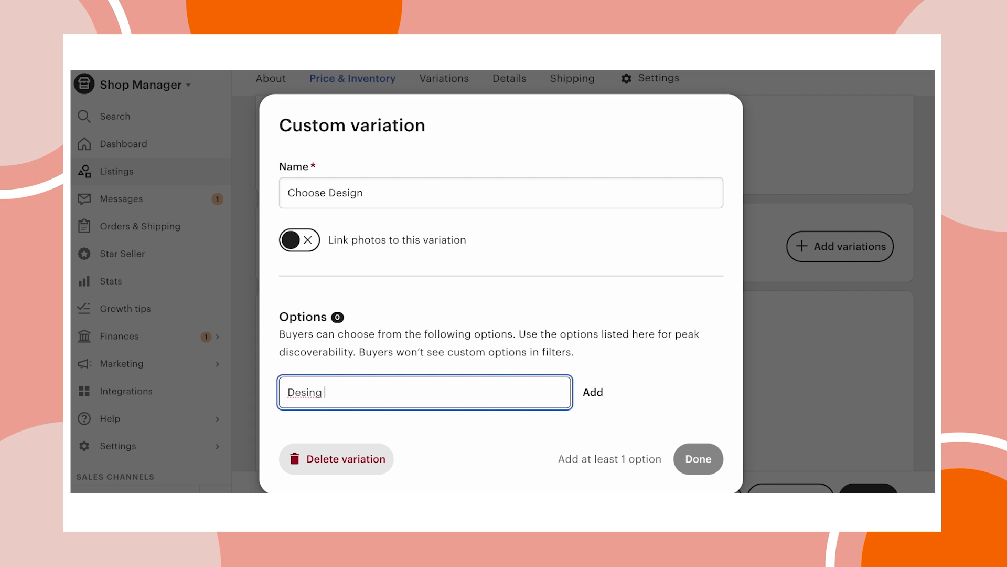
text(esign 1)
key(Return)
text(Desig)
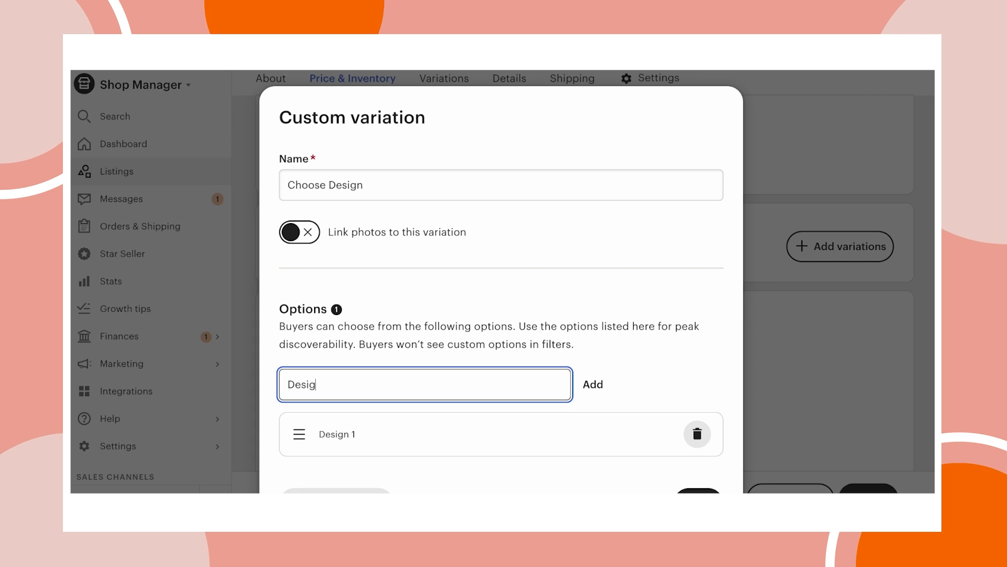
text(n 2)
key(Return)
text(D)
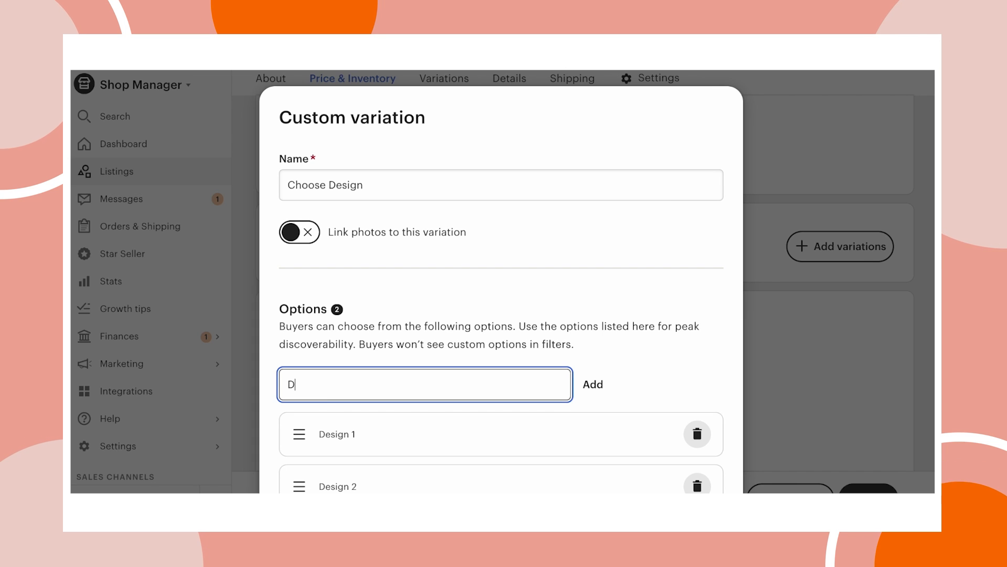
text(esign 3)
key(Return)
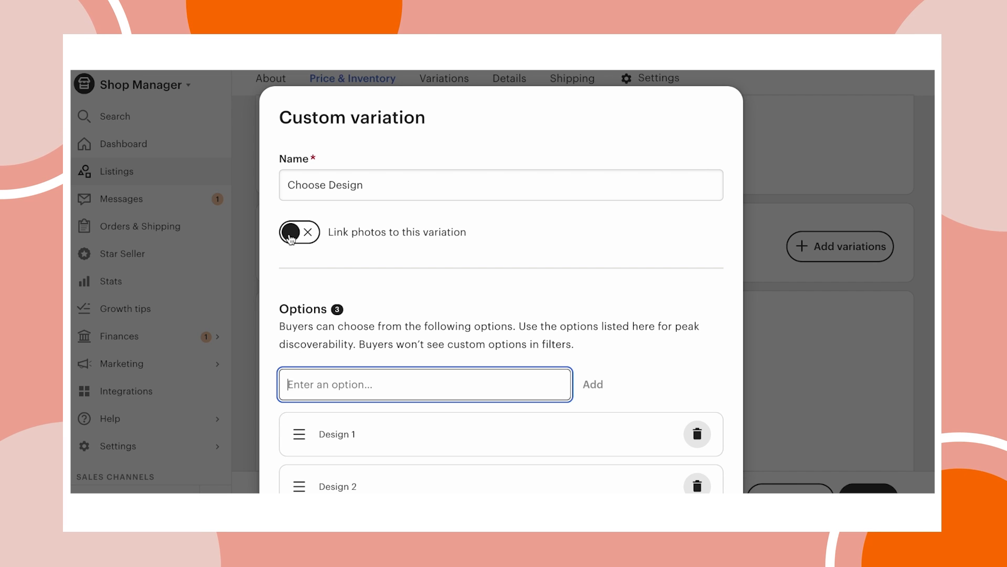
Step: Enable photo linking for the Choose Design variation and link the fourth listing photo to Design 1
click(308, 233)
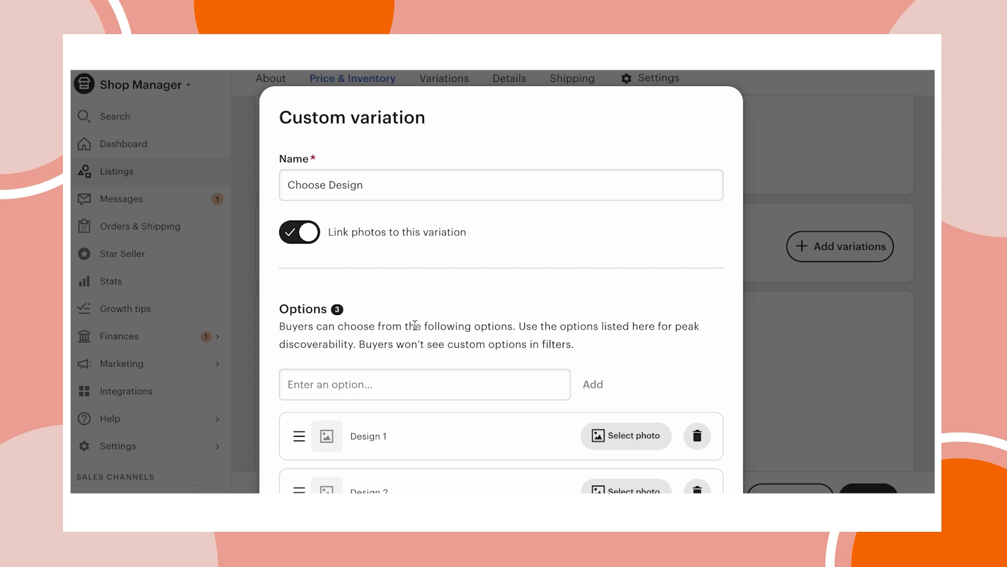
scroll(415, 330, down, 3)
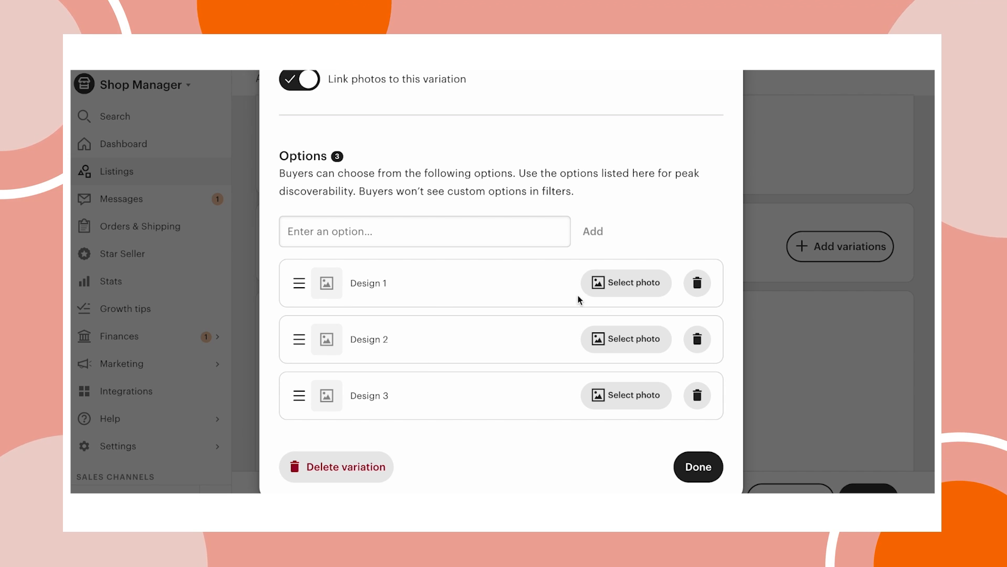
click(627, 286)
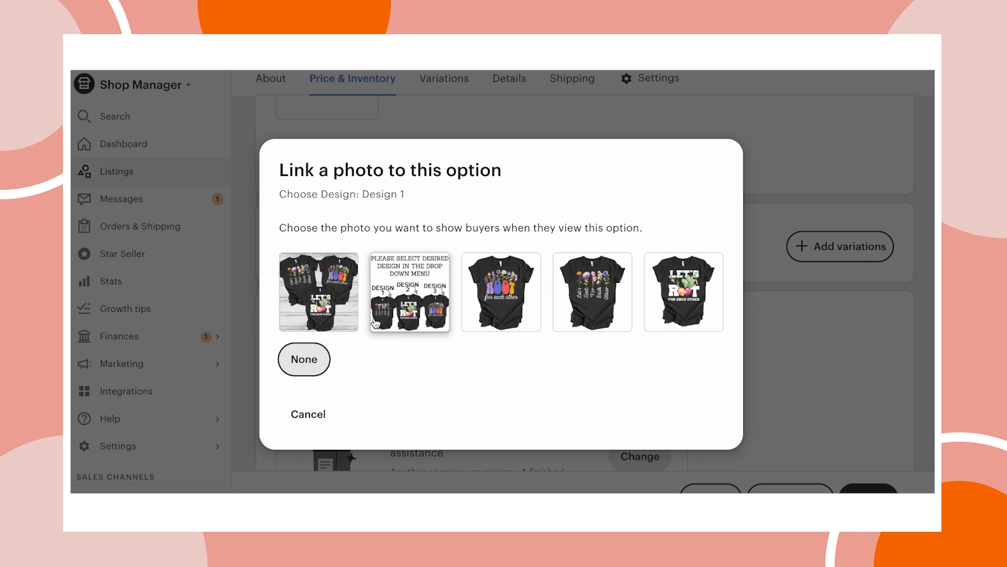
click(584, 320)
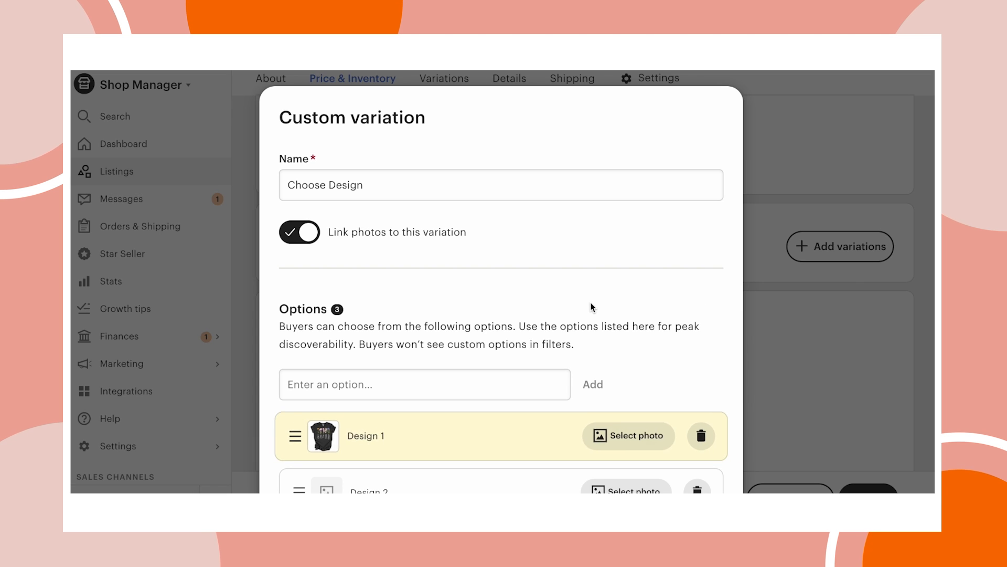
Step: Link the fifth listing photo, the shirt with bold white "Let's Root" lettering, to Design 2
scroll(558, 339, down, 3)
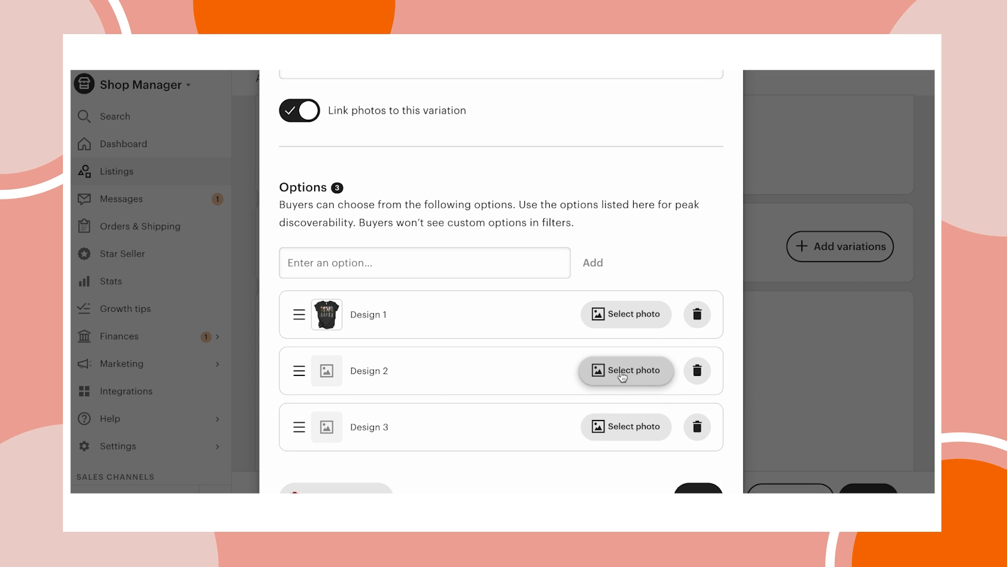
click(622, 374)
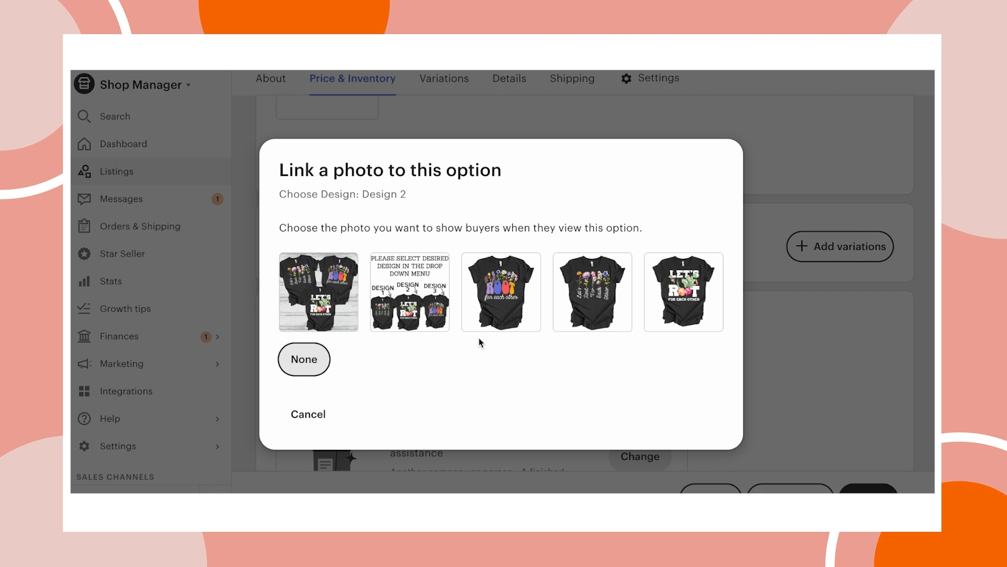
click(684, 291)
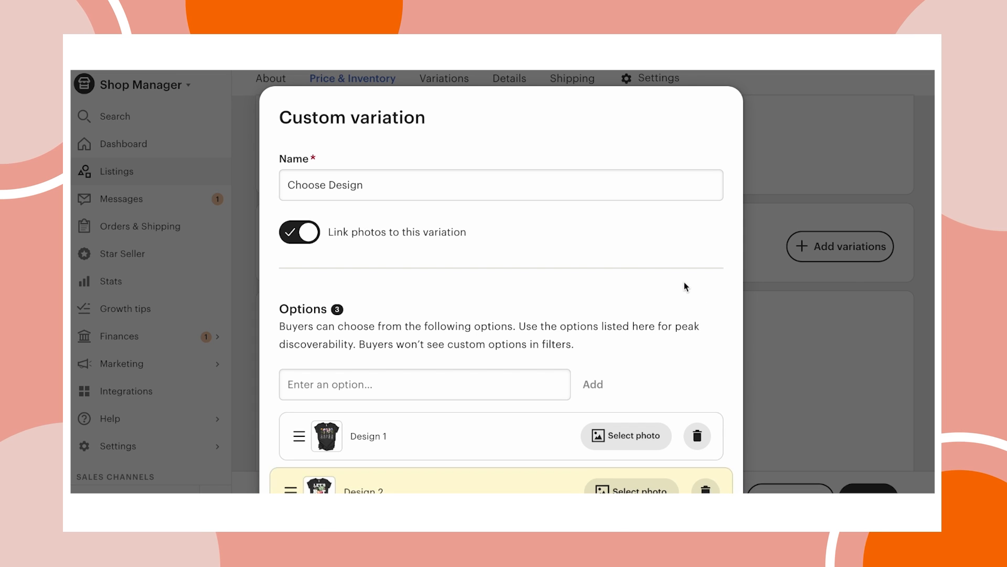
Step: Link the third listing photo, the shirt with large multicolored "Root" lettering, to Design 3 and save the variation
scroll(643, 371, down, 3)
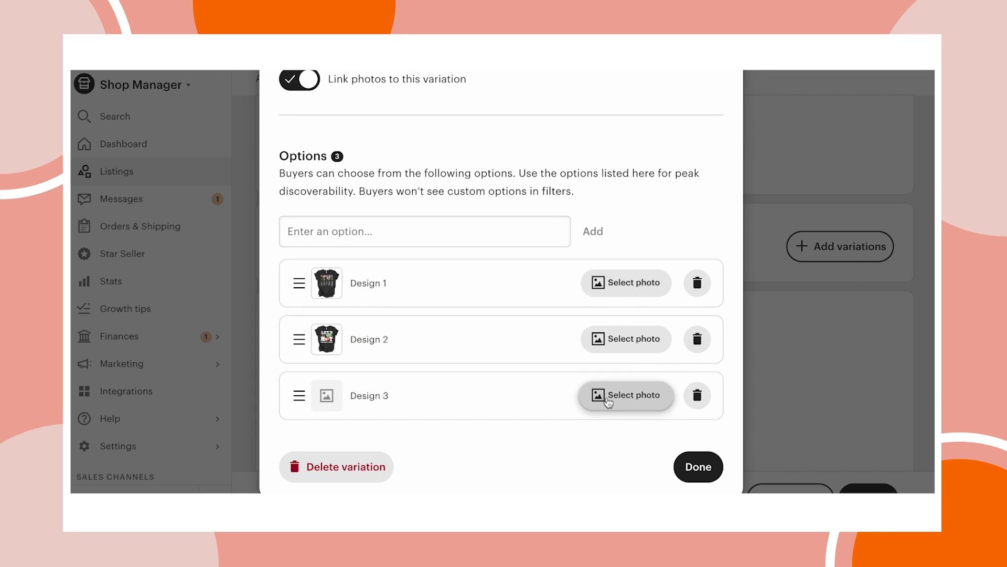
click(614, 402)
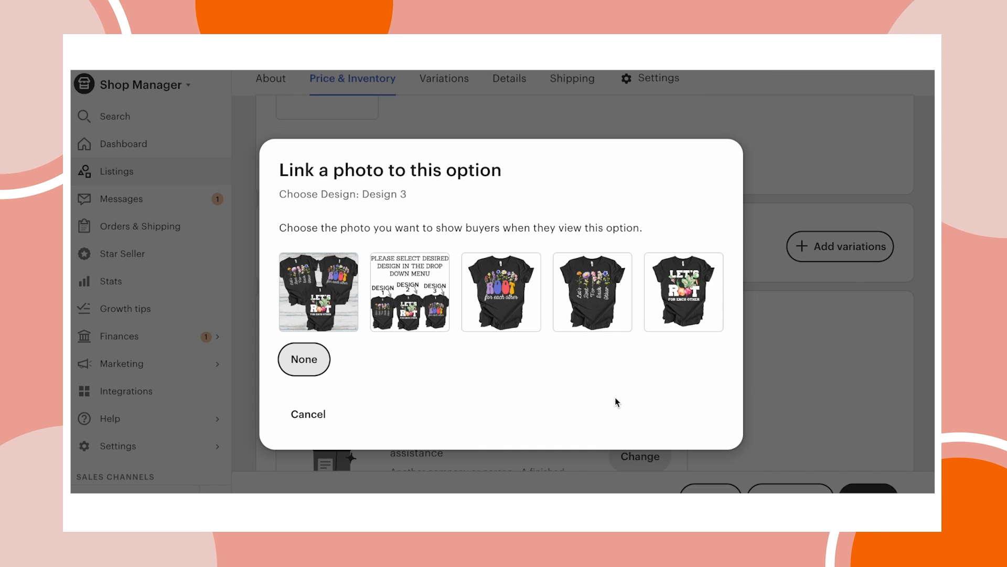
click(489, 290)
scroll(517, 371, down, 3)
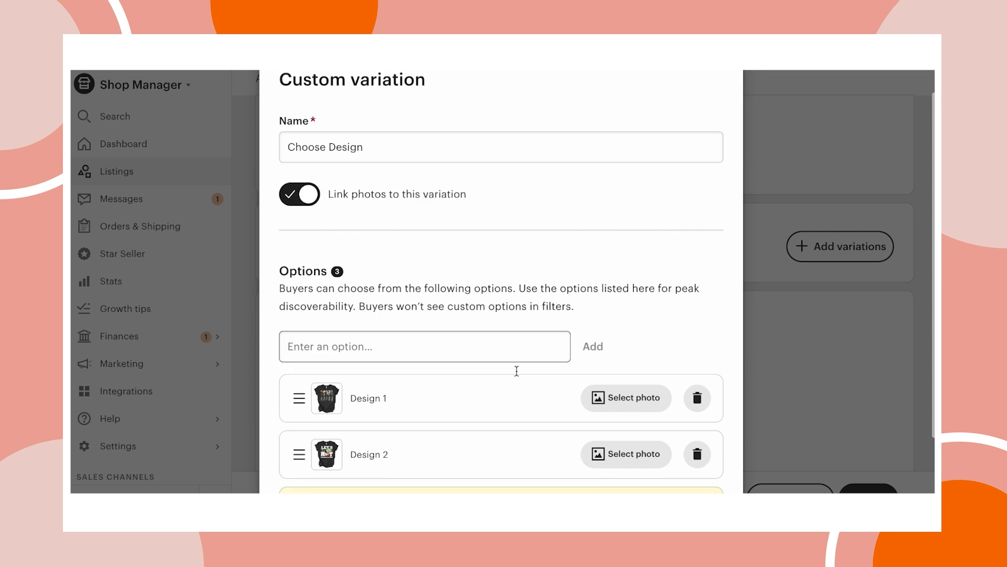
click(699, 468)
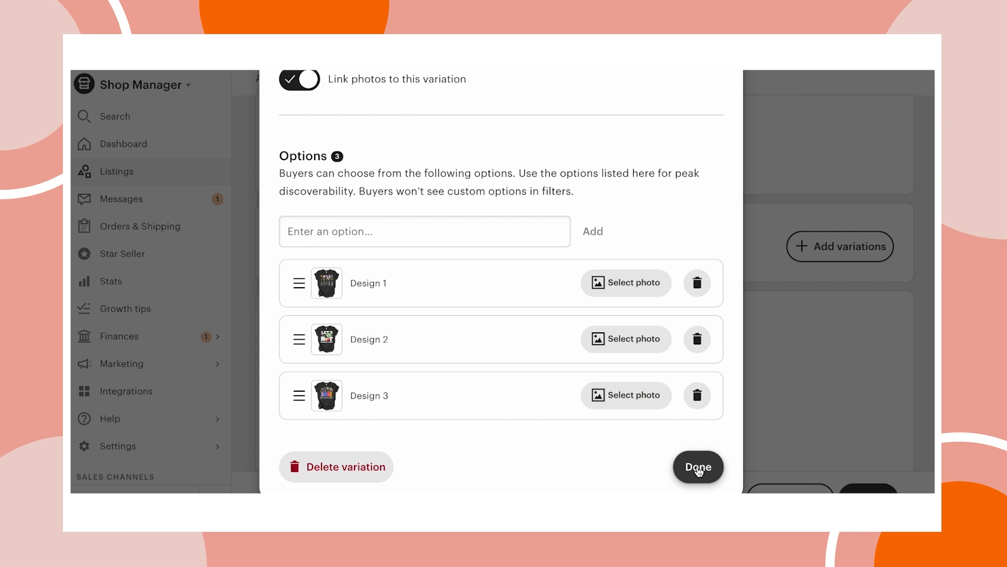
Step: Make prices and SKUs vary for each Size and Choose Design combination and apply the variations
scroll(662, 399, down, 2)
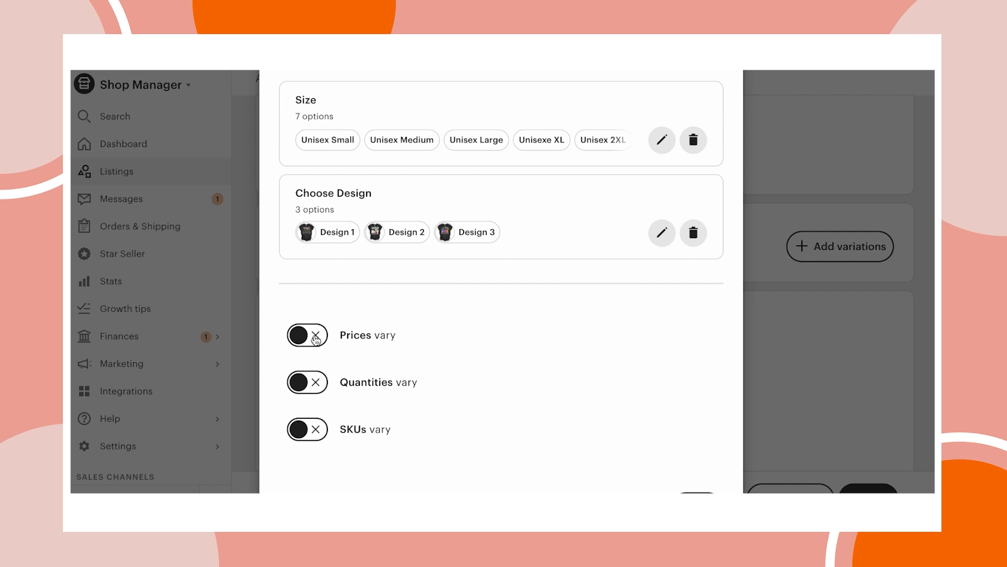
click(315, 338)
scroll(315, 338, down, 1)
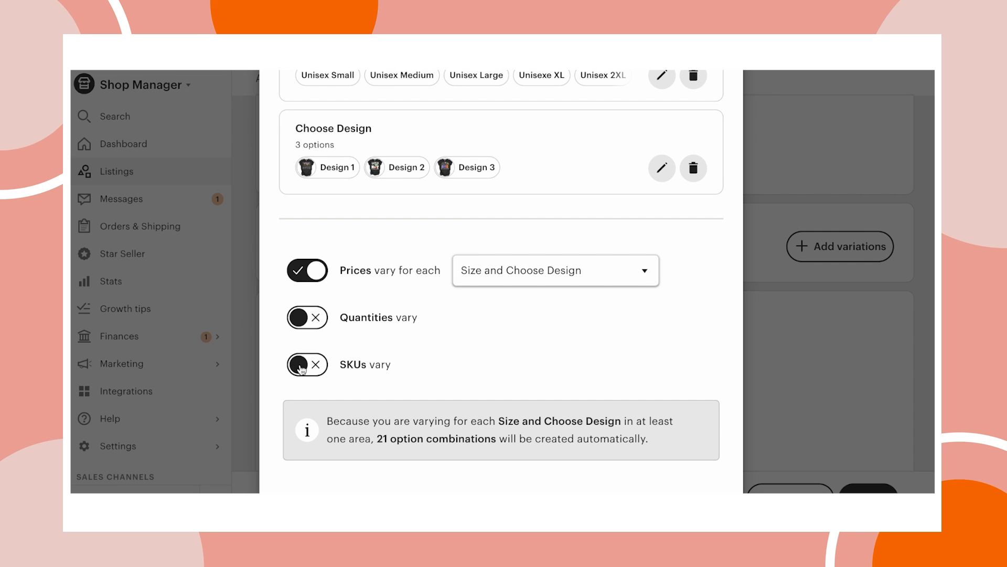
click(297, 364)
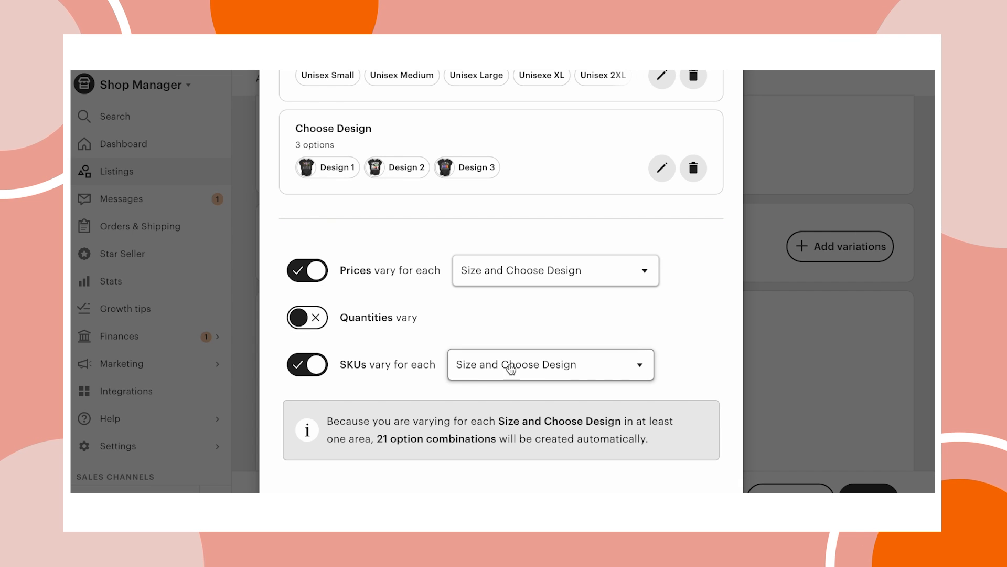
click(642, 366)
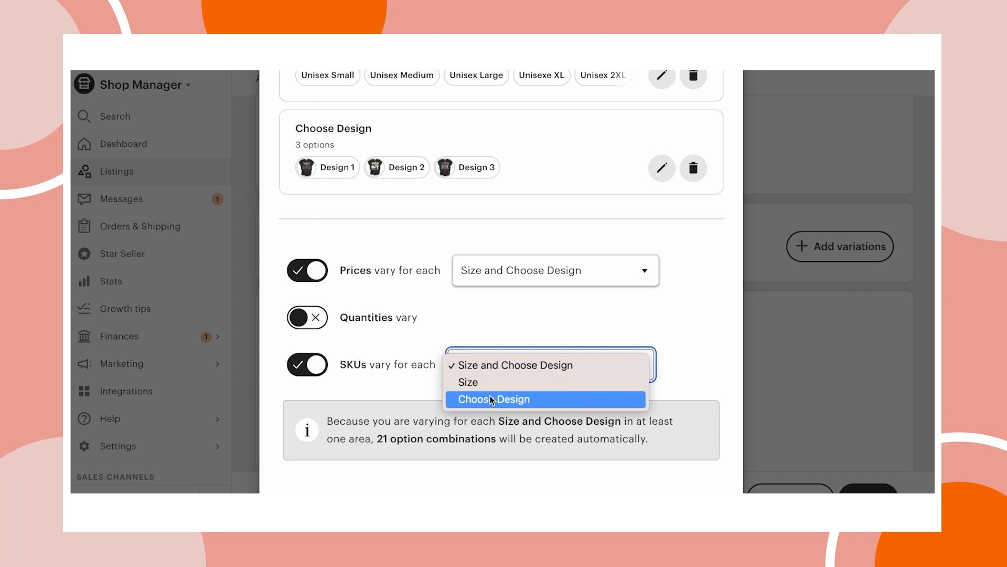
click(533, 318)
scroll(659, 434, down, 2)
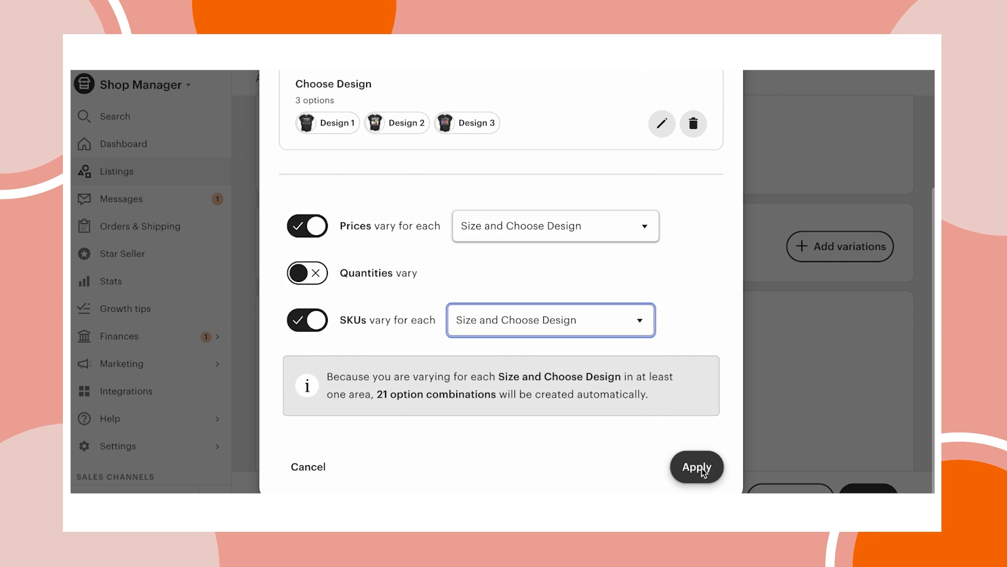
click(699, 467)
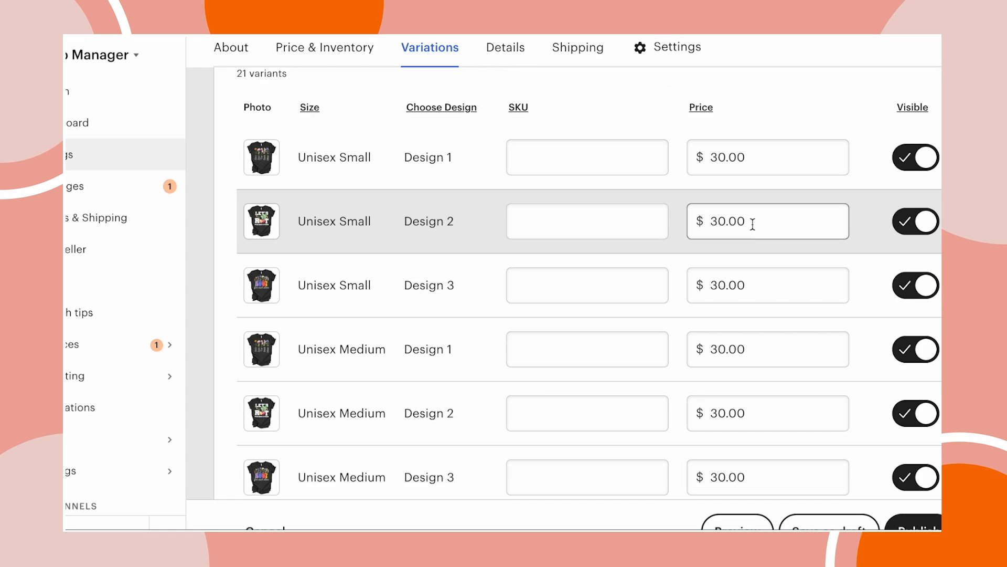
Step: Review the prices of the size and design variants, from Unisex Small through Unisex 4XL
scroll(752, 223, down, 2)
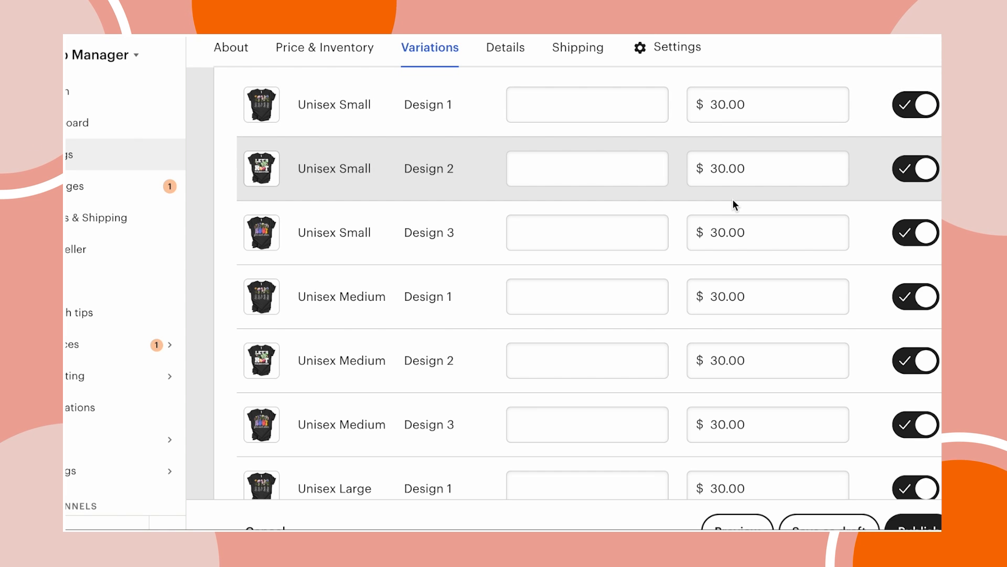
scroll(732, 199, up, 1)
scroll(733, 199, down, 1)
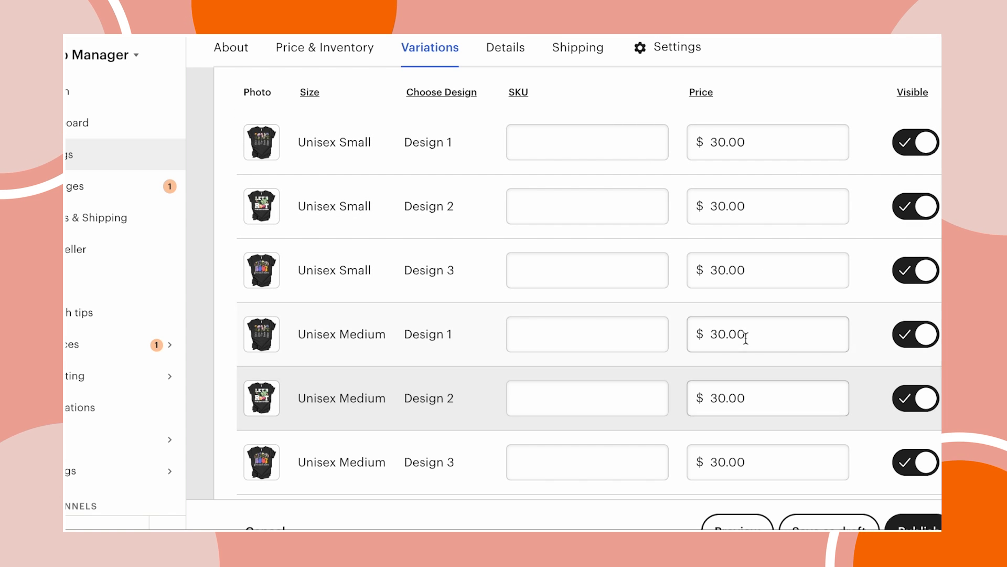
scroll(749, 323, down, 15)
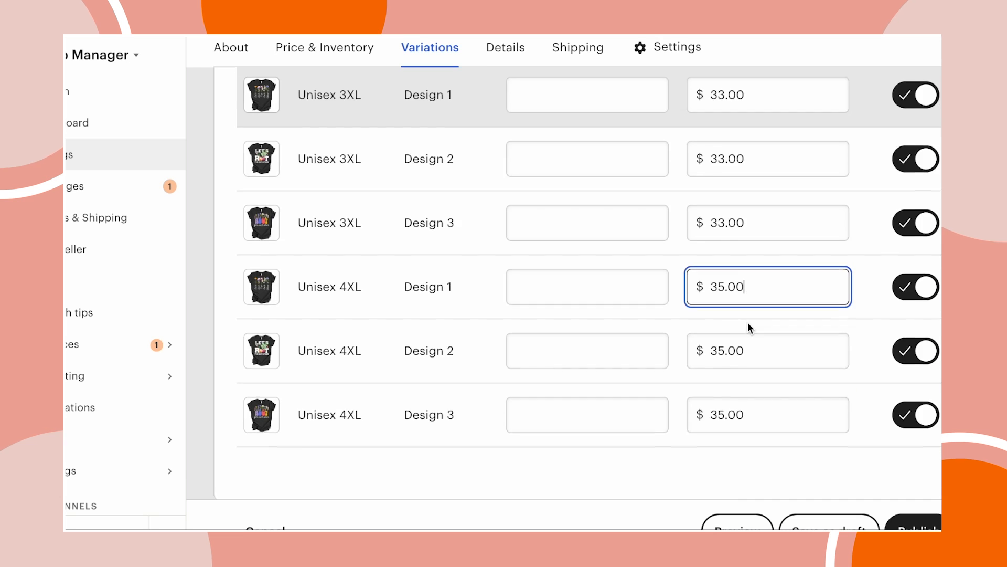
Step: Choose the shirt's primary color in the listing attributes
scroll(748, 322, down, 10)
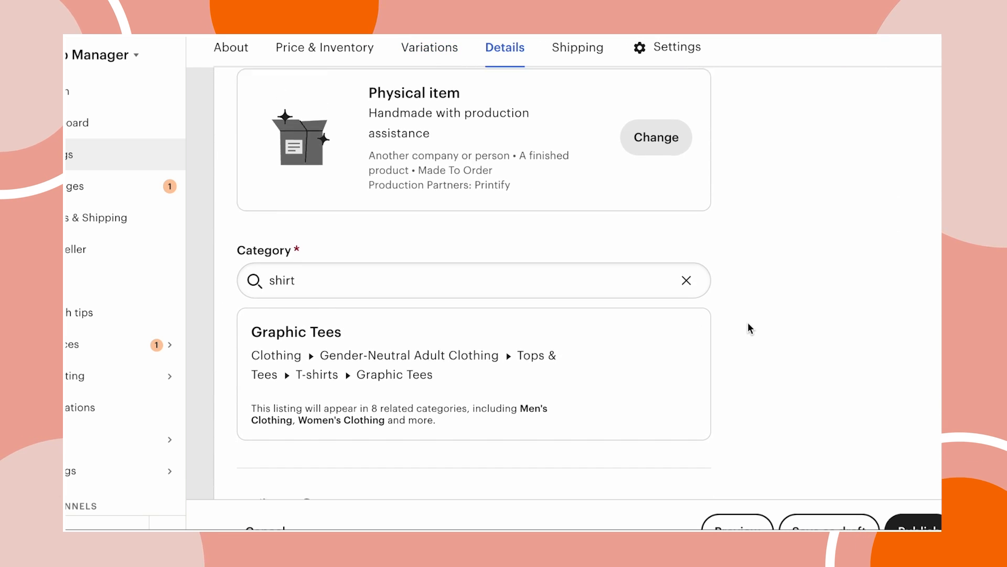
scroll(748, 322, down, 6)
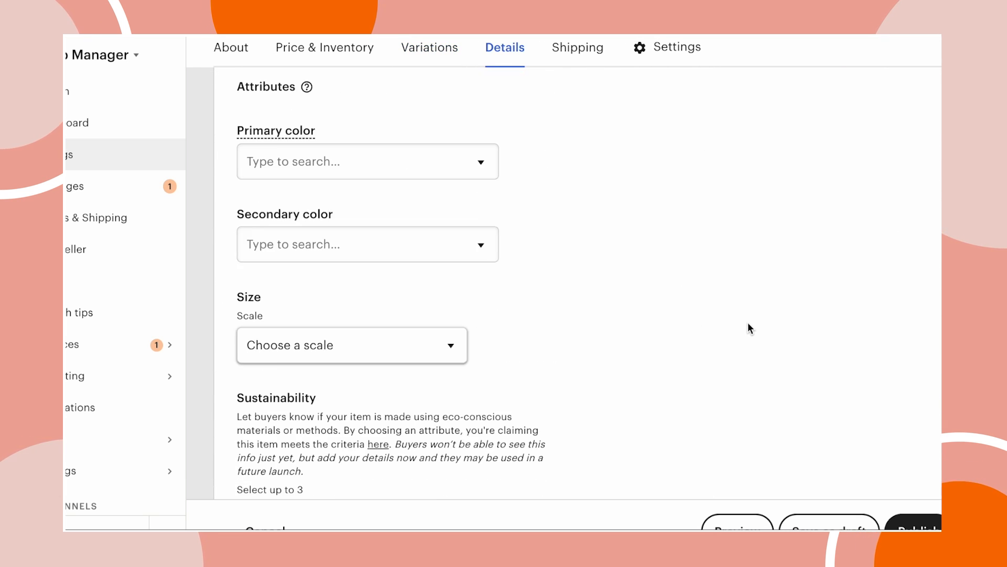
click(476, 148)
scroll(339, 318, down, 9)
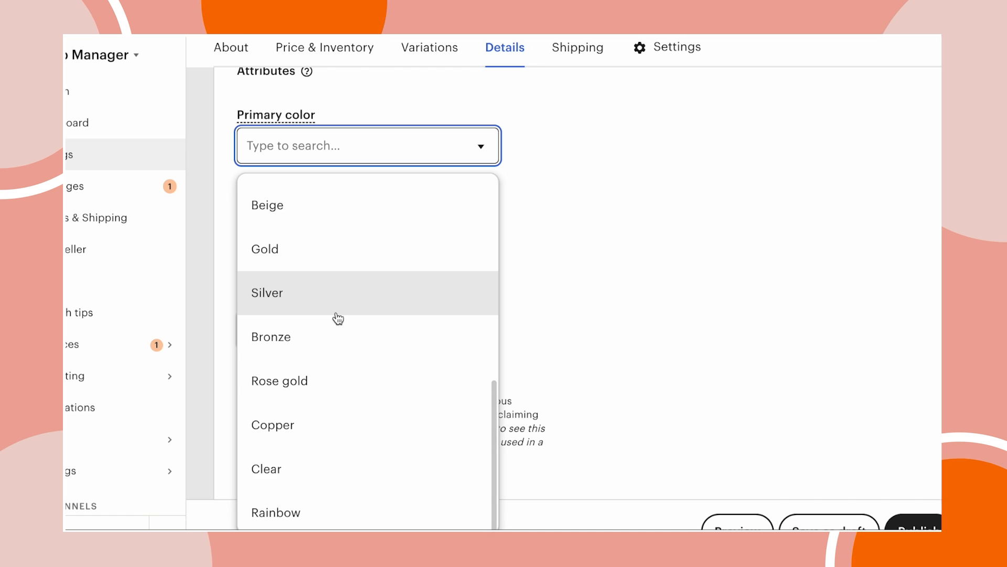
scroll(338, 318, up, 5)
scroll(338, 318, up, 3)
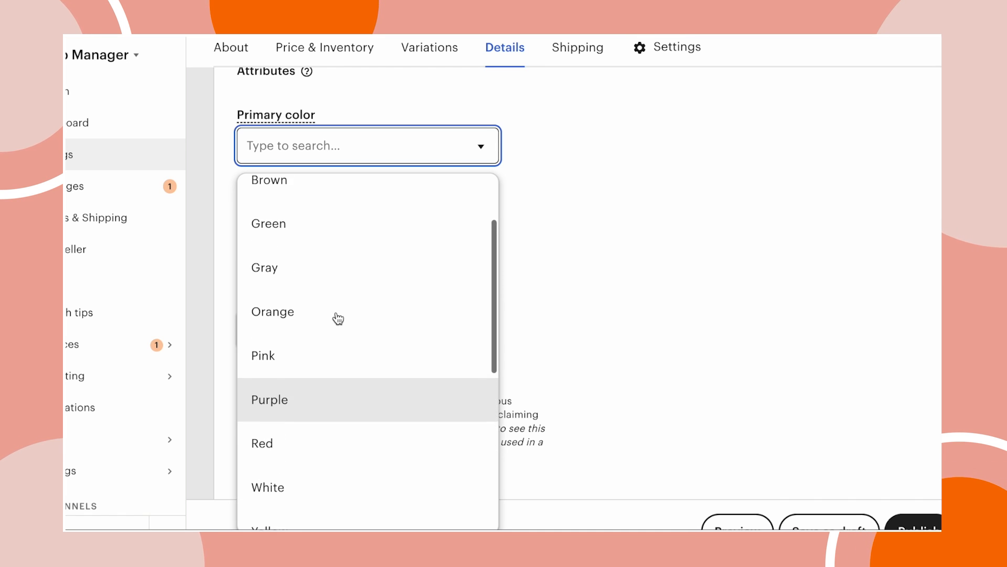
click(308, 286)
Step: Set the sleeve length attribute to "Short sleeve"
scroll(525, 317, down, 5)
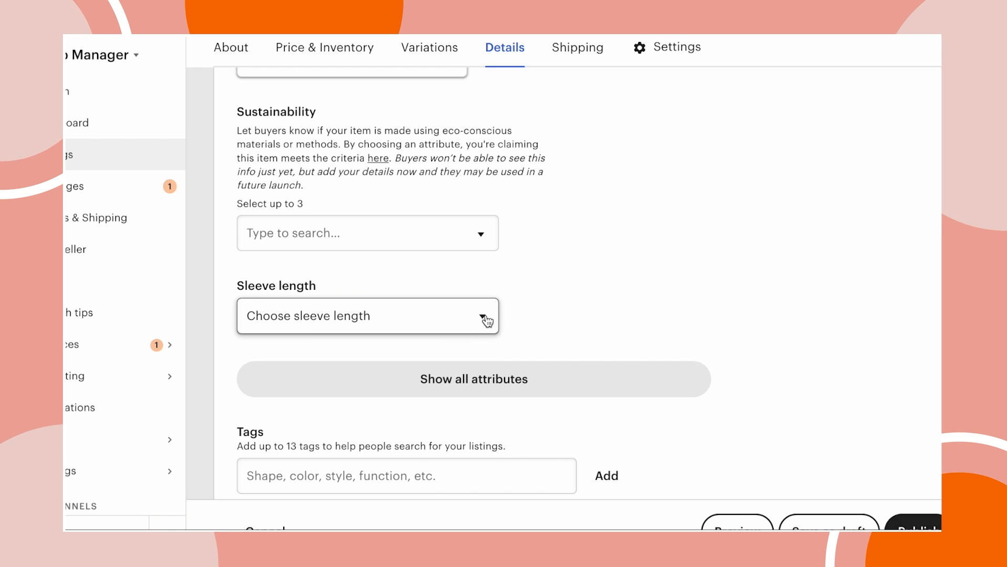
click(430, 317)
click(395, 357)
scroll(592, 360, down, 3)
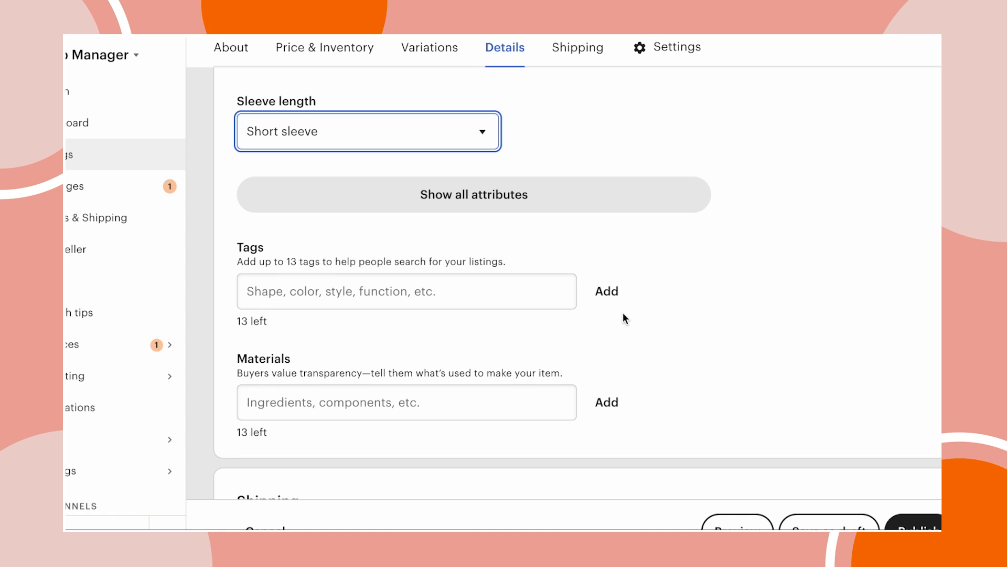
scroll(623, 315, down, 5)
scroll(621, 312, down, 1)
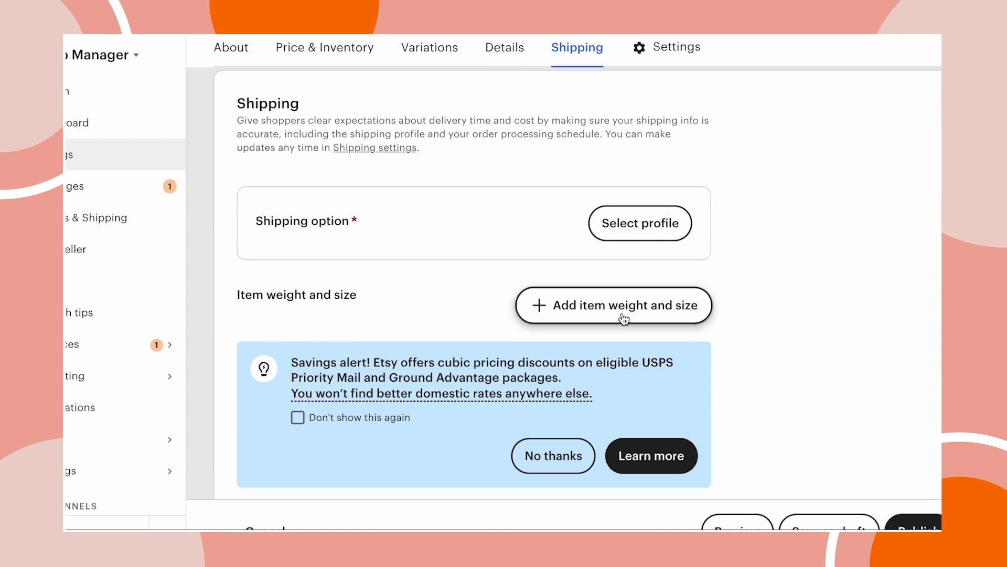
Step: Assign the shipping profile "Standard: SwiftPOD, Garments (shirts)" and try to publish the listing
click(625, 222)
click(662, 317)
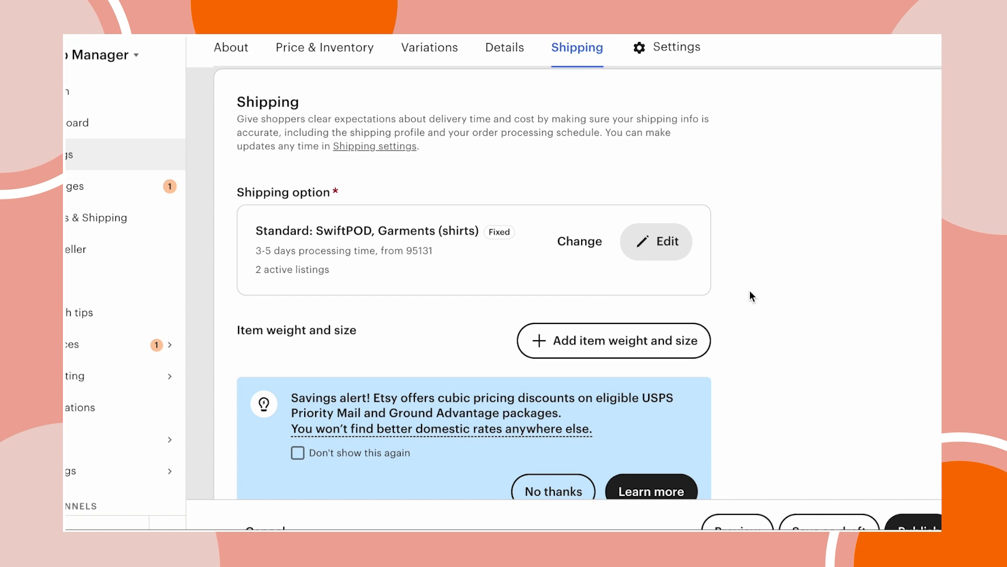
scroll(750, 292, down, 6)
scroll(752, 295, down, 8)
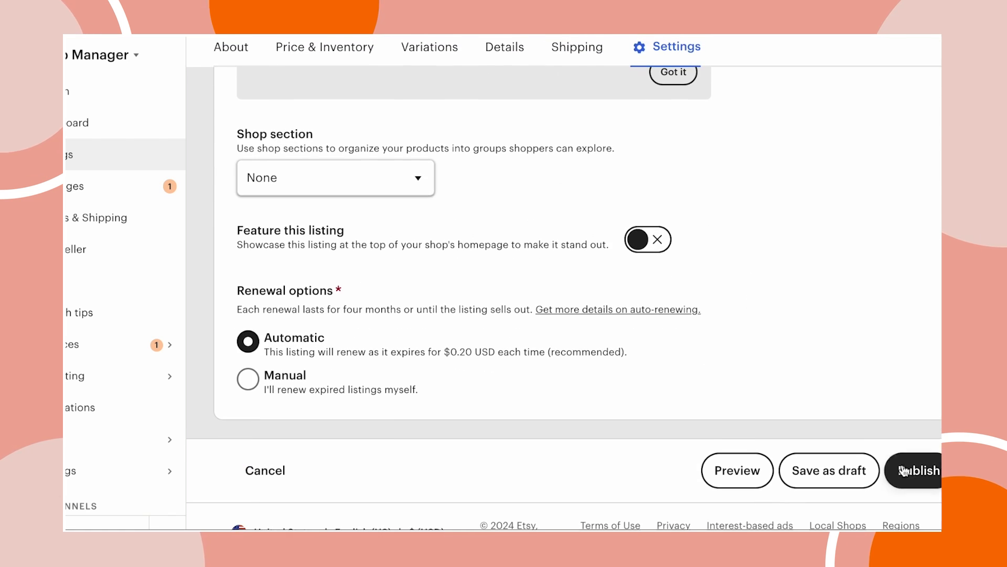
click(913, 471)
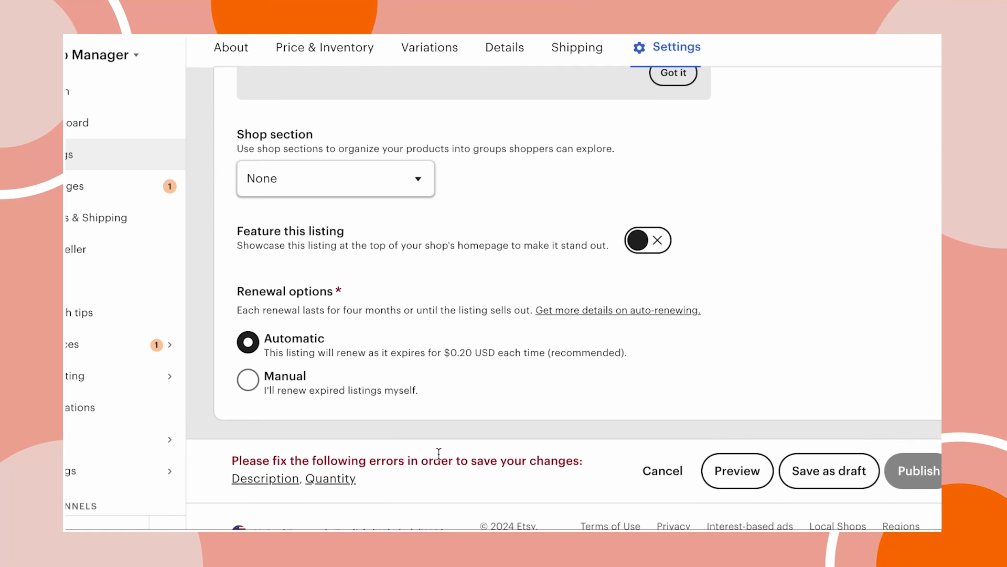
Step: Set the listing's quantity to 999
click(318, 478)
scroll(266, 150, up, 2)
click(282, 201)
text(999)
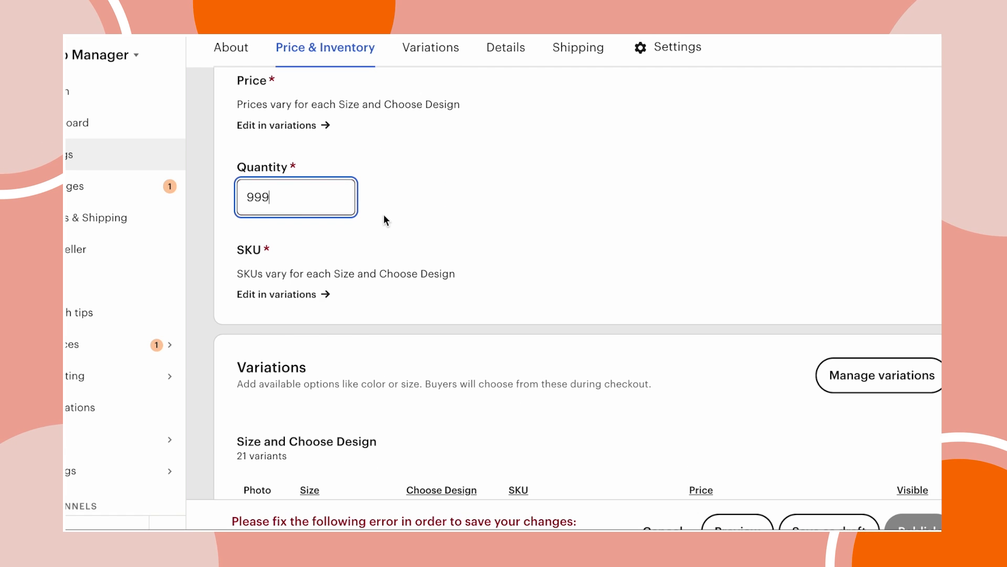
key(Return)
Step: Enter "..." as the placeholder description and publish the listing
click(348, 217)
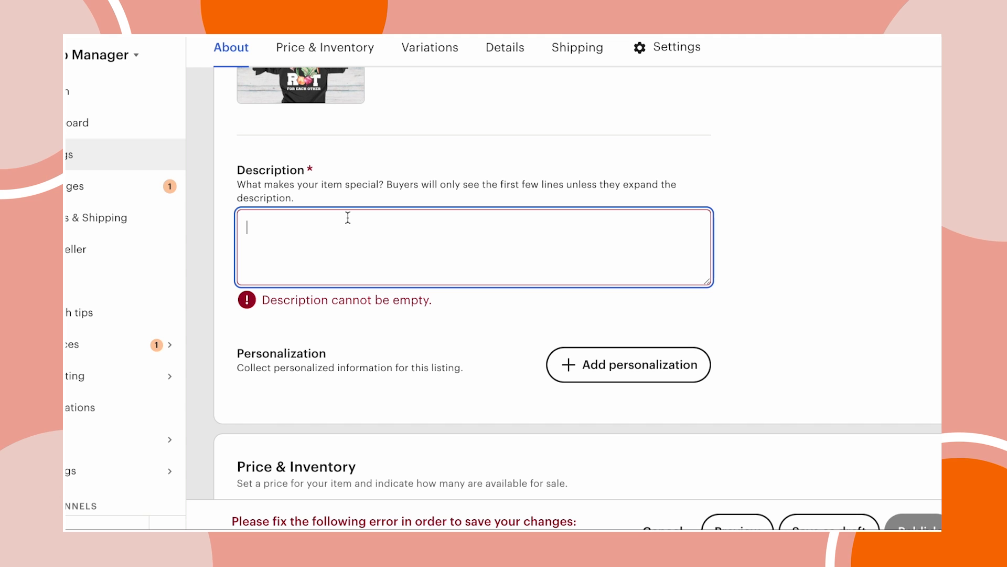
text(...)
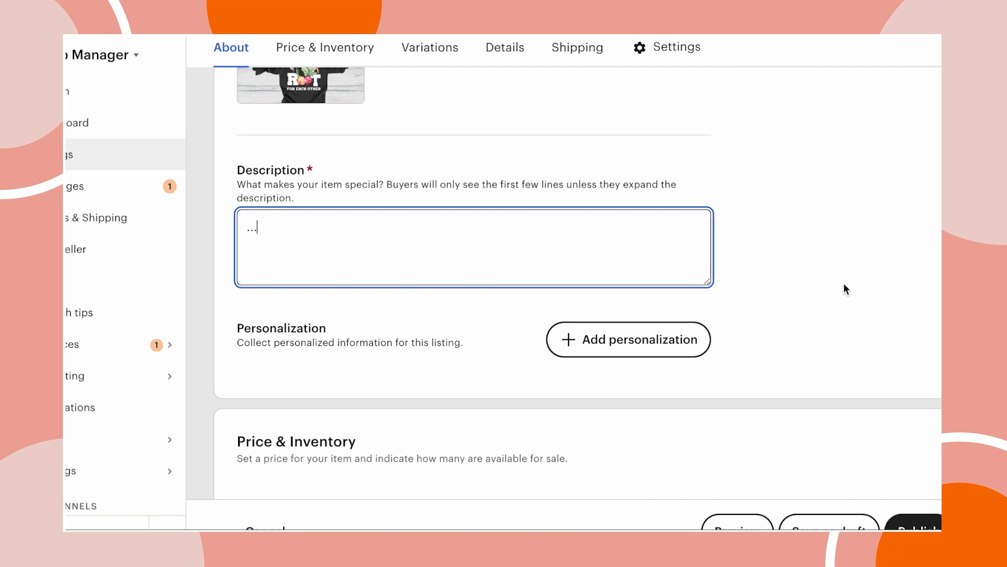
scroll(844, 284, down, 7)
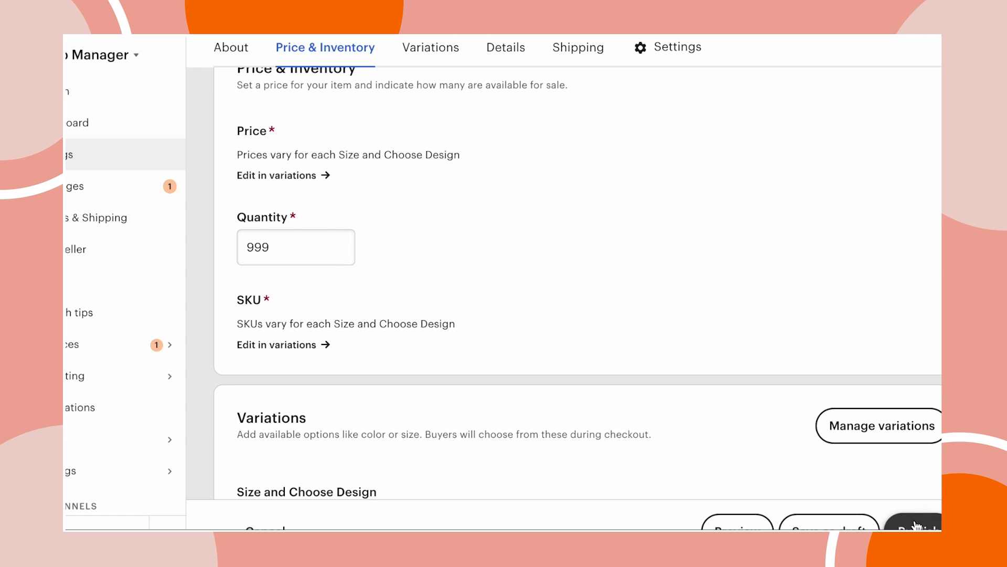
click(915, 520)
click(607, 458)
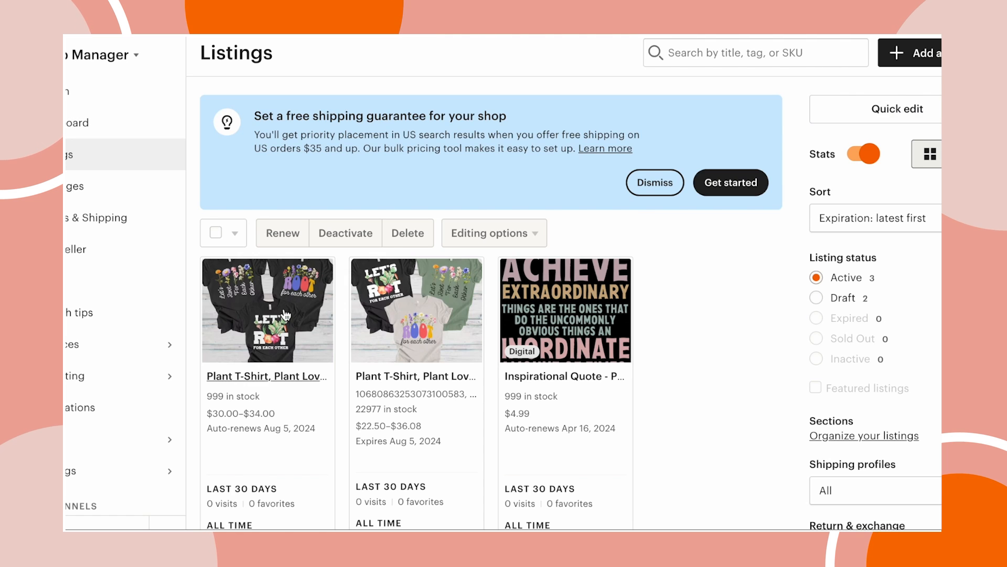
Step: View the newly published black plant T-shirt listing as a shopper on Etsy and choose the size Unisex Small
click(286, 315)
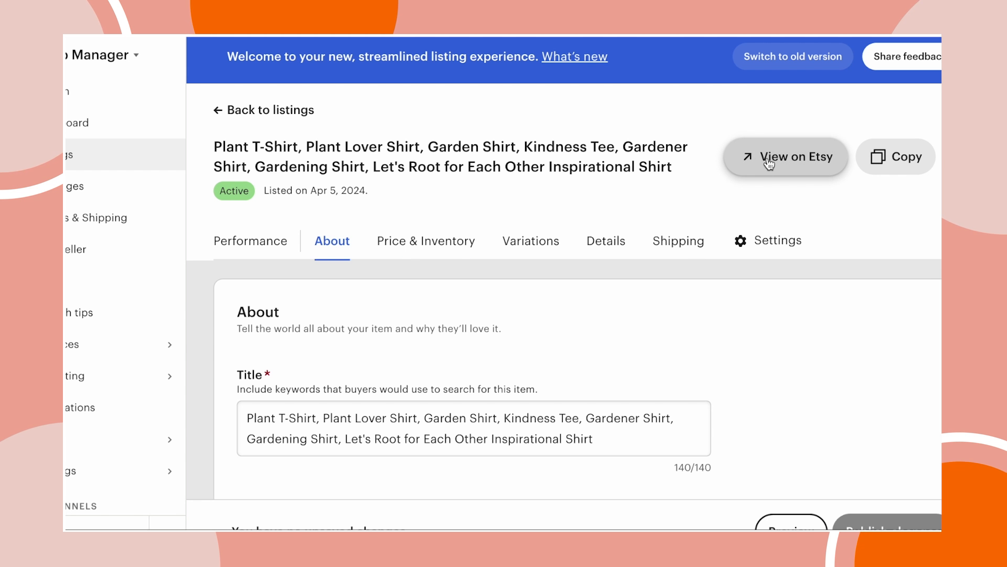
click(769, 157)
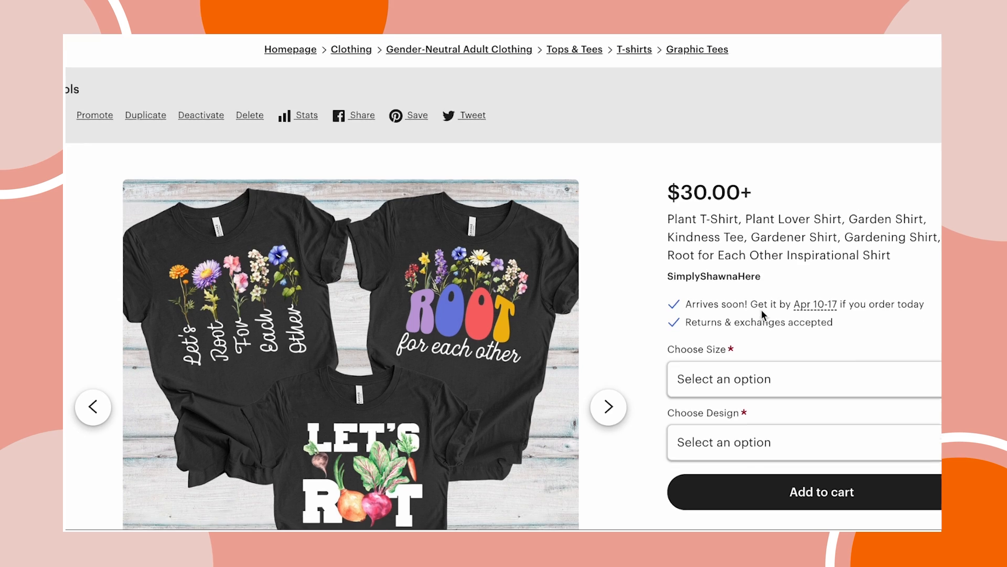
scroll(760, 310, down, 2)
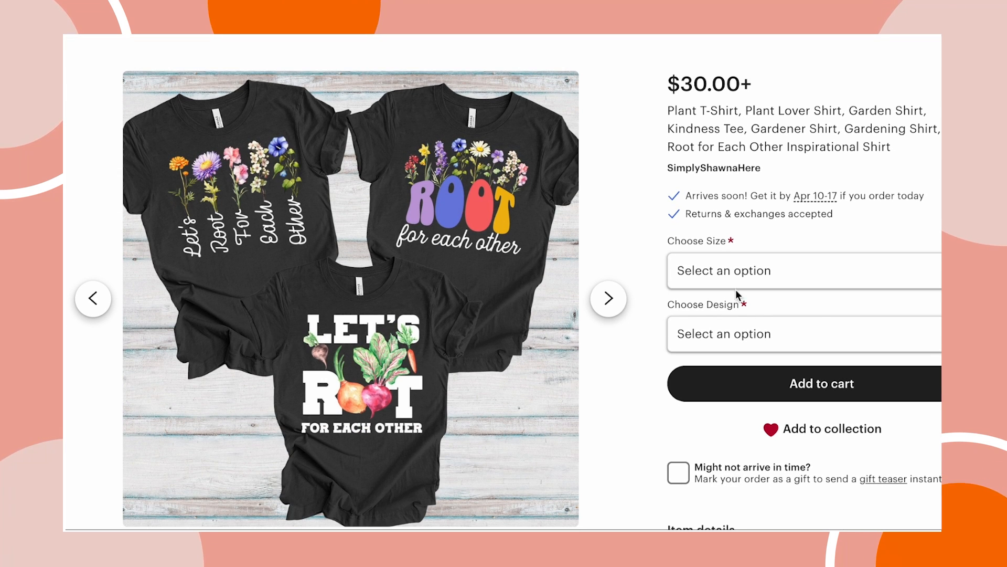
scroll(937, 263, down, 1)
click(937, 254)
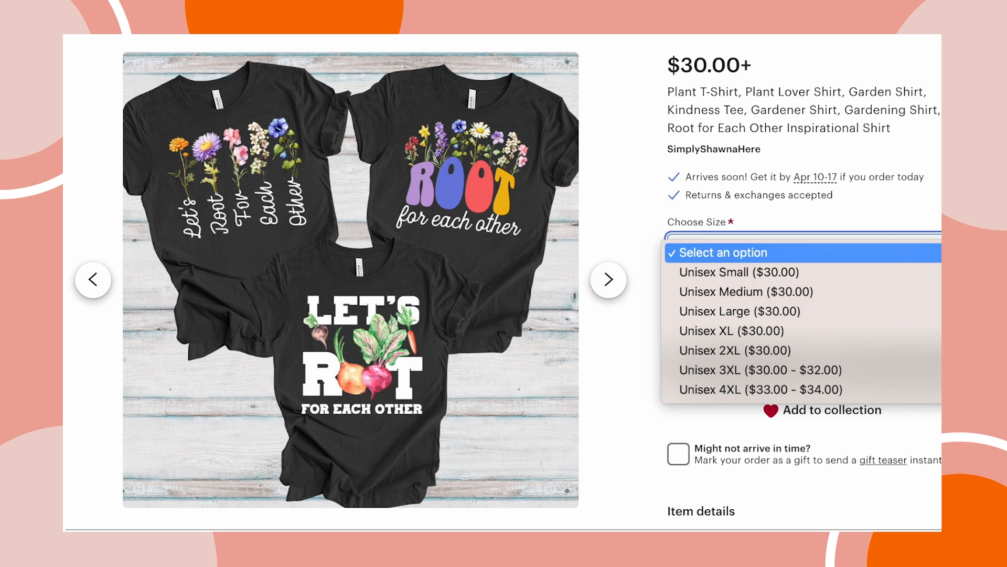
click(849, 277)
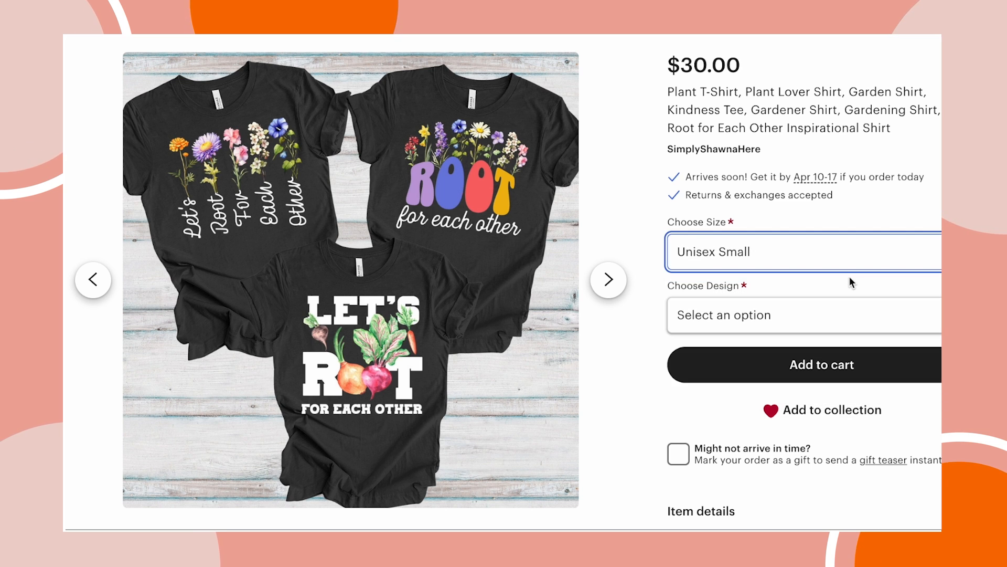
Step: Choose Design 1 as the design option on the Plant T-Shirt listing page
click(851, 315)
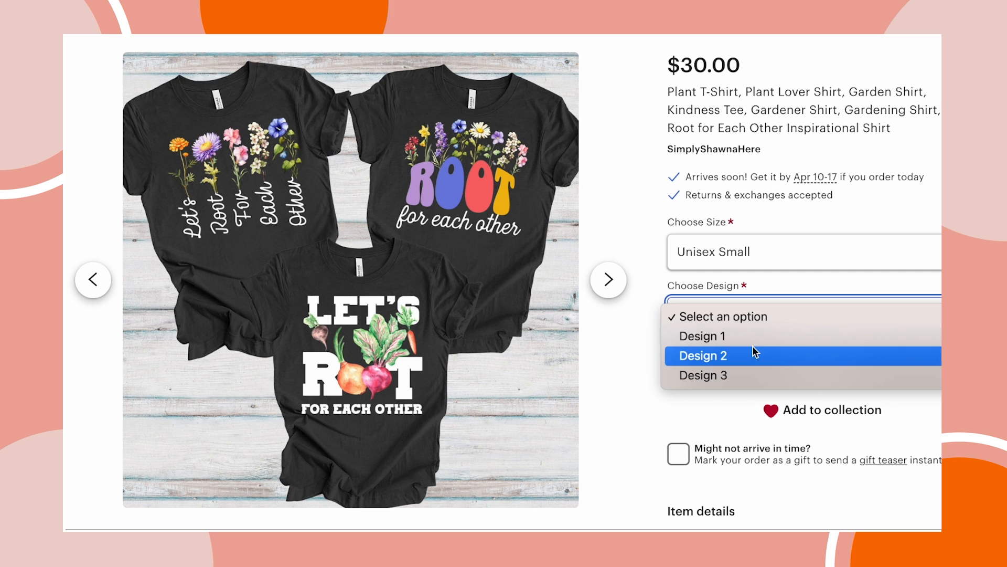
click(733, 335)
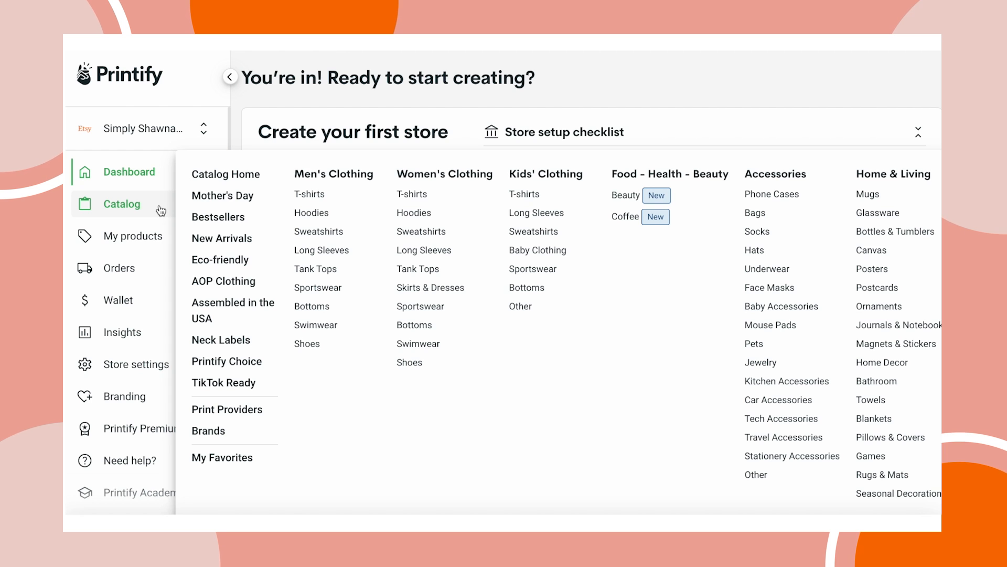
Step: Switch to Printify and open the Unisex Jersey Short Sleeve Tee from the women's T-shirts catalog
click(413, 198)
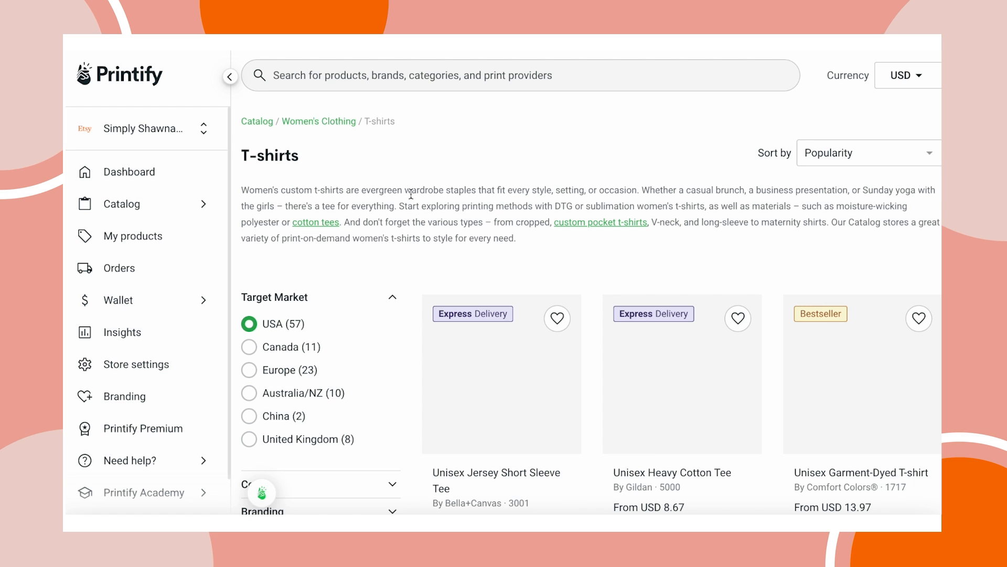
scroll(510, 329, down, 1)
scroll(510, 330, down, 2)
click(478, 338)
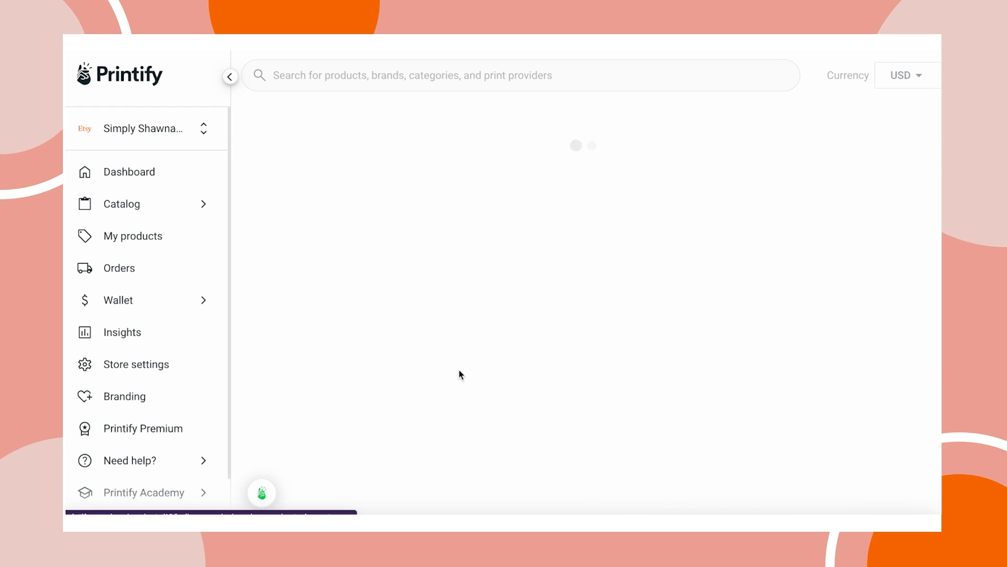
Step: Show the additional print providers for the tee and start designing with SwiftPOD
scroll(662, 452, down, 3)
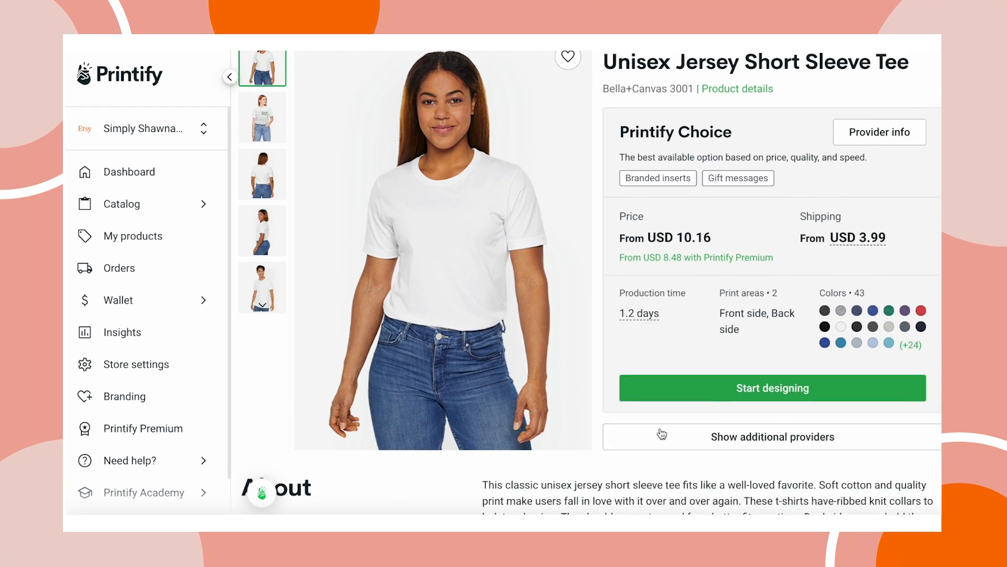
click(724, 409)
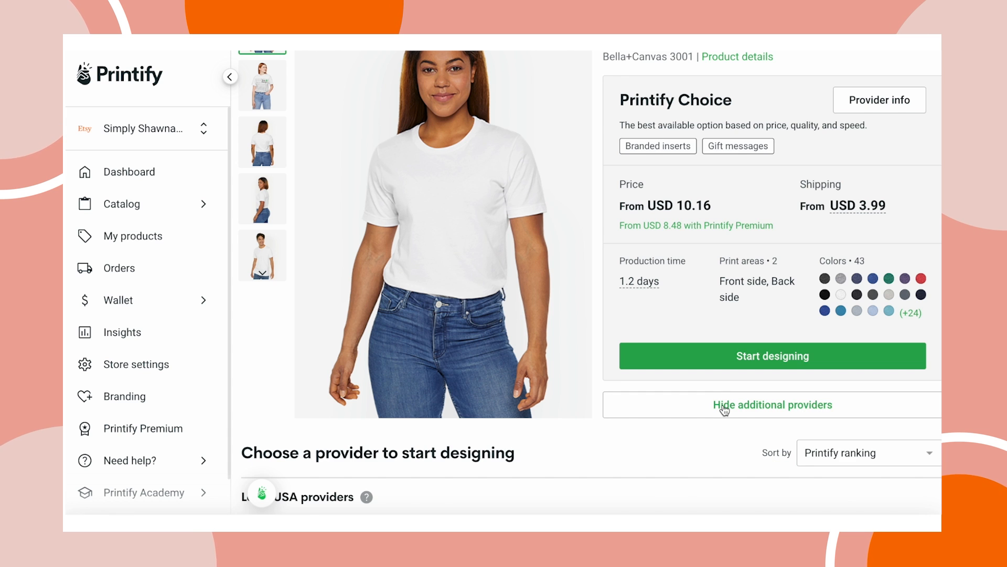
scroll(724, 409, down, 10)
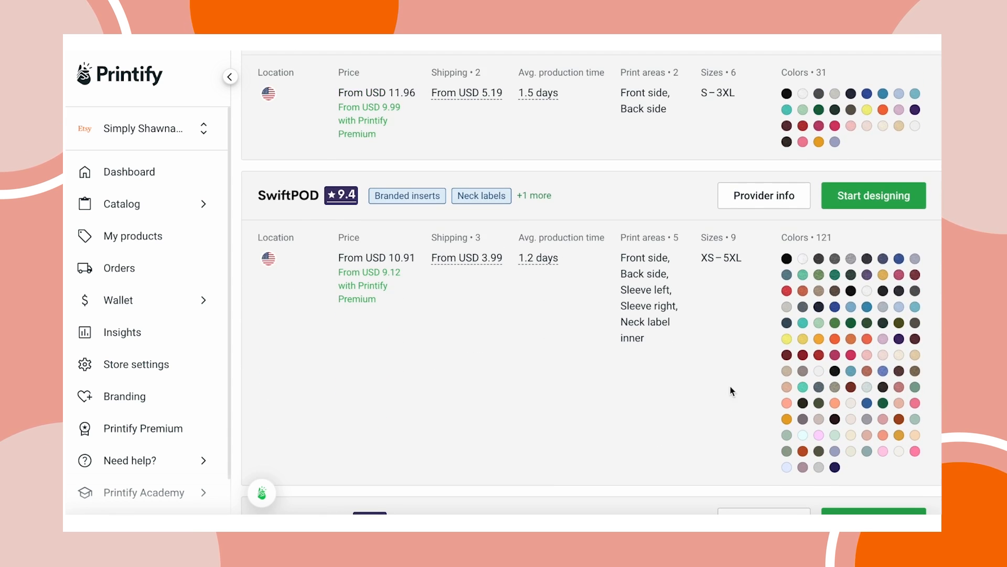
click(864, 197)
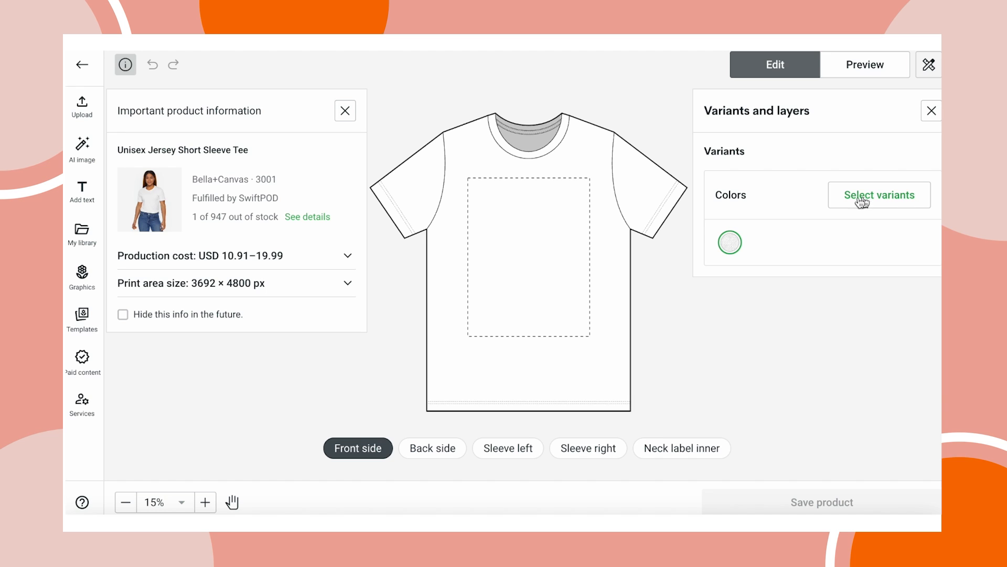
Step: Add Dark Grey Heather to the tee's selected color variants
click(886, 202)
click(729, 269)
scroll(750, 309, down, 4)
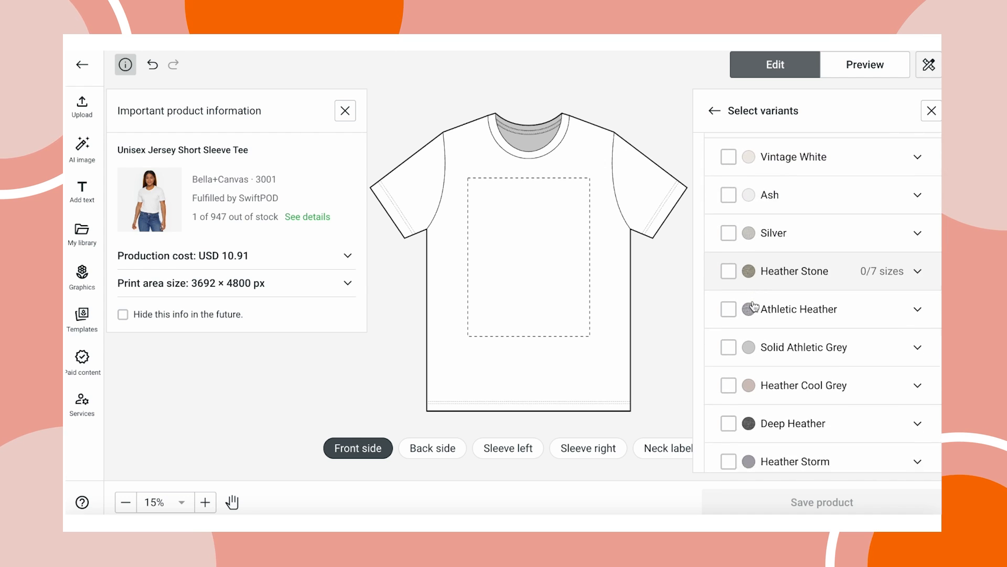
scroll(754, 307, down, 5)
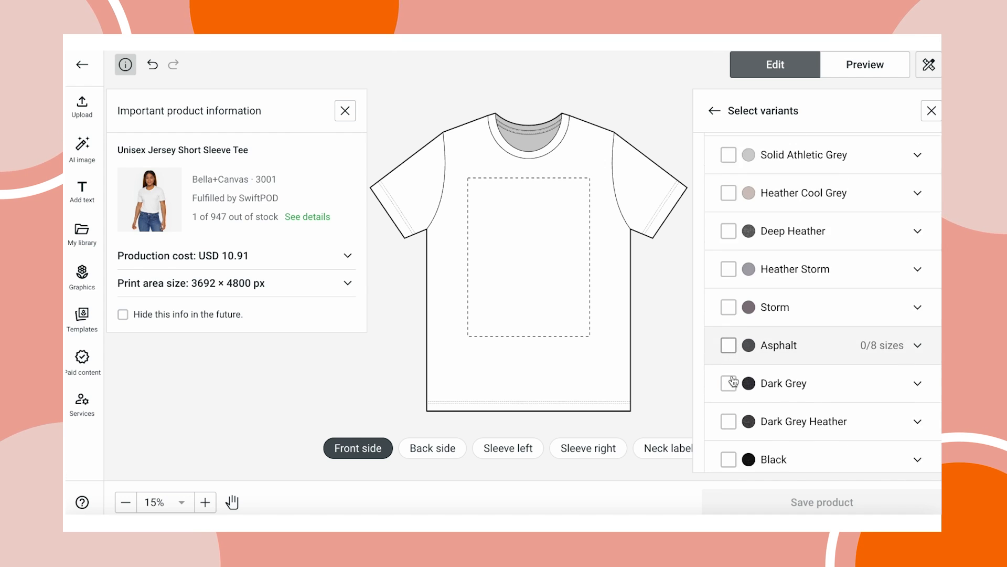
scroll(734, 388, down, 1)
click(731, 395)
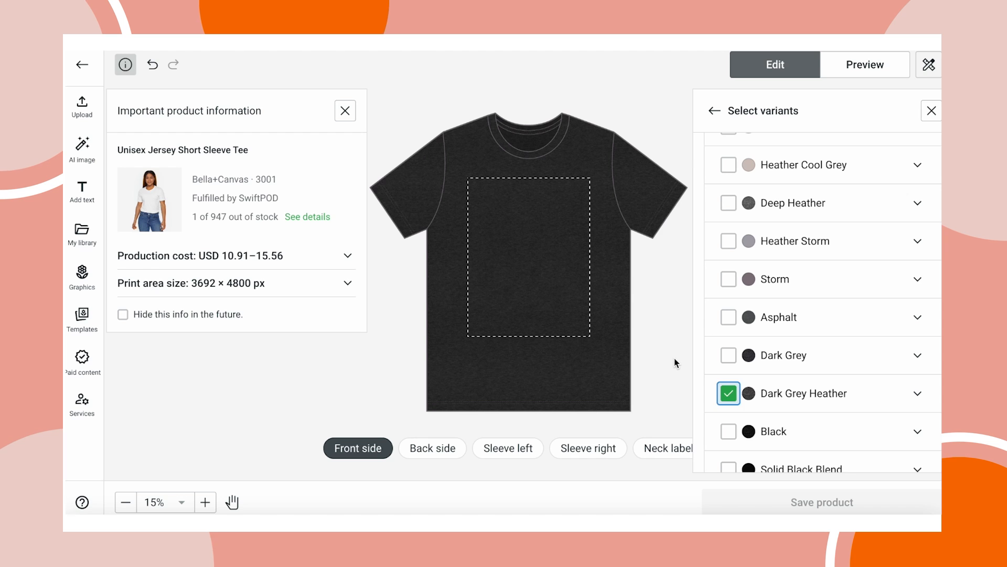
click(714, 111)
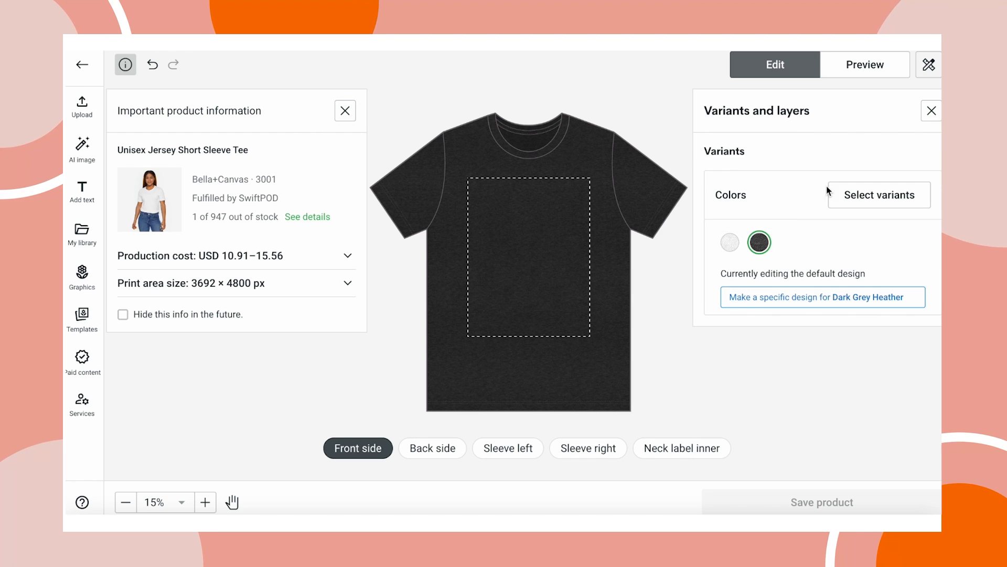
Step: Remove White from the selected color variants, keeping only Dark Grey Heather
click(850, 195)
click(729, 268)
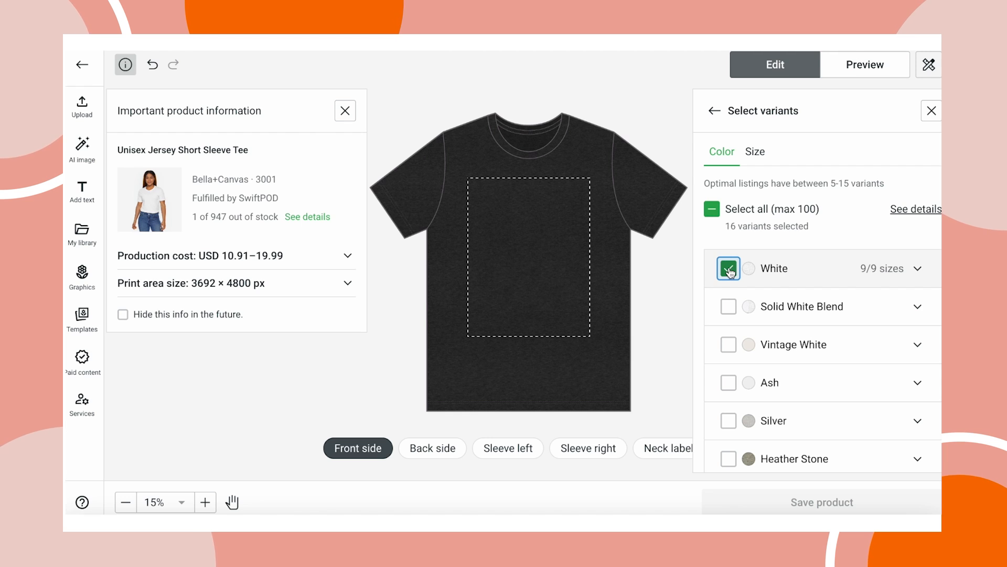
click(729, 269)
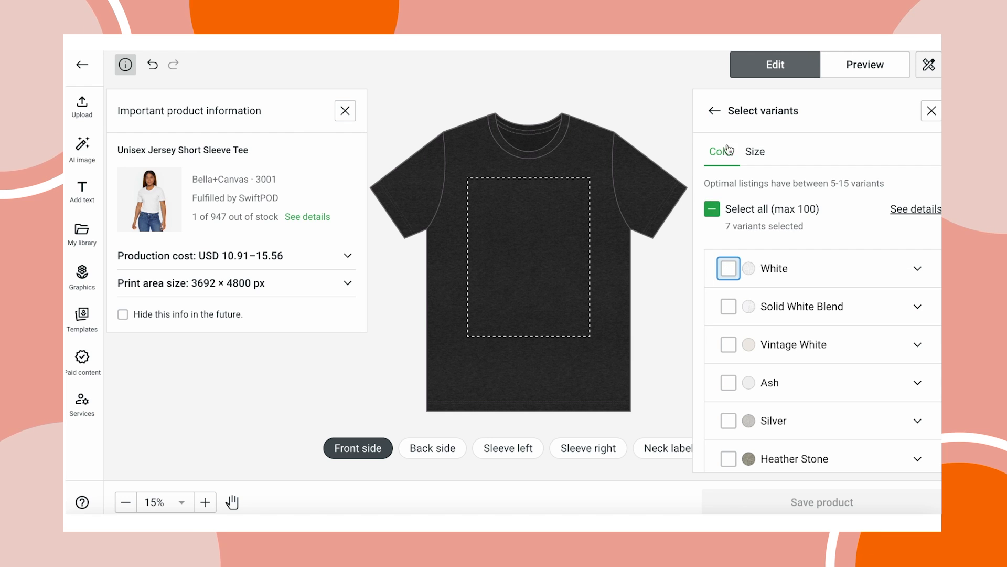
click(715, 113)
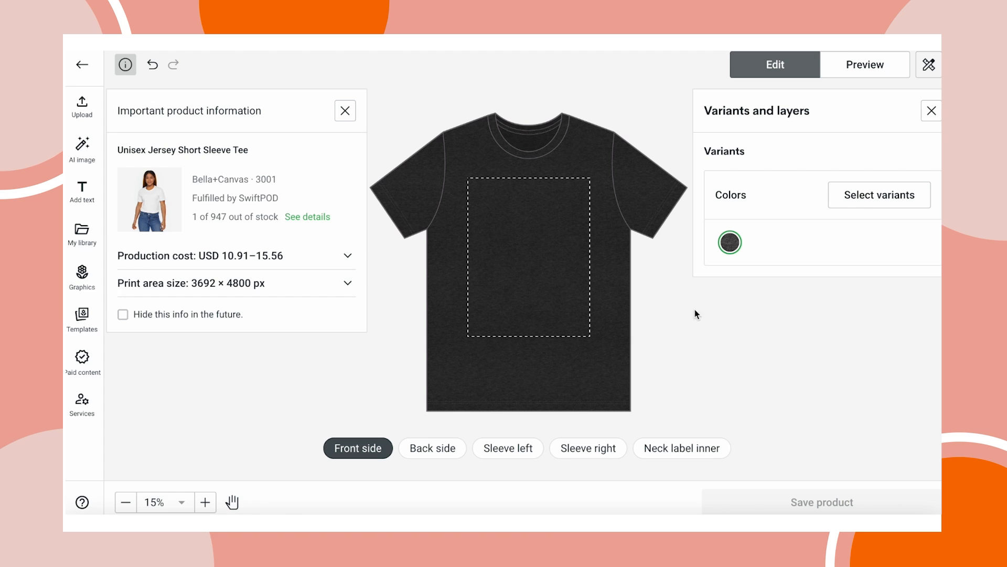
Step: Place IMG_0046 2.PNG from the library on the shirt's front side and save the product as a draft
click(84, 232)
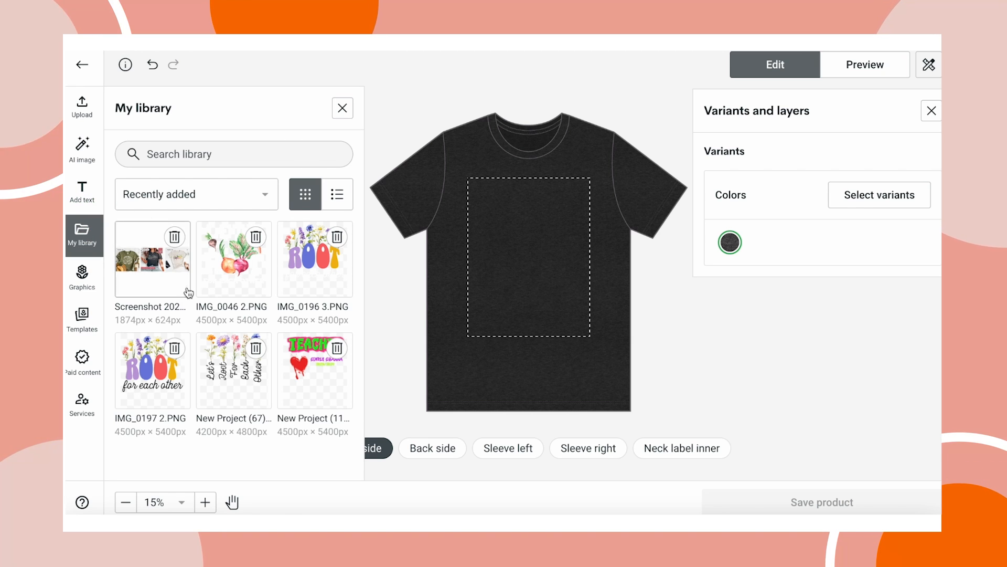
click(243, 268)
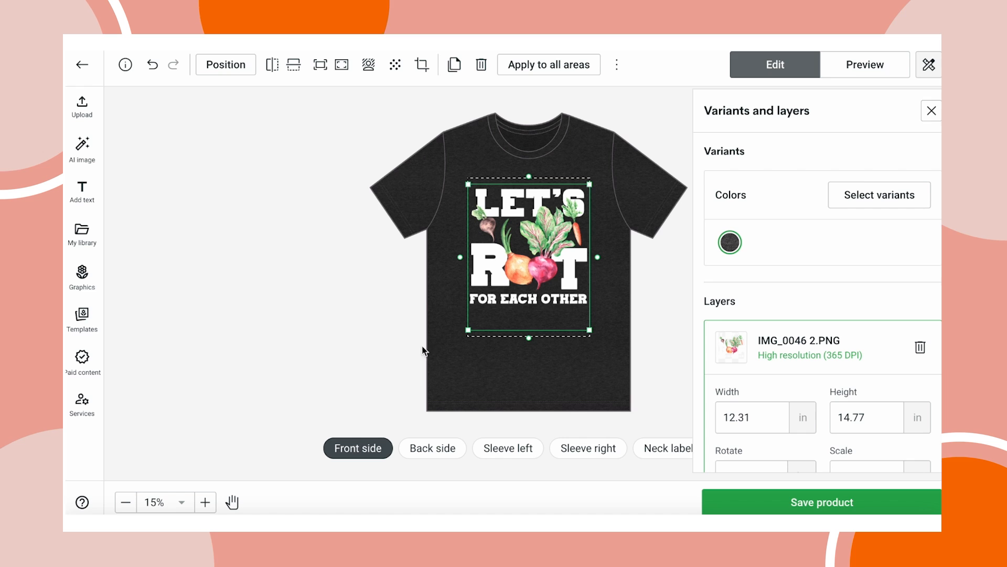
click(765, 505)
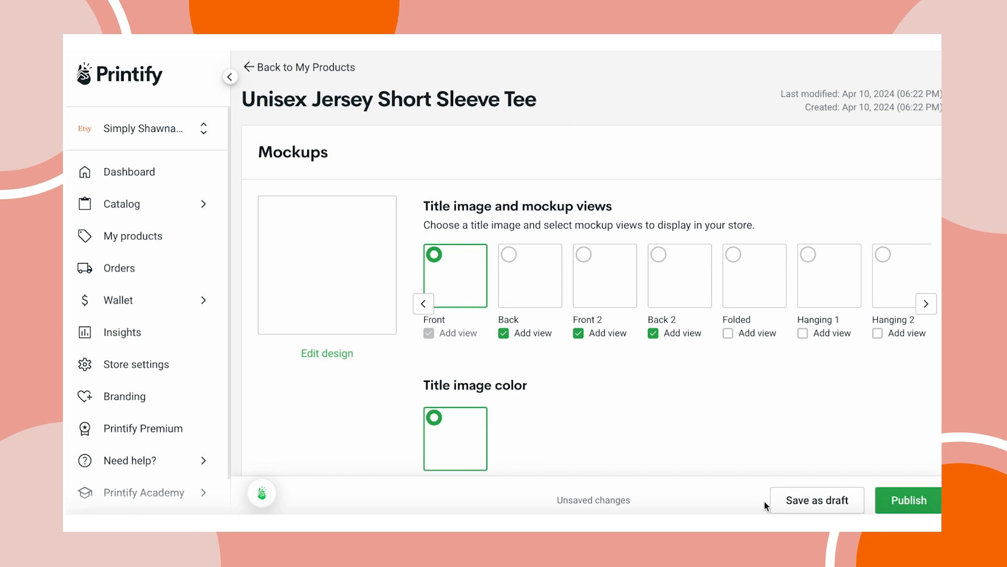
click(799, 502)
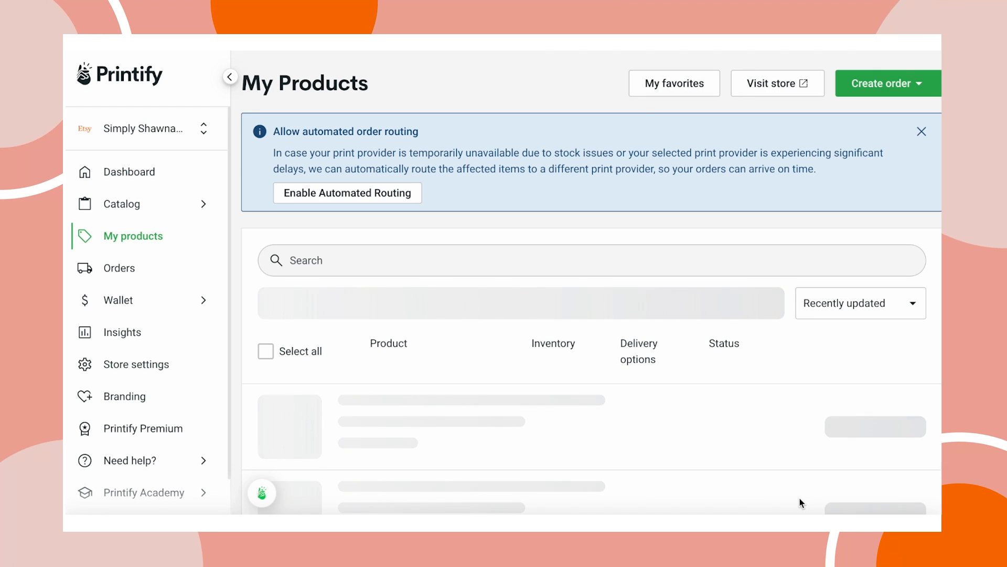
Step: Open the unpublished Unisex Jersey Short Sleeve Tee from the product list
scroll(722, 357, down, 2)
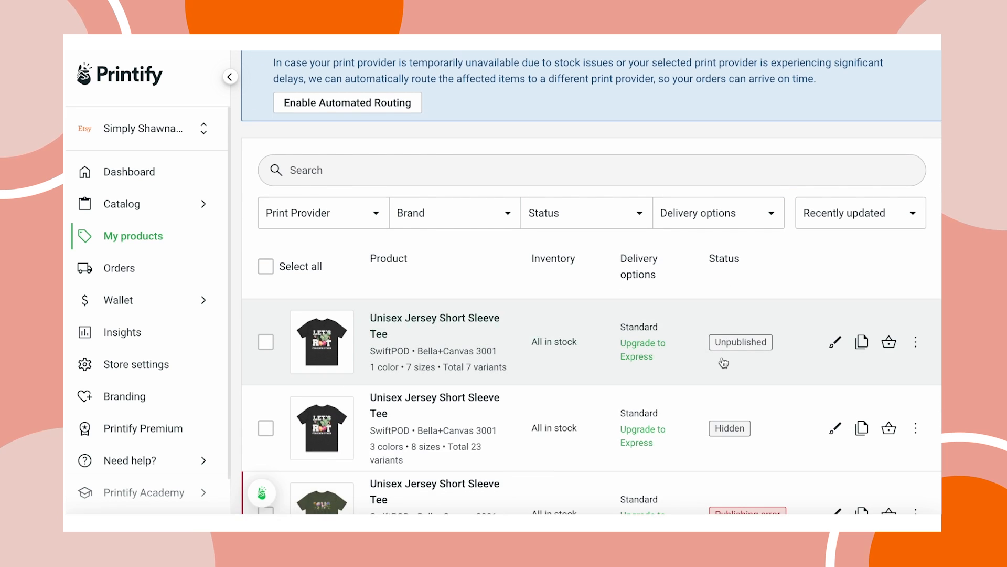
scroll(723, 359, down, 2)
scroll(723, 362, up, 1)
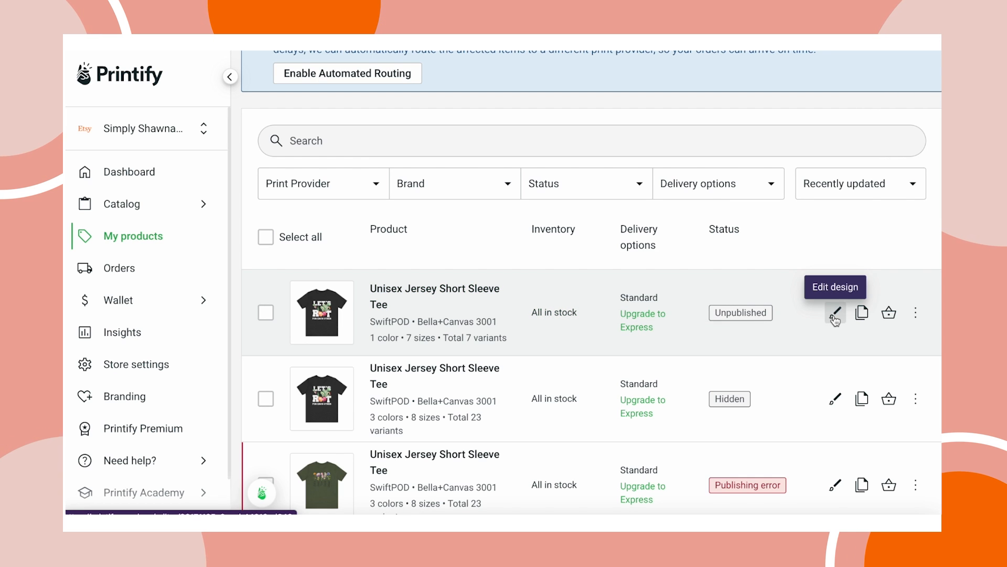
click(447, 291)
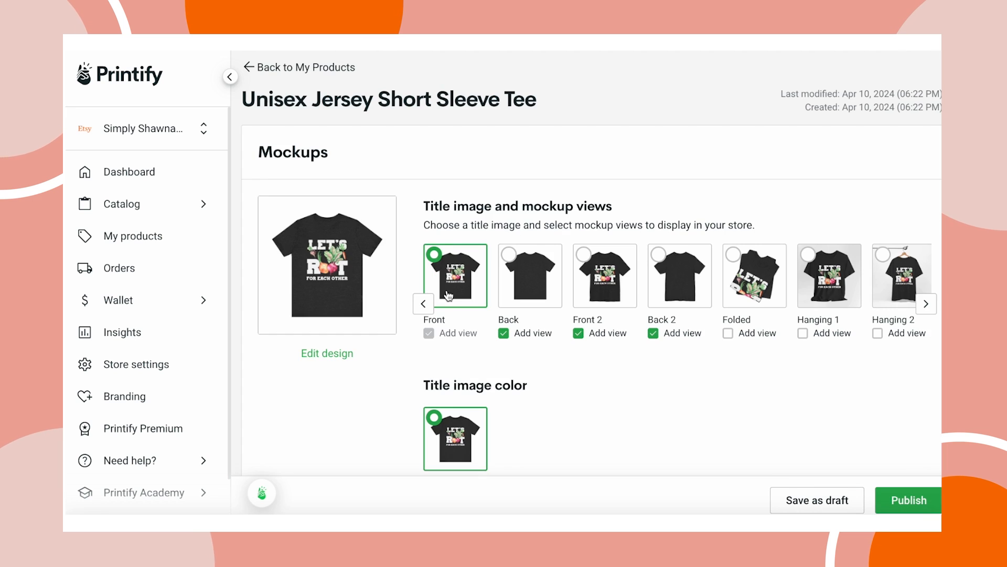
Step: Examine the tee's description, shipping options and the SKUs and retail prices in its pricing table
scroll(487, 362, down, 1)
scroll(487, 361, down, 10)
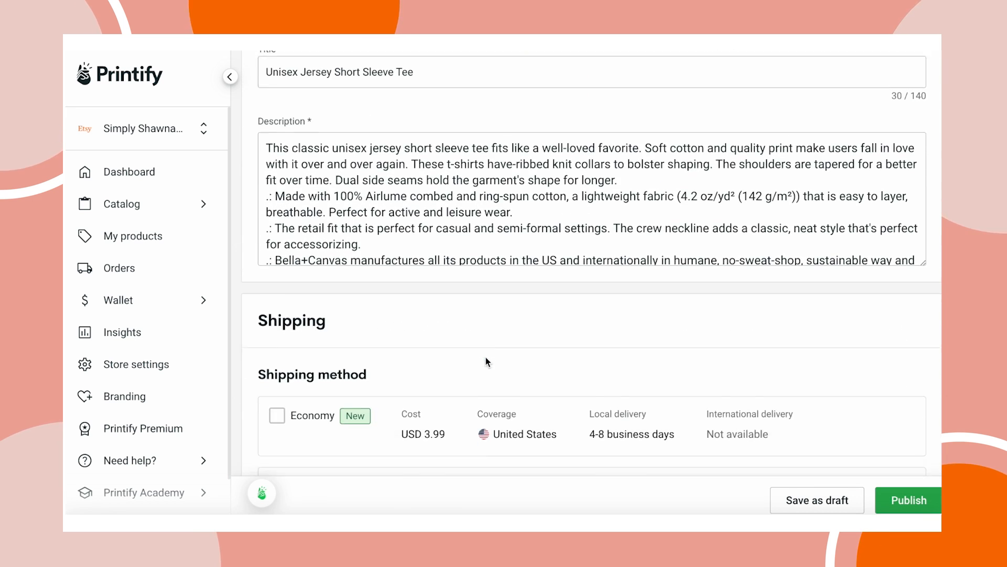
scroll(486, 362, down, 10)
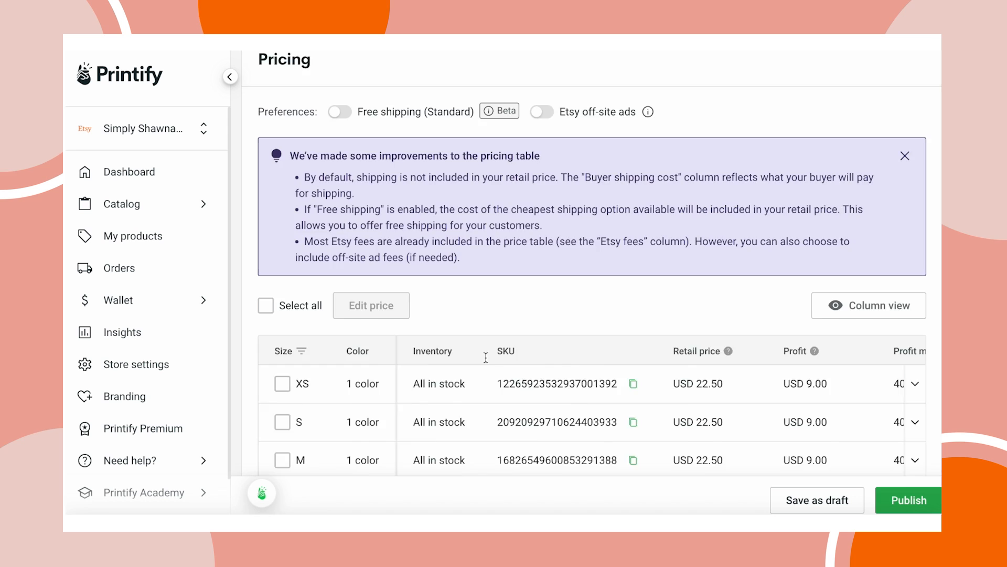
scroll(487, 362, down, 1)
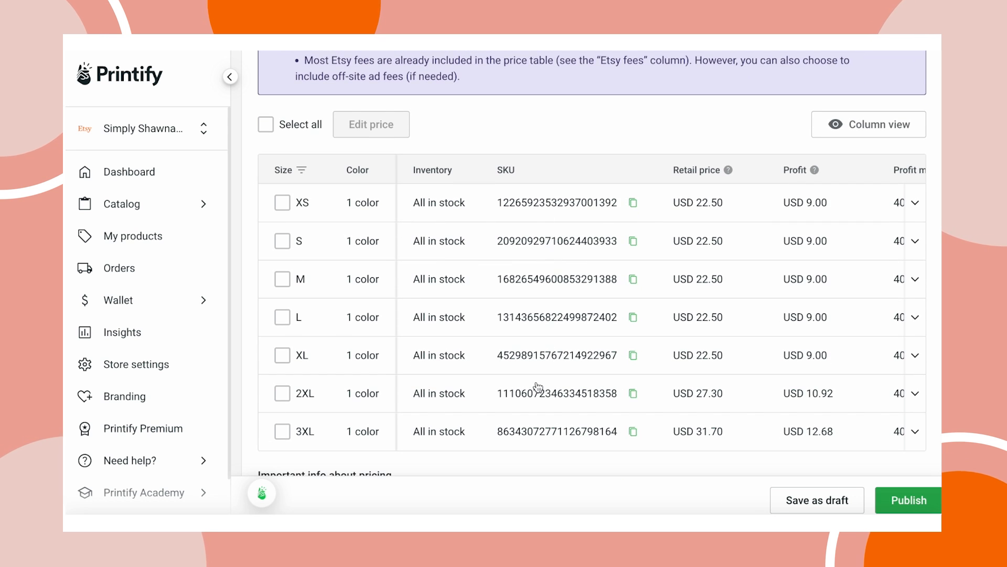
scroll(530, 415, down, 2)
scroll(531, 415, up, 2)
scroll(503, 283, up, 20)
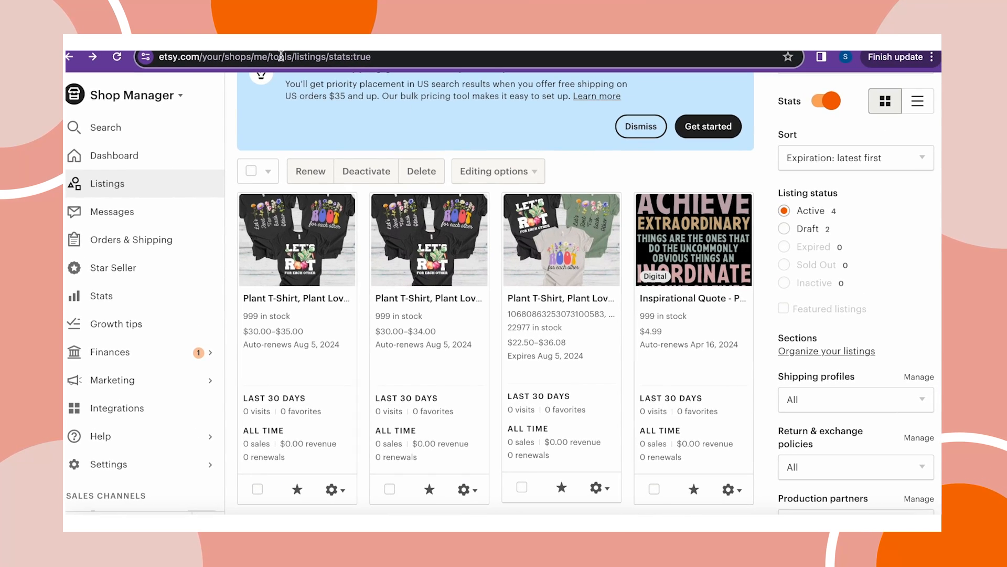
Step: Narrow the Etsy Shop Manager listings window to about half the screen, beside the Printify product page
drag(941, 238, 525, 237)
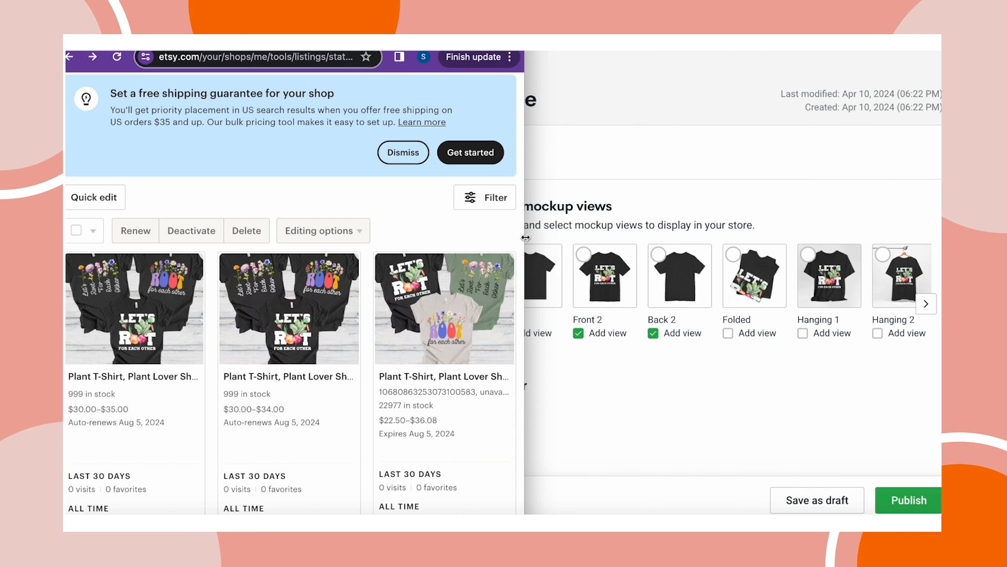
drag(420, 38, 437, 39)
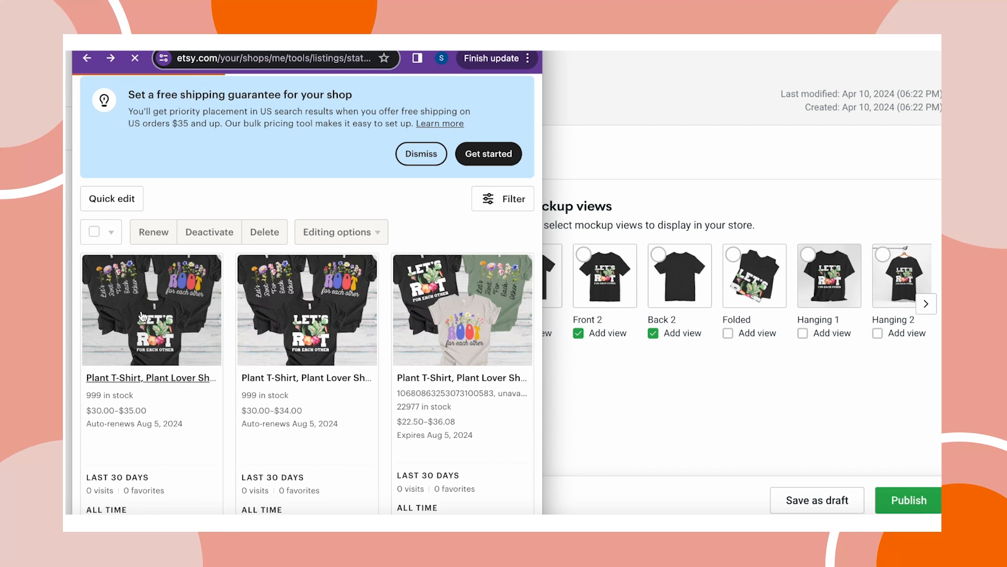
Step: Examine the photos and the size and design variations of the first Plant T-Shirt listing in the listing editor
scroll(252, 357, down, 8)
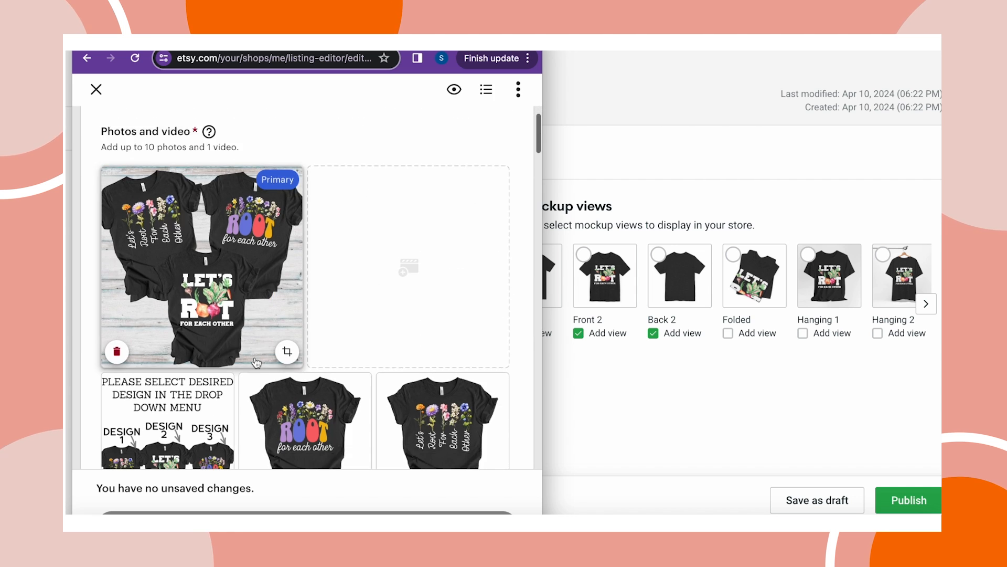
scroll(256, 363, down, 10)
scroll(256, 363, down, 6)
scroll(255, 359, up, 10)
scroll(255, 361, up, 4)
mouse_move(137, 226)
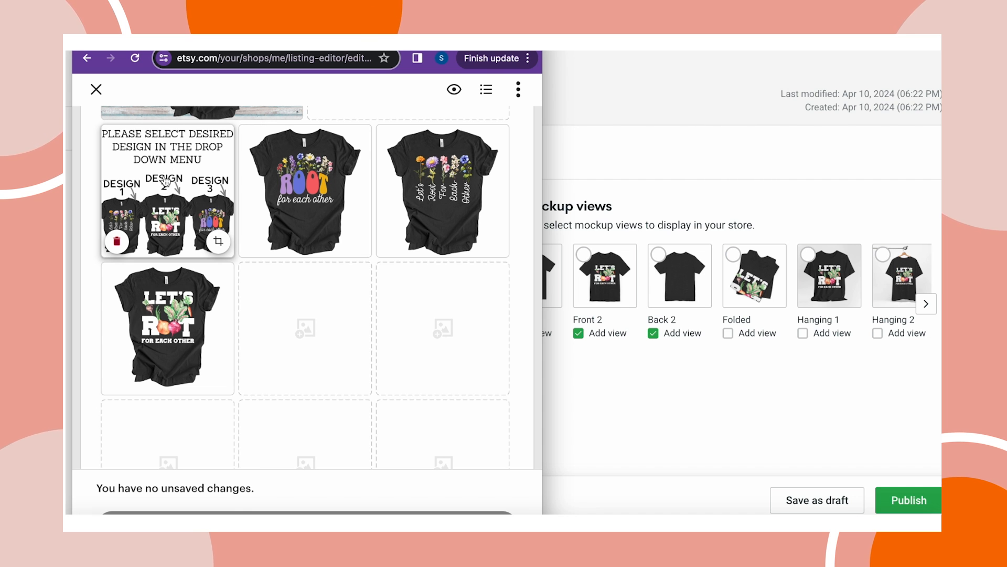
scroll(301, 348, down, 1)
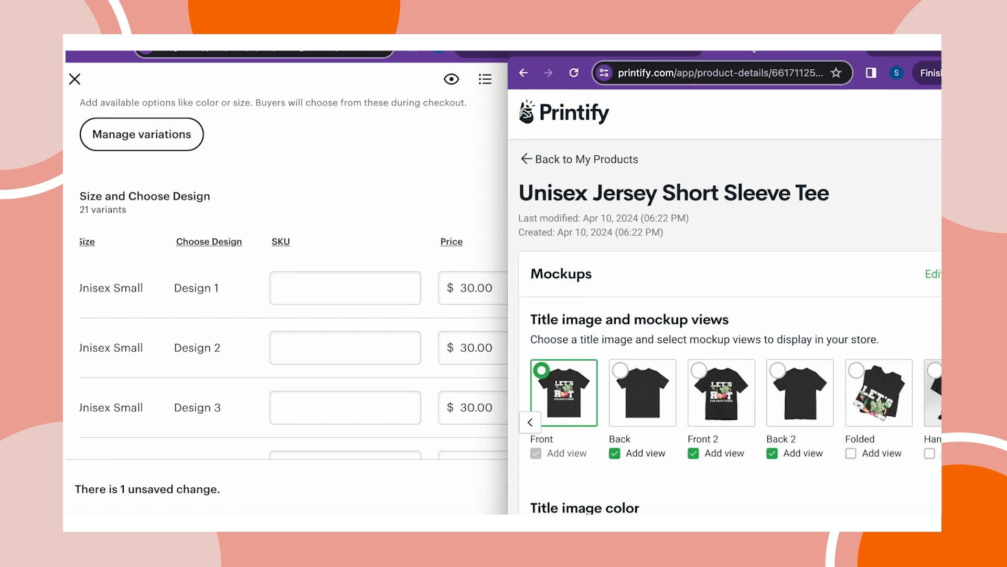
Step: Examine the tee's size variant cards in the Printify pricing section for their SKUs
drag(787, 33, 793, 22)
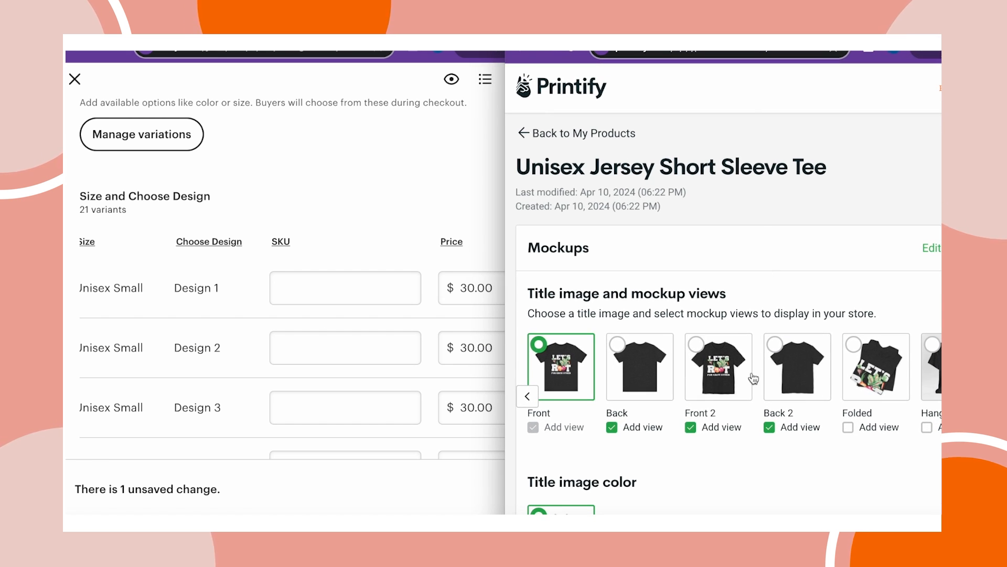
scroll(754, 361, down, 15)
scroll(751, 376, down, 15)
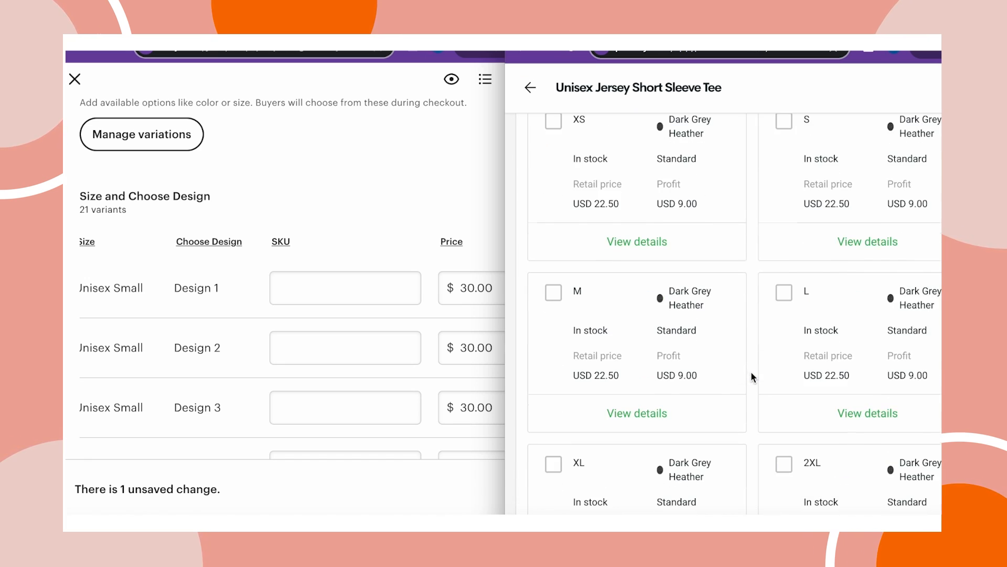
scroll(751, 373, up, 3)
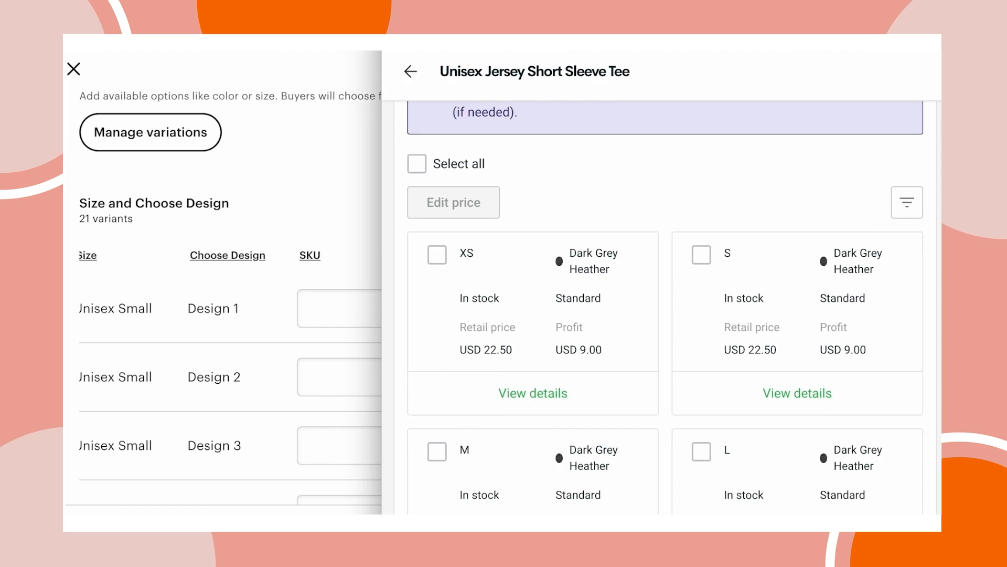
scroll(712, 350, down, 3)
scroll(711, 348, down, 10)
scroll(711, 347, up, 7)
scroll(711, 347, up, 5)
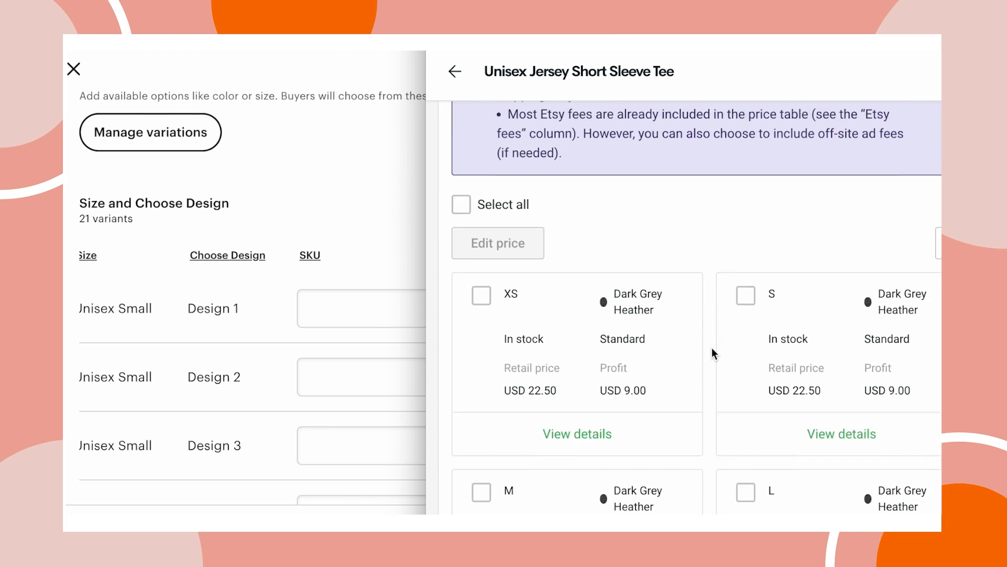
Step: Widen the Printify window until the pricing section shows as a table with a SKU column for every size
drag(424, 308, 365, 308)
scroll(570, 308, up, 10)
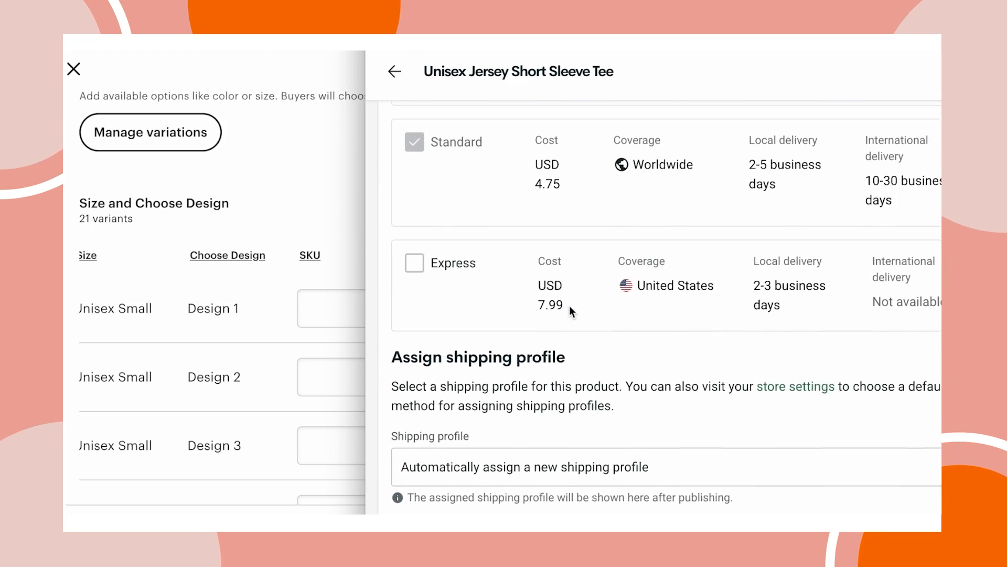
scroll(569, 308, up, 10)
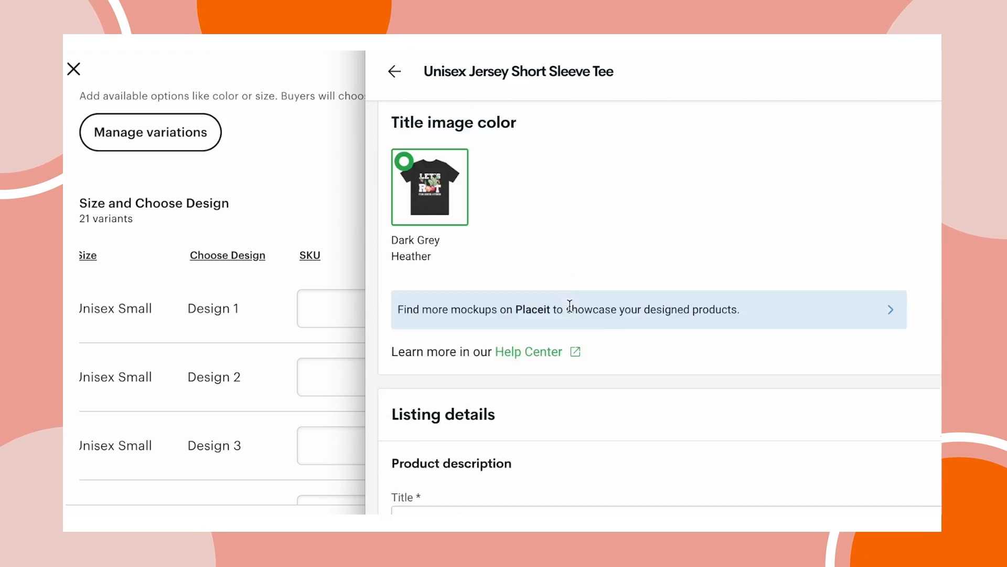
scroll(570, 309, up, 4)
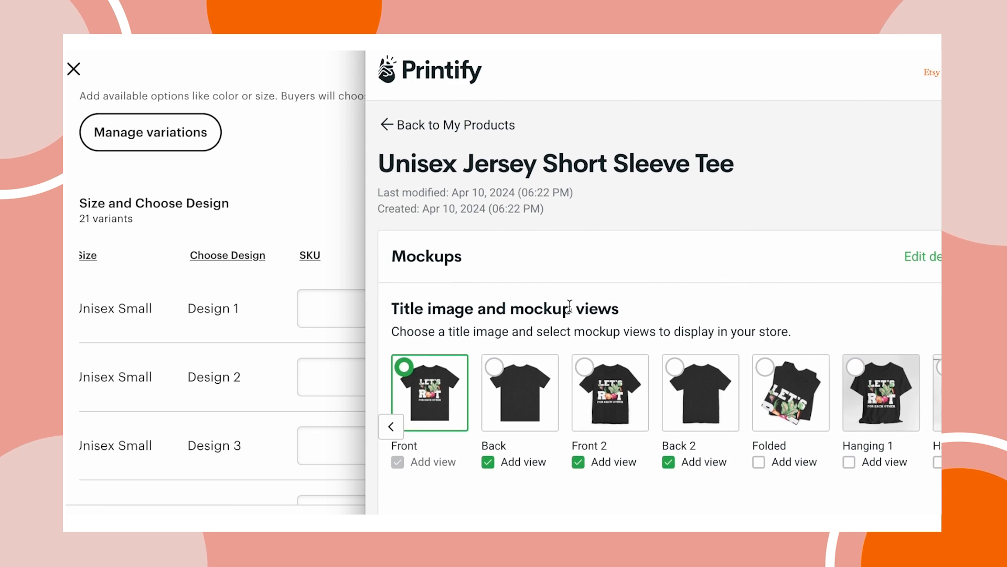
scroll(570, 310, down, 2)
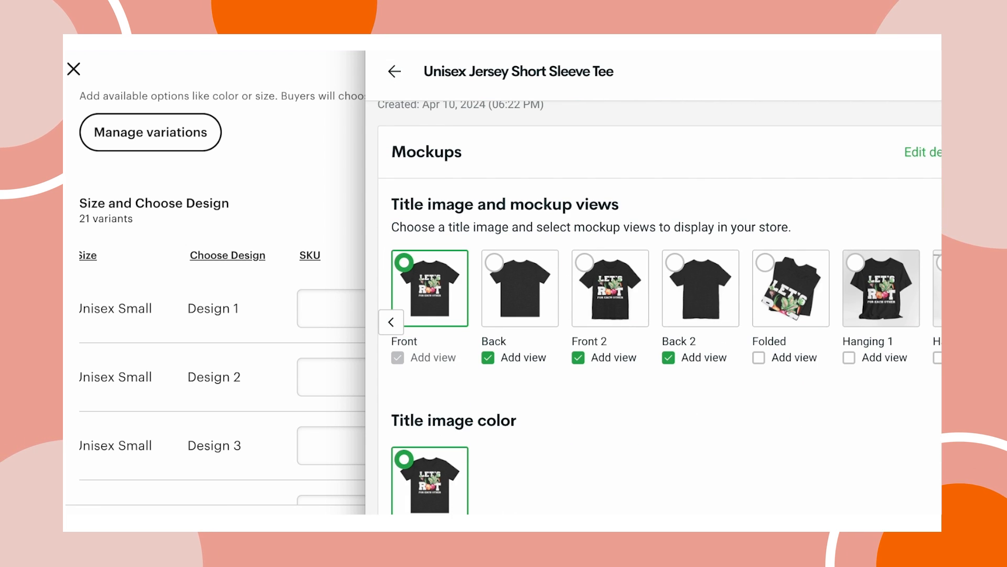
scroll(675, 438, down, 6)
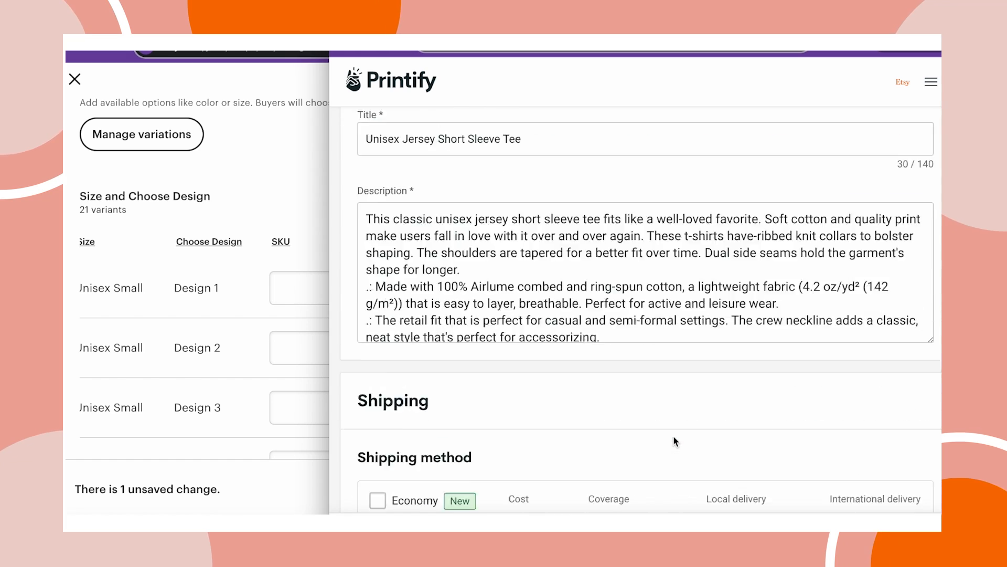
scroll(673, 437, down, 15)
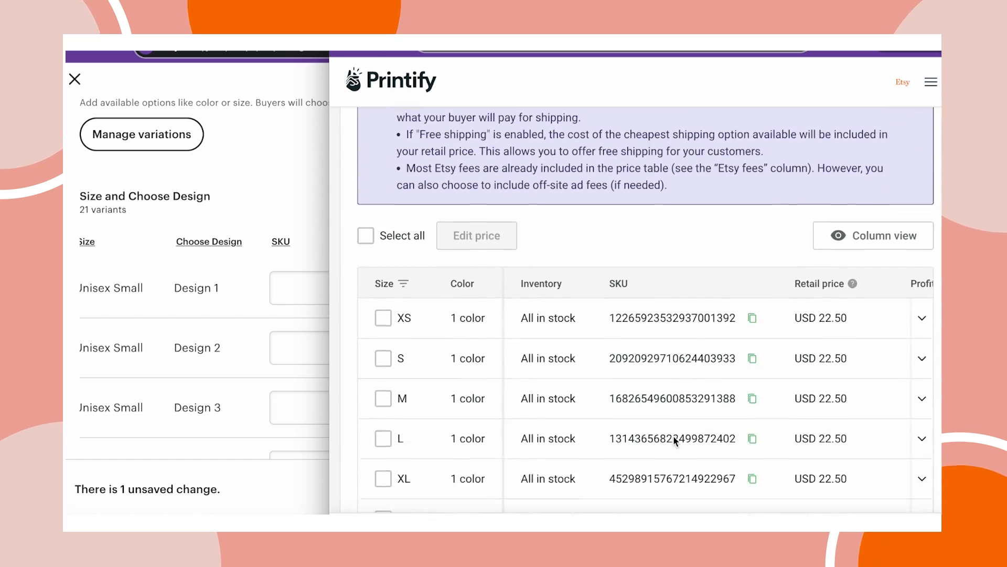
scroll(674, 440, down, 2)
scroll(574, 256, down, 3)
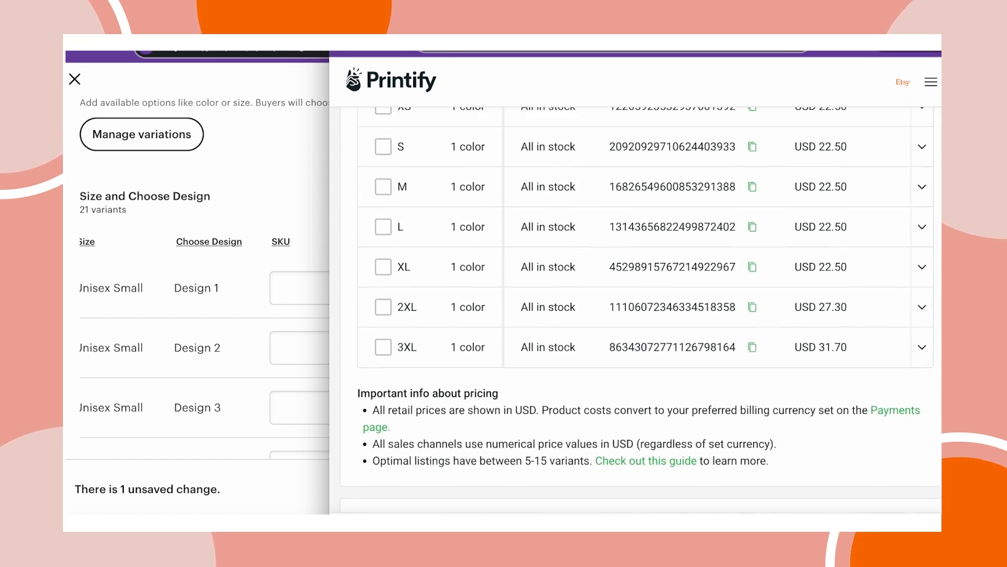
Step: Arrange the Etsy and Printify windows side by side so the listing's SKU fields and the Printify SKUs are both accessible
drag(494, 17, 551, 23)
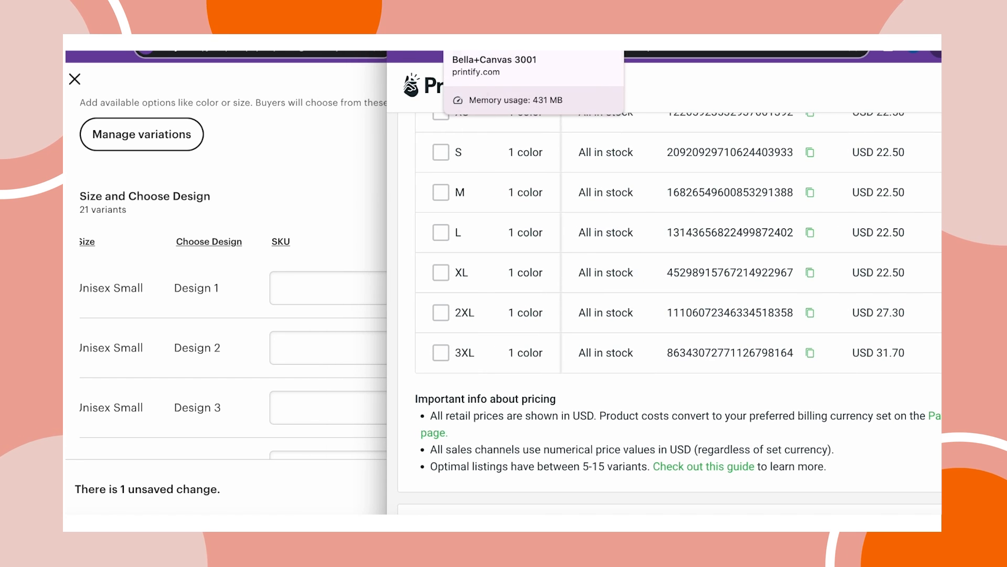
click(292, 166)
scroll(666, 220, up, 3)
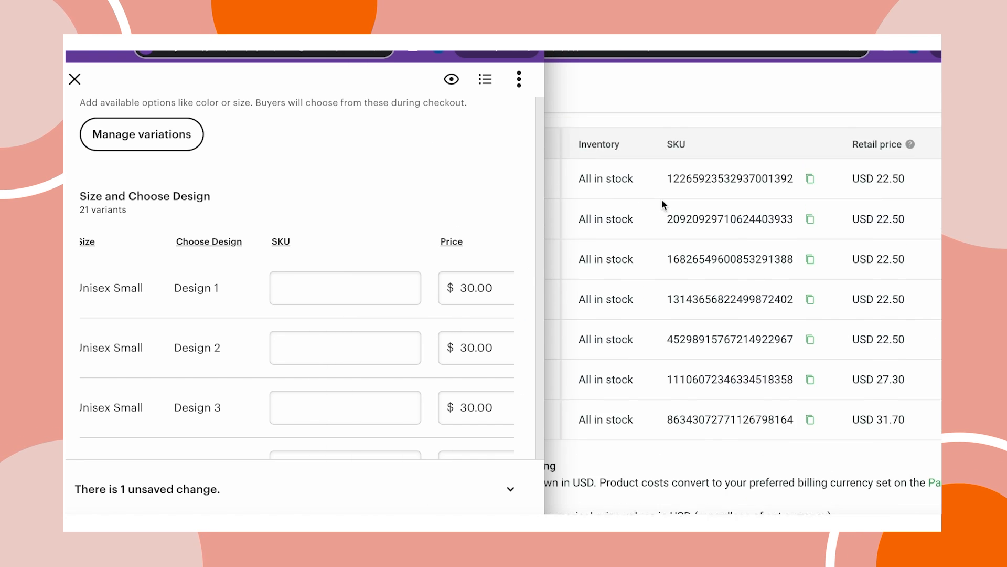
drag(493, 24, 432, 18)
scroll(154, 340, down, 1)
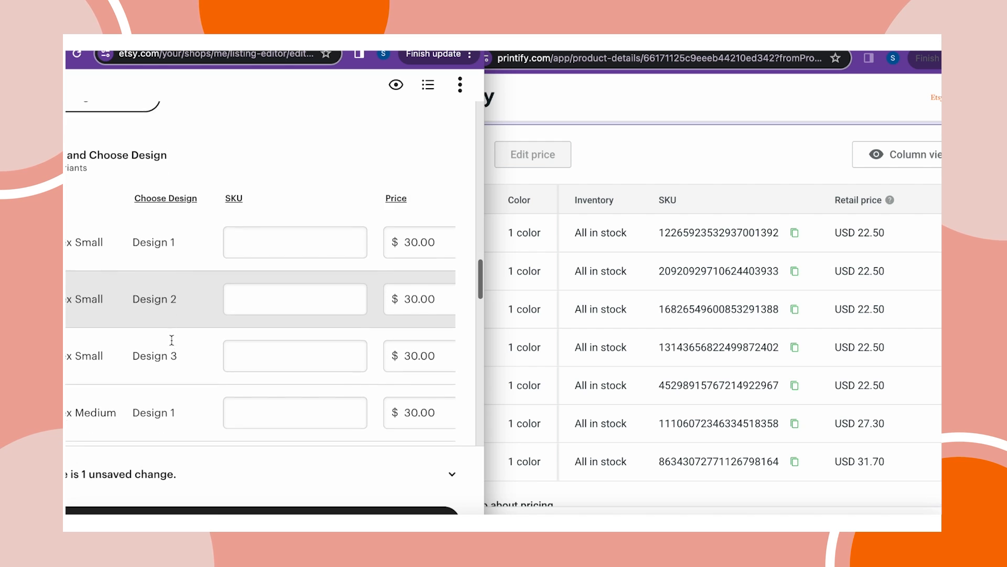
click(636, 289)
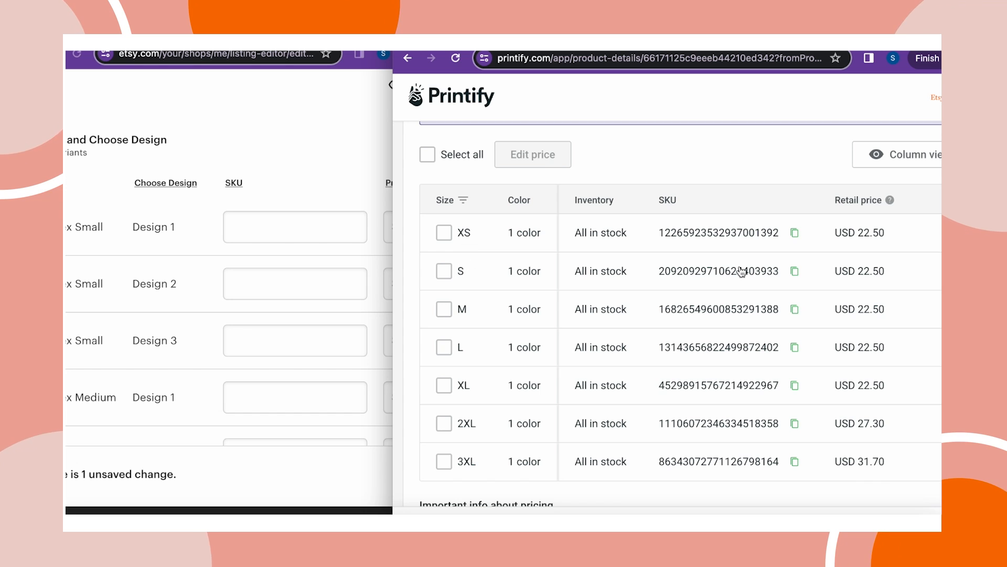
click(677, 278)
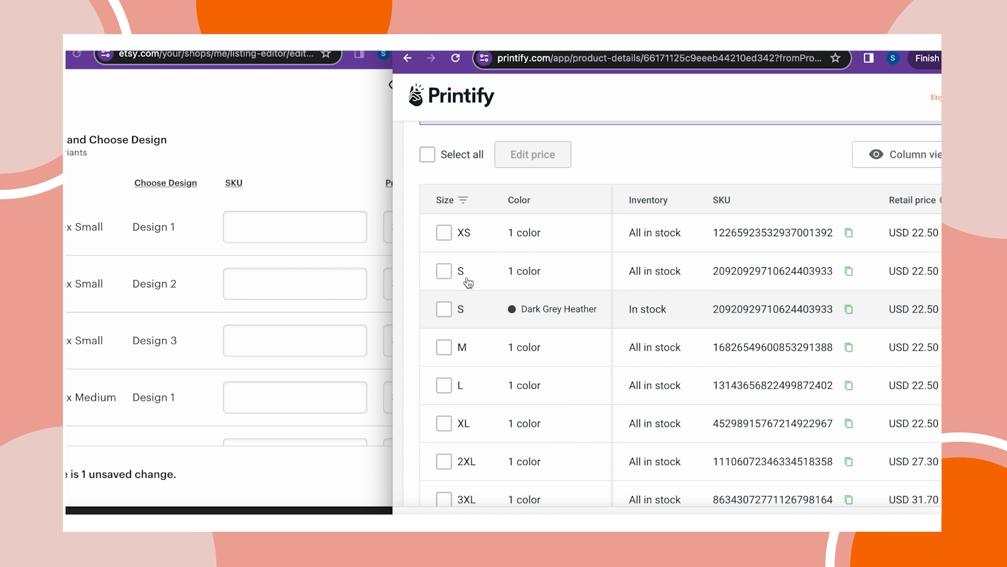
double_click(762, 308)
key(ctrl+c)
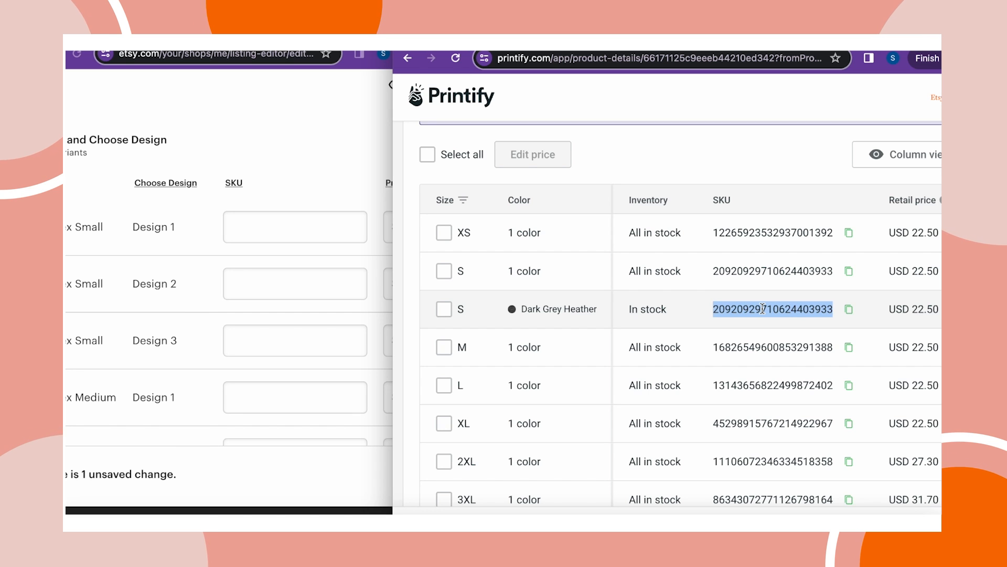
click(349, 301)
click(327, 283)
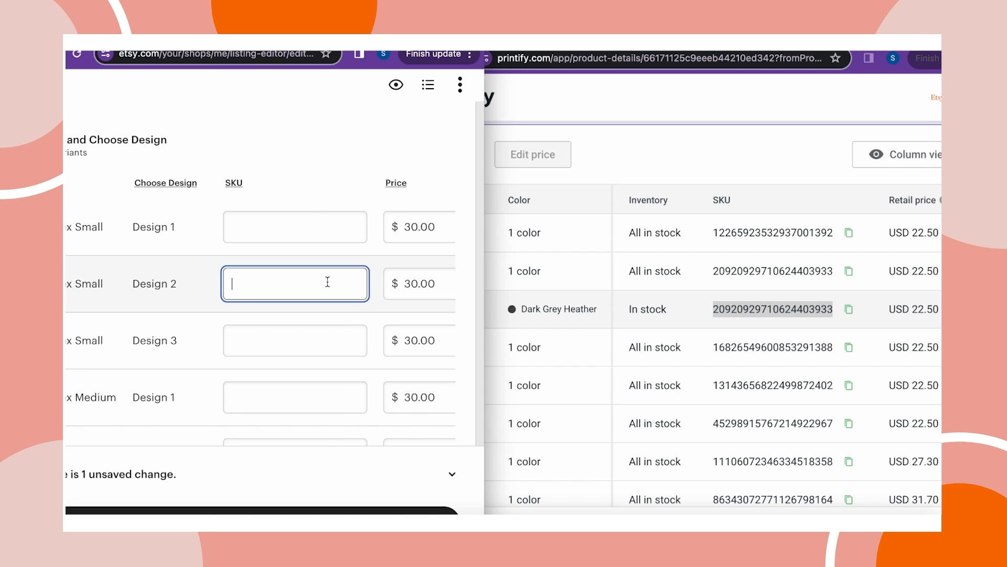
key(ctrl+v)
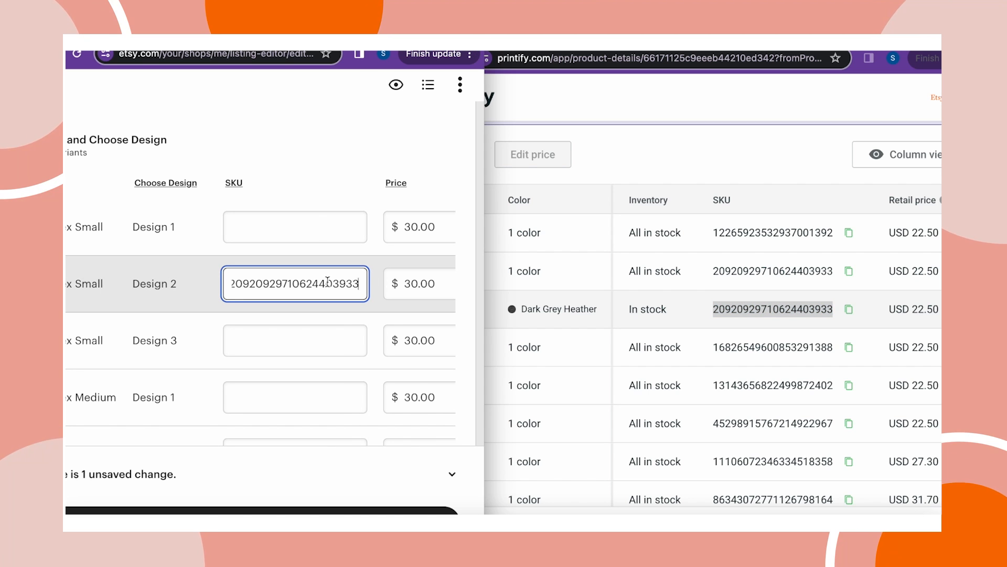
click(642, 354)
scroll(643, 356, down, 2)
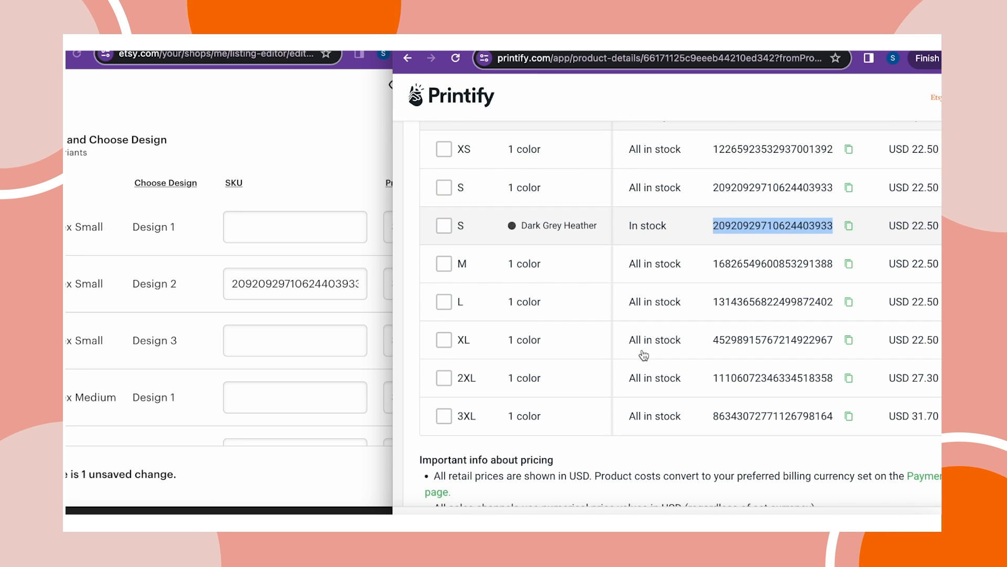
click(735, 278)
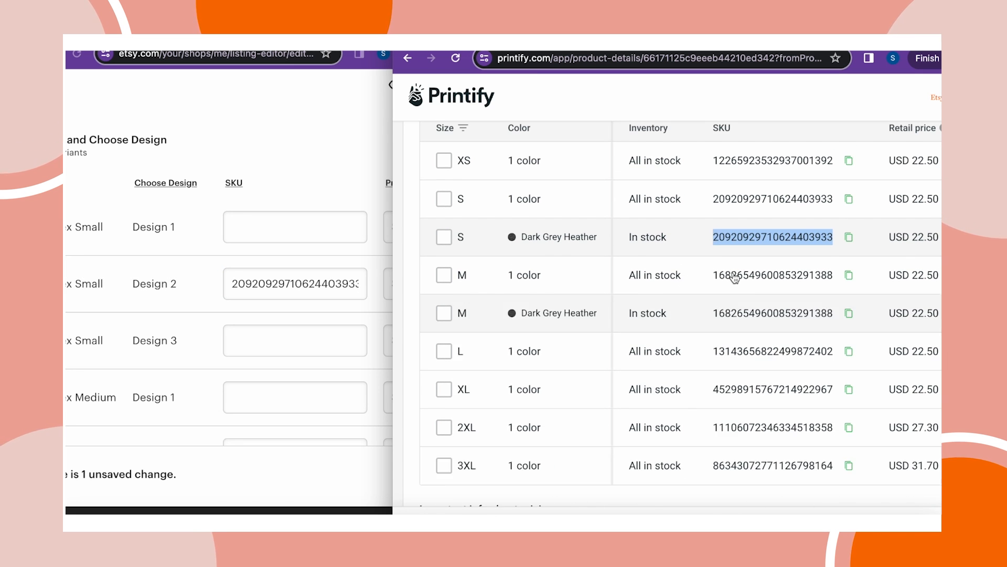
double_click(752, 315)
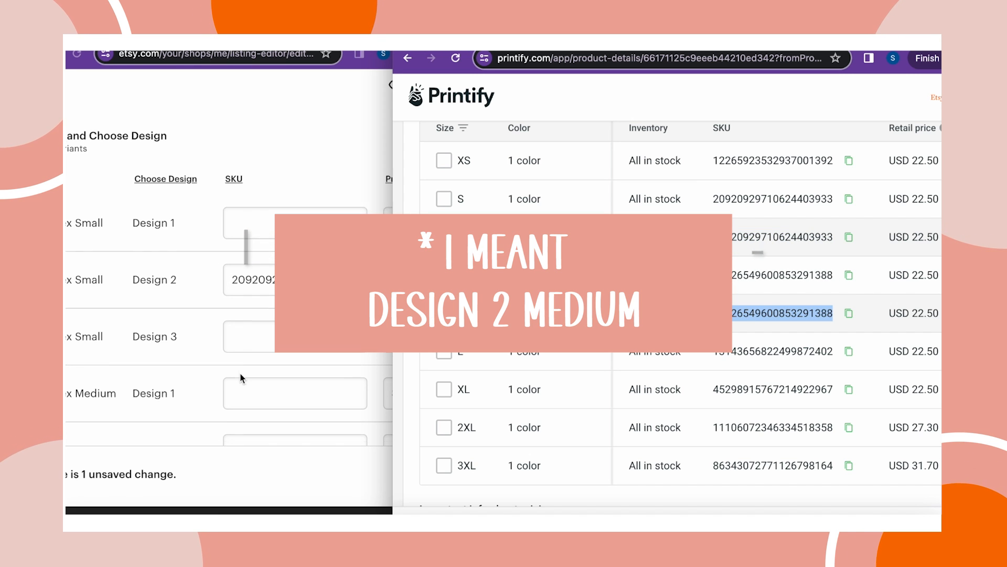
scroll(231, 367, down, 2)
scroll(97, 394, down, 1)
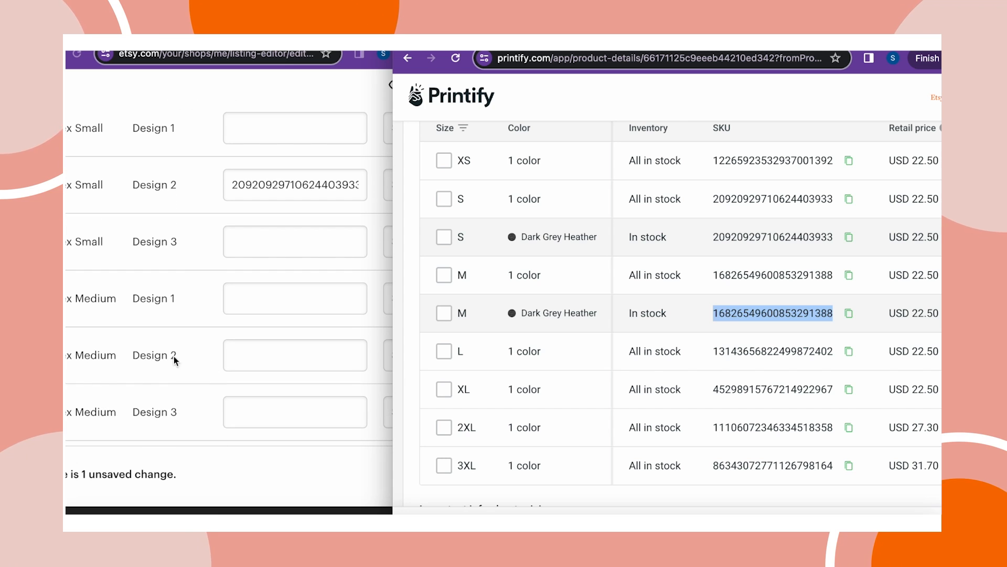
click(249, 358)
click(249, 356)
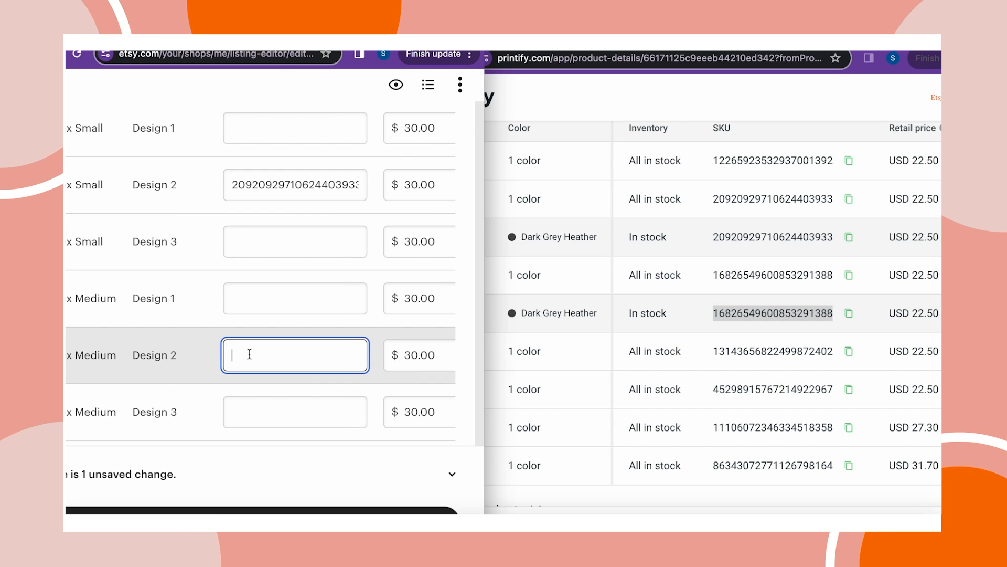
key(ctrl+v)
click(637, 357)
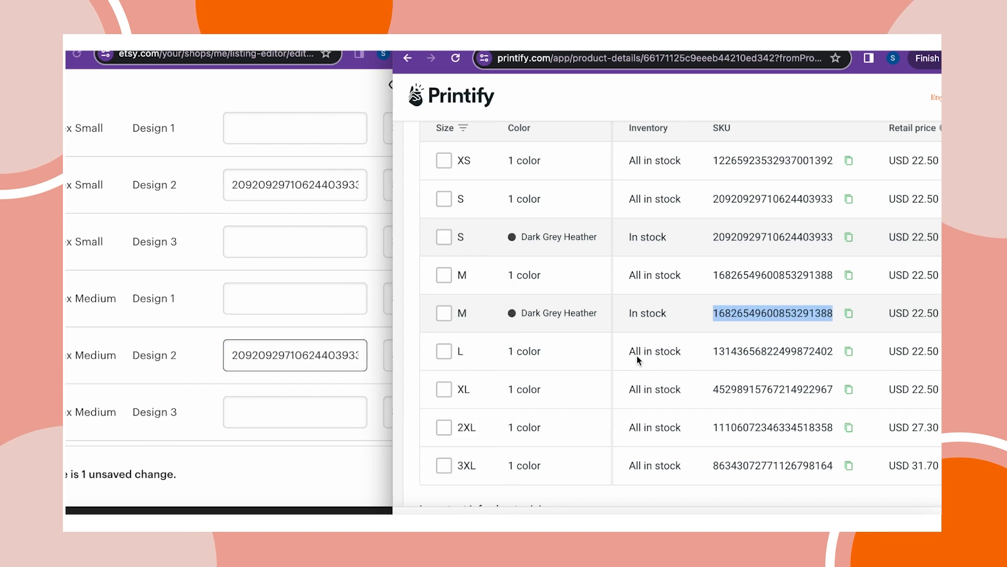
scroll(638, 360, down, 1)
scroll(637, 355, down, 1)
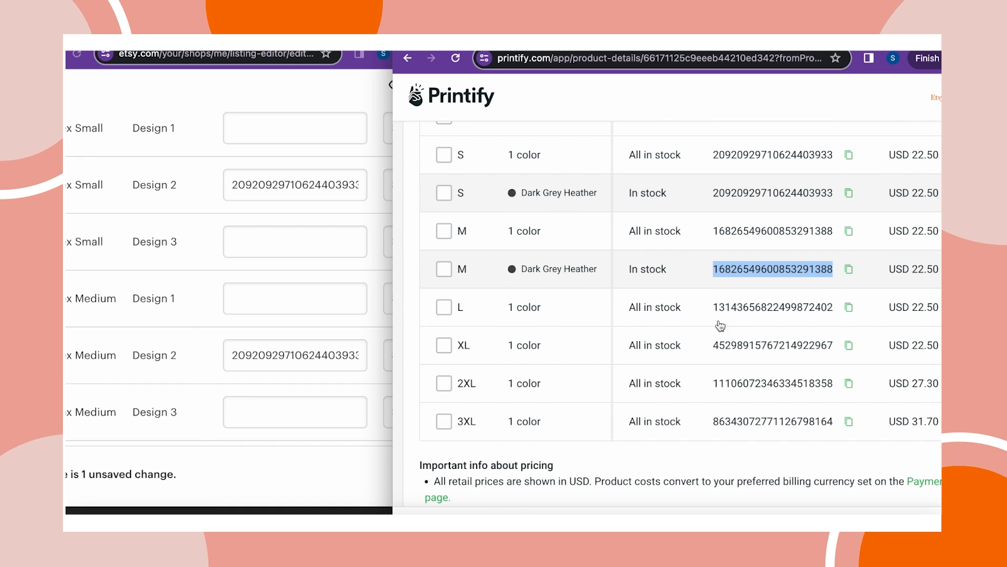
click(740, 314)
double_click(741, 346)
key(ctrl+c)
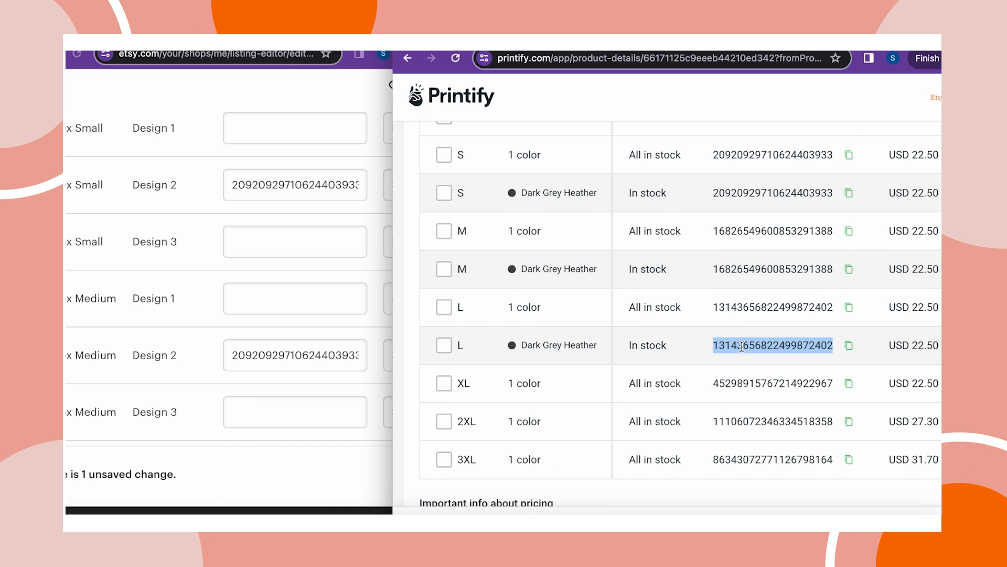
scroll(321, 344, down, 3)
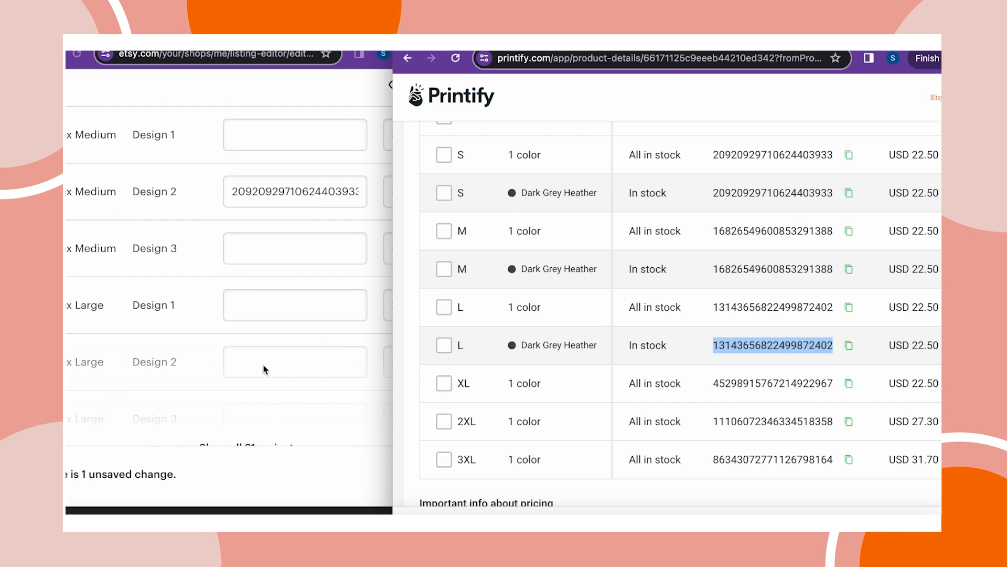
click(262, 363)
key(ctrl+v)
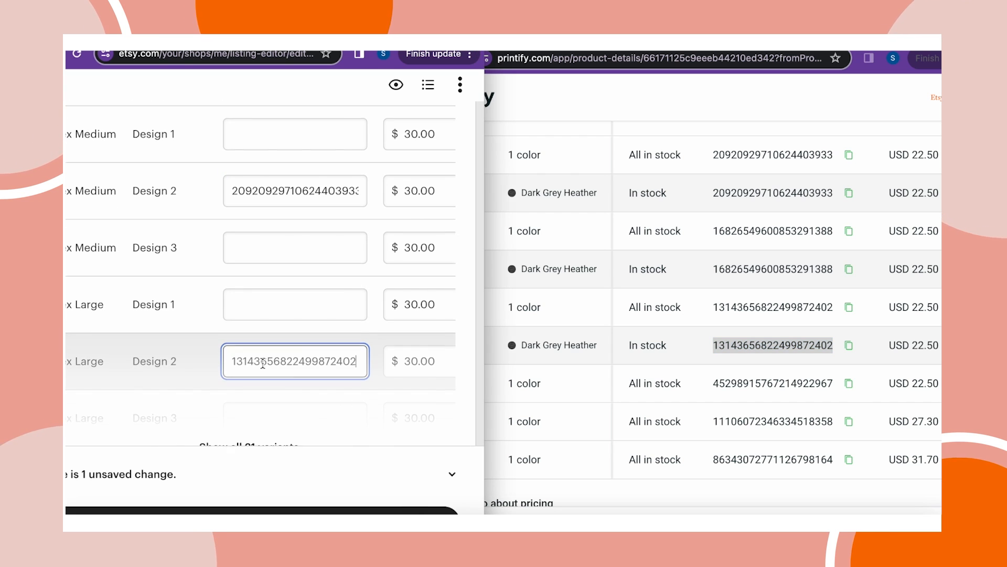
Step: Expand the Etsy listing's variation table to show all variants, including the XL sizes
scroll(263, 362, down, 2)
click(262, 348)
scroll(262, 349, down, 2)
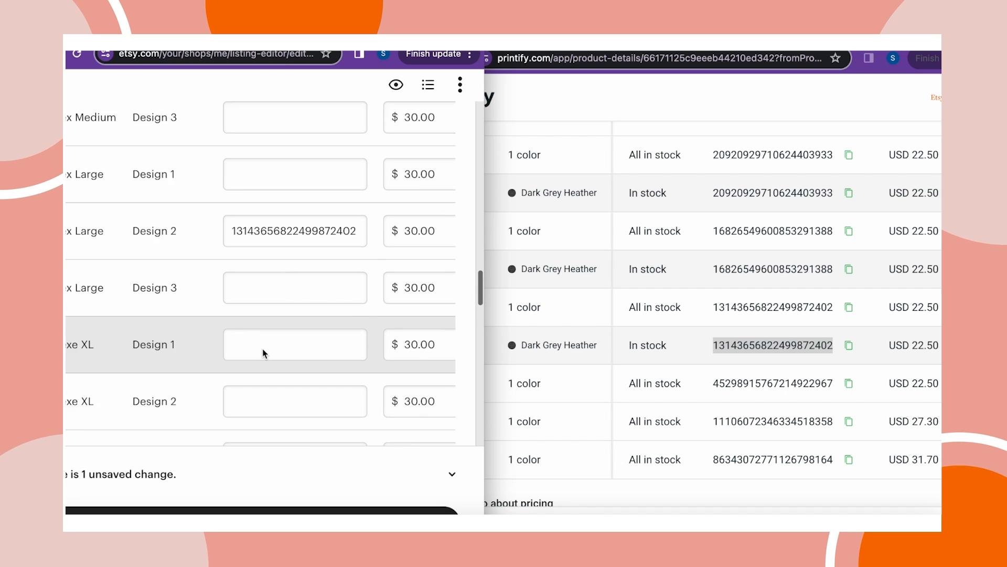
scroll(260, 331, down, 1)
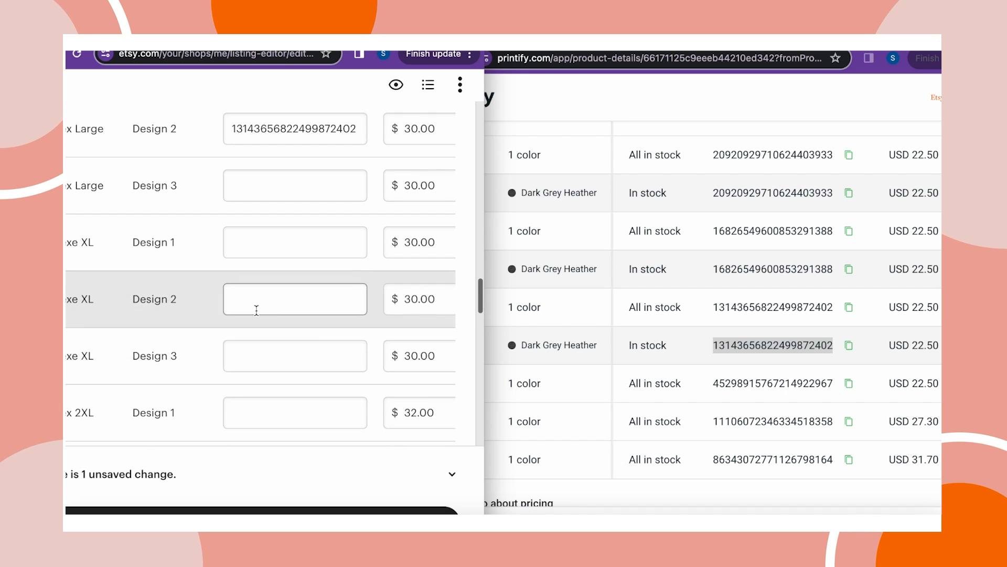
scroll(747, 369, down, 1)
click(747, 369)
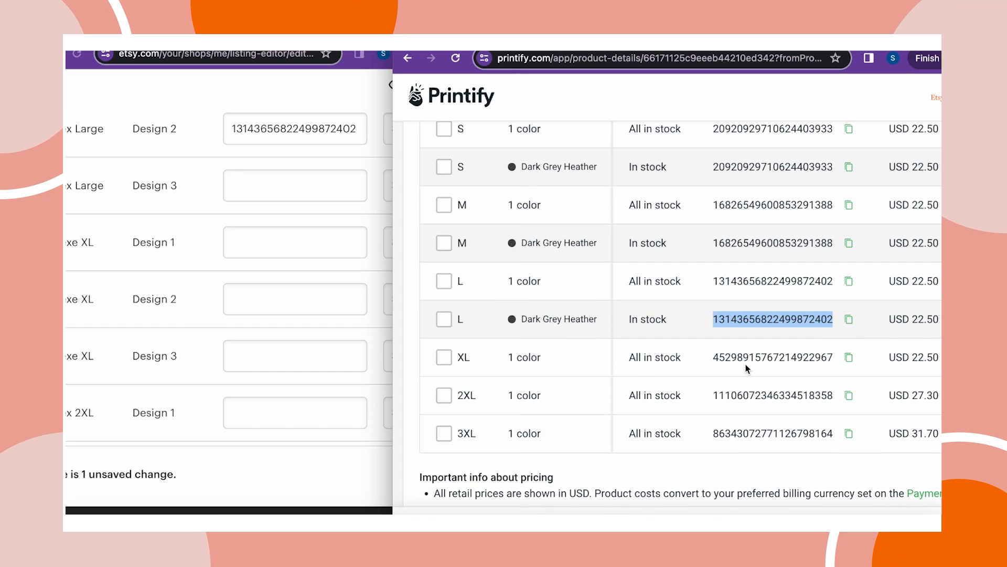
click(792, 362)
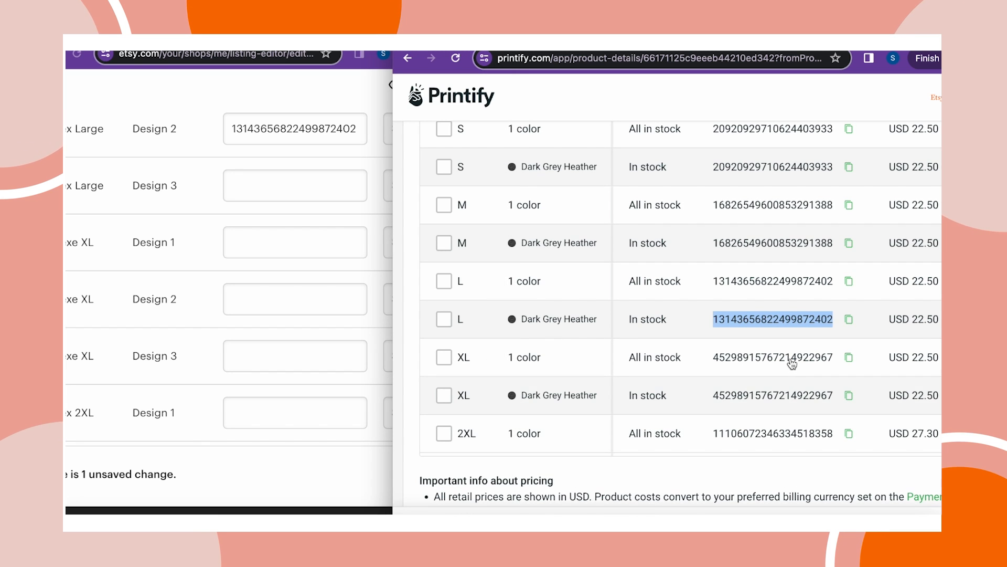
double_click(767, 397)
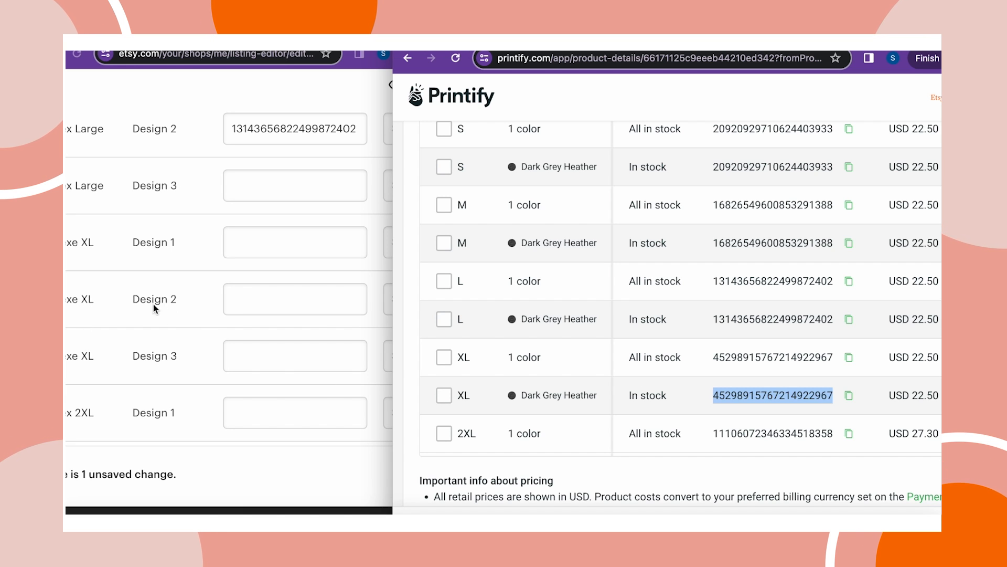
click(245, 299)
click(245, 298)
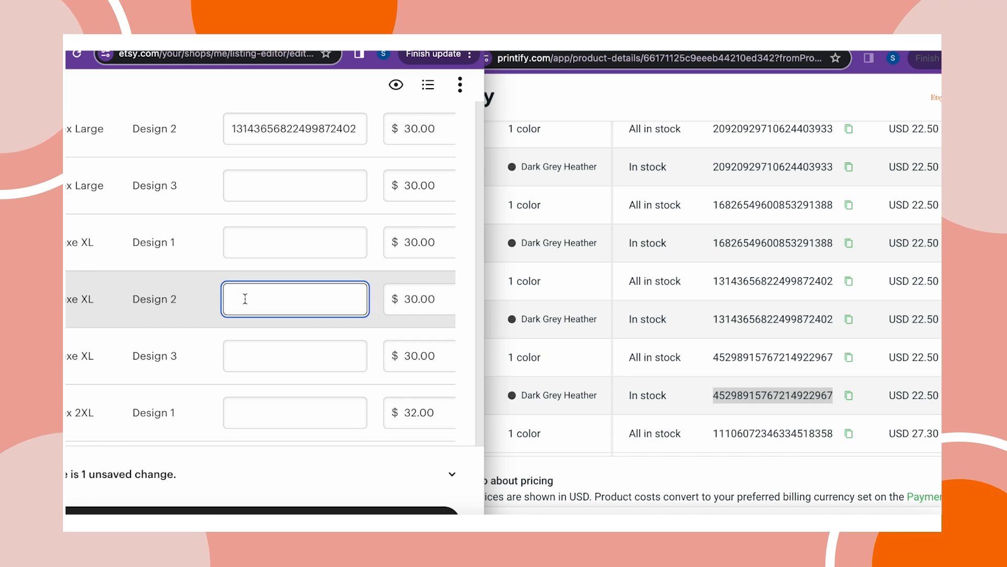
key(ctrl+v)
scroll(292, 346, down, 3)
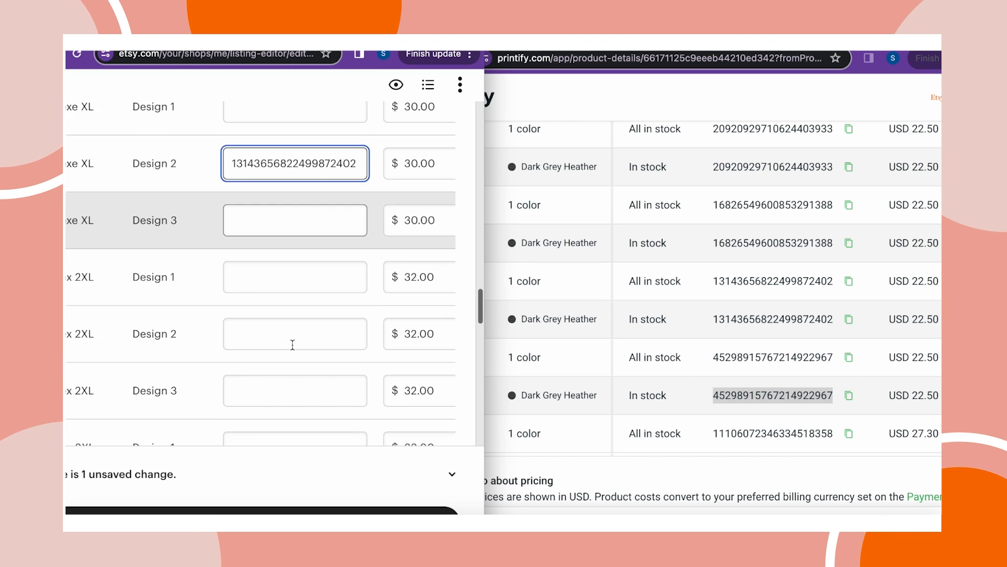
click(651, 367)
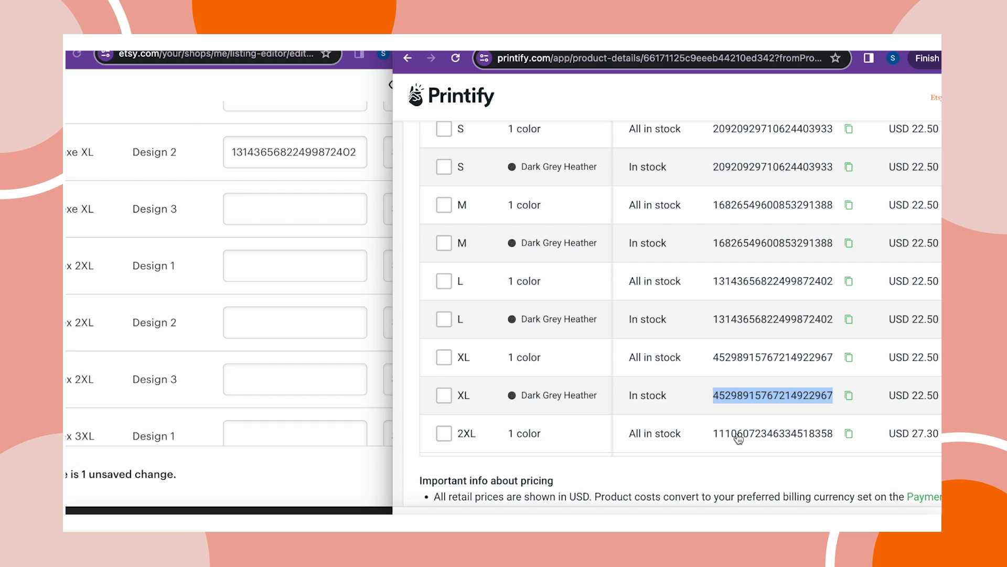
click(849, 433)
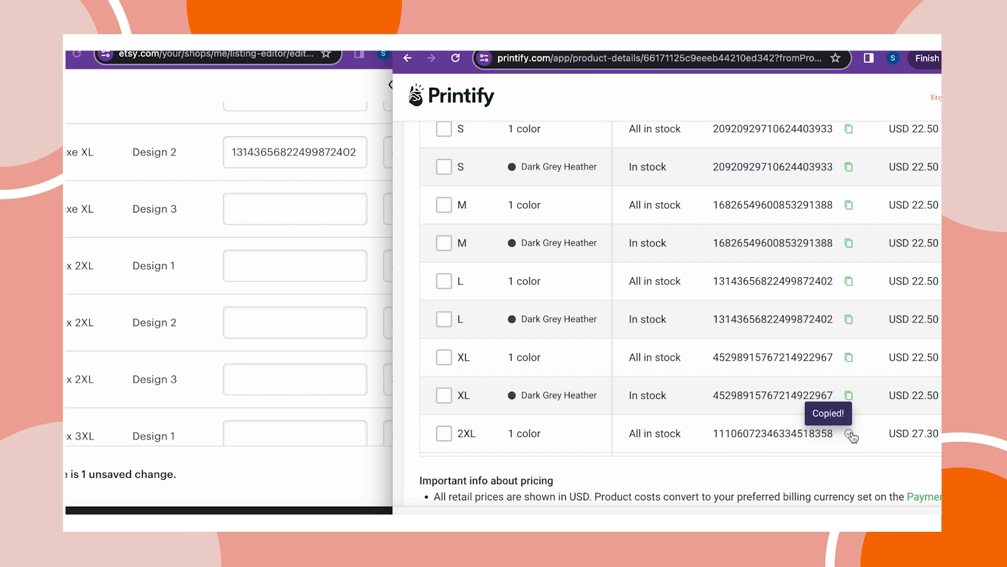
scroll(748, 440, down, 1)
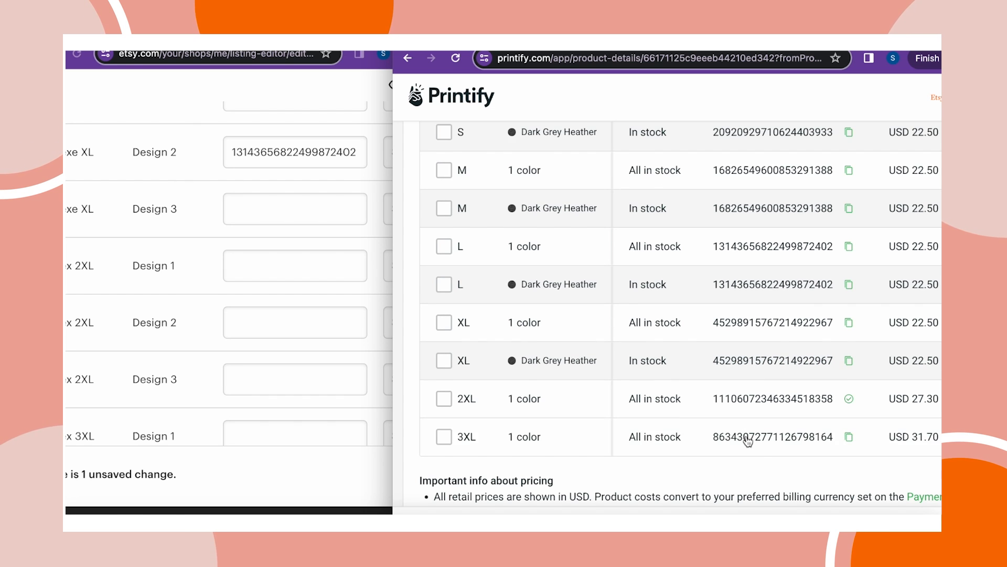
double_click(747, 437)
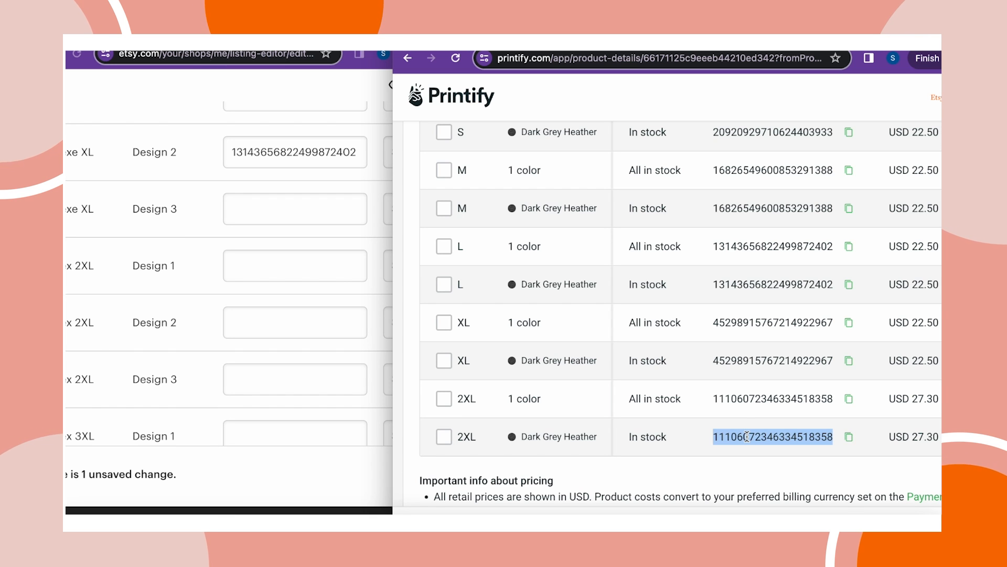
click(266, 339)
click(243, 317)
key(ctrl+v)
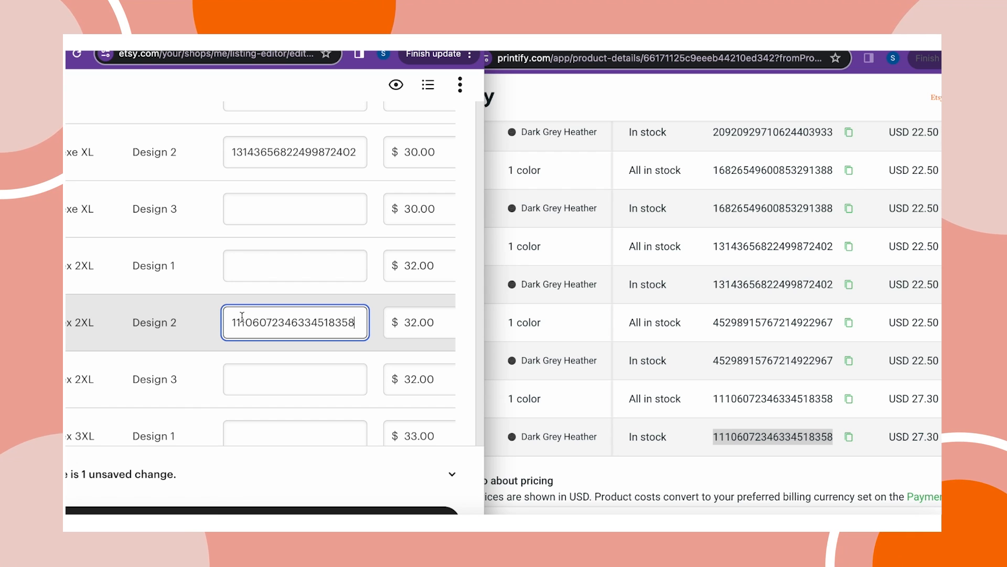
scroll(242, 318, down, 3)
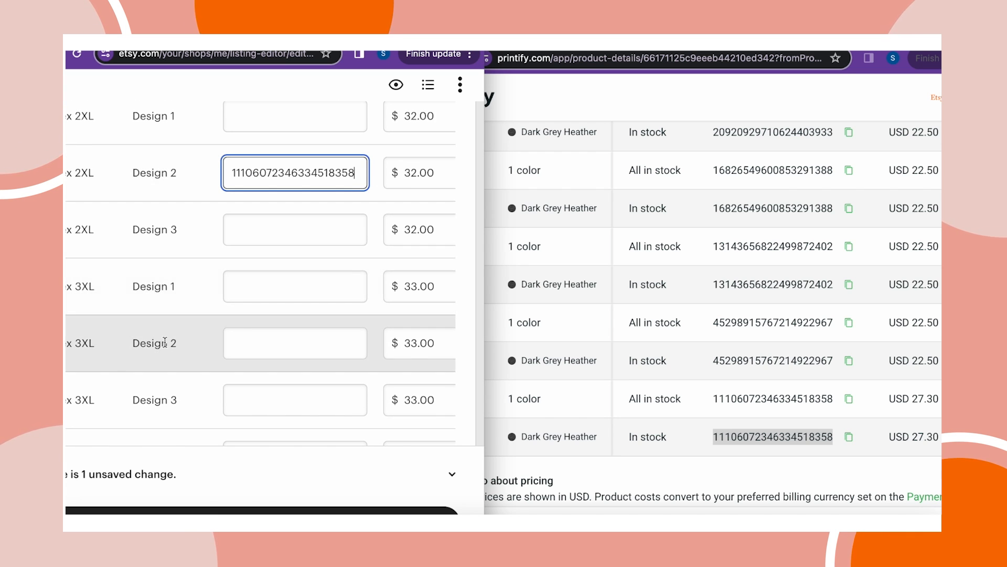
click(654, 397)
scroll(654, 398, down, 2)
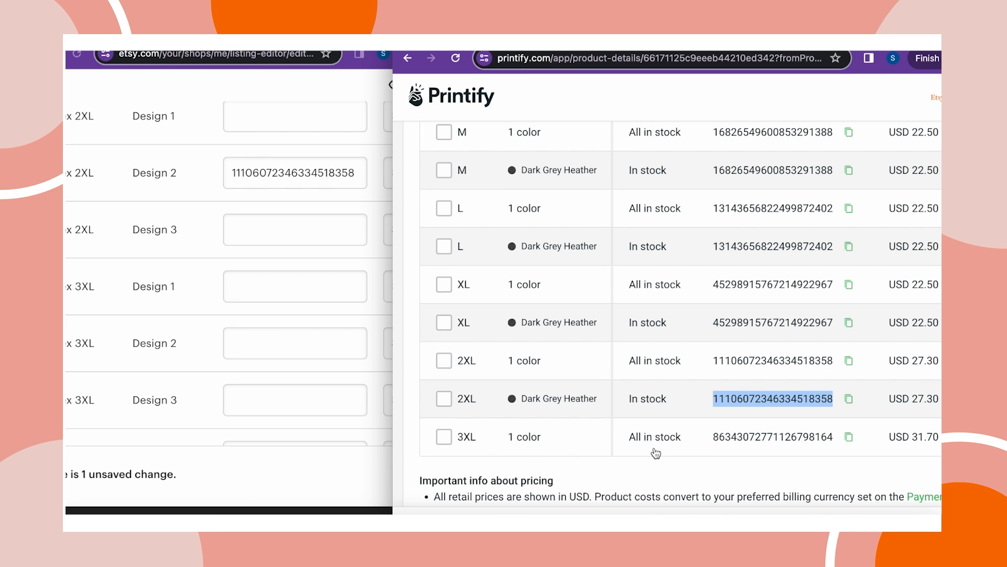
click(849, 437)
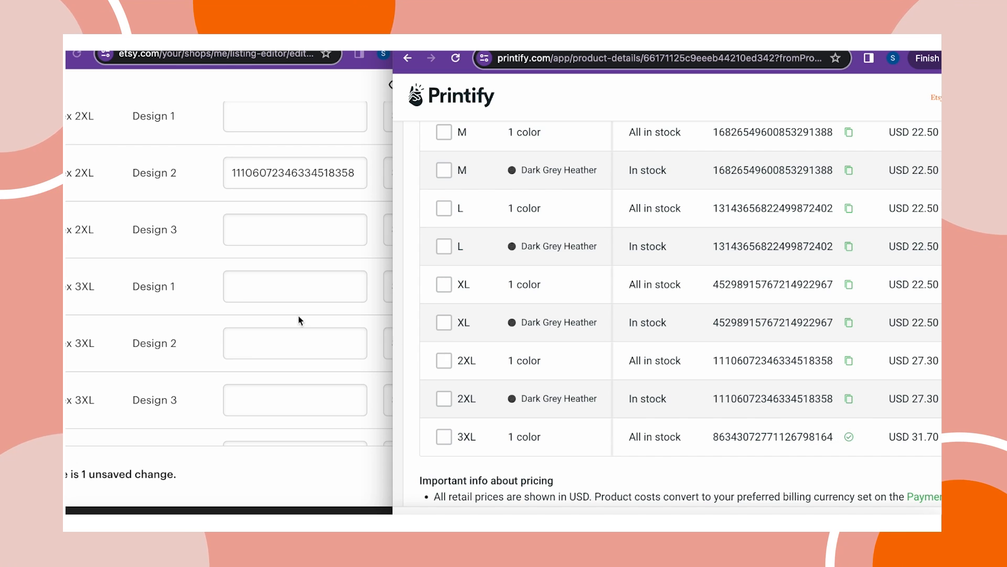
click(239, 417)
scroll(246, 405, down, 1)
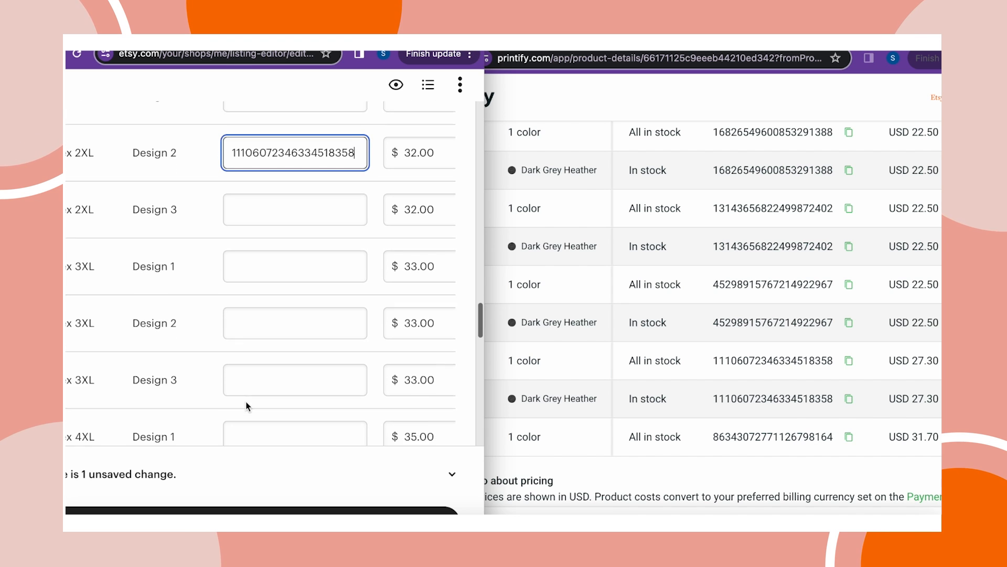
click(253, 320)
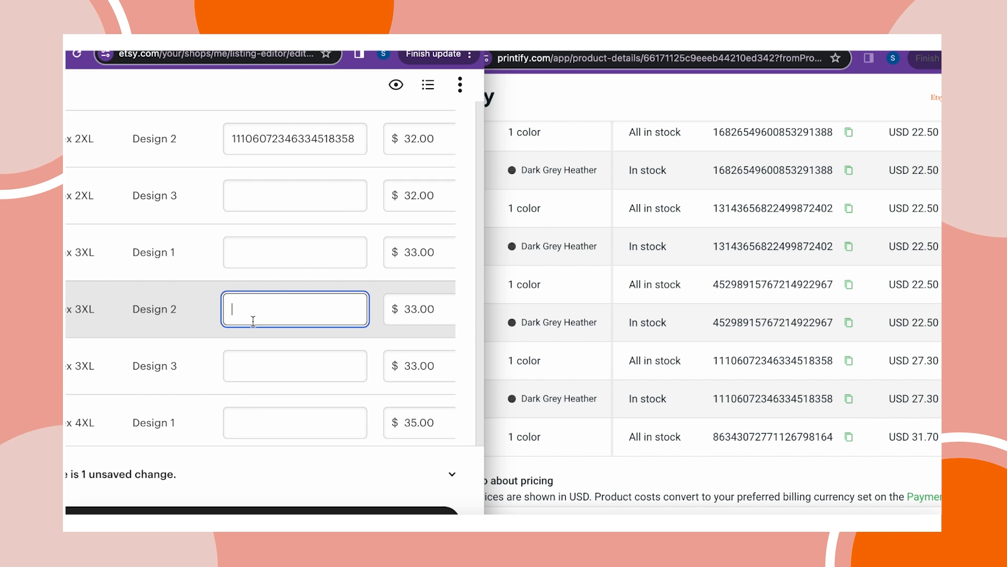
key(ctrl+v)
scroll(253, 321, down, 3)
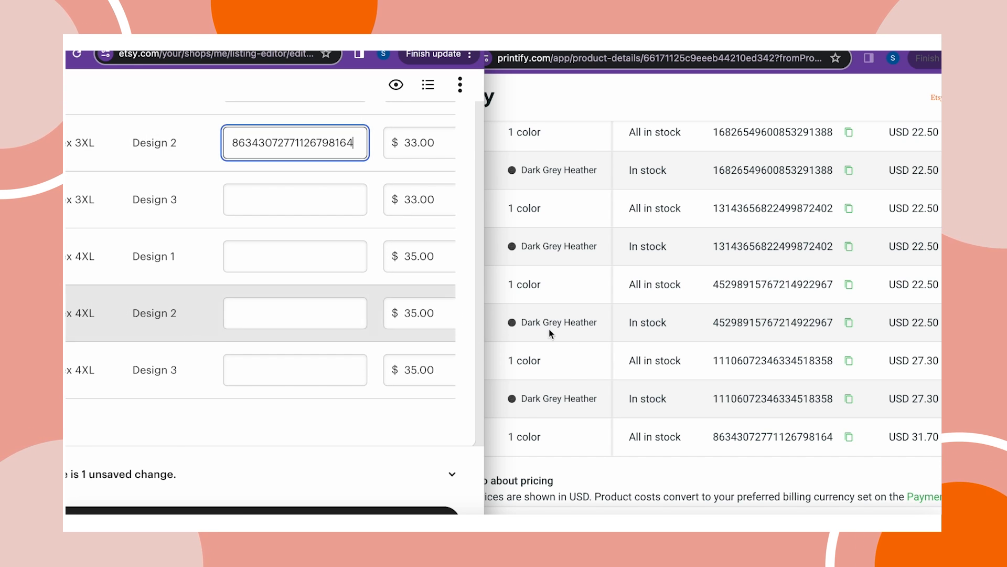
Step: Add New Project.png from the Printify library to the shirt's front, enlarge it to about 15.58 by 17.8 in and center it
click(656, 379)
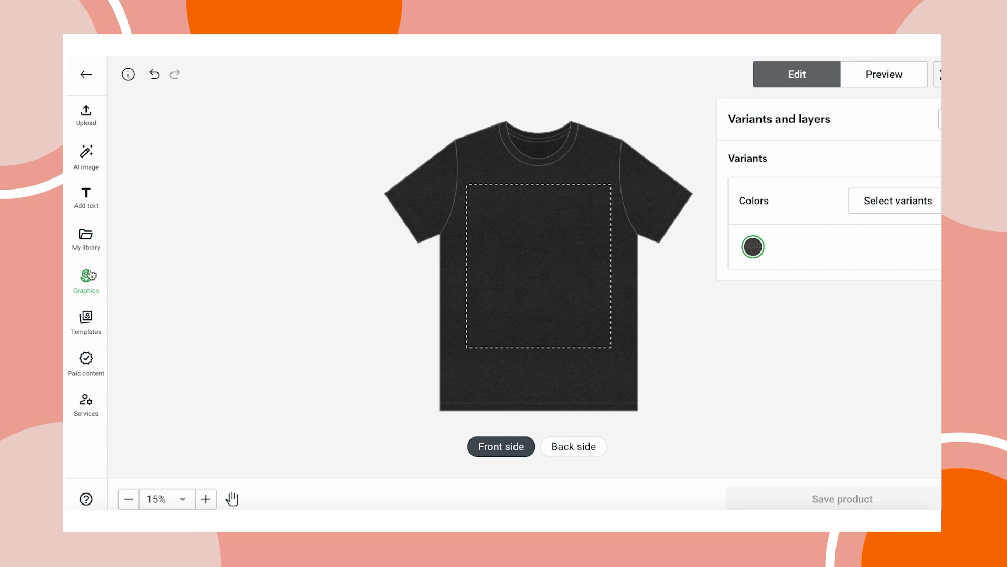
click(87, 239)
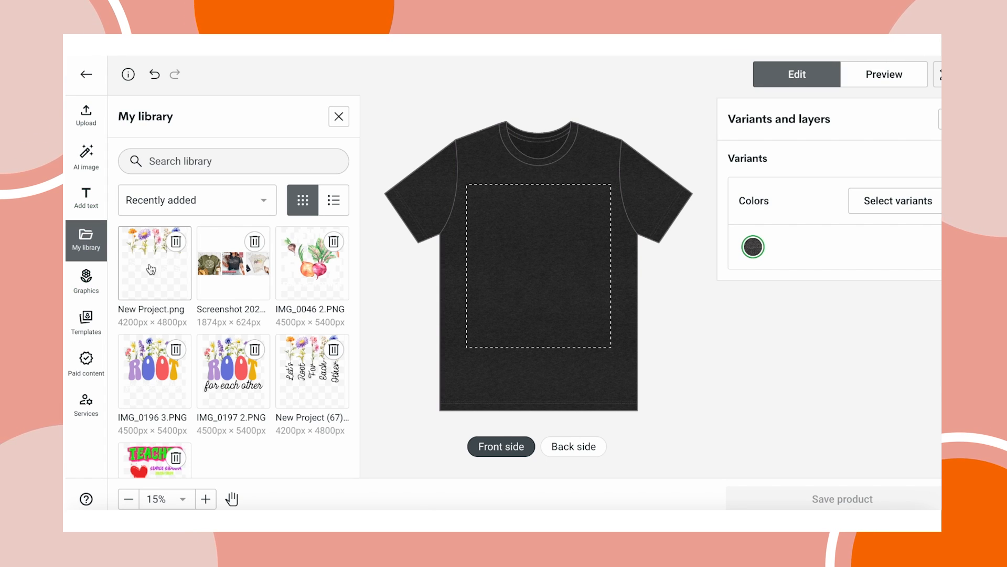
click(150, 260)
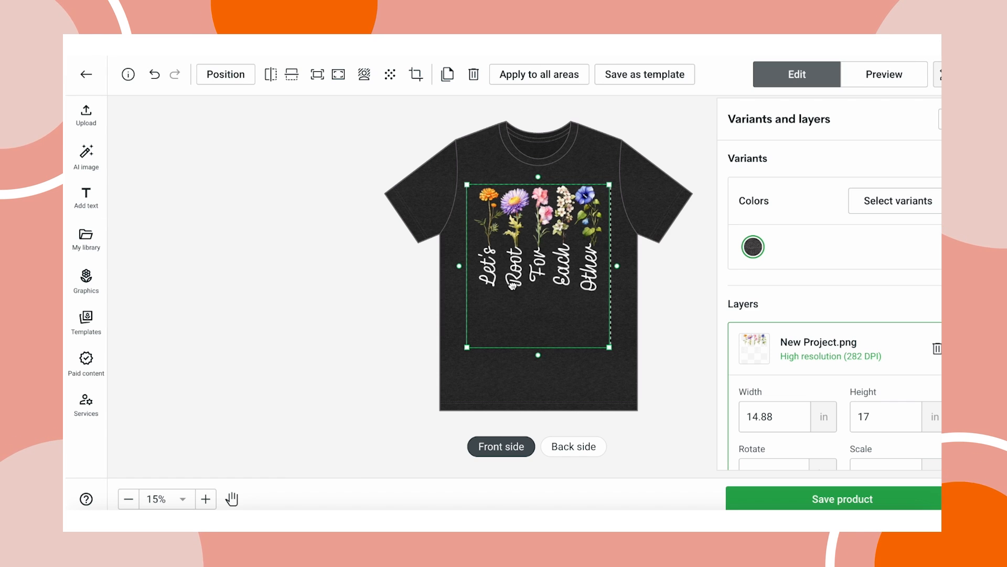
drag(611, 351, 614, 357)
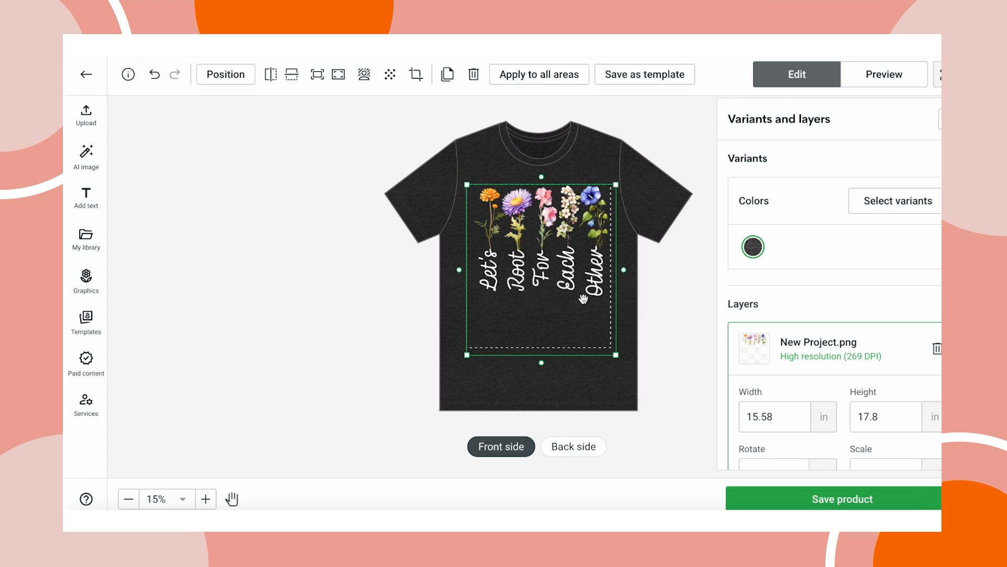
drag(581, 301, 580, 301)
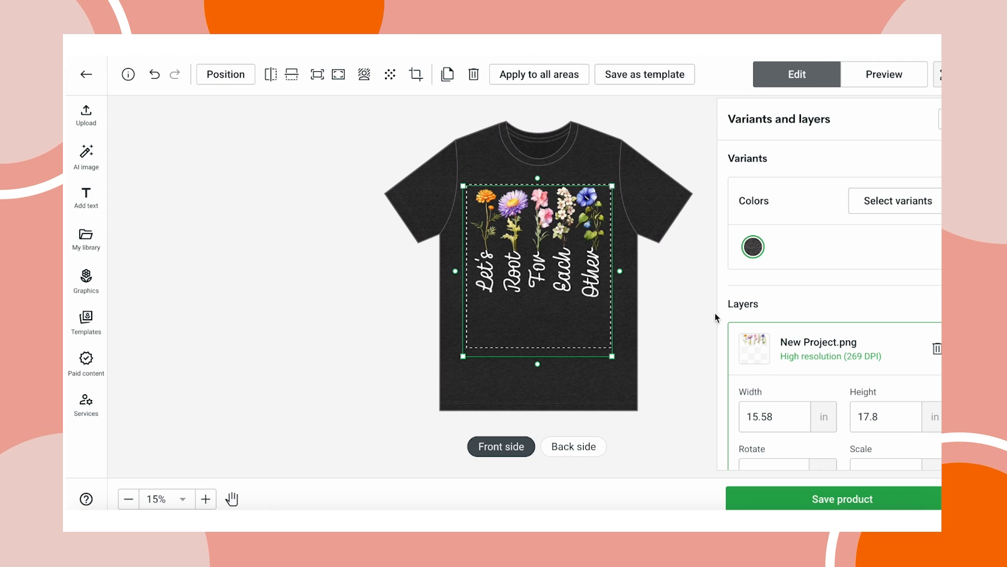
click(692, 321)
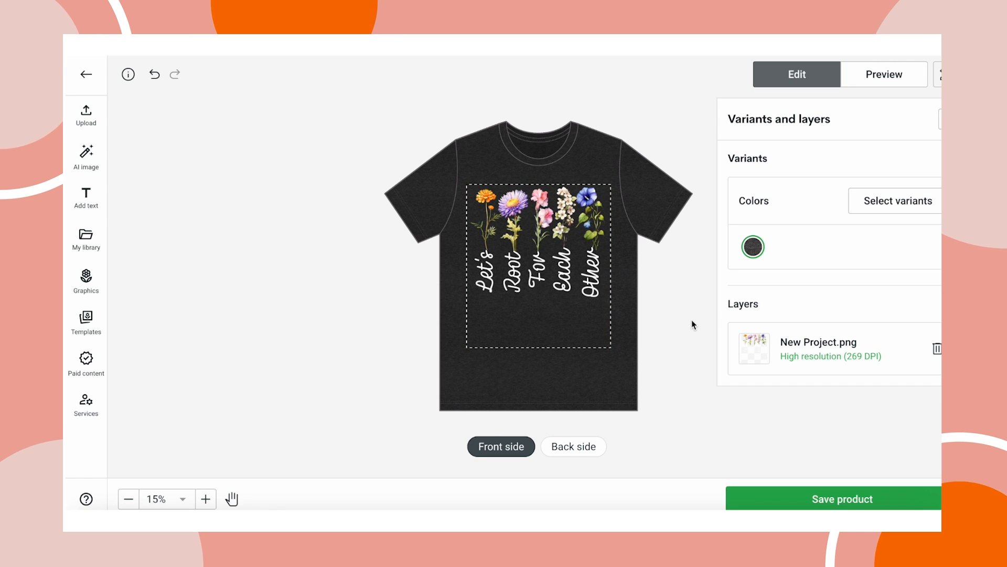
Step: Save the flower-design shirt as an unpublished draft and reopen it at its table of size SKUs
mouse_move(780, 503)
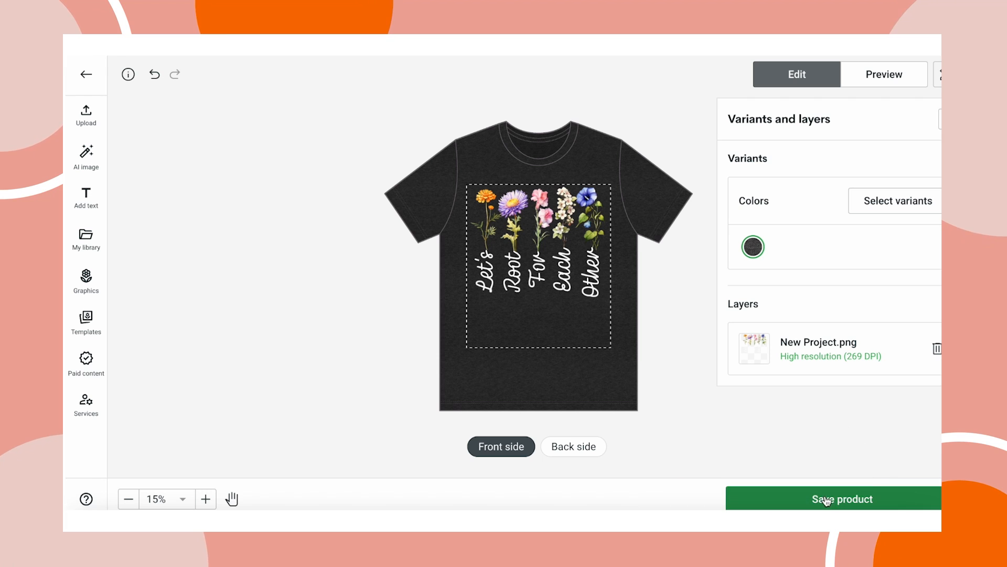
click(830, 498)
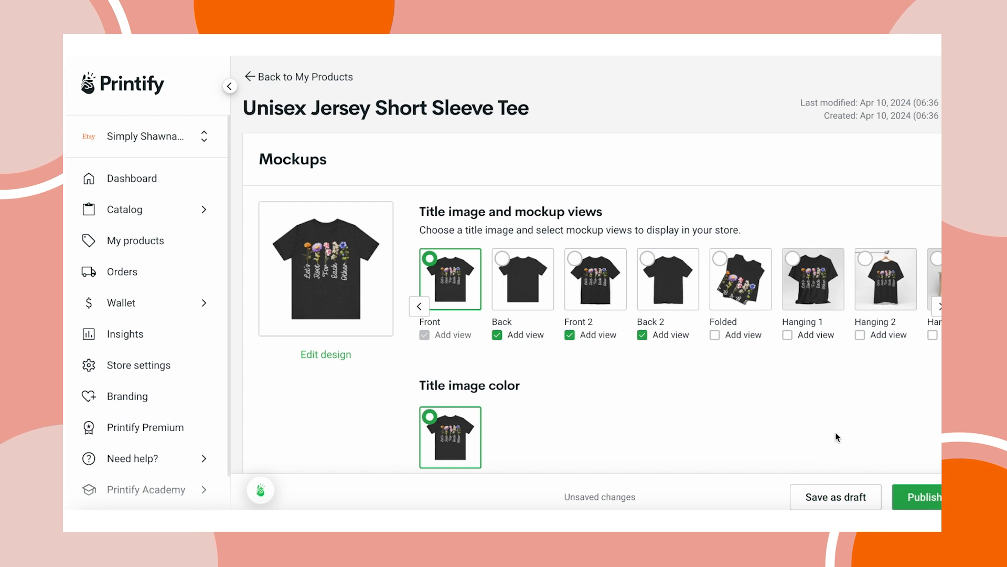
scroll(835, 433, down, 3)
click(829, 498)
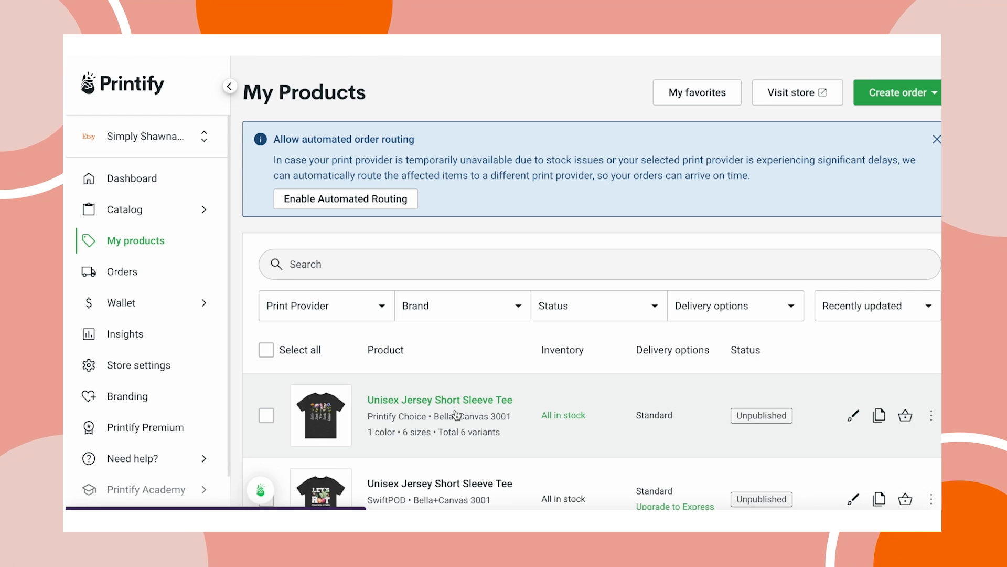
click(483, 400)
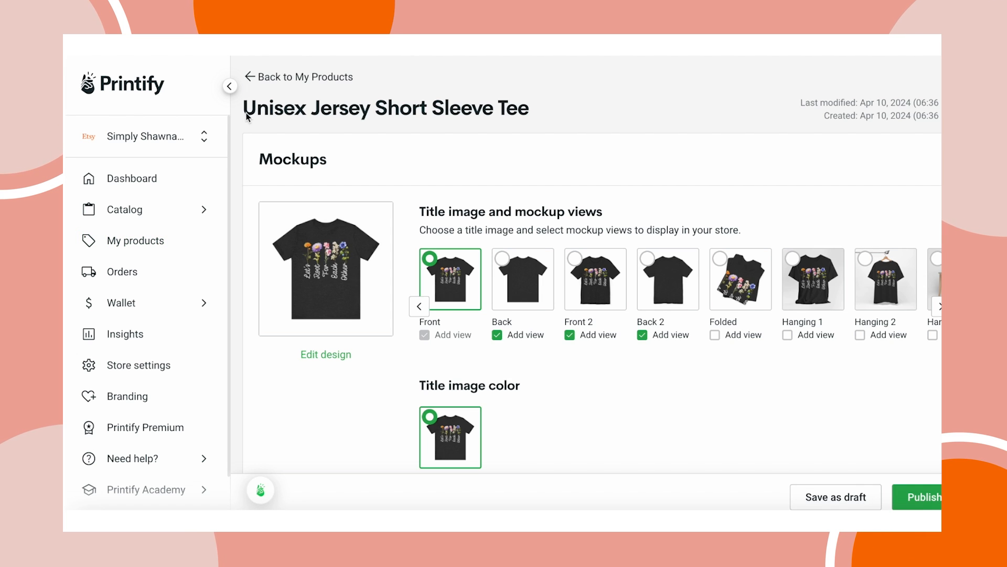
scroll(541, 354, down, 20)
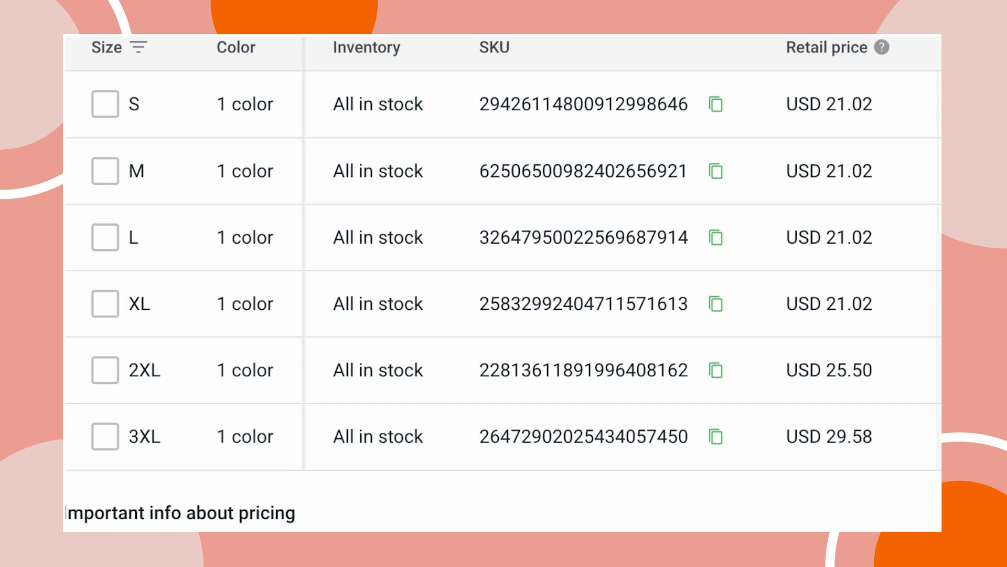
Step: Switch to the Etsy listing and check its design guide photo for the number assigned to the flower design
click(313, 45)
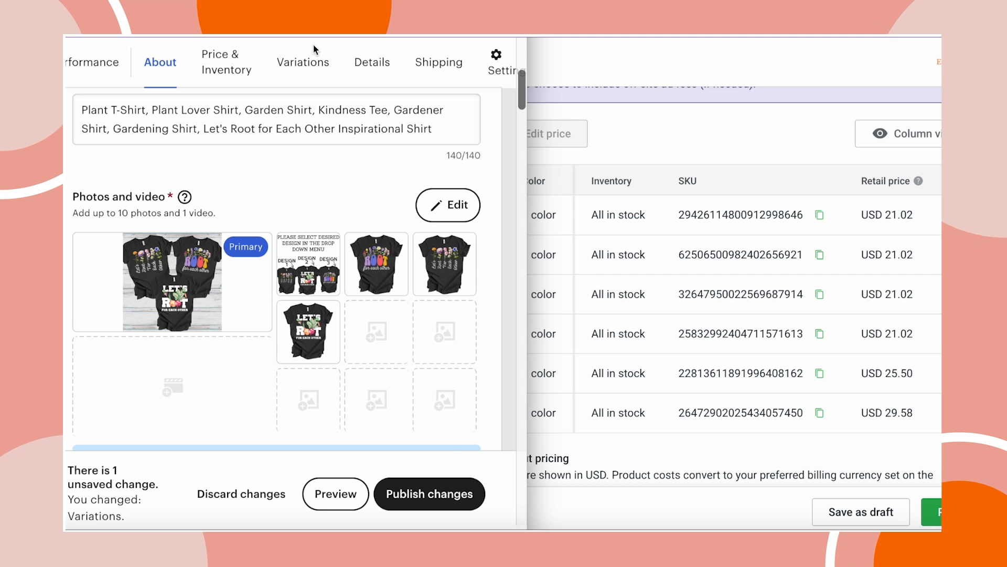
scroll(339, 168, down, 2)
scroll(338, 166, down, 10)
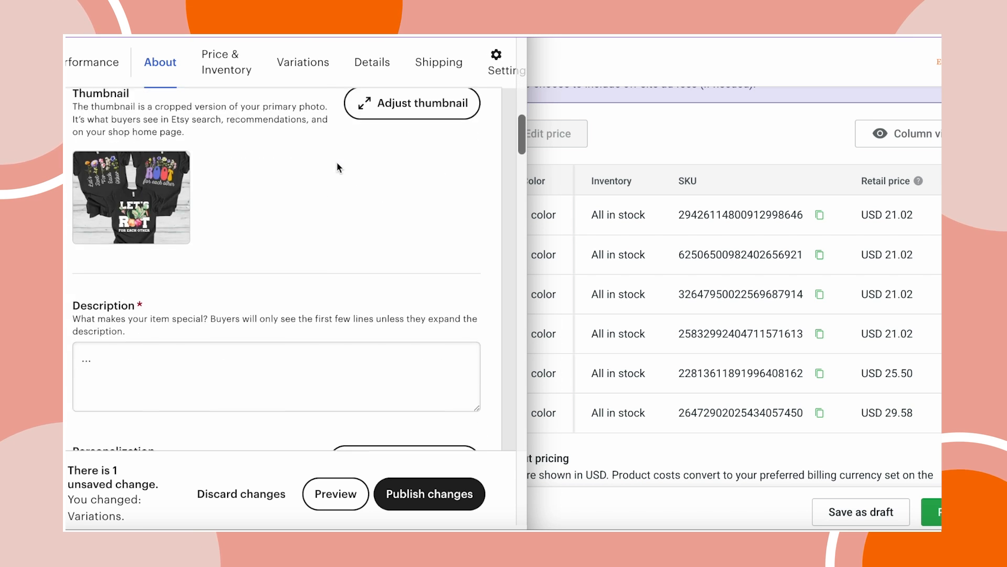
scroll(337, 165, down, 9)
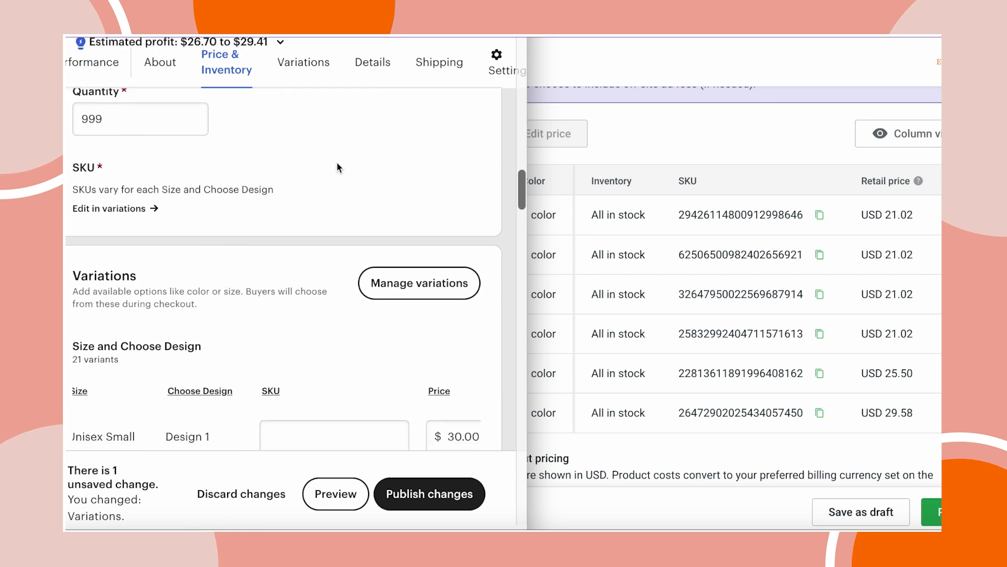
scroll(232, 250, up, 15)
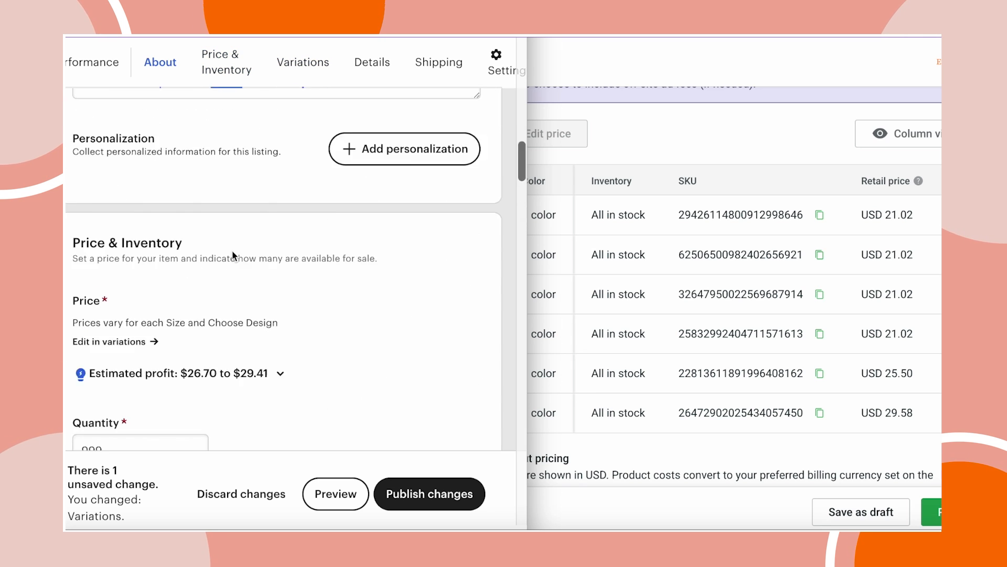
scroll(232, 252, down, 1)
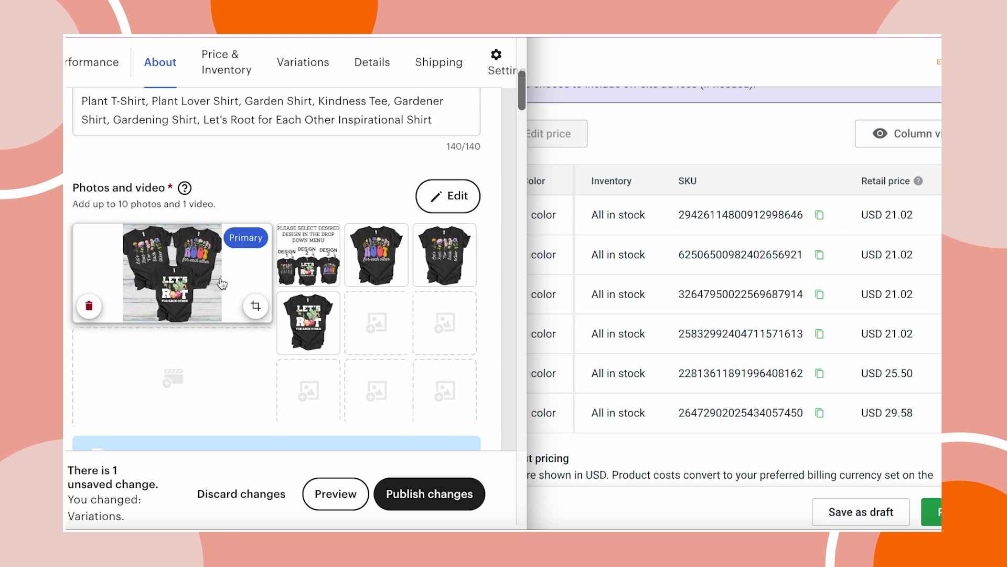
click(308, 246)
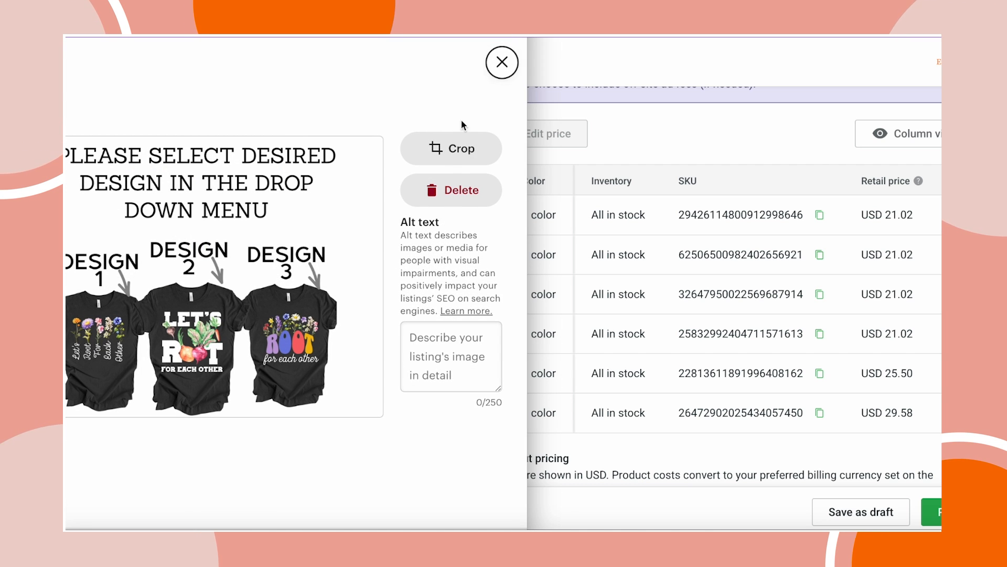
scroll(451, 314, down, 1)
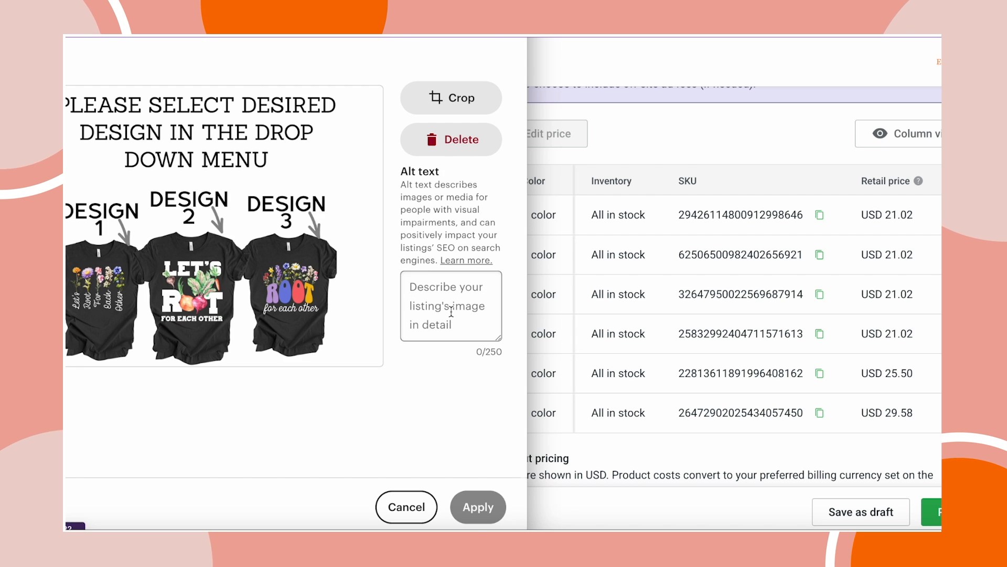
click(403, 507)
scroll(369, 364, down, 10)
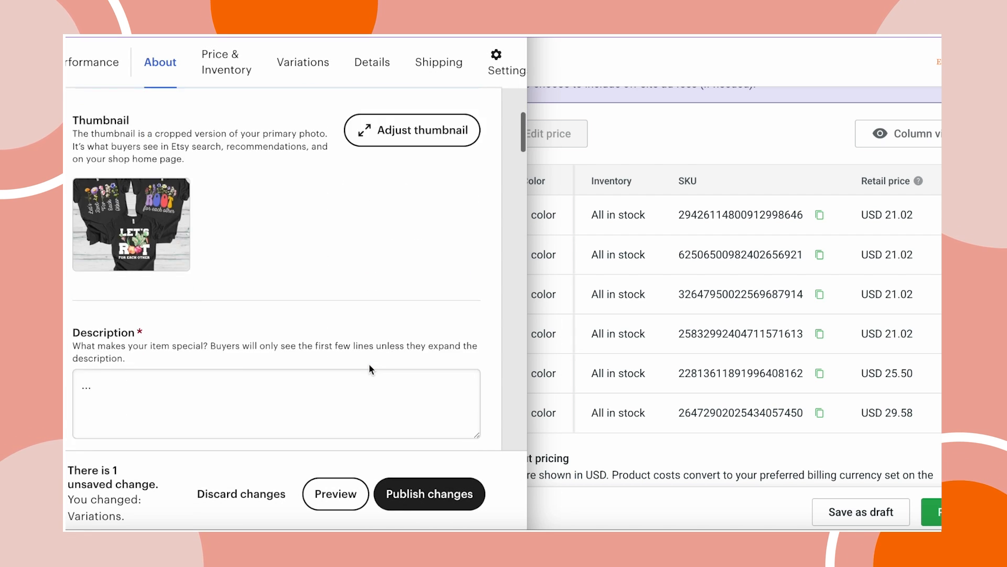
scroll(369, 363, down, 8)
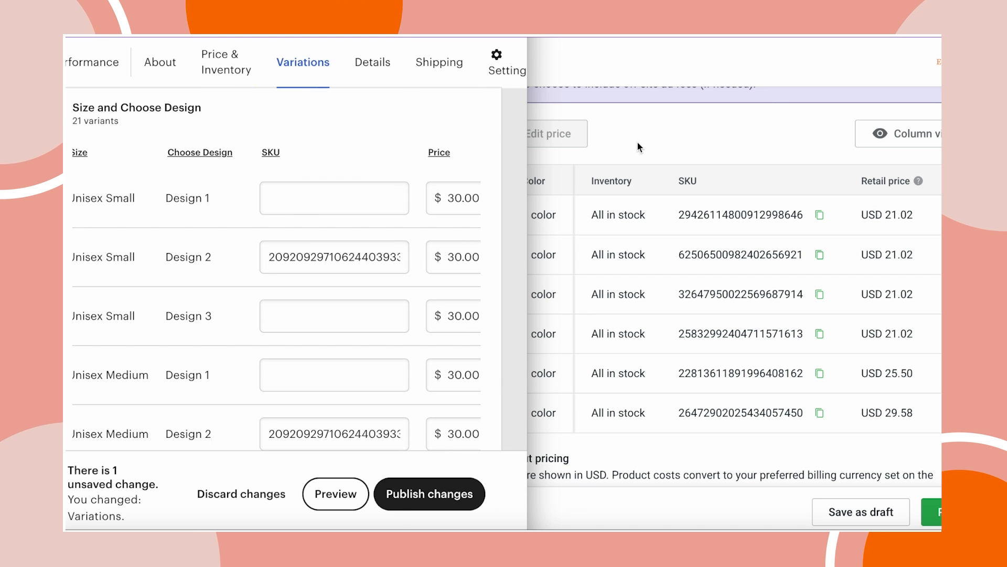
click(754, 215)
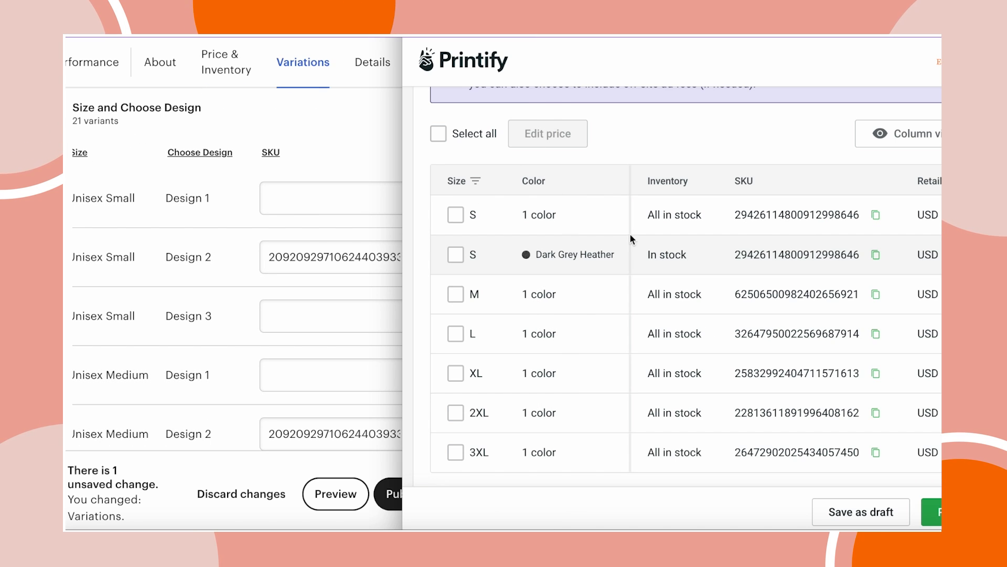
double_click(811, 254)
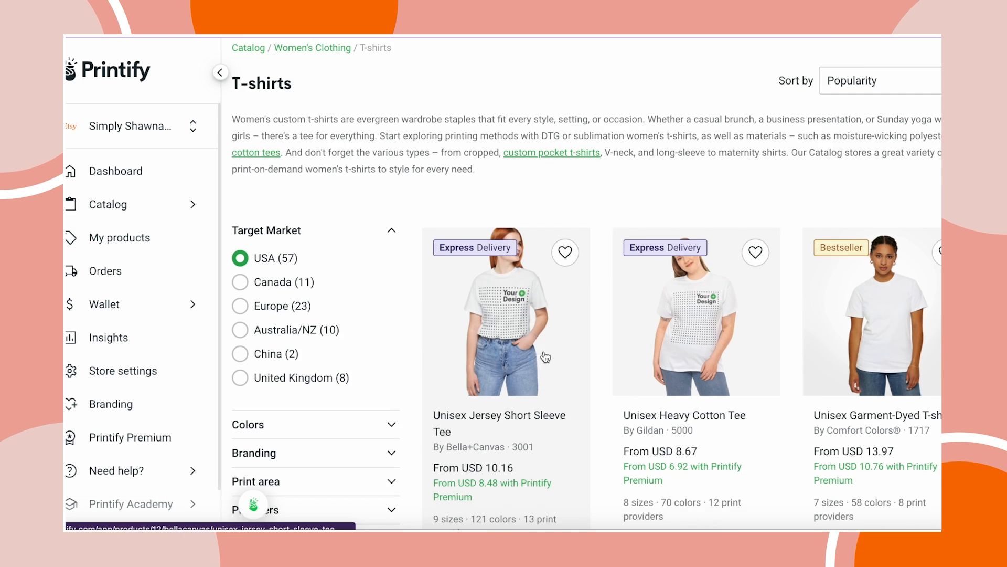
Step: Start designing a new Bella+Canvas 3001 Unisex Jersey Short Sleeve Tee from the Printify catalog, with SwiftPOD as print provider
click(498, 330)
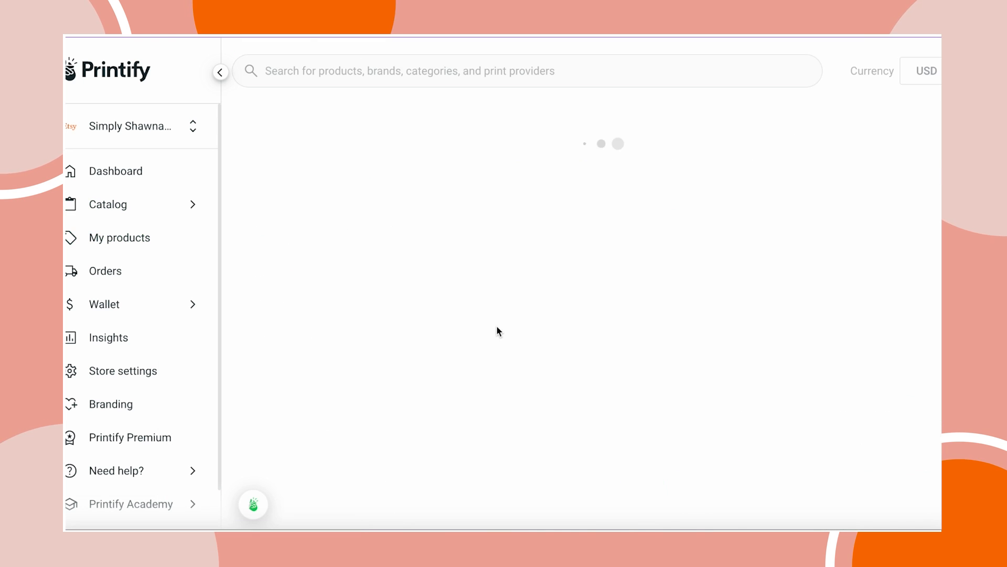
scroll(760, 412, down, 1)
click(787, 461)
scroll(777, 461, down, 5)
scroll(777, 461, down, 3)
click(887, 243)
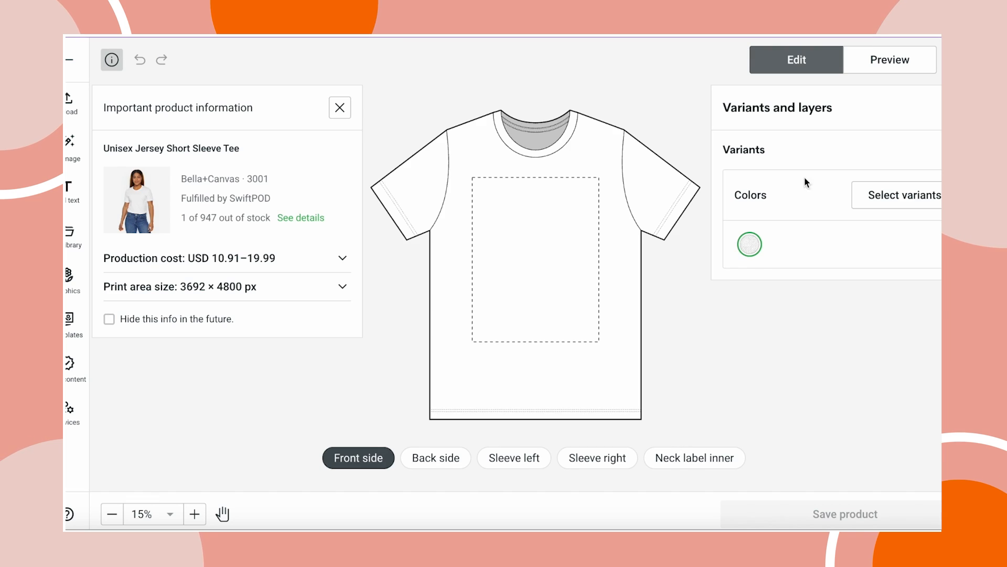
Step: Add Dark Grey Heather to the shirt's selected color variants
click(892, 195)
click(747, 336)
scroll(749, 273, down, 5)
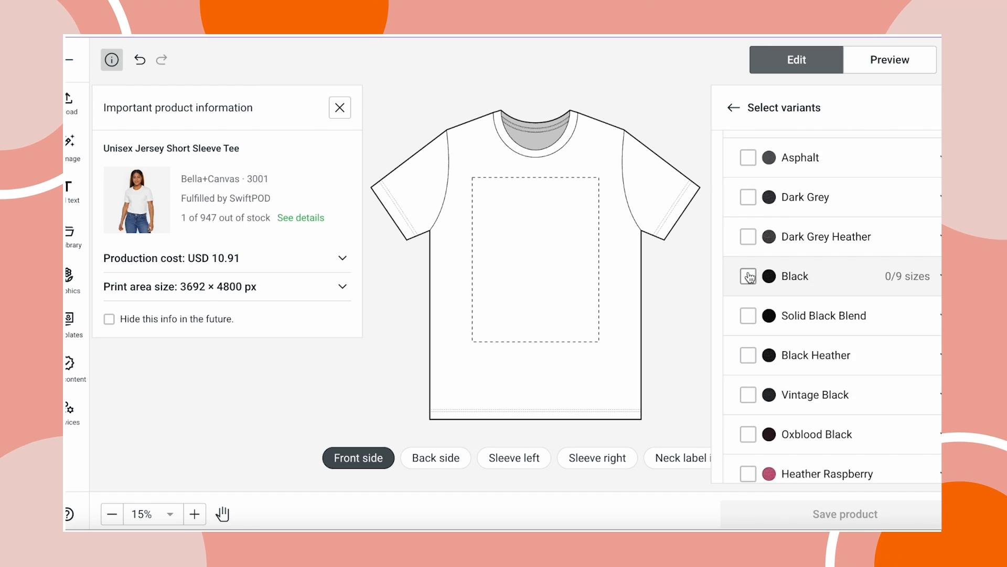
scroll(746, 387, down, 2)
scroll(746, 387, up, 1)
click(747, 218)
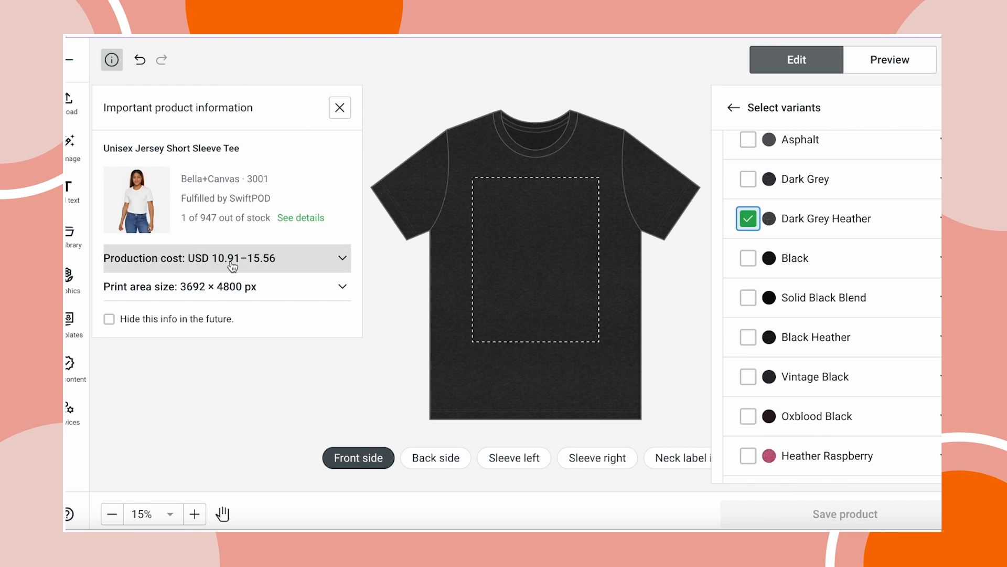
Step: Place IMG_0197 2.PNG from the library on the shirt's front side and save the product
click(74, 236)
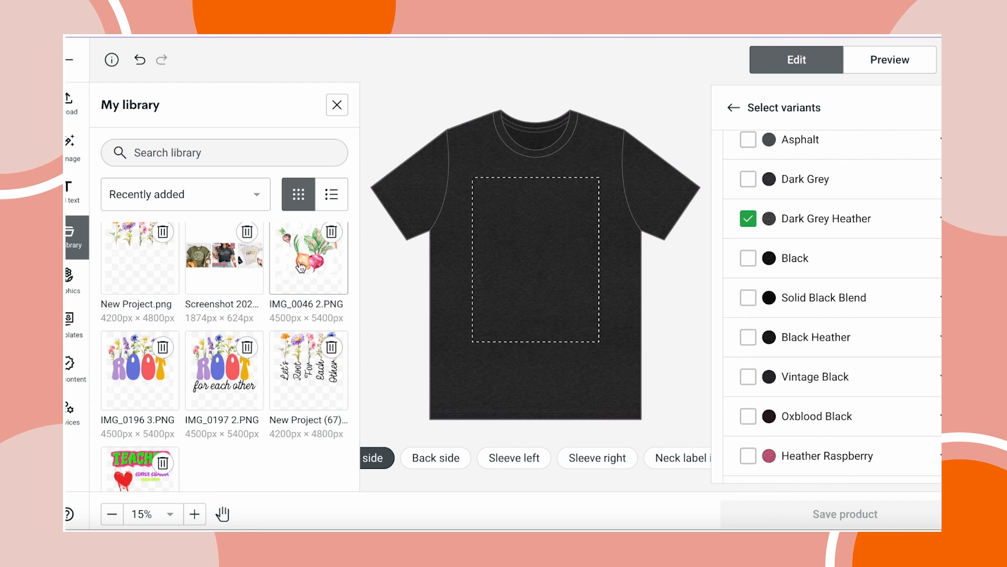
click(224, 370)
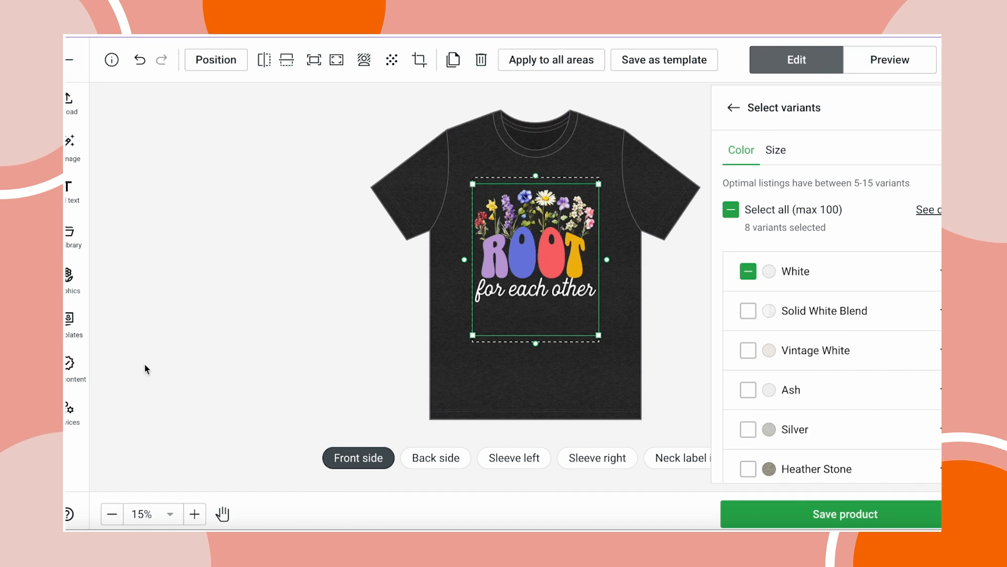
click(802, 514)
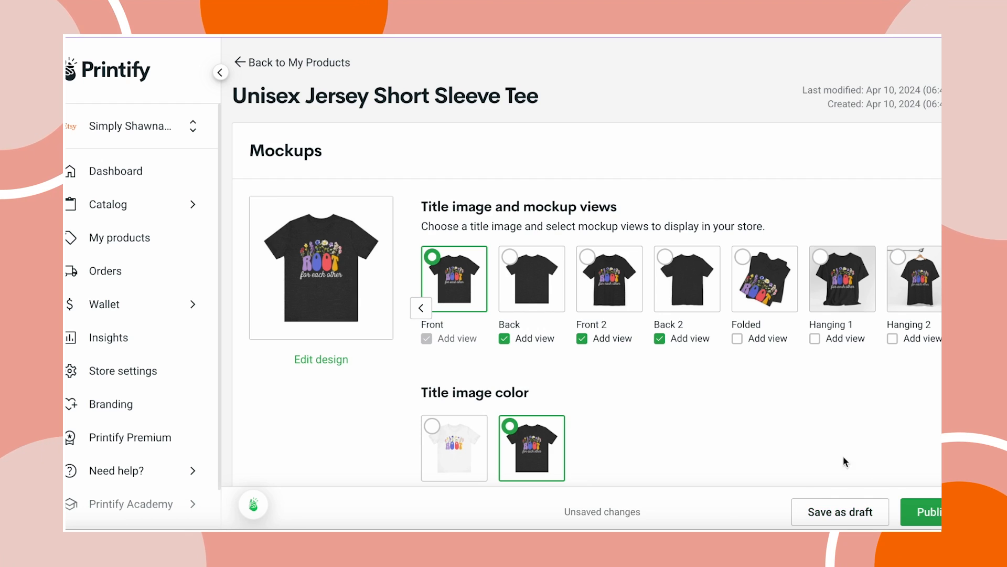
Step: Save the "Root for each other" shirt as an unpublished draft and reopen it at its table of size SKUs
click(828, 512)
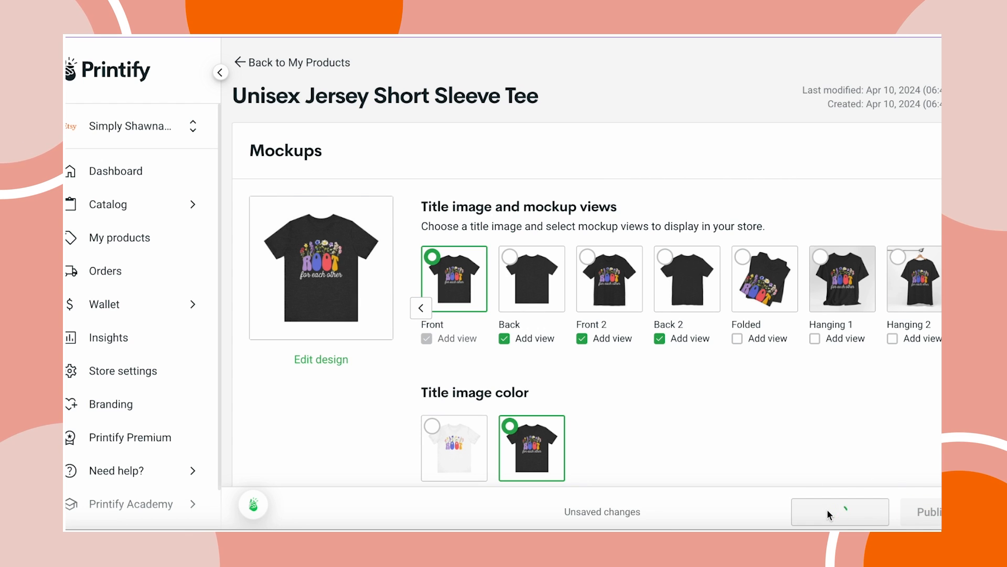
scroll(803, 436, down, 3)
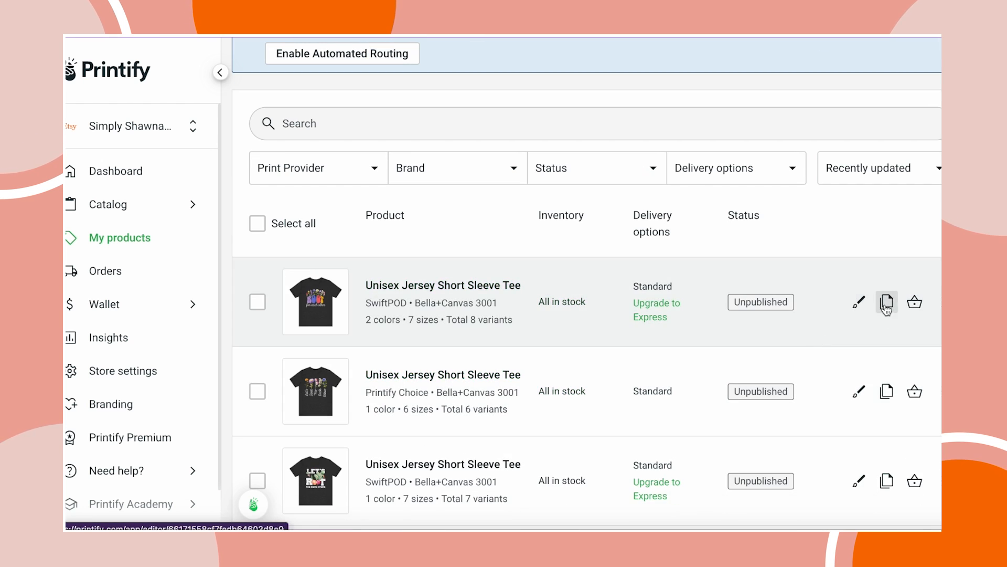
click(886, 303)
scroll(353, 428, down, 2)
scroll(353, 428, down, 10)
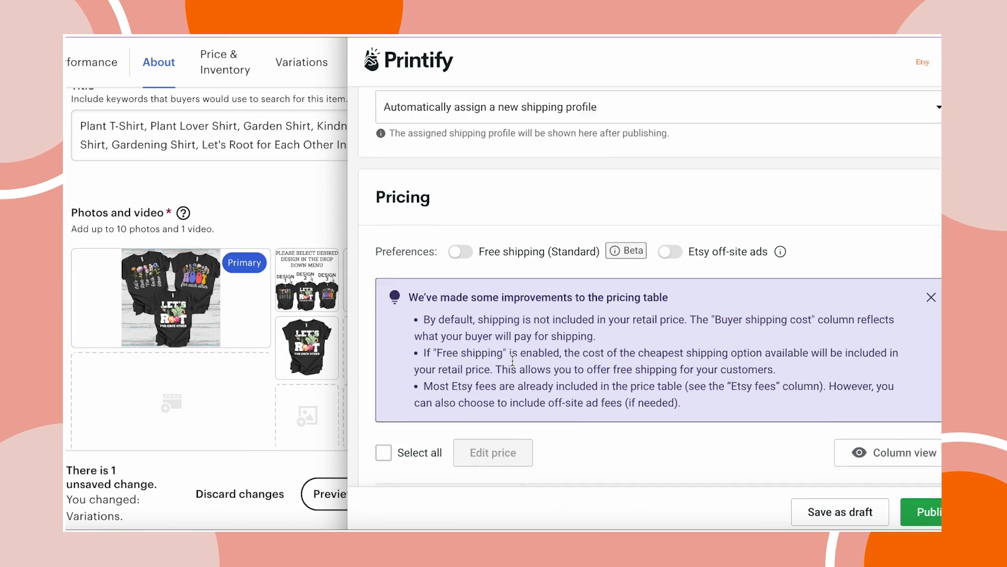
scroll(513, 366, down, 5)
Step: Check the Etsy listing's design guide photo for the number assigned to the colorful "Root for each other" design
scroll(291, 261, down, 10)
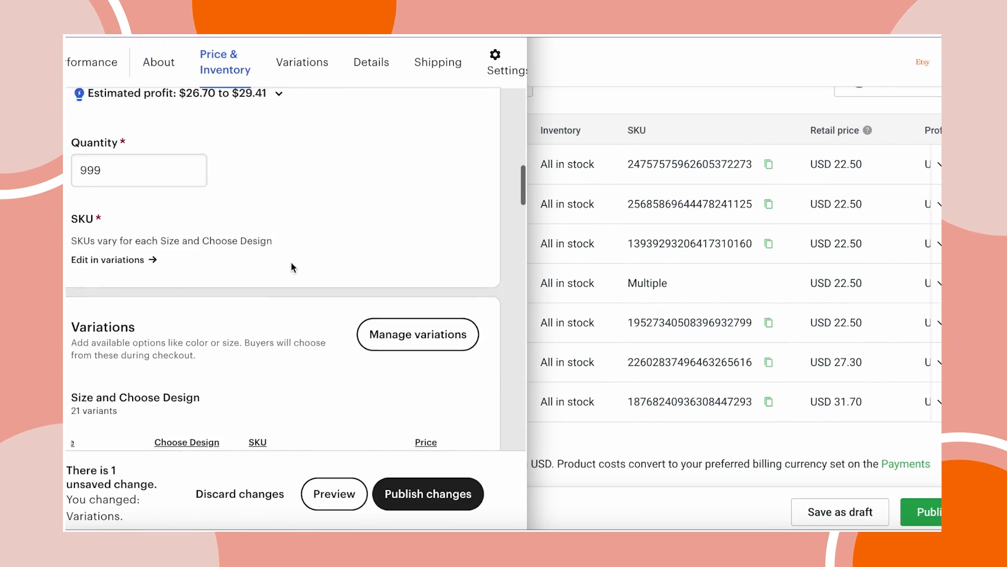
scroll(291, 261, up, 10)
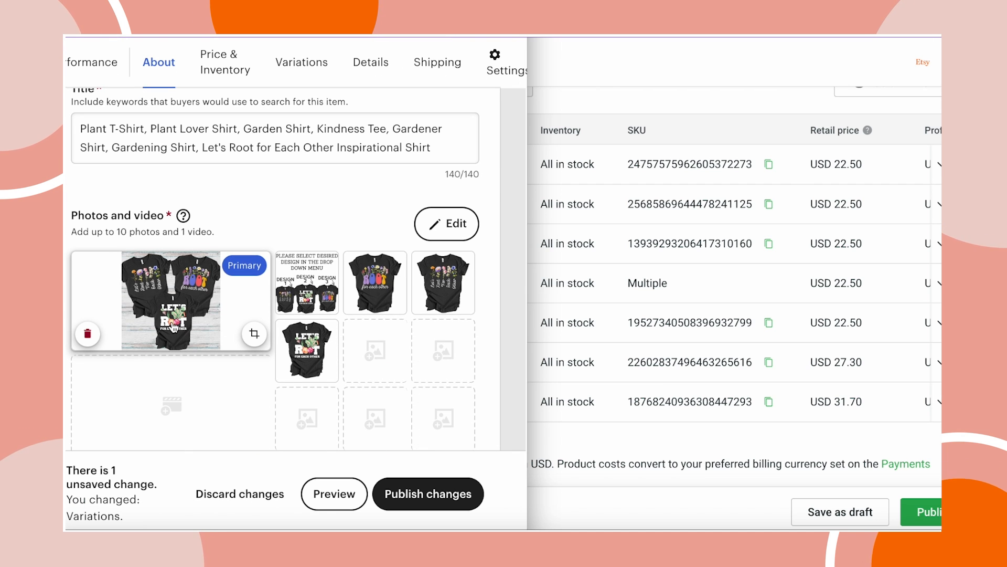
click(304, 299)
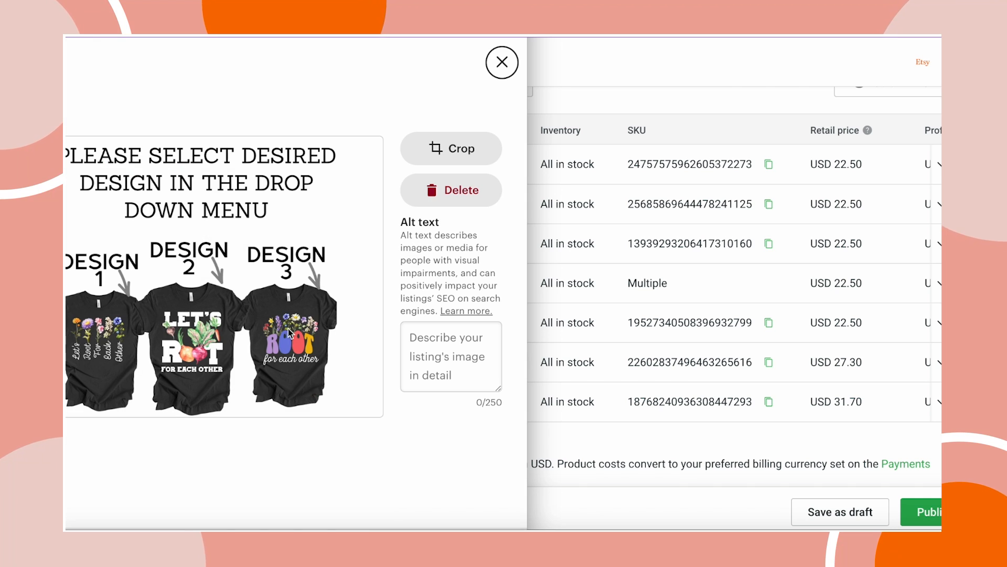
scroll(469, 96, down, 2)
click(405, 504)
scroll(377, 420, down, 10)
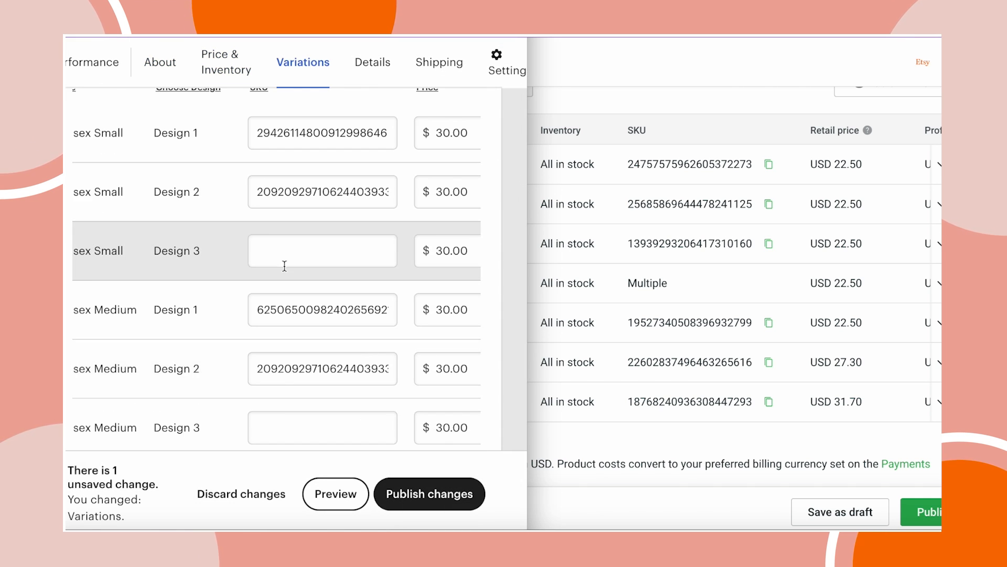
click(605, 244)
click(768, 205)
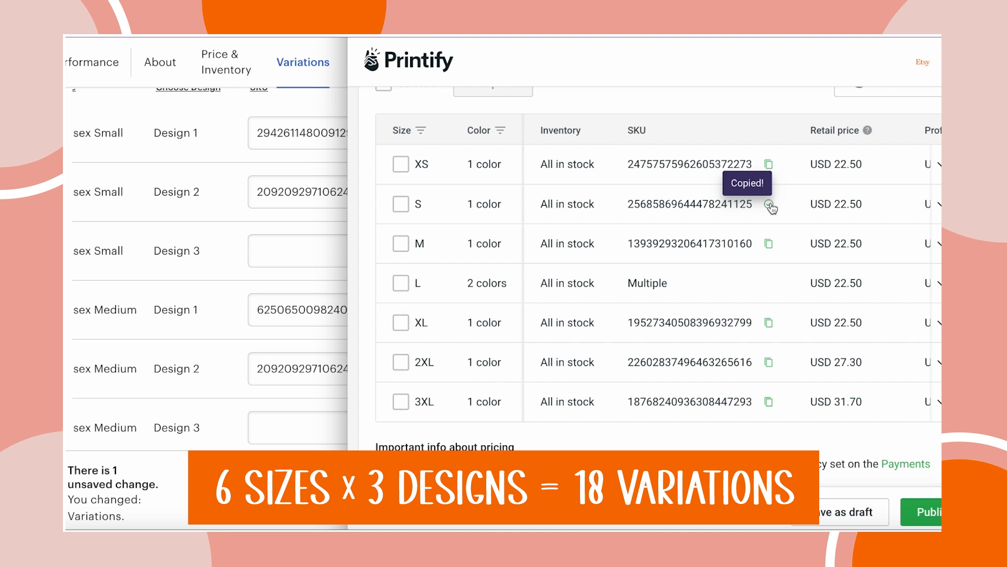
click(272, 252)
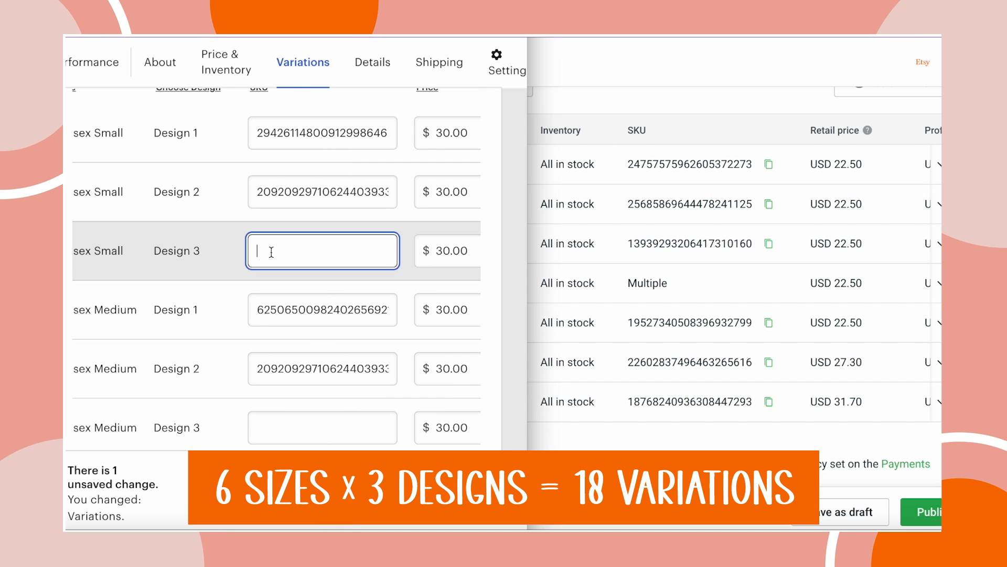
key(super+v)
click(603, 243)
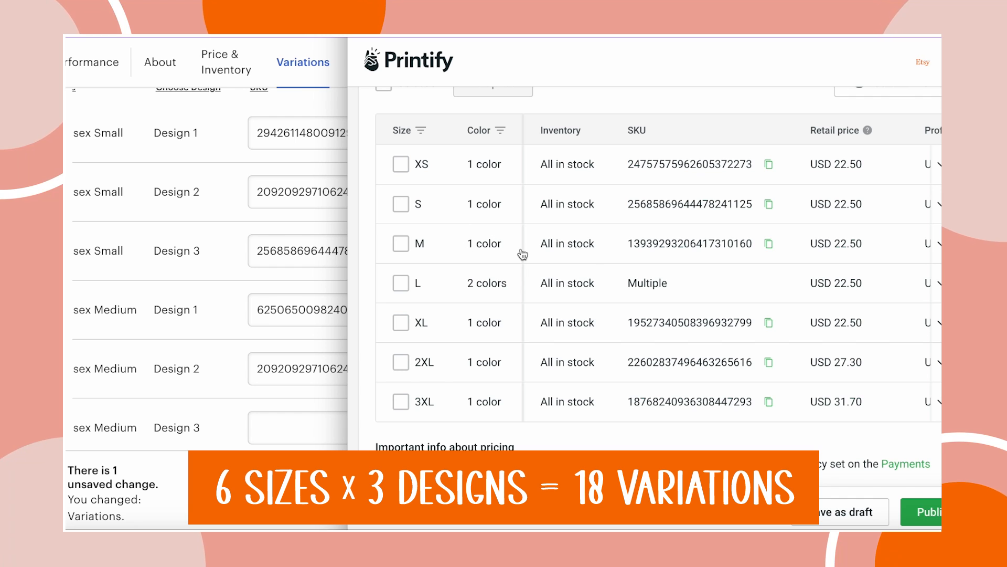
click(769, 245)
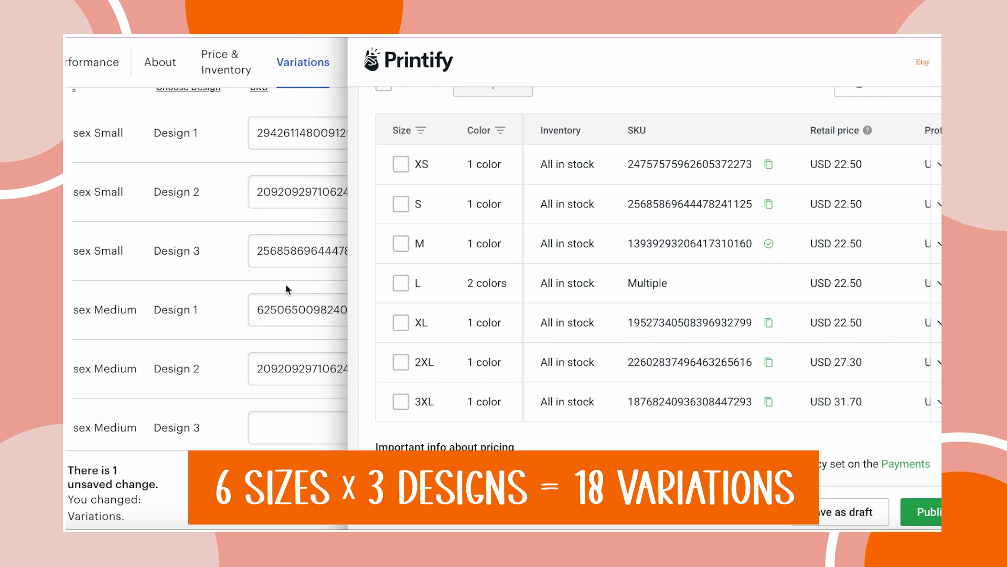
scroll(288, 290, down, 2)
click(269, 380)
click(270, 379)
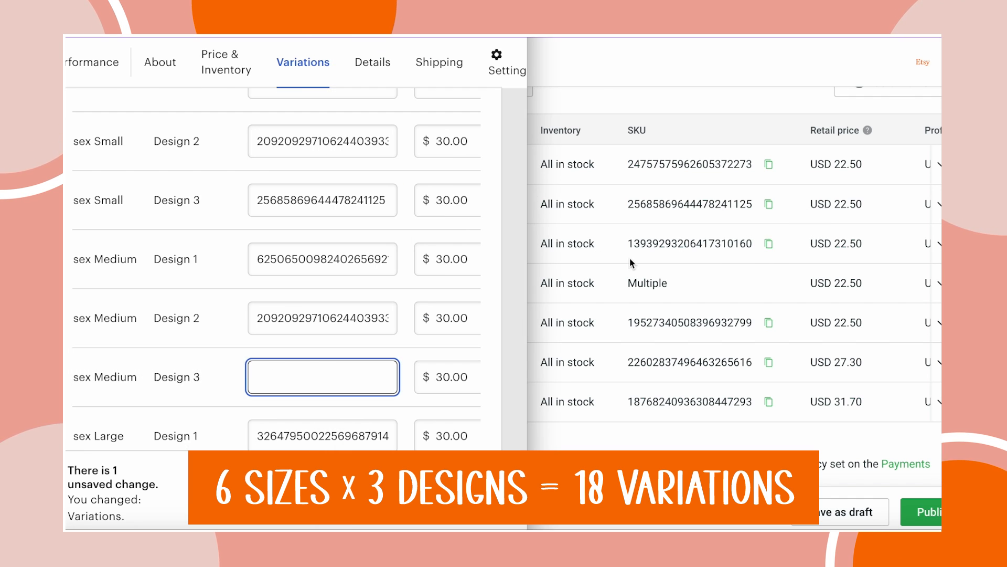
key(super+v)
scroll(351, 339, down, 5)
click(556, 310)
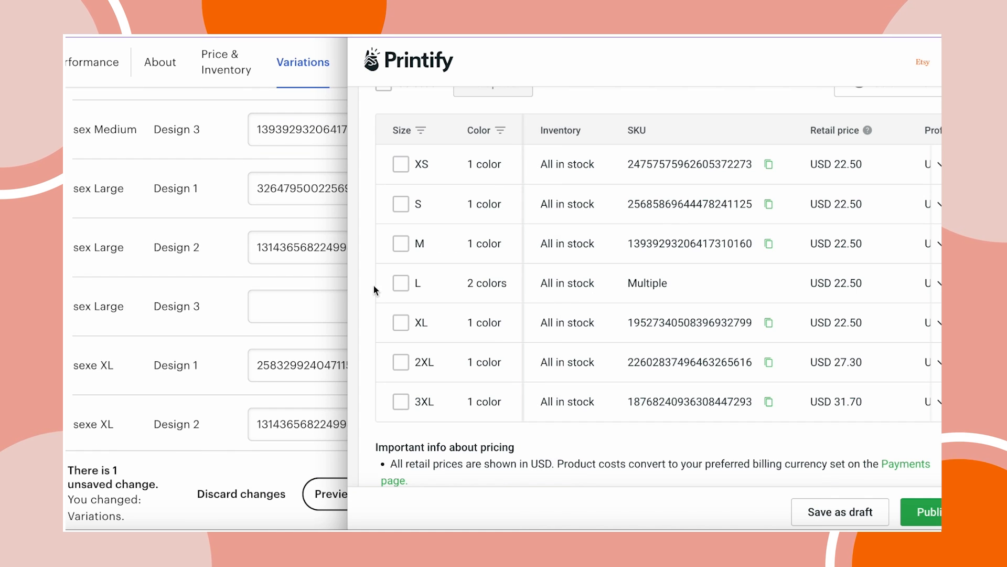
click(939, 287)
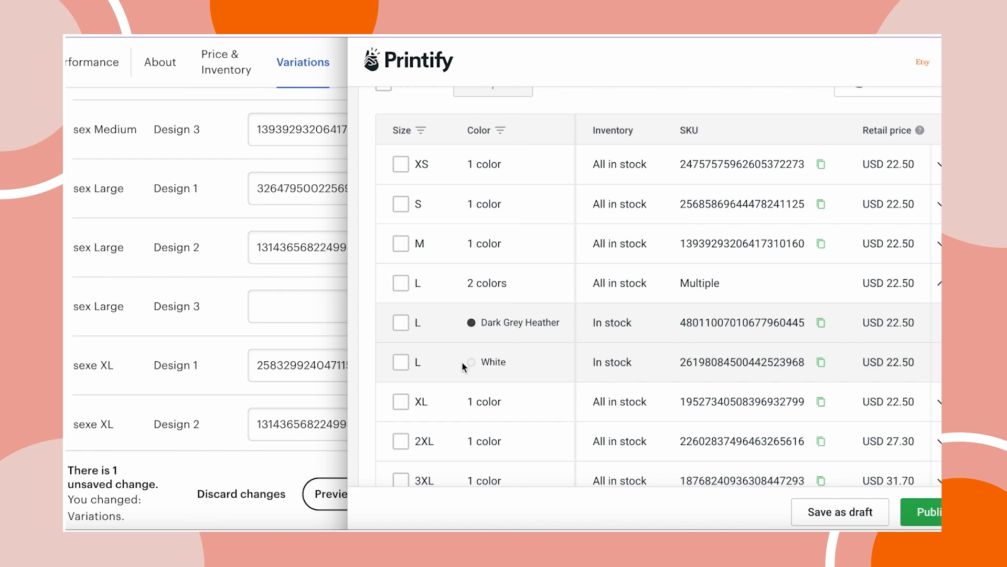
click(821, 322)
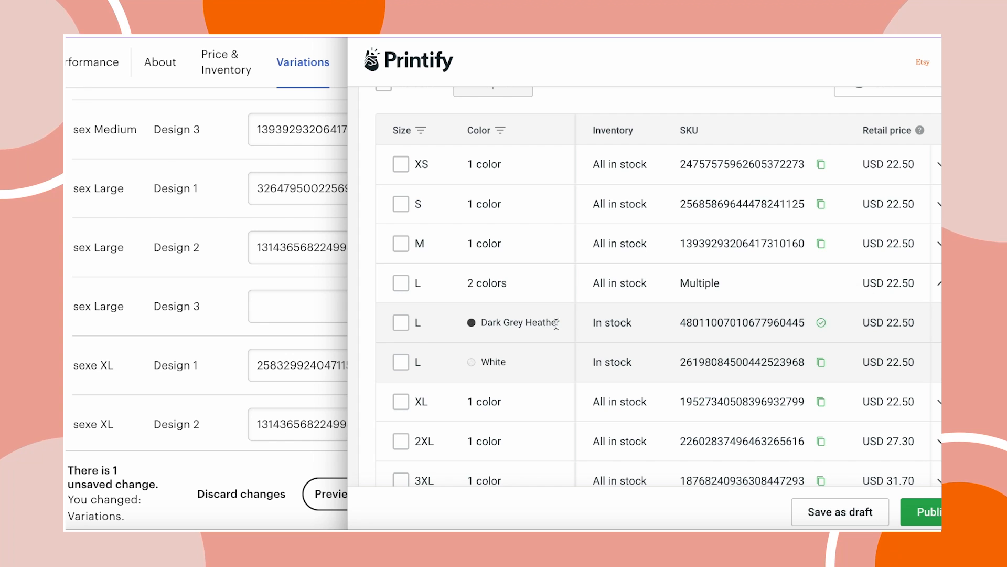
click(321, 282)
click(310, 301)
key(super+v)
scroll(310, 292, down, 4)
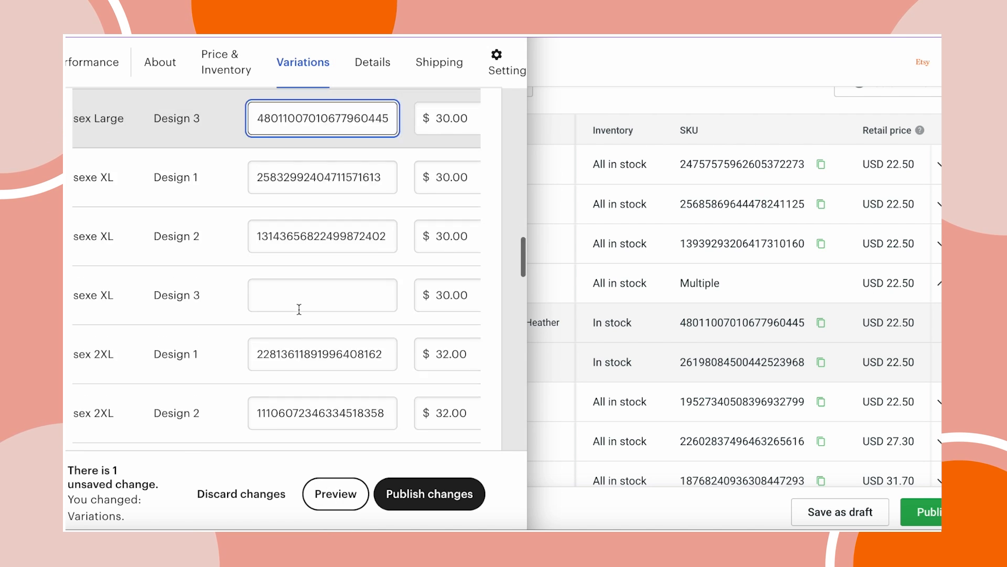
click(577, 287)
scroll(525, 294, down, 3)
click(821, 285)
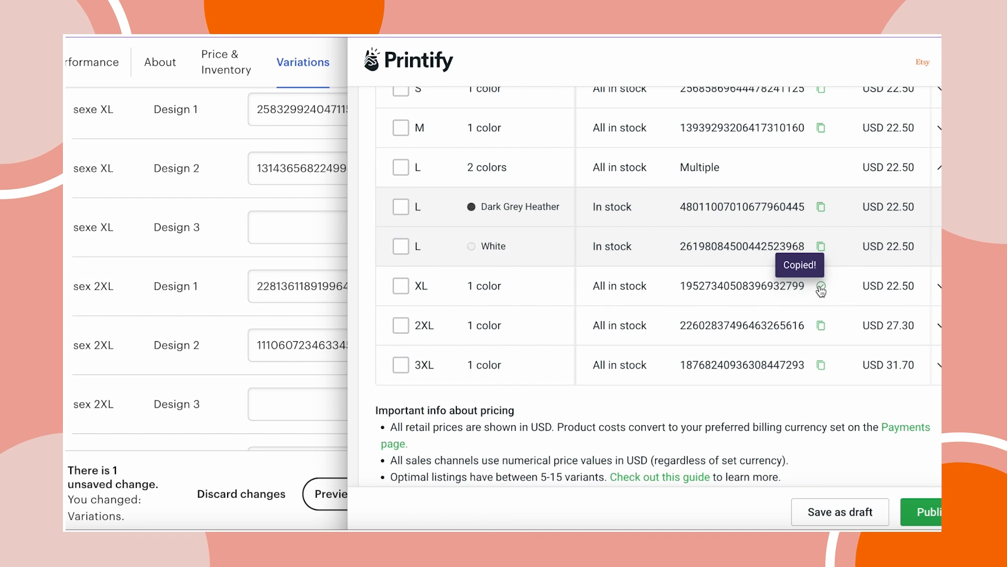
click(277, 230)
scroll(331, 341, down, 3)
click(556, 305)
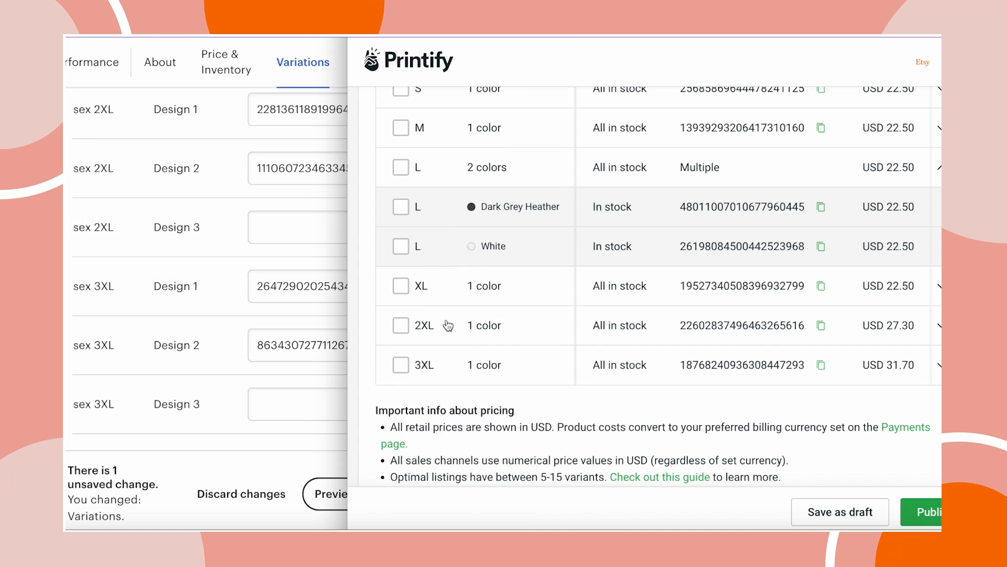
click(821, 326)
click(274, 228)
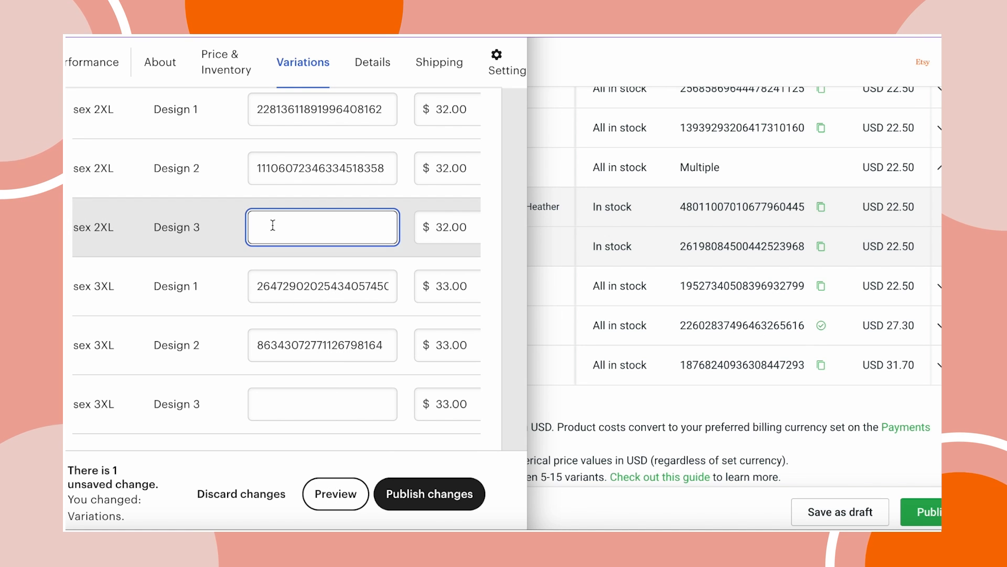
key(ctrl+v)
scroll(82, 312, down, 2)
click(551, 367)
click(821, 365)
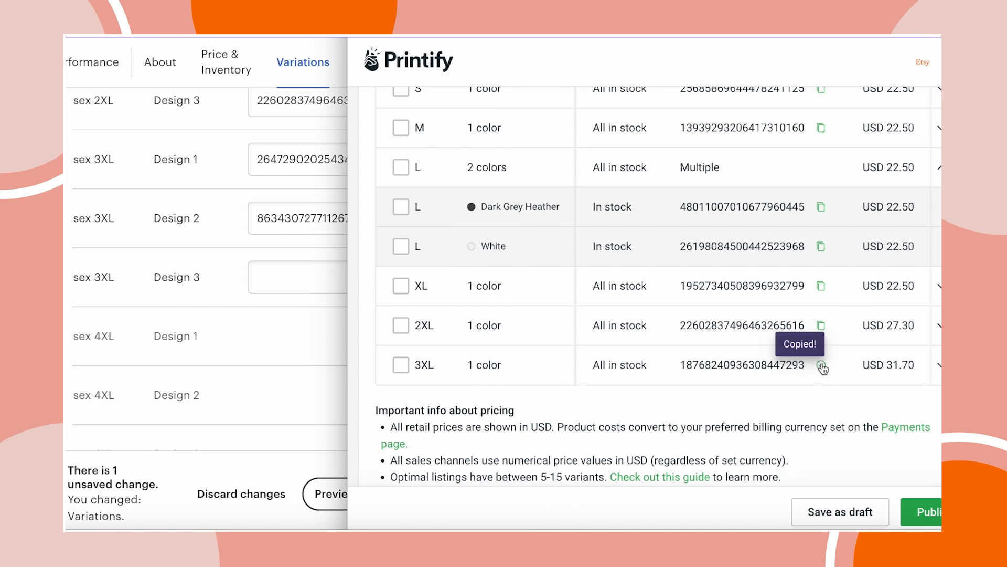
click(296, 277)
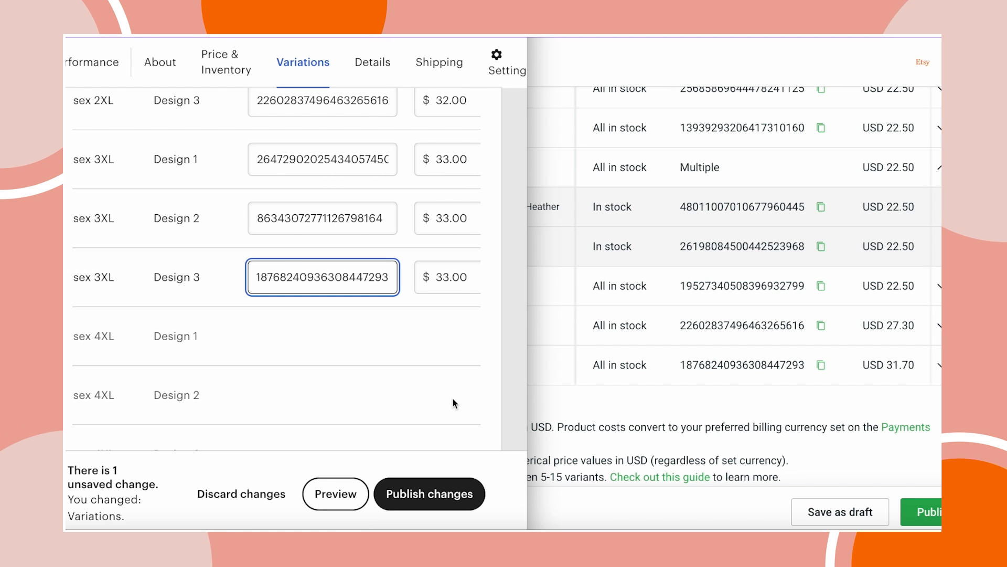
Step: Widen the Etsy window, review the SKUs filled in for the size and design variants, and publish the listing changes
drag(527, 343, 767, 344)
scroll(399, 341, up, 15)
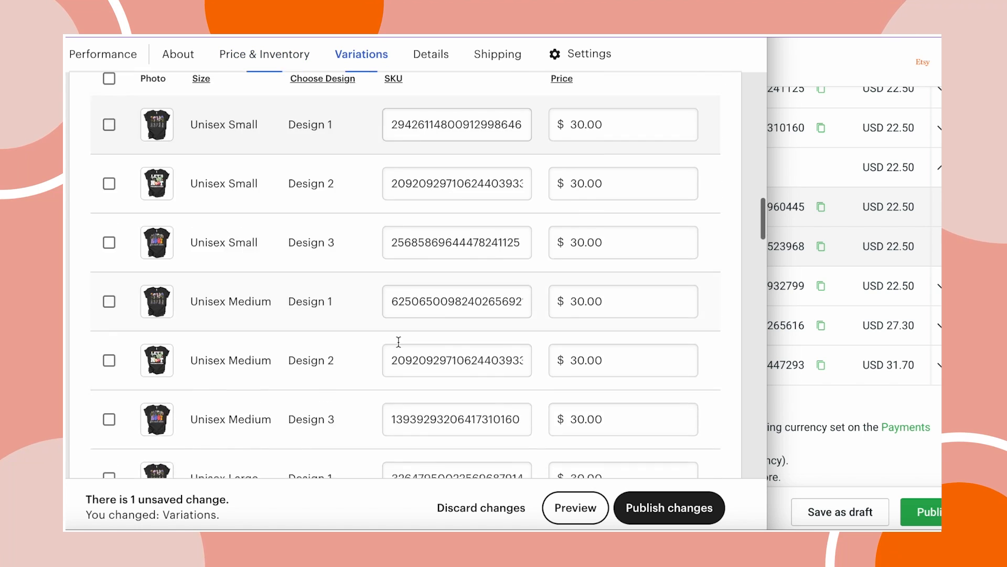
scroll(400, 281, down, 3)
click(637, 508)
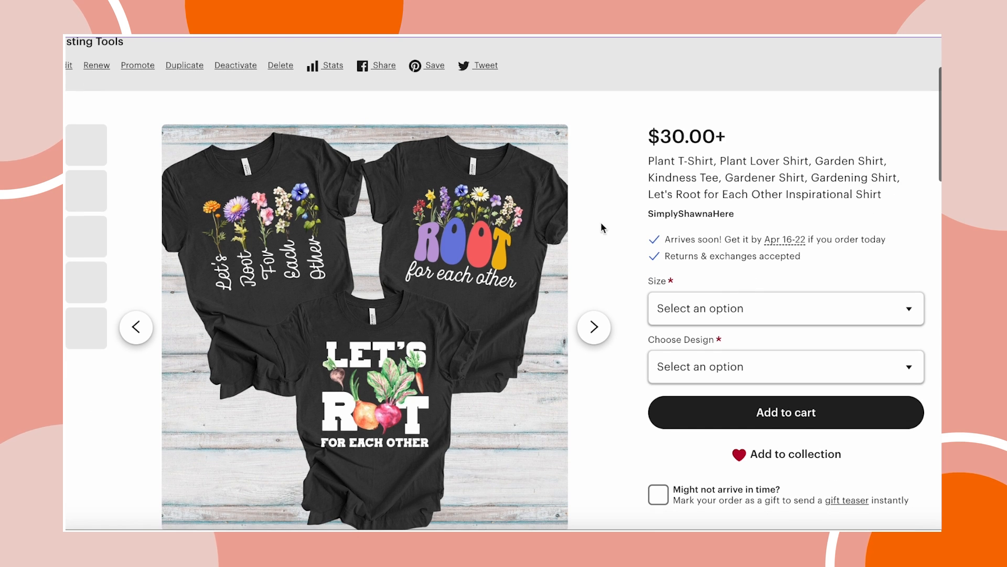
Step: Check the published listing as a shopper by choosing size Unisex Large and Design 1
click(921, 308)
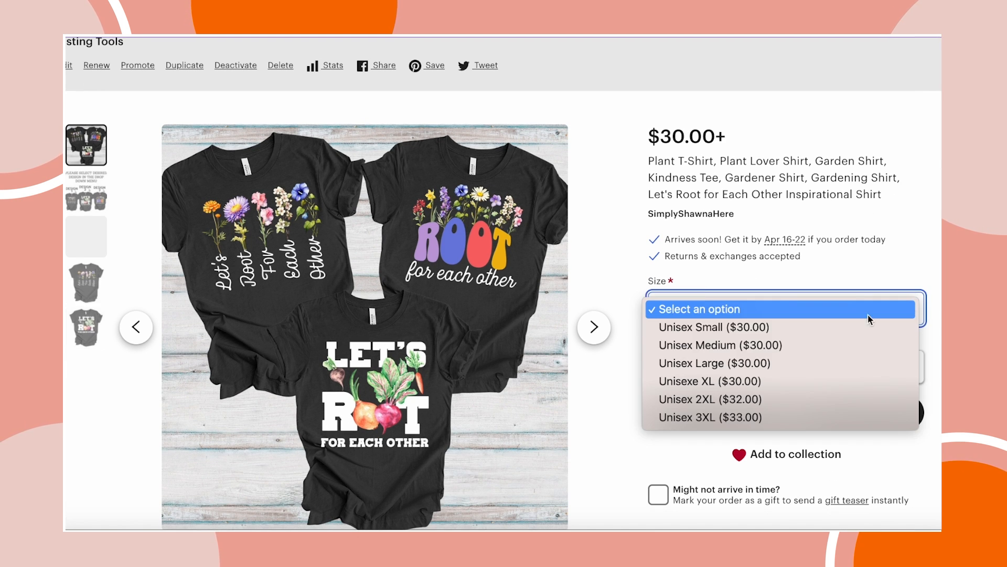
click(790, 363)
click(910, 366)
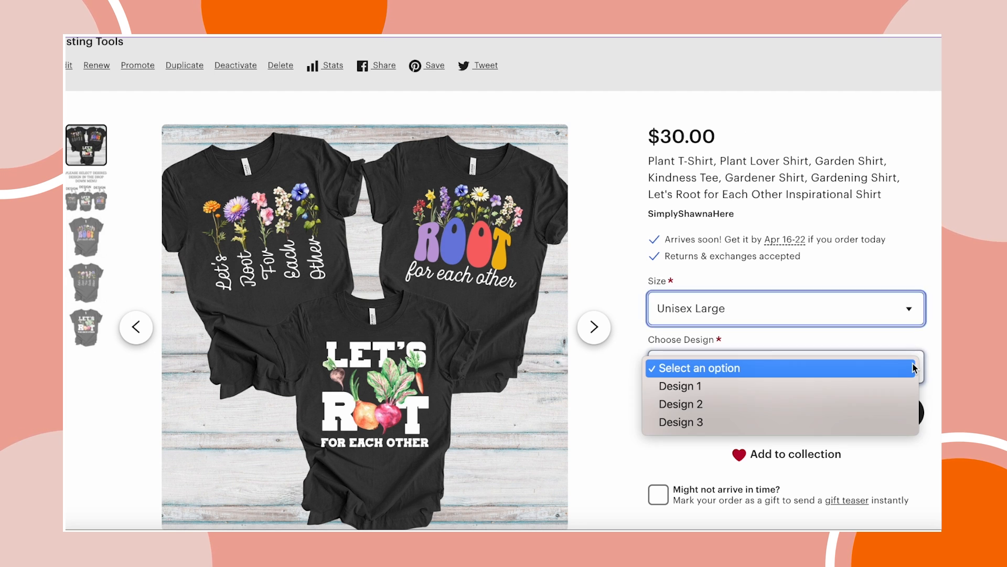
click(729, 388)
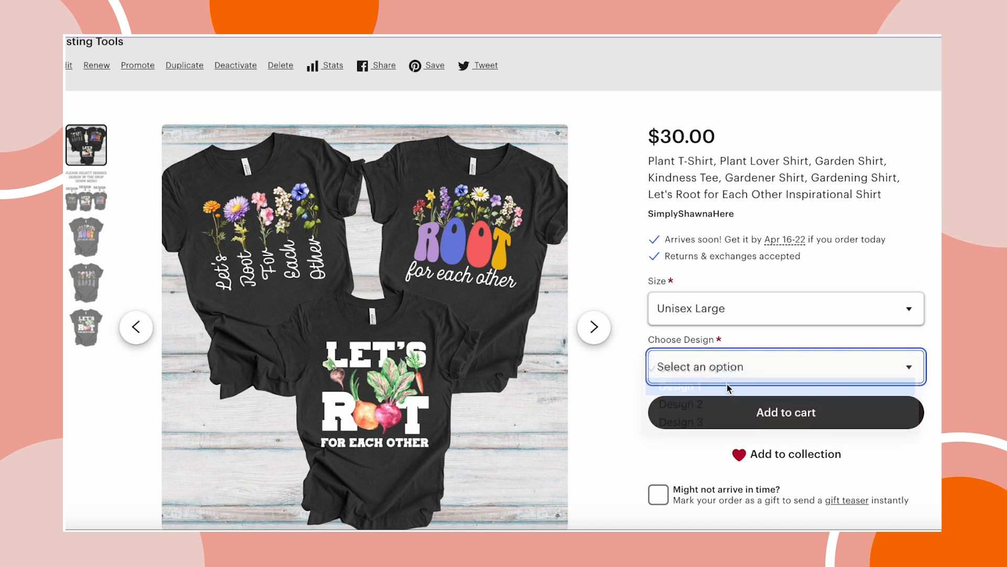
scroll(742, 334, down, 2)
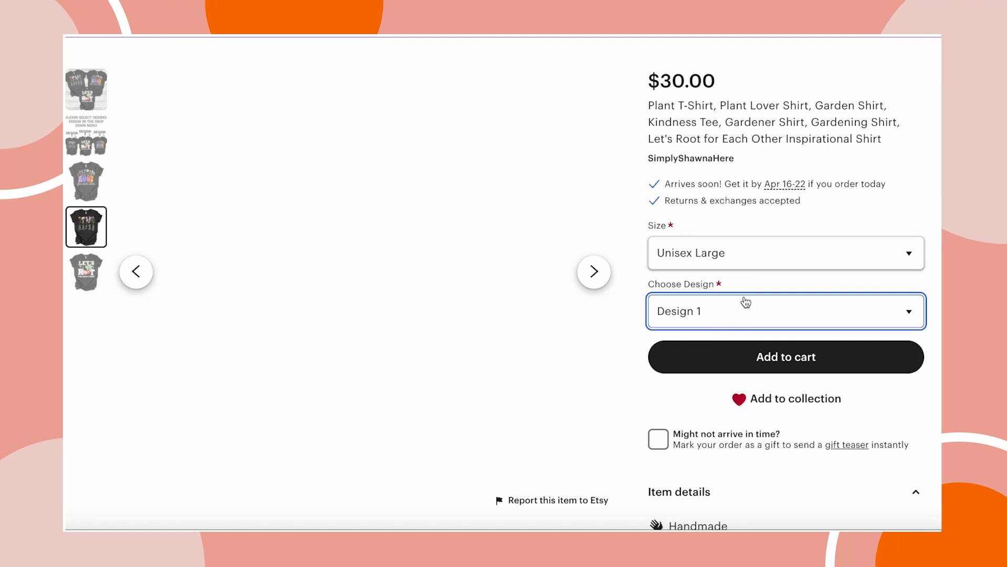
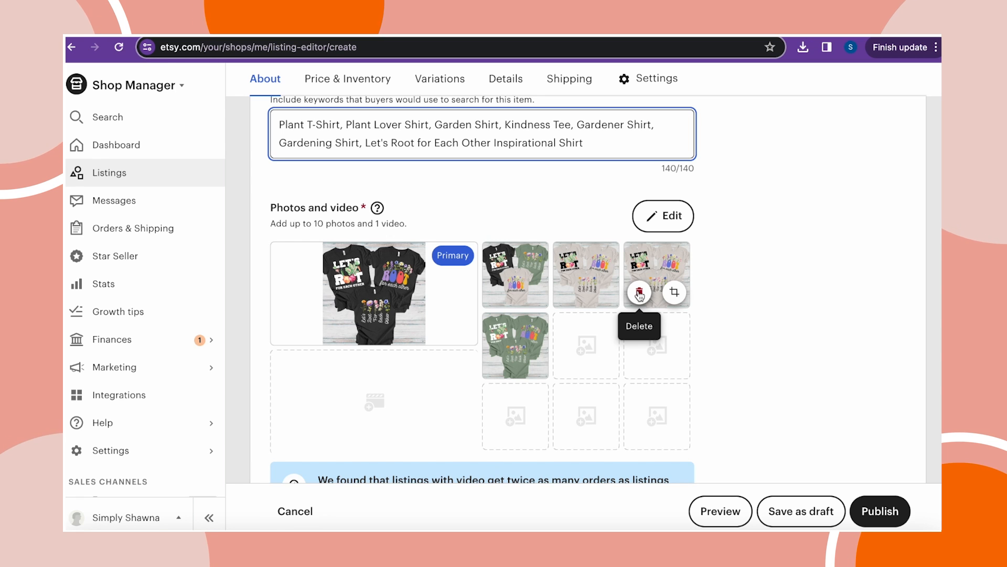
Step: Delete the duplicate tan shirts photo and make the mixed-color shirts mockup the listing's primary photo
click(639, 293)
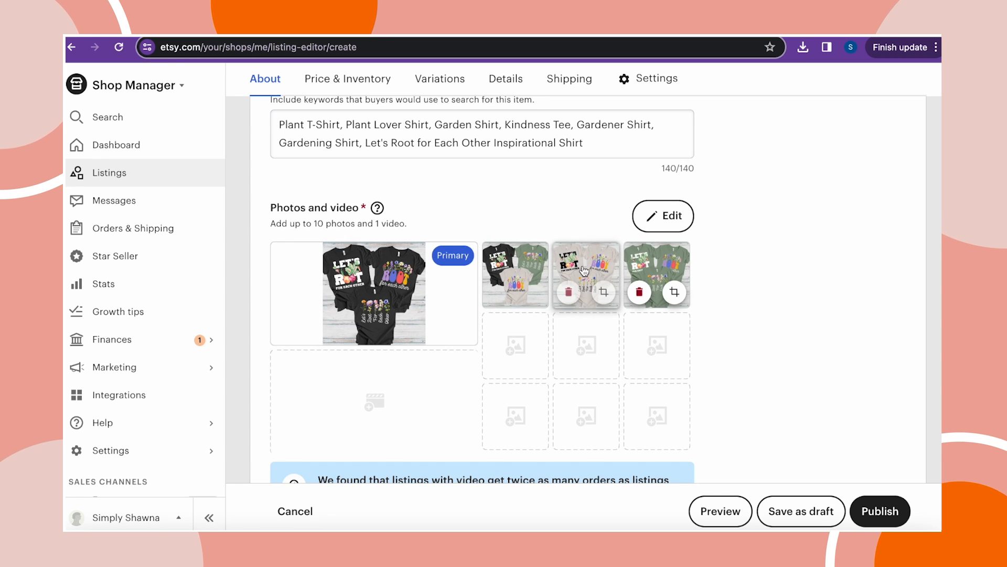
drag(515, 273, 352, 283)
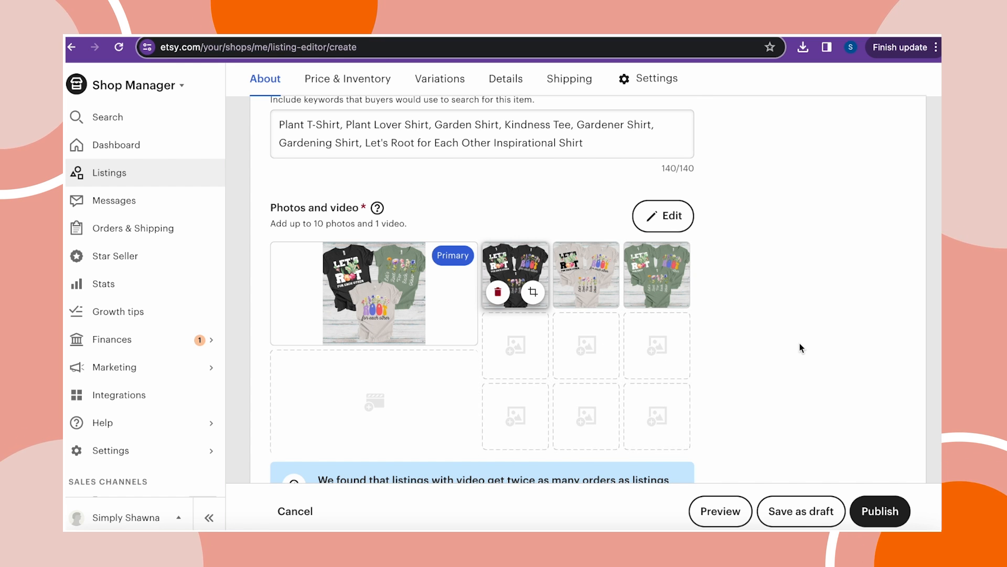
Step: Add the "How to Order" image showing Designs 1 to 3 to the listing photos and view it enlarged
scroll(799, 345, down, 10)
click(500, 360)
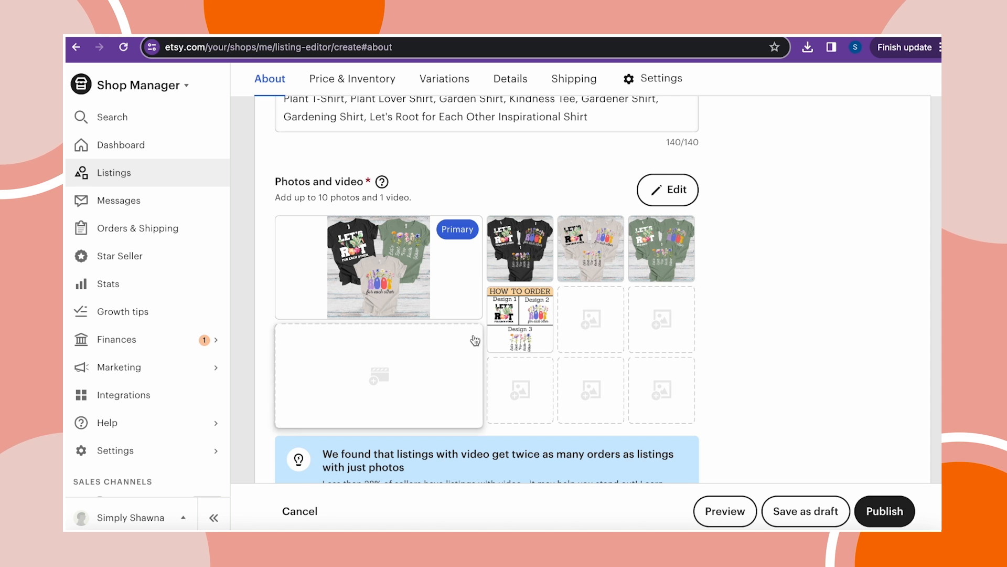
click(511, 317)
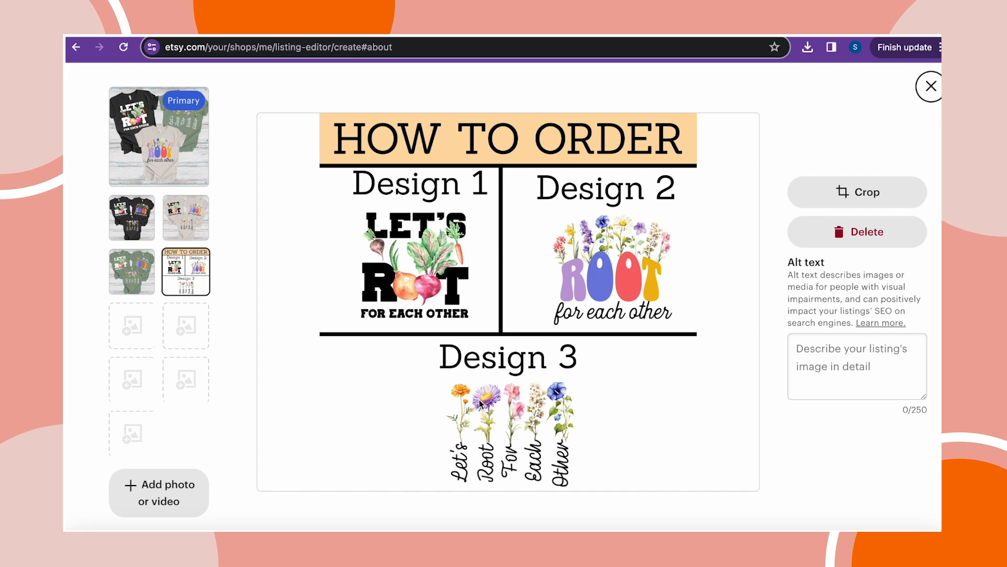
click(931, 87)
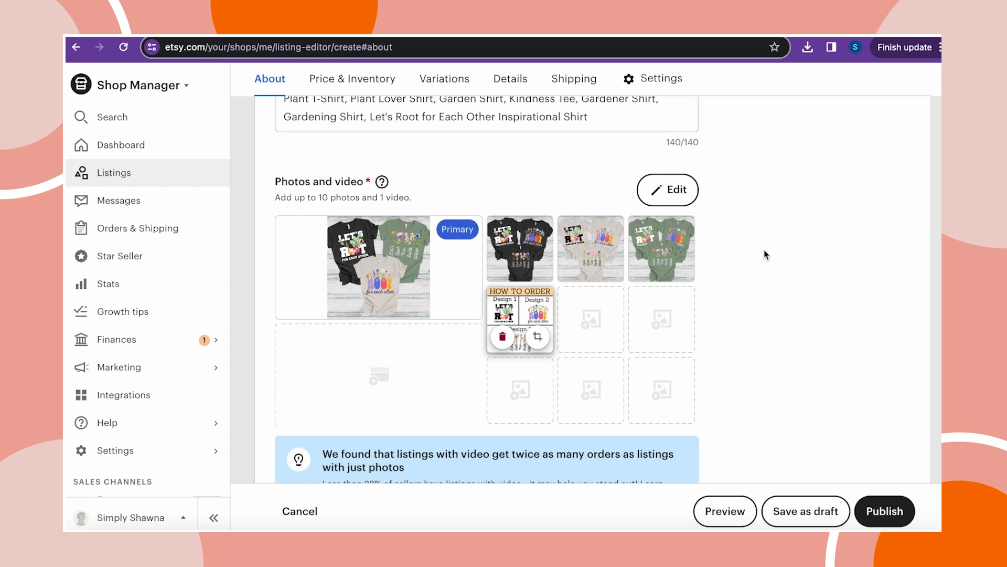
Step: Search the listing categories for "shirt" and choose T-shirts under Gender-Neutral Adult Clothing, Tops & Tees
scroll(753, 315, down, 15)
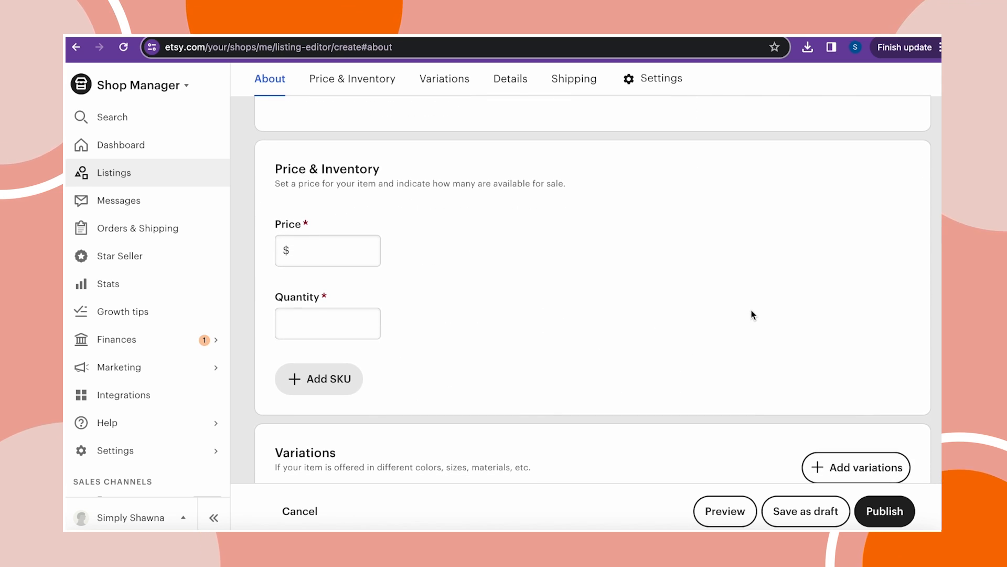
click(343, 328)
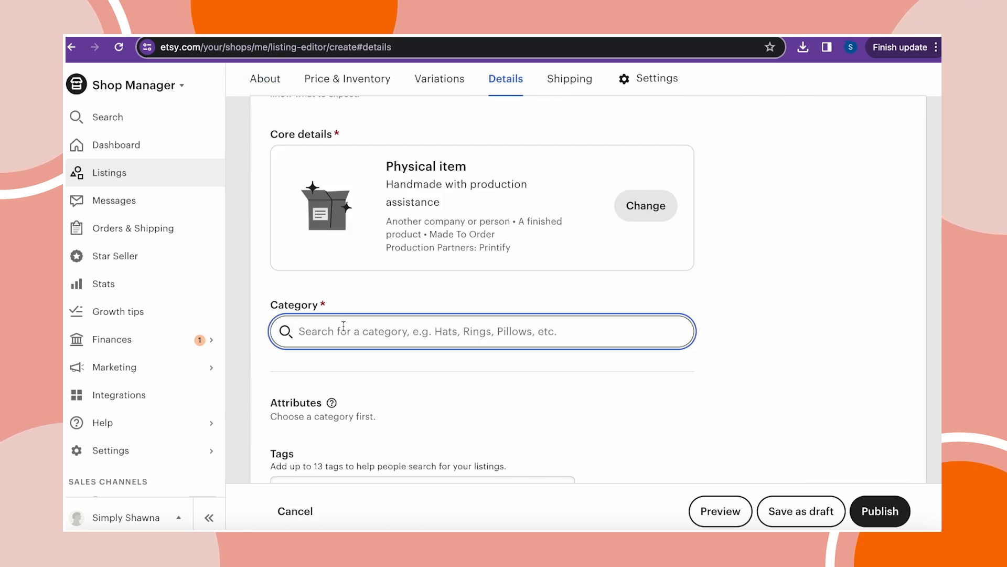
text(shirt)
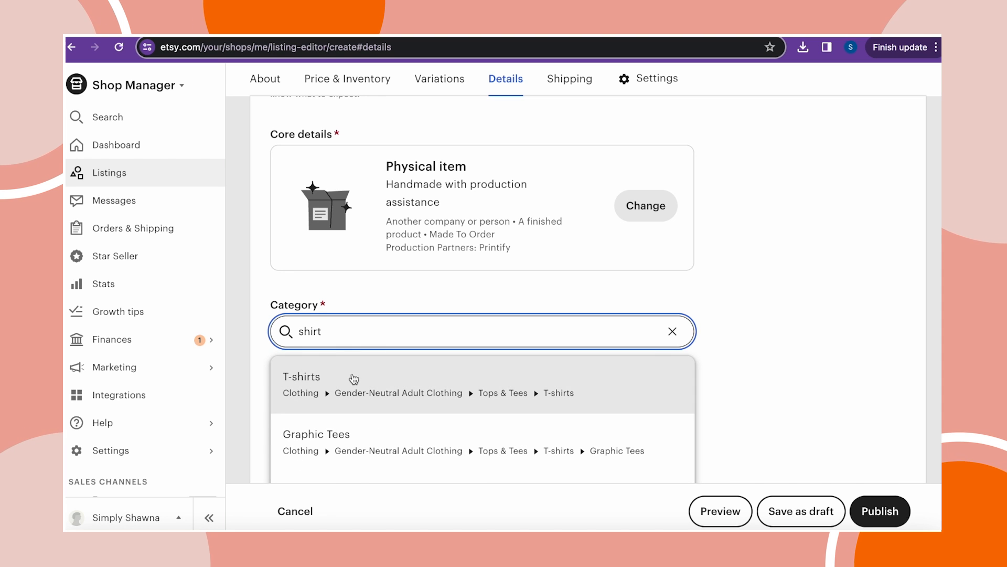
click(354, 376)
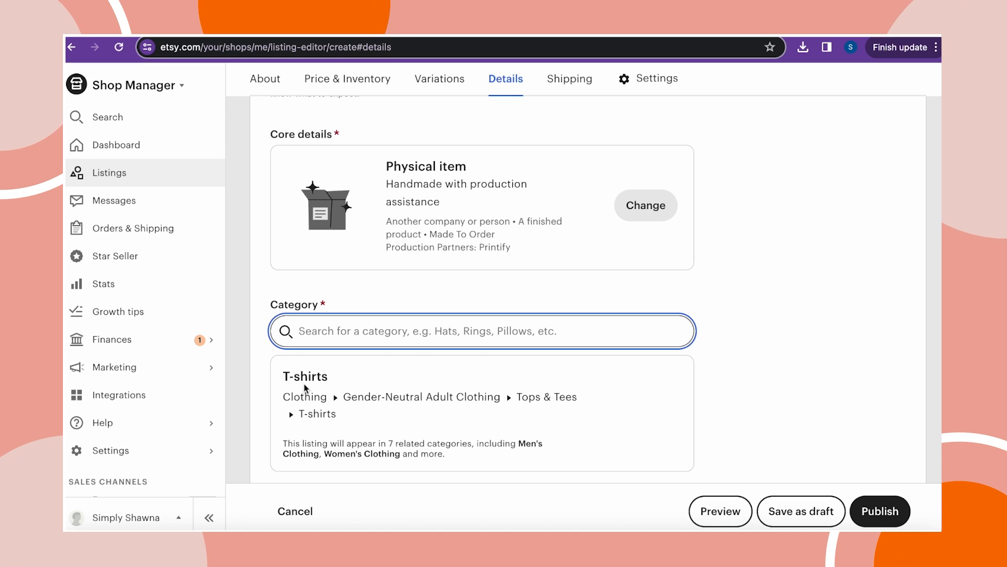
click(348, 396)
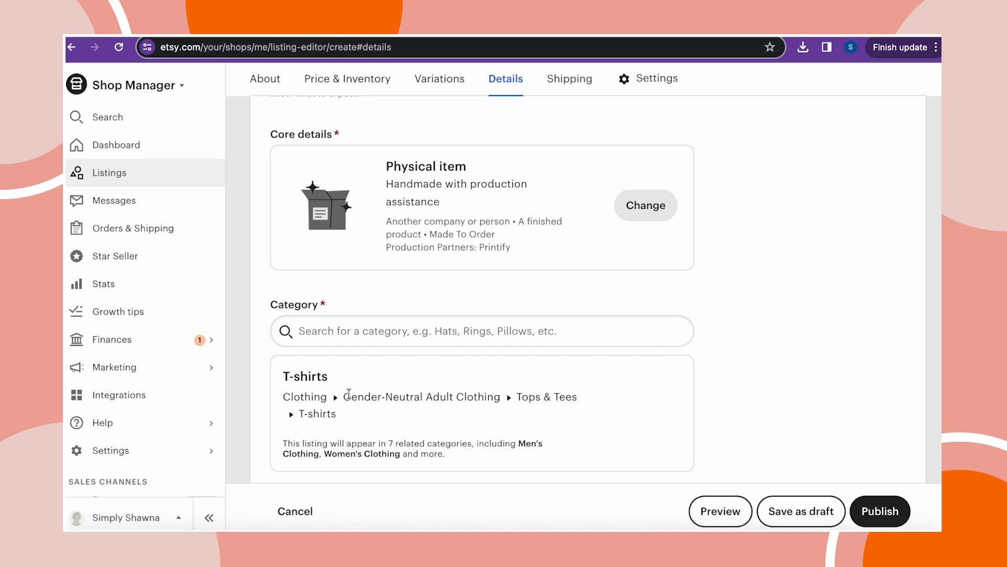
Step: Add a custom variation to the listing and name it Sizes
scroll(348, 395, down, 3)
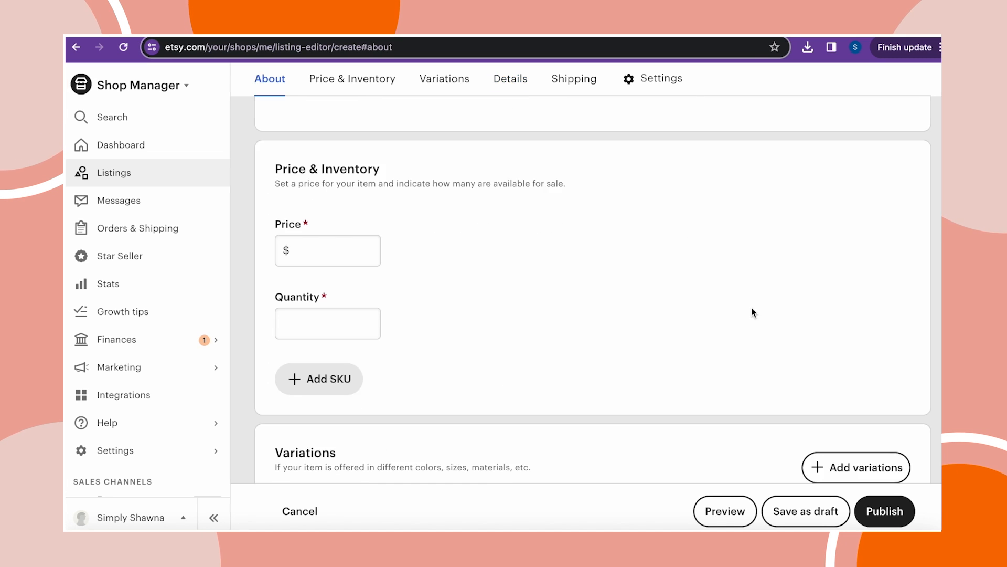
scroll(753, 313, down, 1)
scroll(753, 312, down, 2)
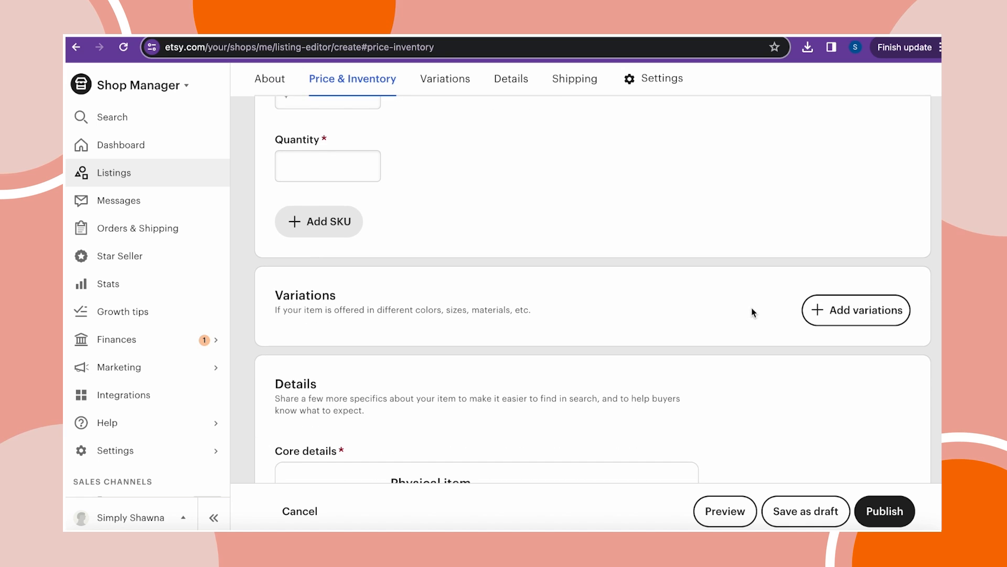
scroll(688, 348, down, 1)
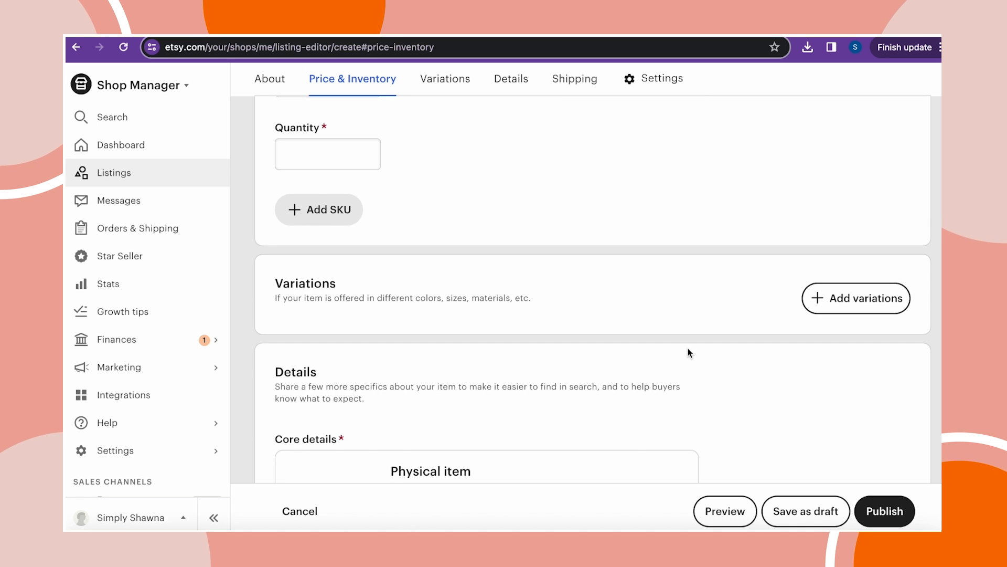
click(834, 302)
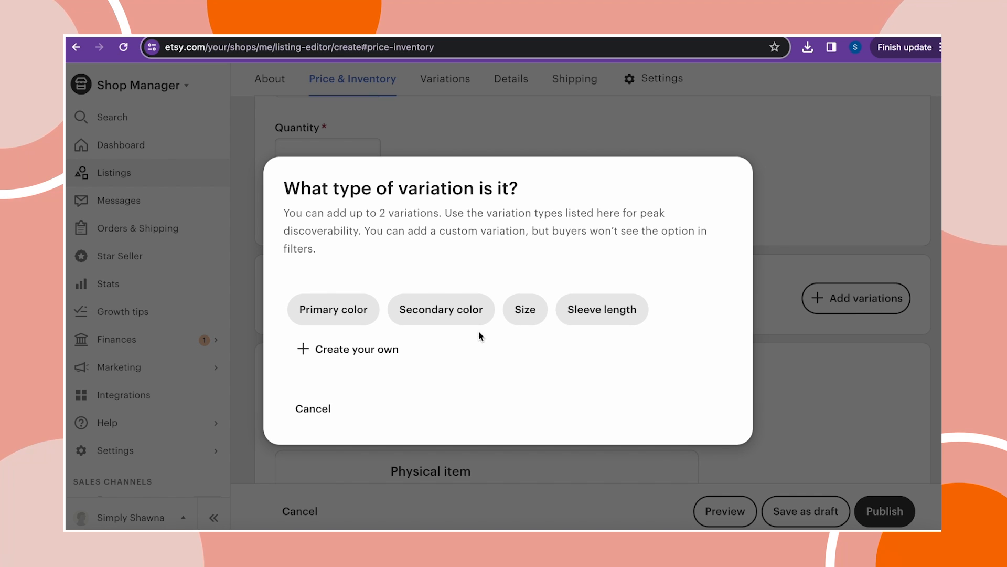
click(394, 349)
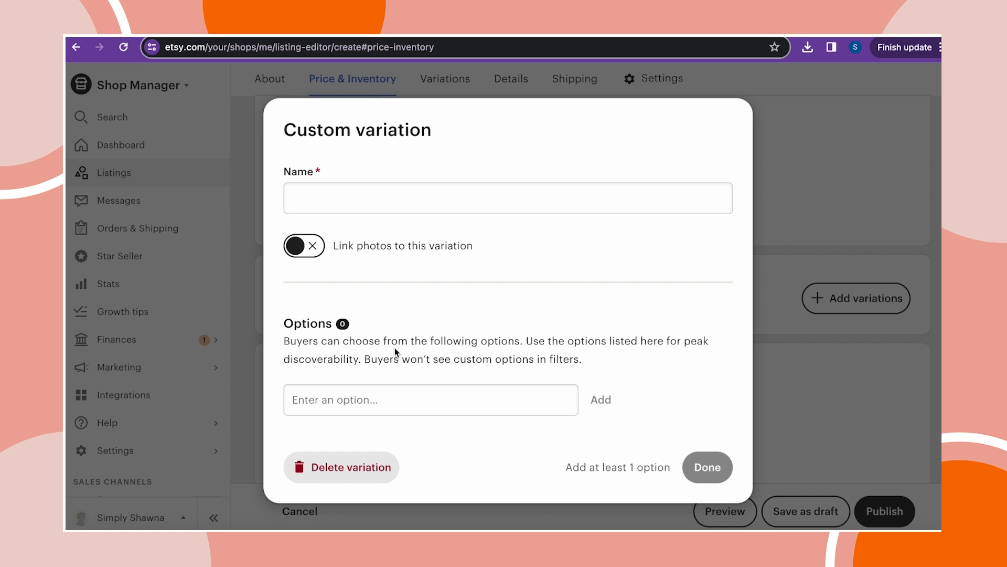
click(367, 203)
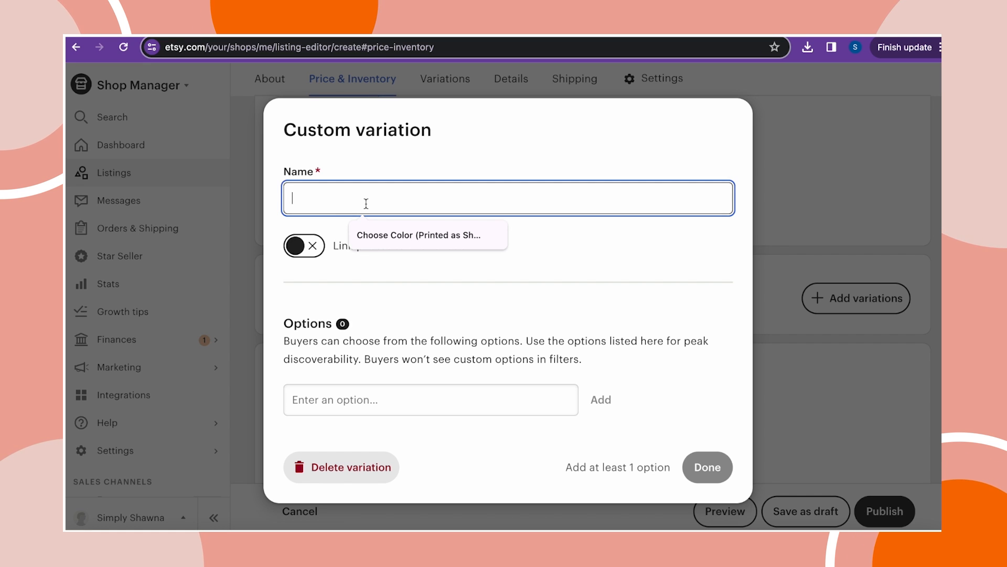
text(Sizes)
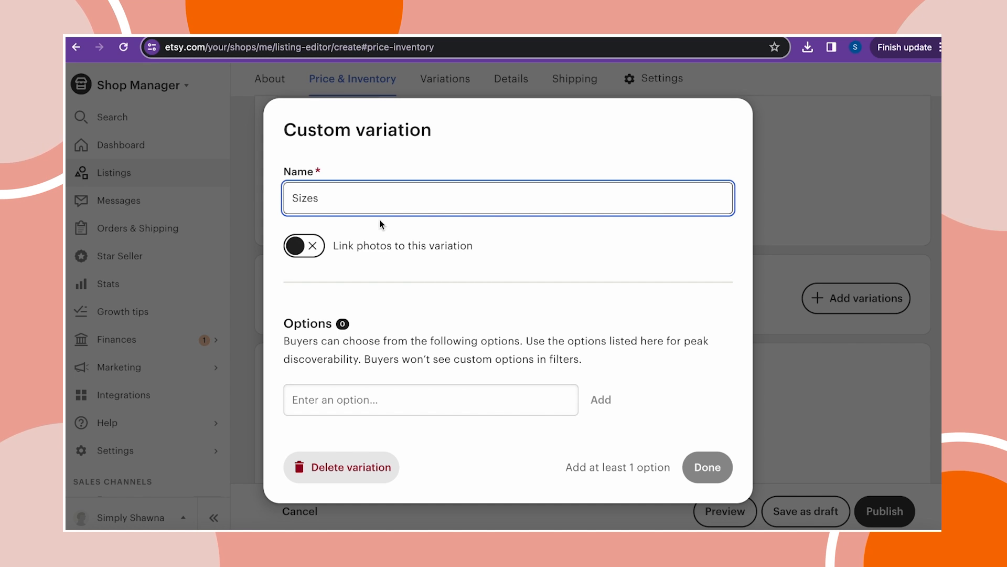
Step: Add the options Unisex Small and Unisex Medium to the Sizes variation
click(335, 401)
text(Un)
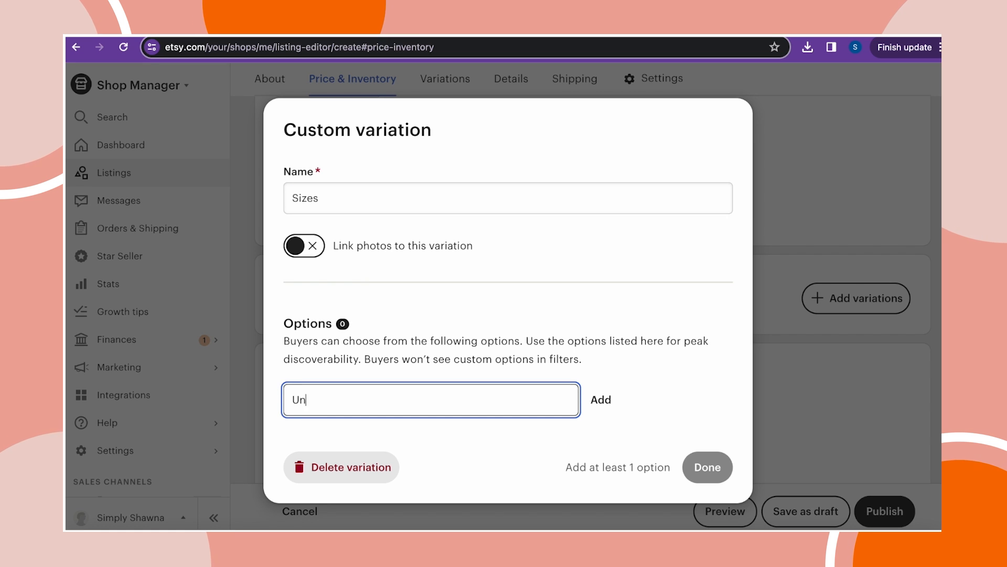
text(isex Small)
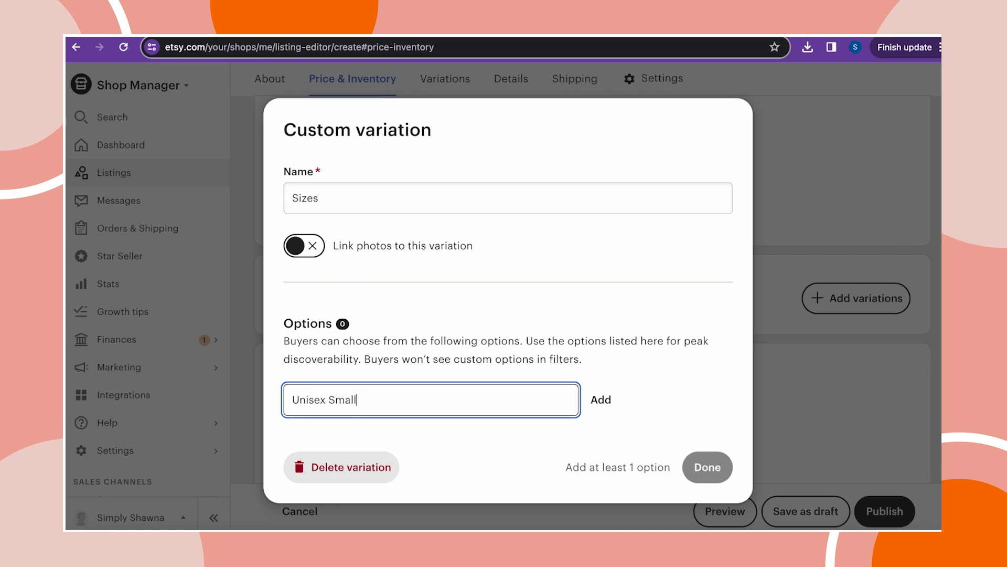
drag(359, 401, 264, 401)
key(ctrl+c)
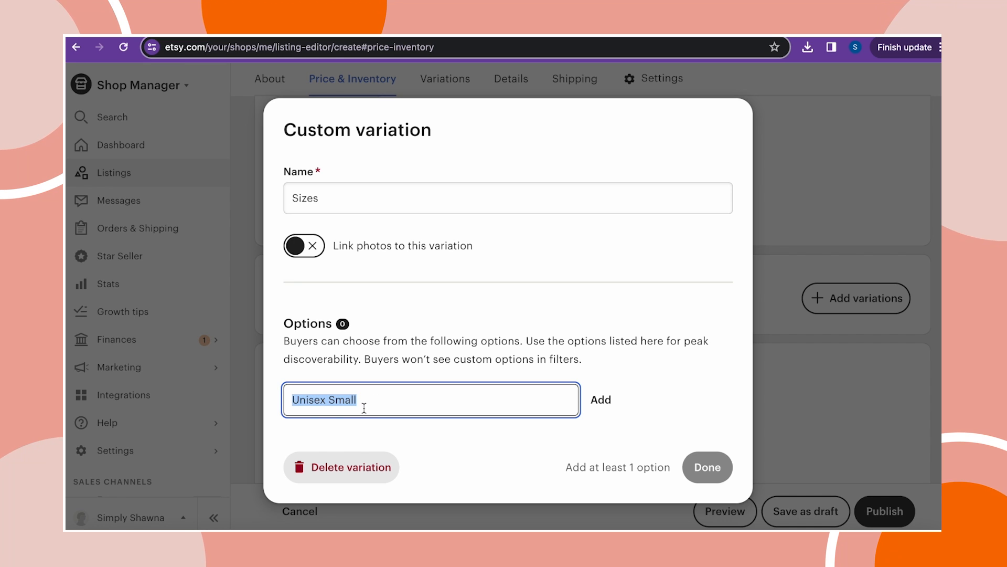
click(601, 400)
click(459, 388)
key(ctrl+v)
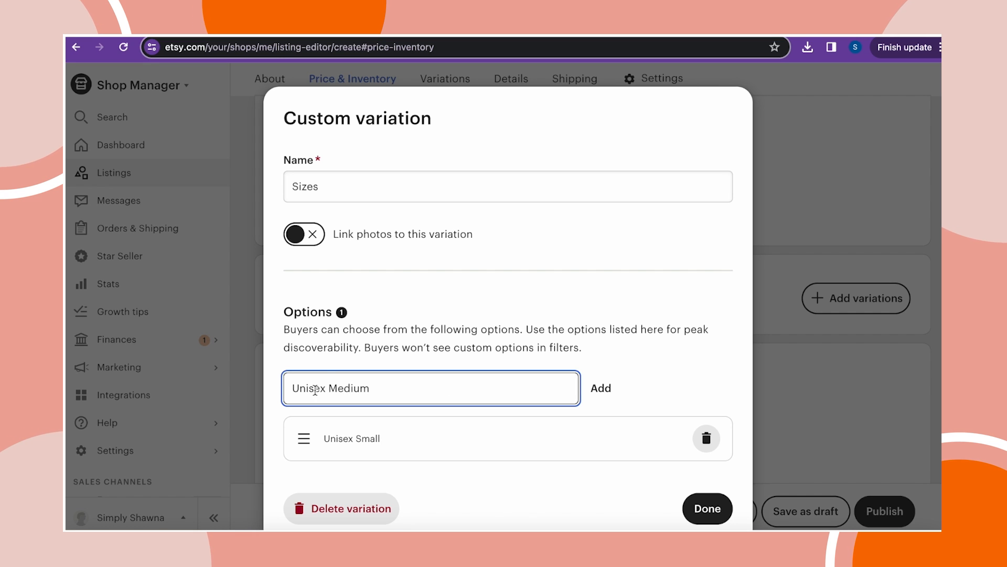
drag(329, 389, 269, 392)
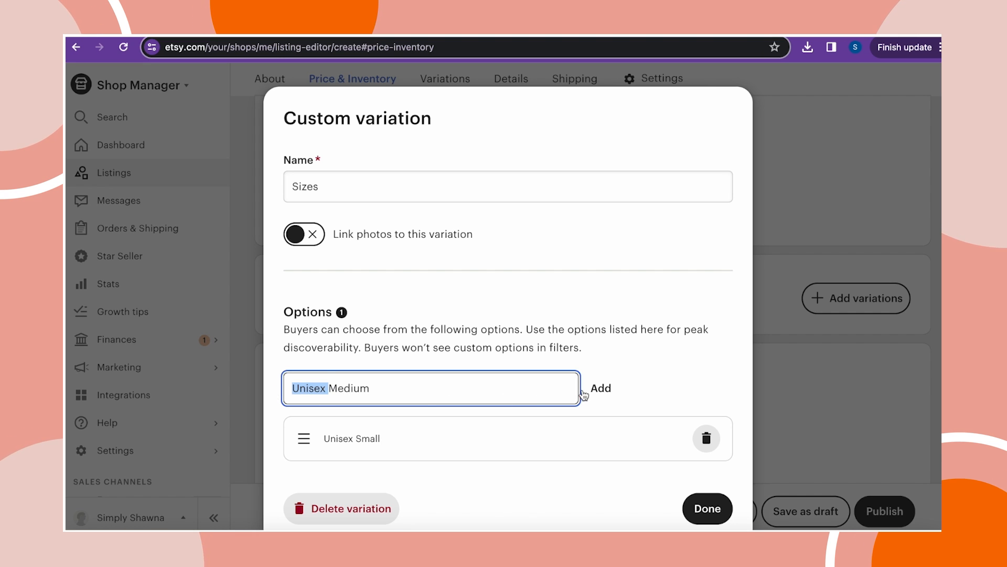
click(602, 396)
Step: Add the options Unisex Large and Unisex XL to the Sizes variation
click(418, 381)
text(Unisex )
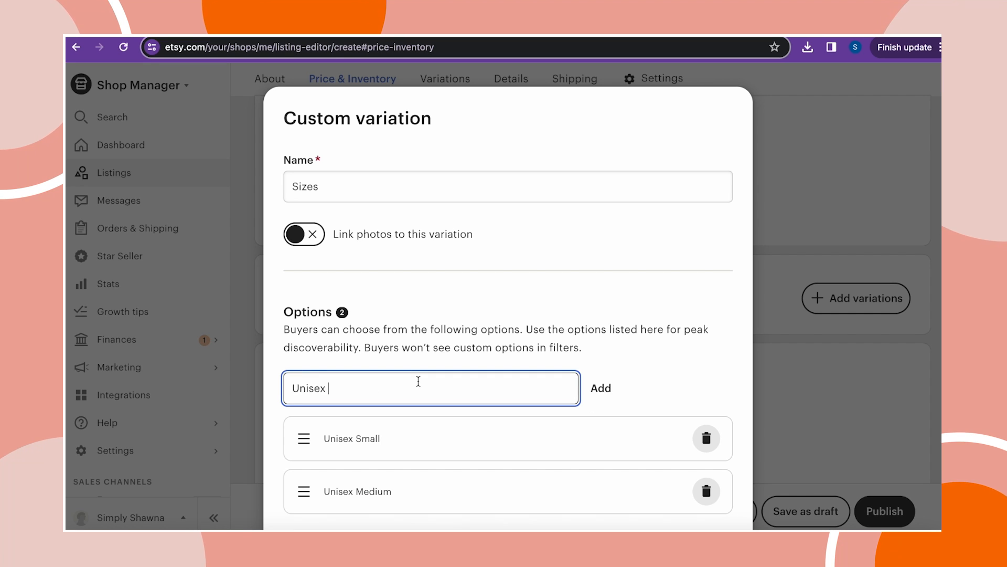
text(Large)
key(Return)
text(Unisex XL)
key(Return)
Step: Add the options Unisex 2XL and Unisex 3XL, and finish the Sizes variation
text(U)
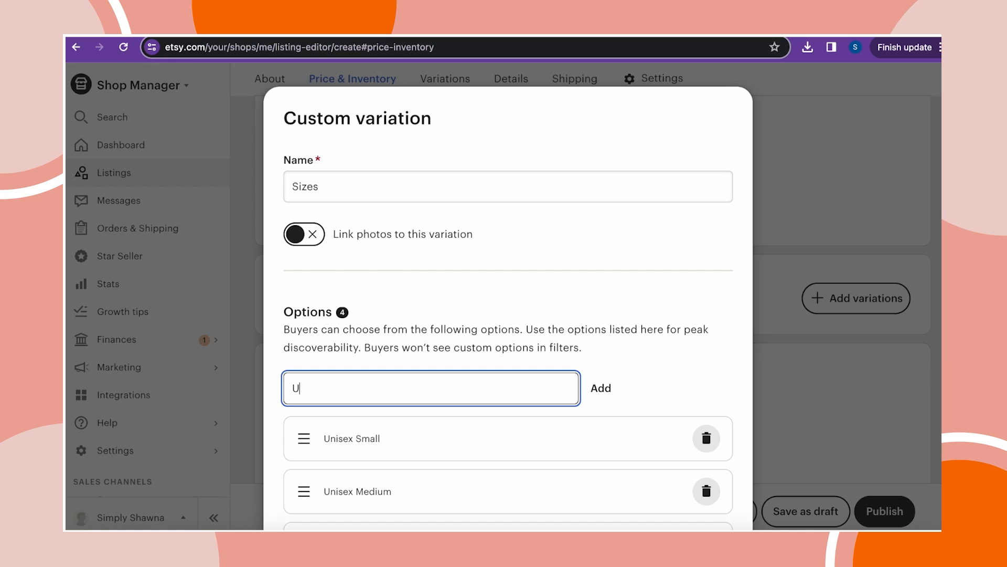
text(nisex 2X)
key(Return)
text(Unisex 3X)
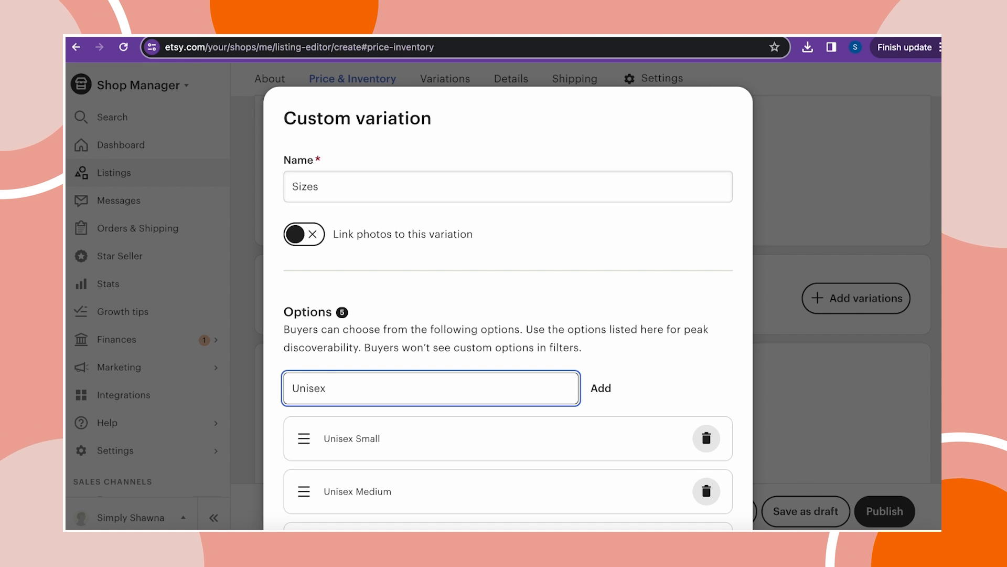
key(Return)
scroll(508, 314, down, 5)
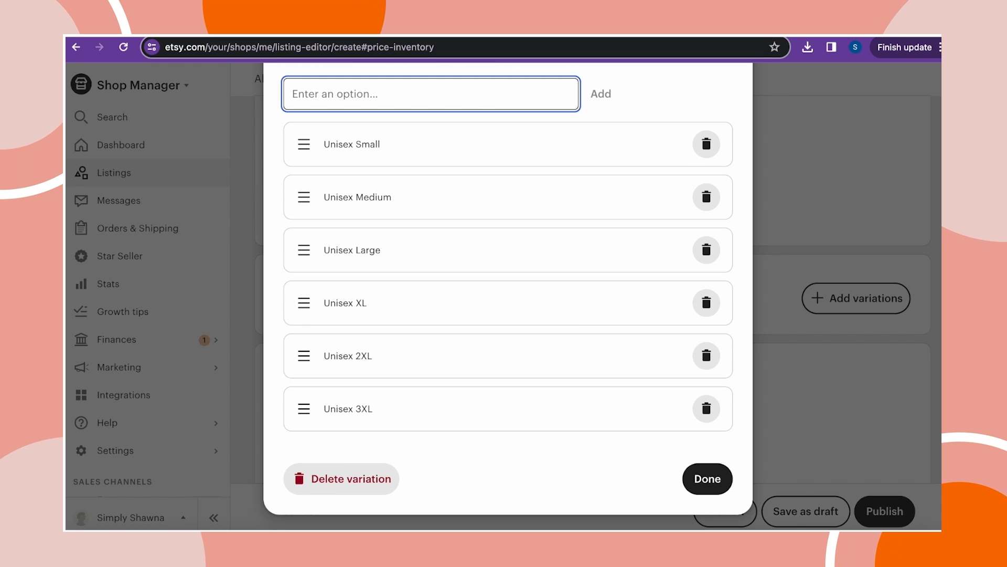
click(707, 479)
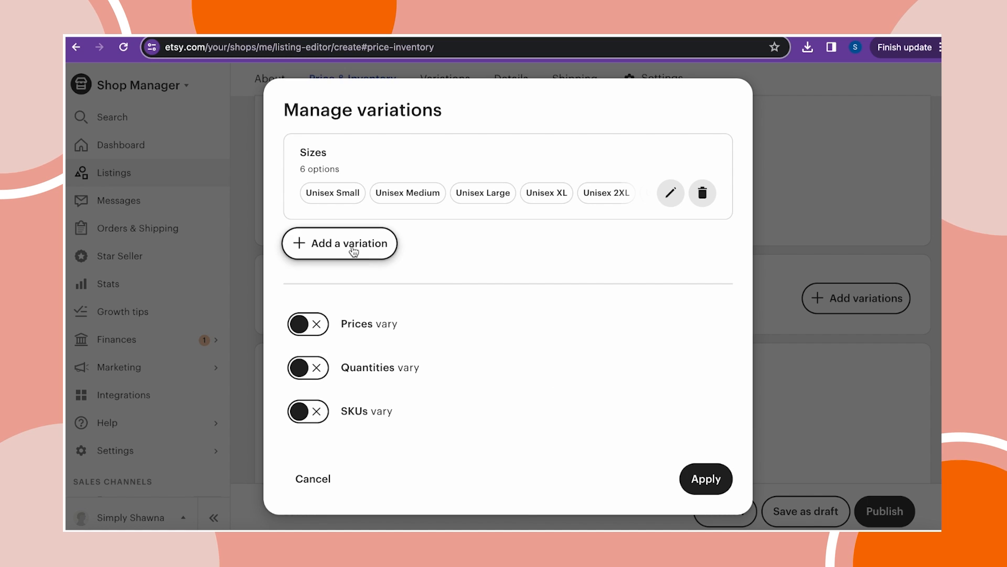
Step: Add a second custom variation to the listing and name it Color of Shirt and Design
click(352, 245)
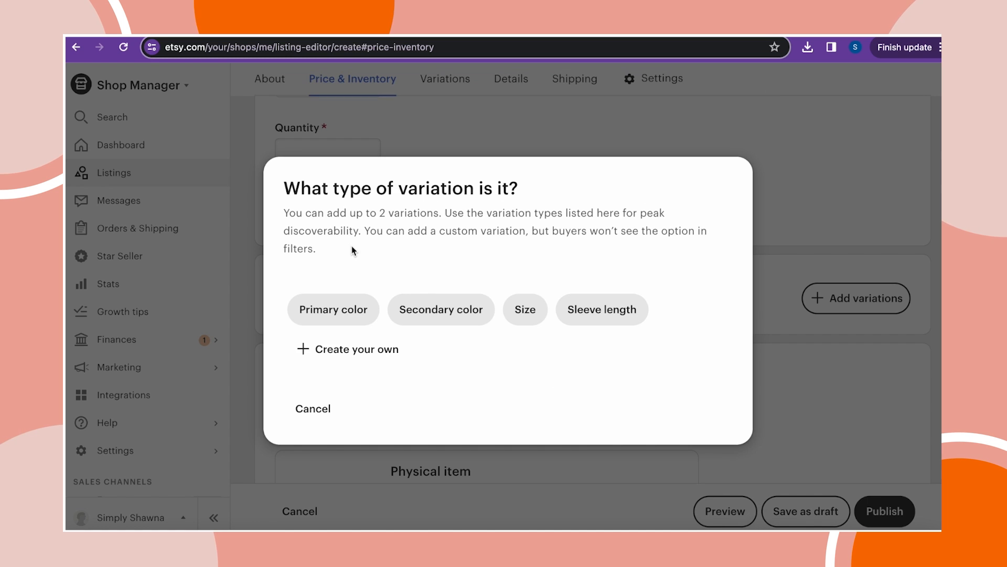
click(355, 356)
click(343, 201)
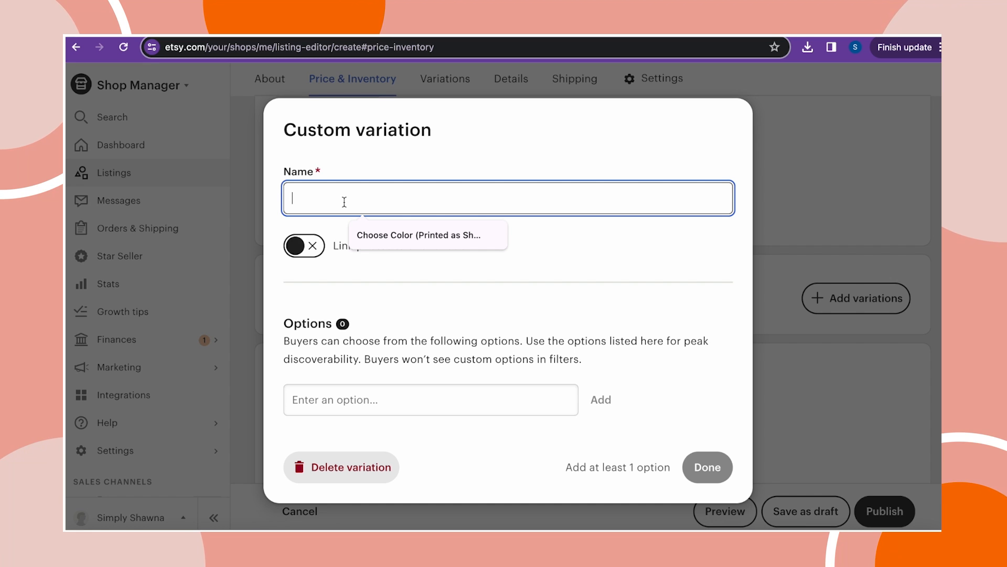
text(Colo)
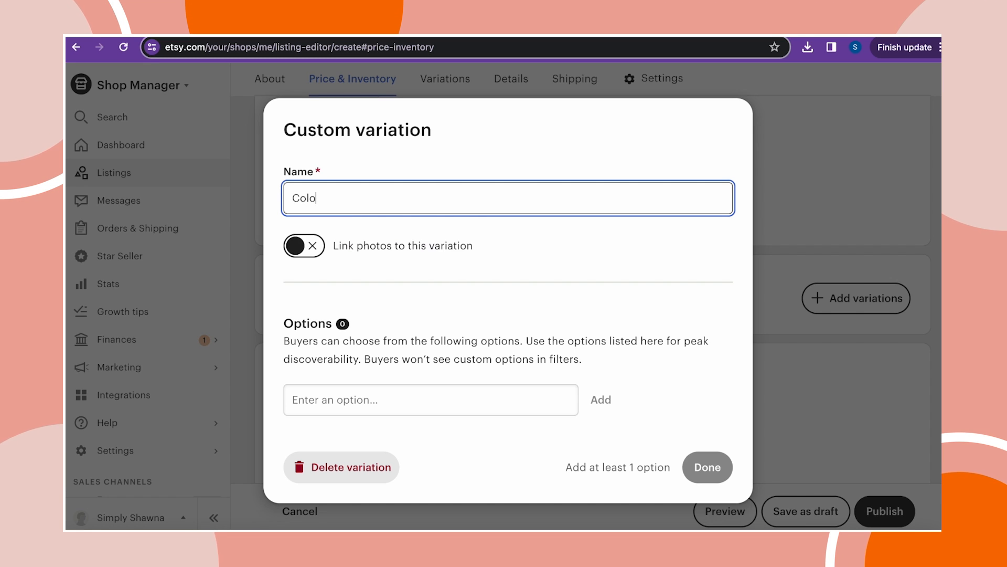
text(r and Design)
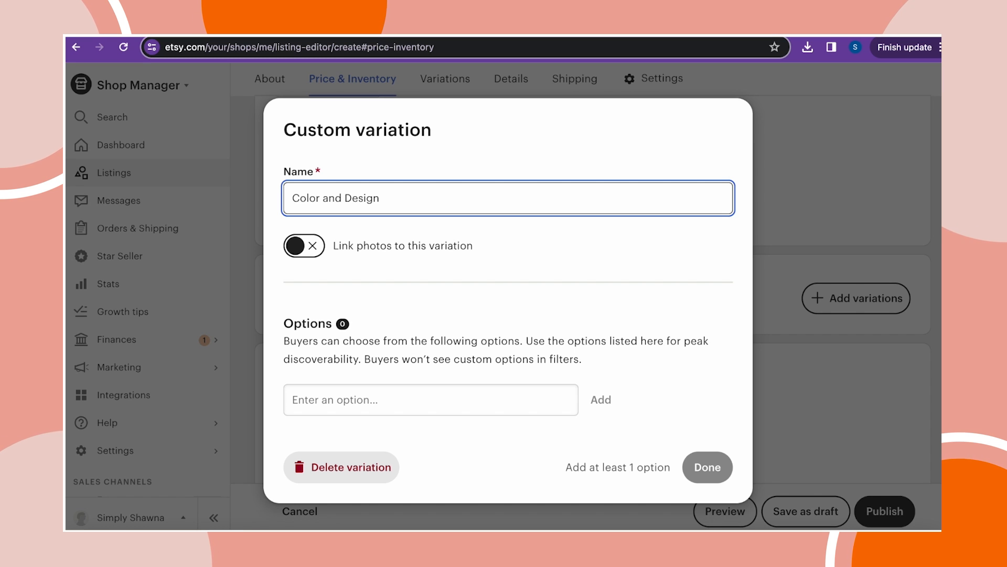
click(322, 199)
text(of SHirt)
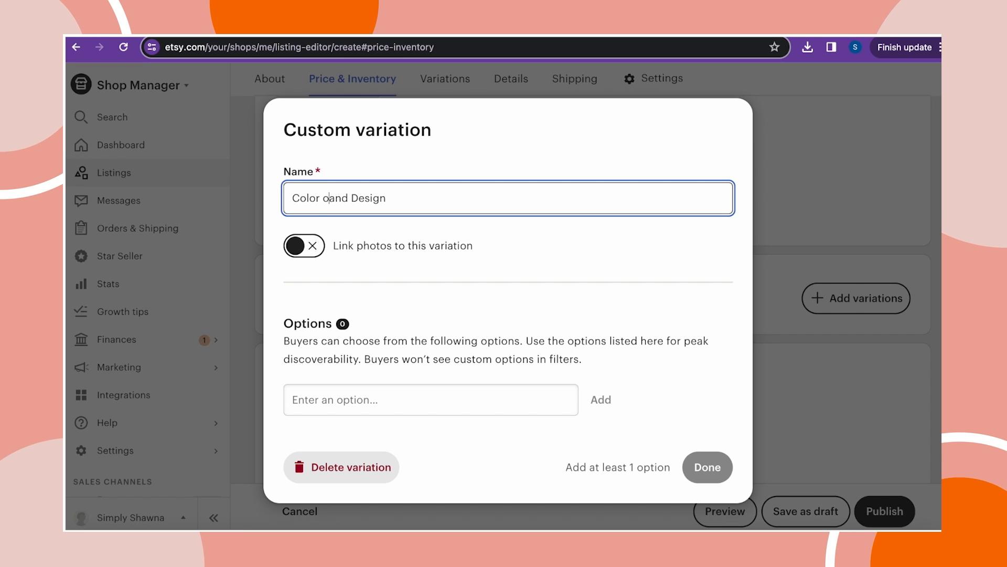
key(BackSpace)
key(BackSpace)
key(BackSpace)
key(BackSpace)
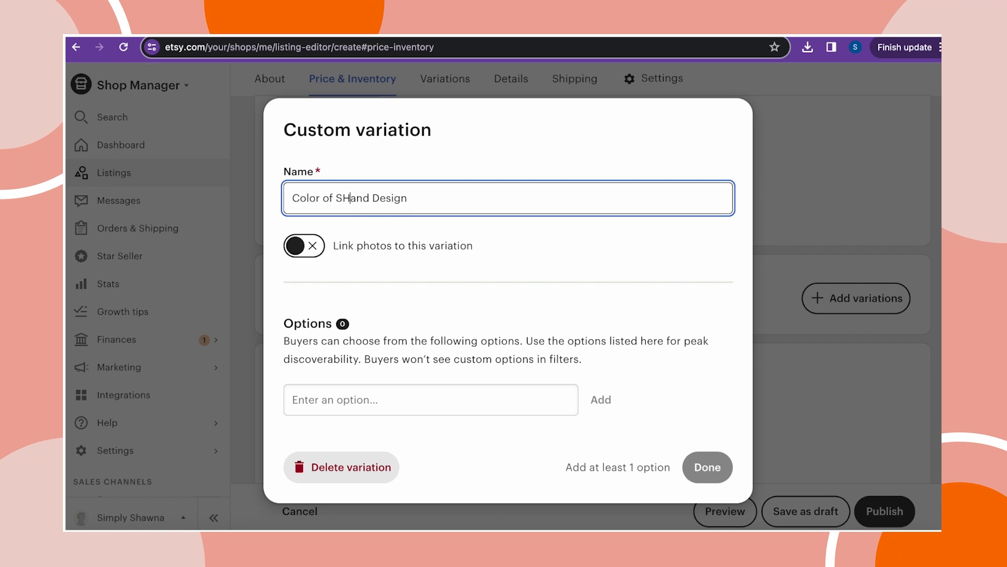
text(hirt)
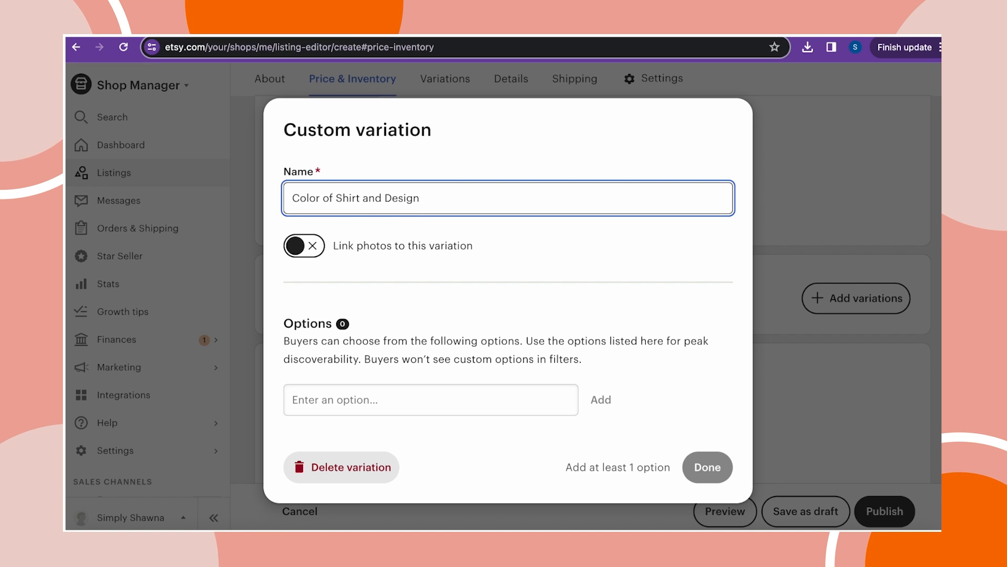
Step: Add the options Green - Design 1, Green - Design 2 and Green - Design 3 to the Color of Shirt and Design variation
click(413, 404)
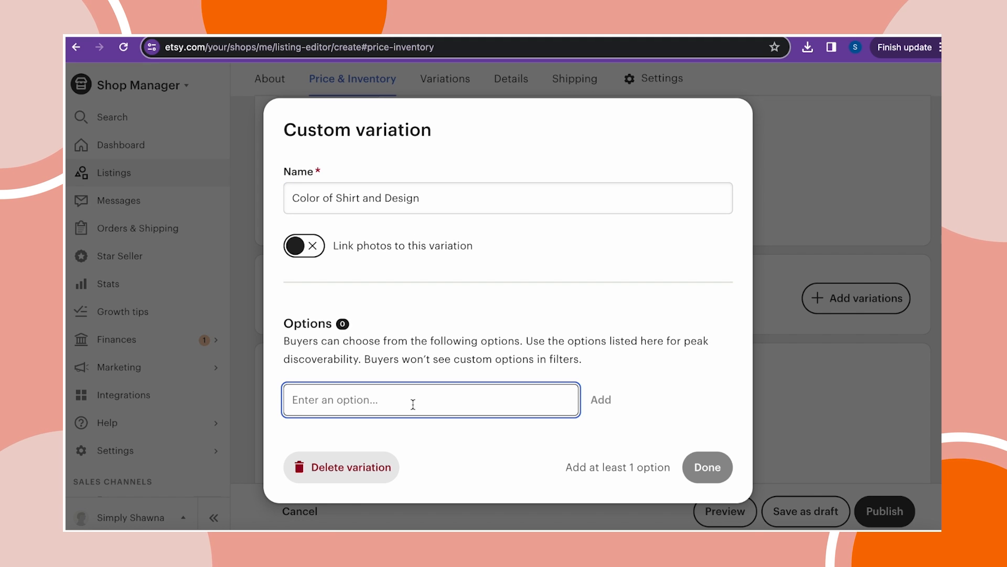
text(Green -)
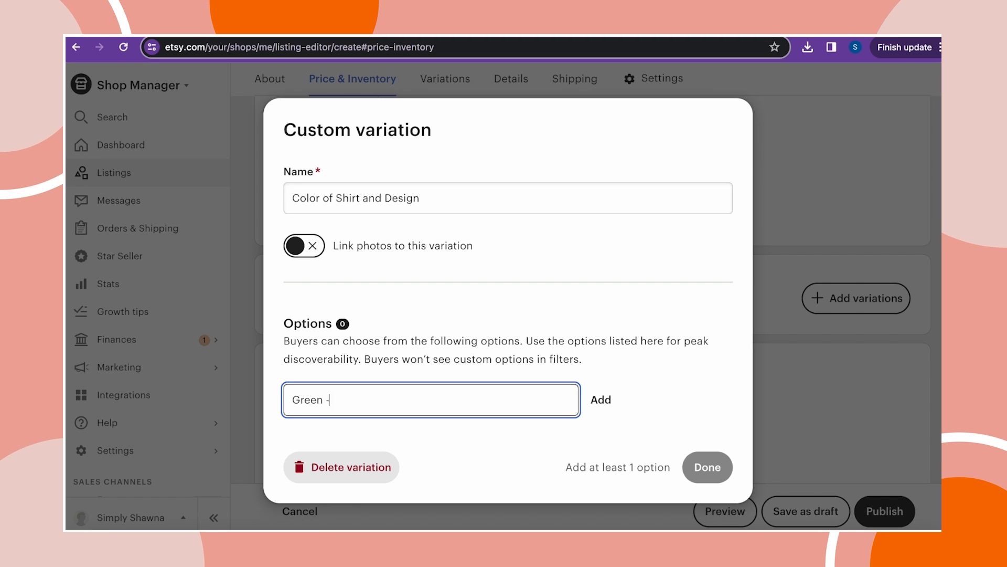
text( Design 1)
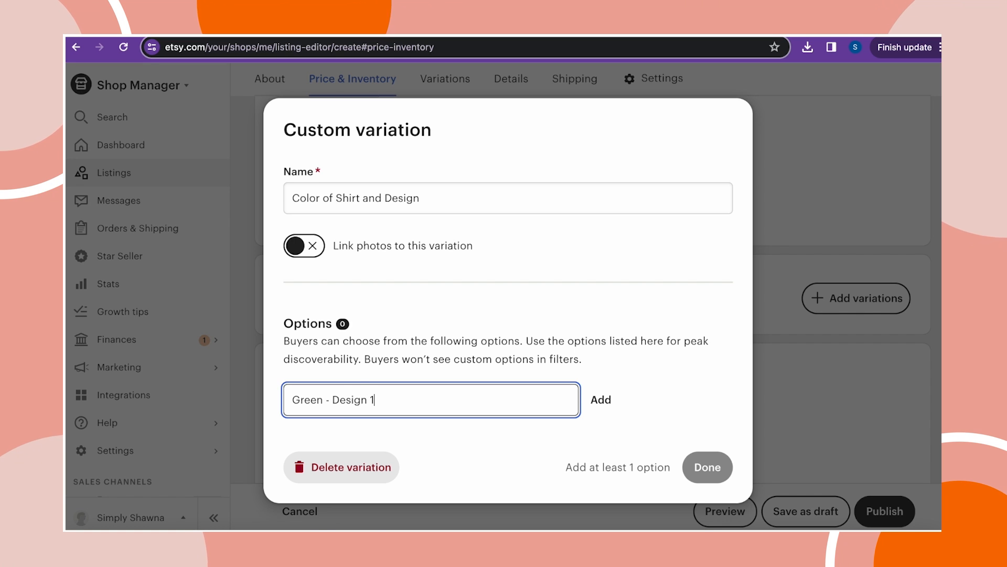
key(Return)
text(Gr)
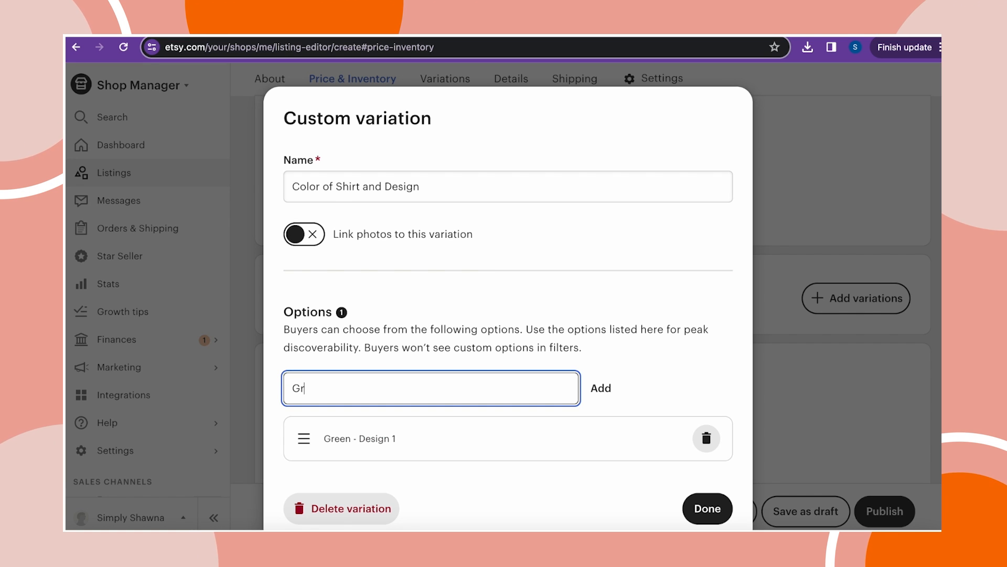
text(een - Design)
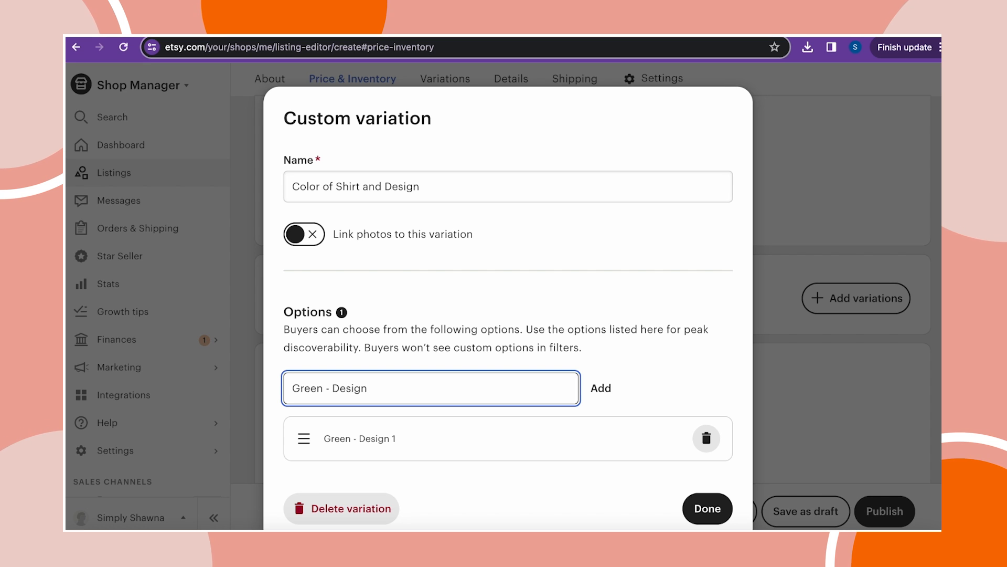
text( 2)
key(Return)
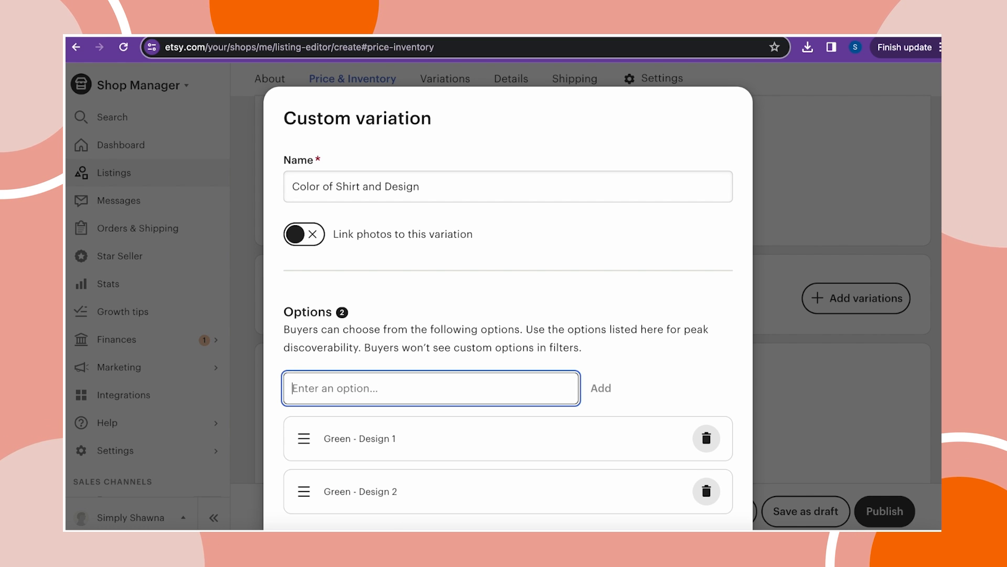
text(Green - Design)
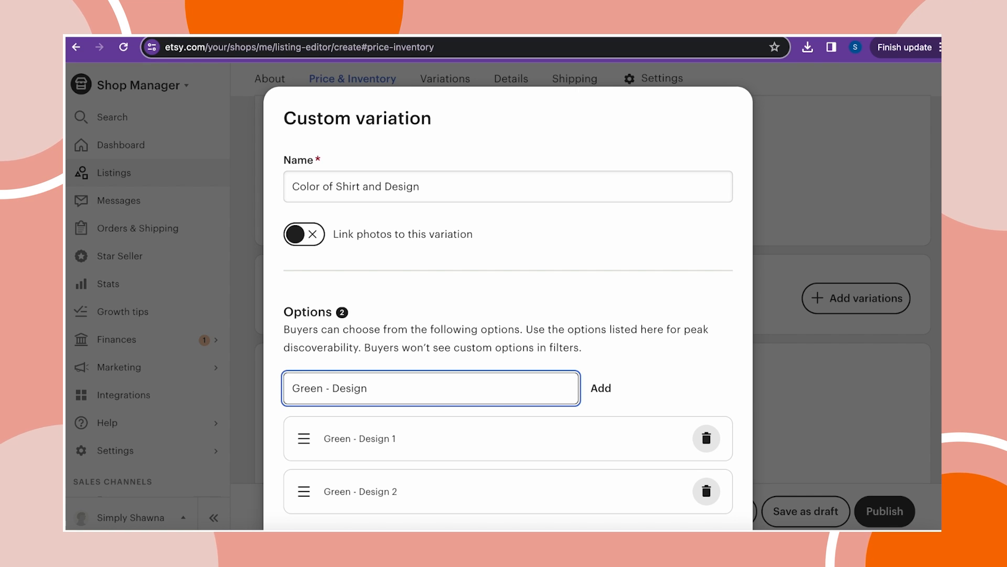
text( 3)
key(Return)
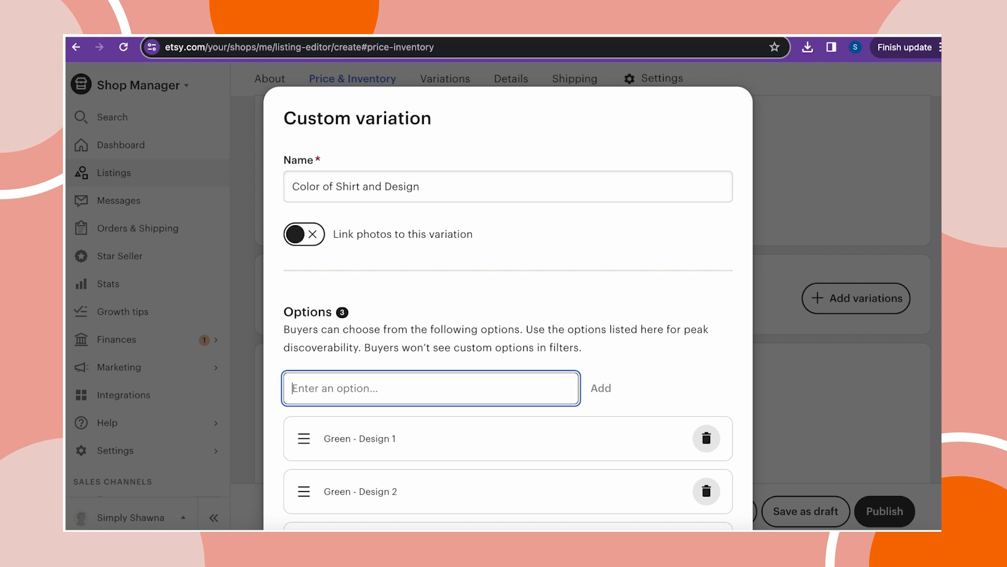
Step: Add the options Natural - Design 1, Natural Design 2 and Natural - Design 3 to the variation
text(Nat)
text(ura)
key(BackSpace)
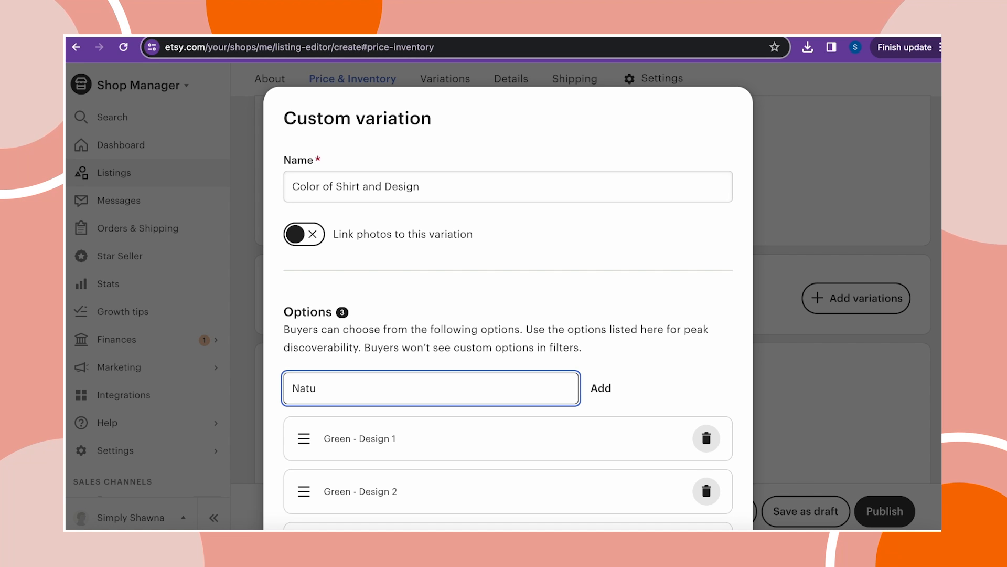
text(ral WHite)
key(Return)
text(Natural Design 2)
key(Return)
text(Na)
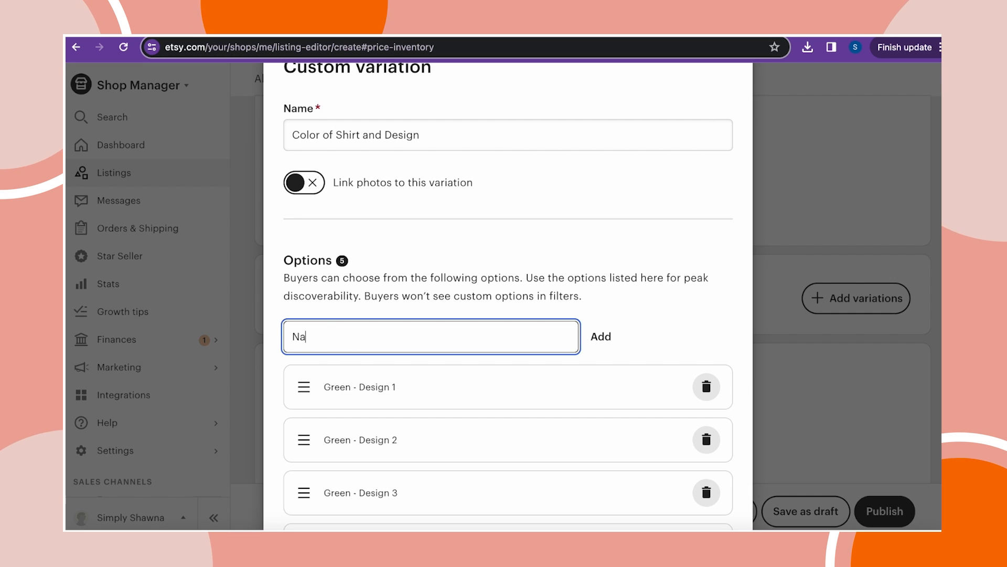
text(trual - Design 3)
drag(321, 336, 310, 336)
text(ur)
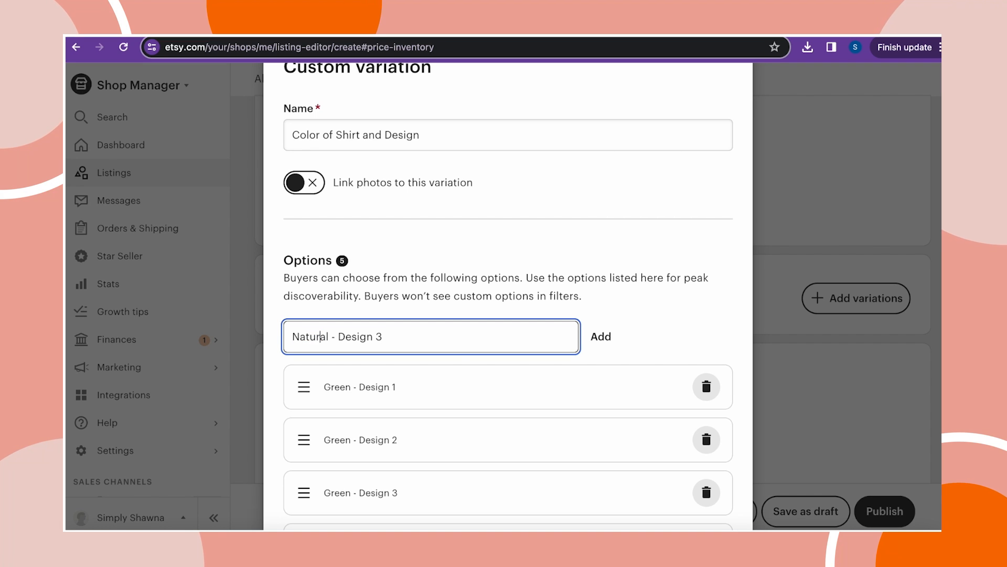
click(601, 337)
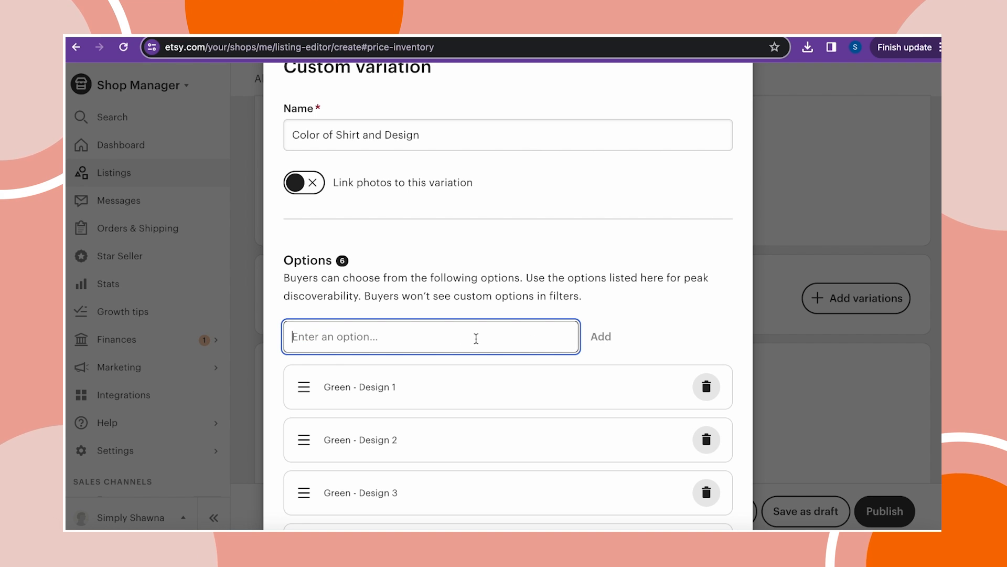
Step: Add the options Gray-Design 1, Gray - Design 2 and Gray - Design 3 to the variation
text(Heather Gray)
key(Return)
text(Gray - Design)
key(Return)
scroll(625, 393, down, 2)
scroll(413, 378, down, 2)
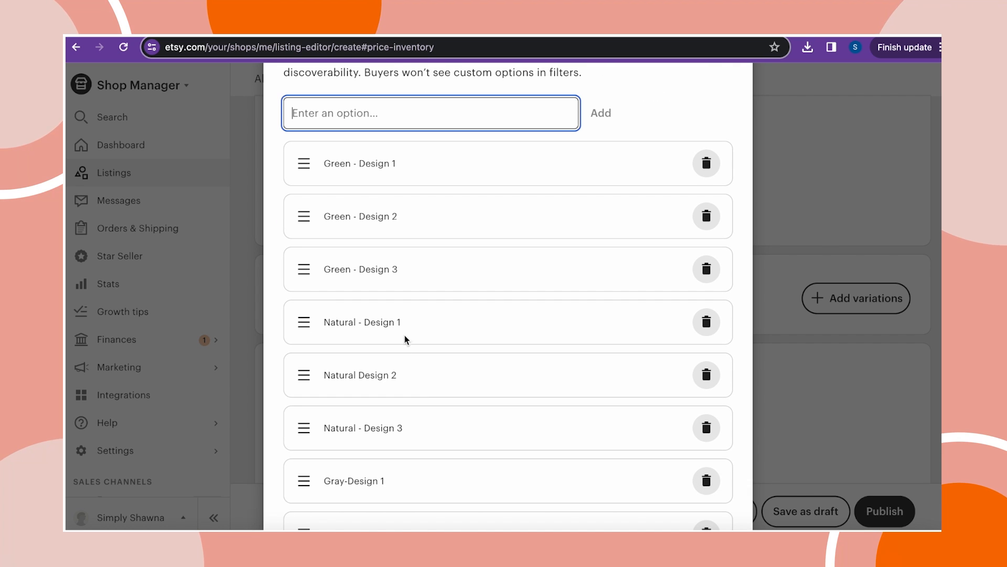
Step: Delete the Natural Design 2 option, the one written without a hyphen
scroll(407, 431, down, 1)
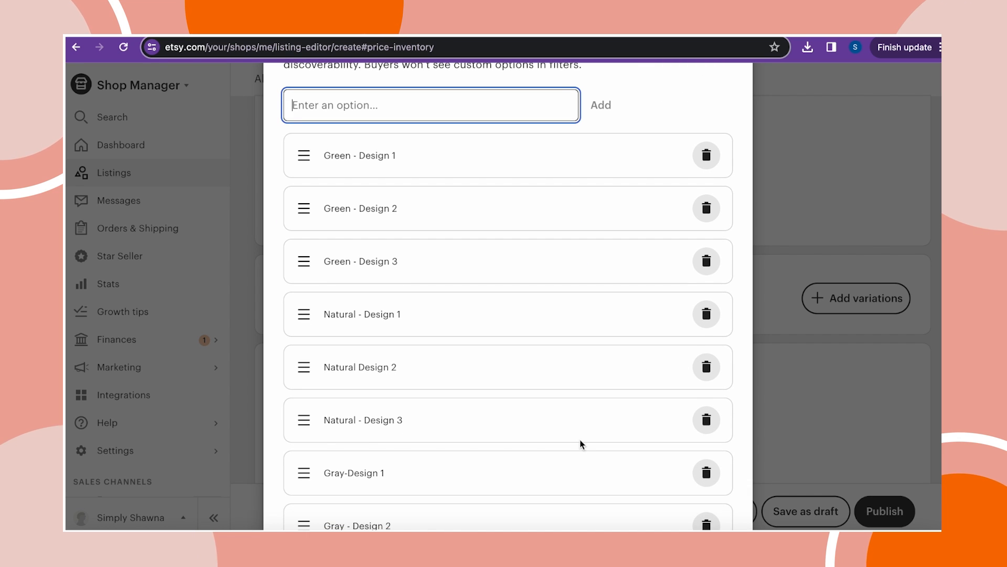
scroll(430, 368, down, 3)
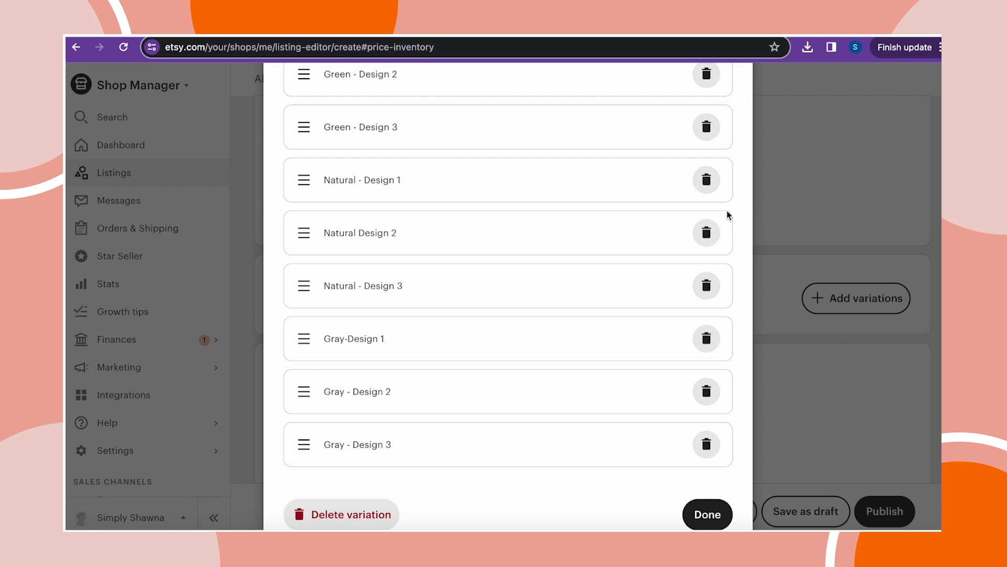
click(706, 232)
Step: Add the option Natural - Design 2, written with a hyphen, to the variation
scroll(477, 229, up, 5)
click(425, 221)
text(Natrual)
key(BackSpace)
key(BackSpace)
text(ral Design)
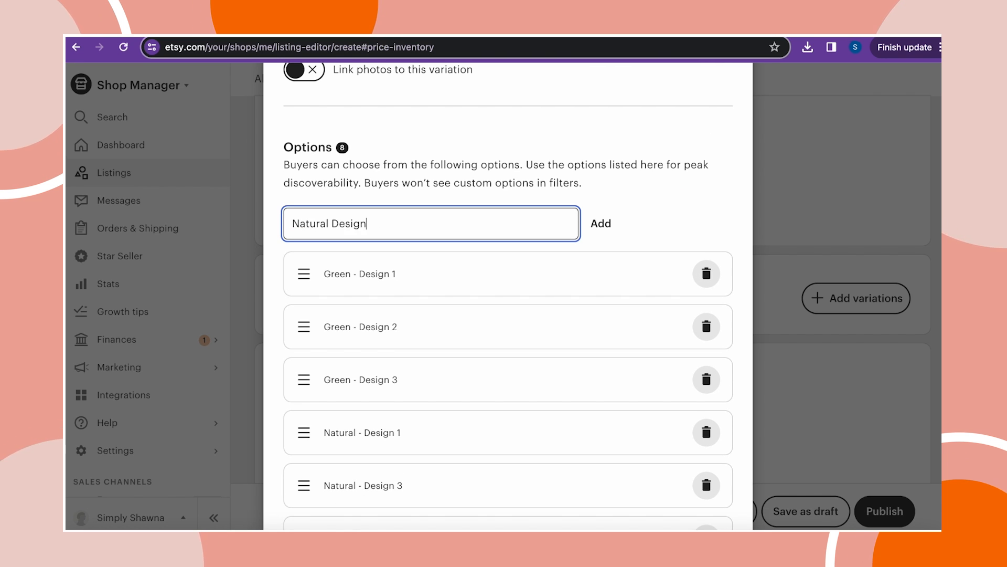
key(BackSpace)
text(gn)
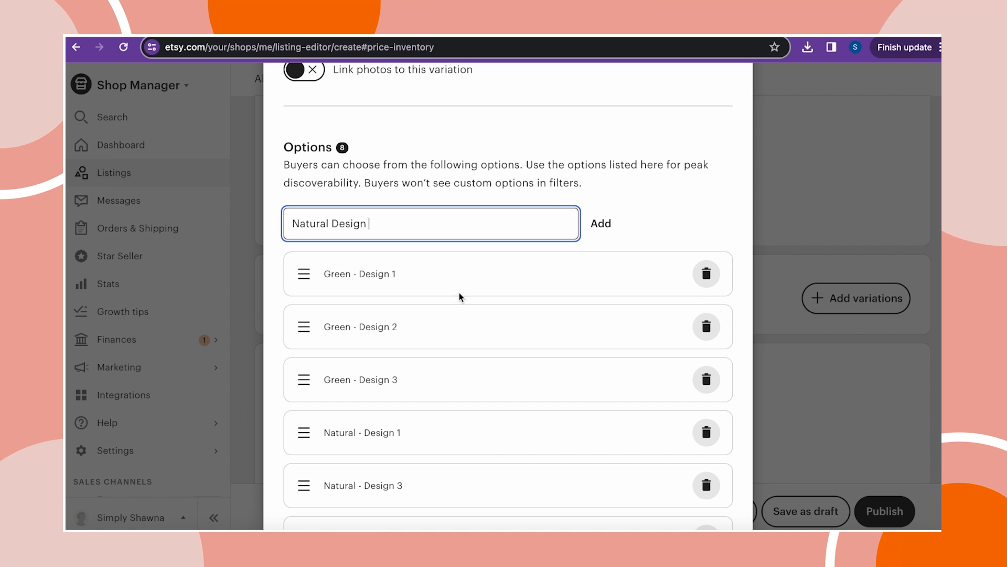
text( 2)
click(333, 219)
text(-)
click(600, 218)
Step: Move Natural - Design 2 between Natural - Design 1 and Natural - Design 3, and finish the variation
scroll(483, 360, down, 5)
drag(304, 445, 304, 230)
scroll(418, 253, up, 3)
scroll(389, 283, down, 2)
scroll(389, 284, down, 5)
click(711, 478)
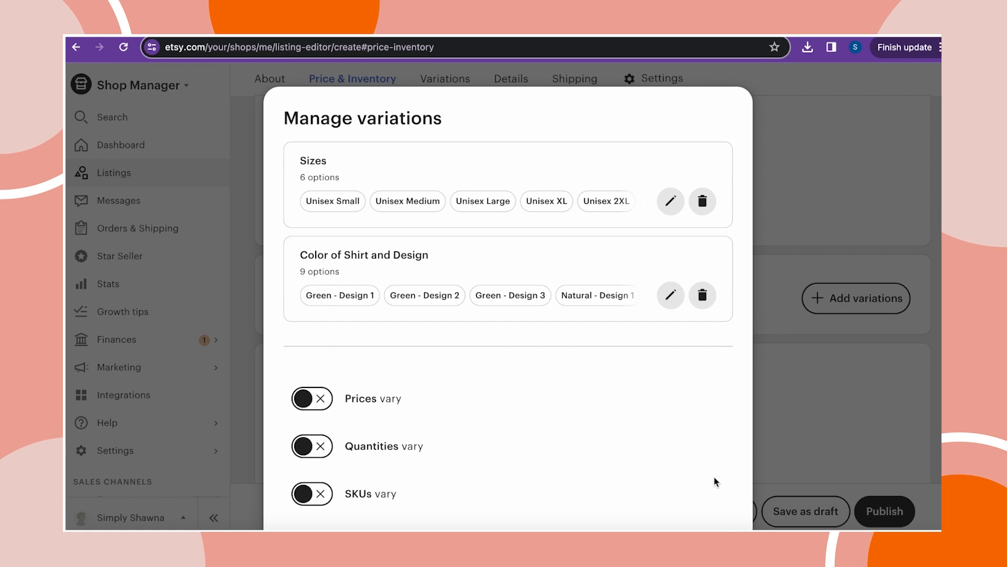
Step: Let prices vary by Sizes and SKUs by Sizes and Color of Shirt and Design, and apply the variations
scroll(716, 482, down, 2)
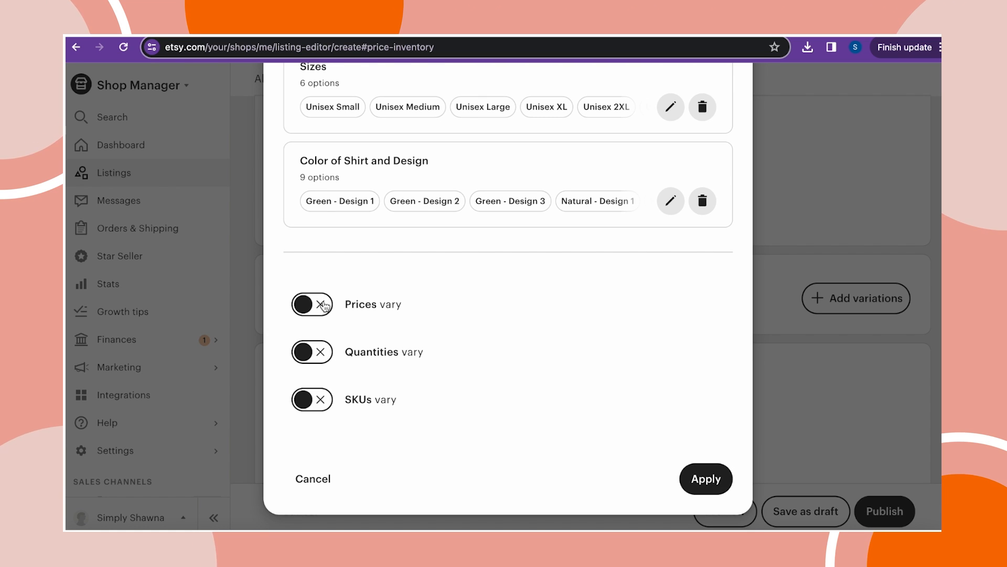
click(324, 305)
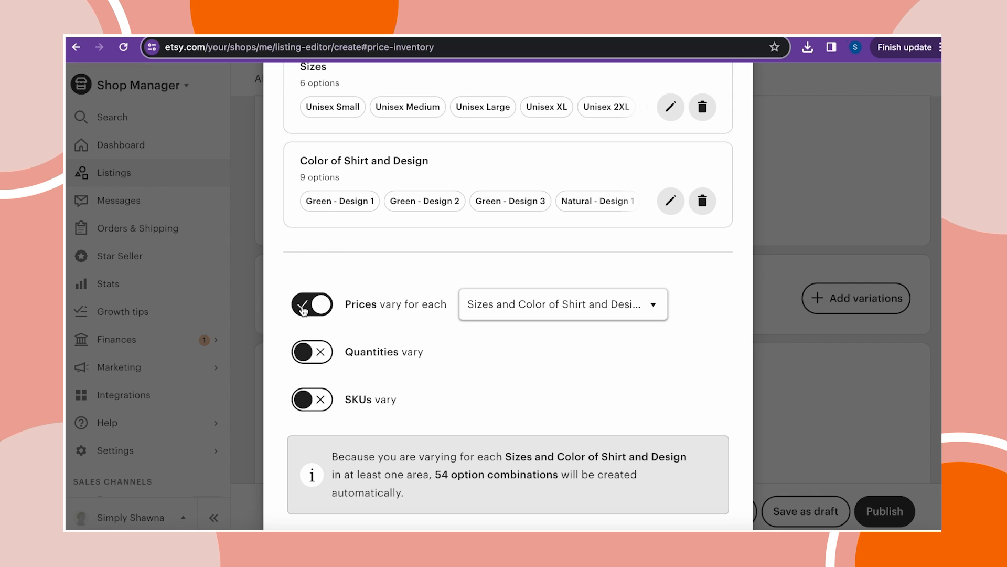
click(630, 318)
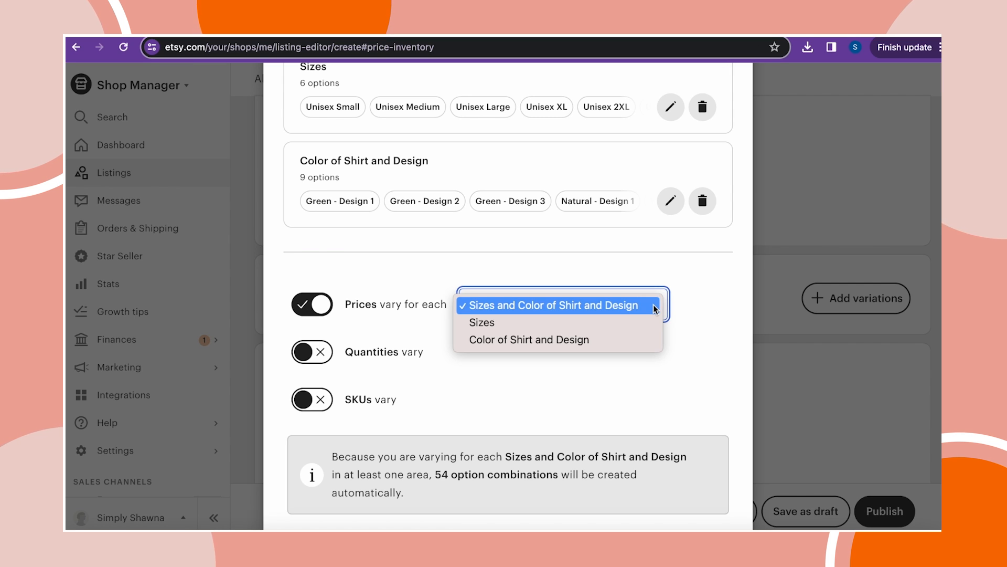
click(584, 322)
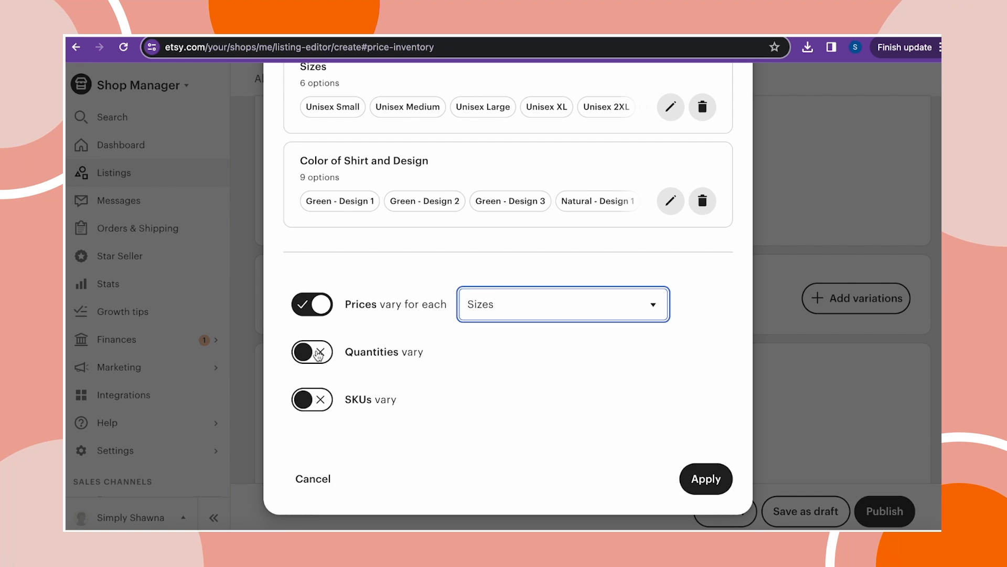
click(321, 403)
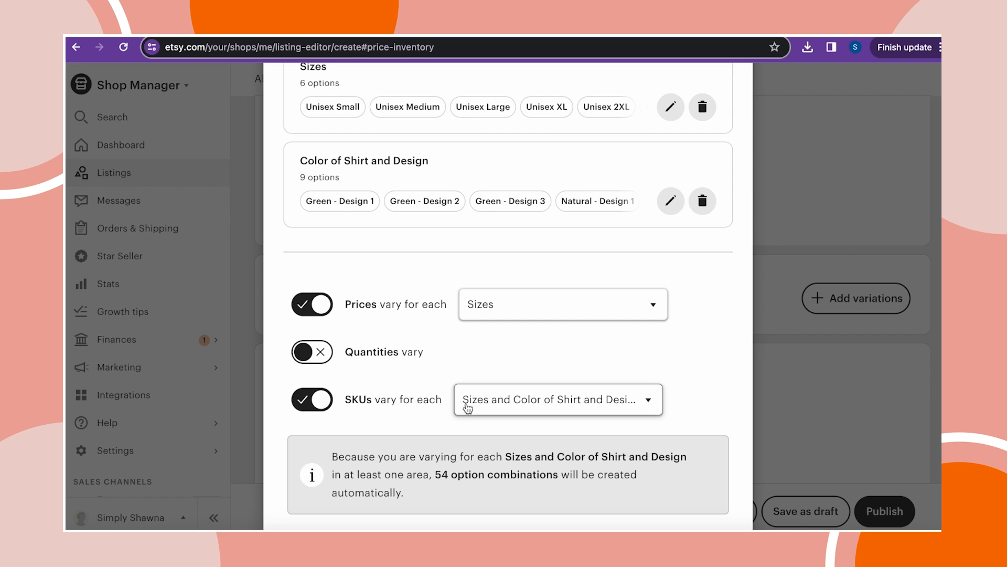
scroll(524, 409, down, 2)
click(700, 480)
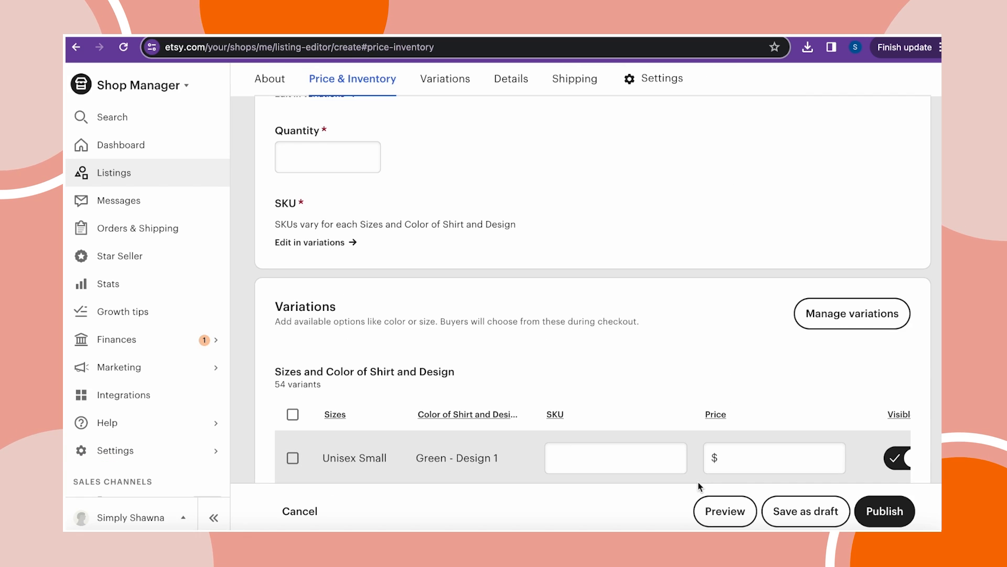
scroll(677, 378, down, 2)
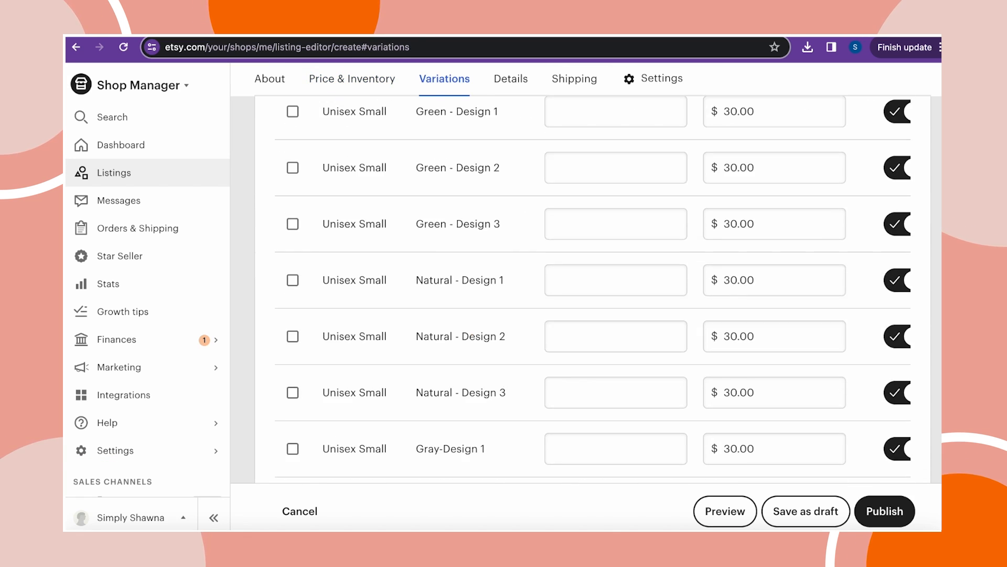
scroll(728, 310, up, 5)
scroll(728, 310, down, 3)
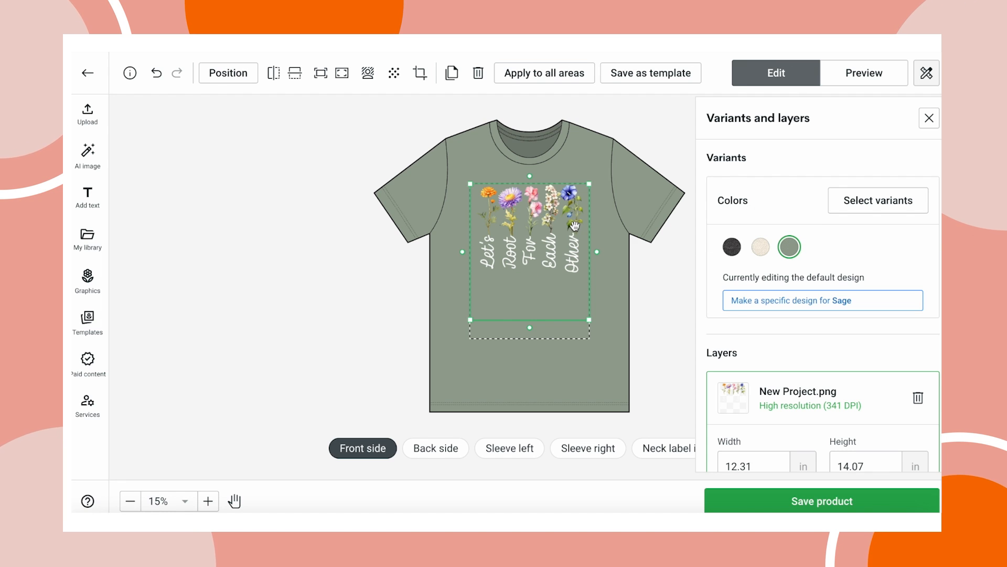
Step: Make a specific design for the Natural shirt and remove the white-lettered New Project.png artwork from it
click(761, 250)
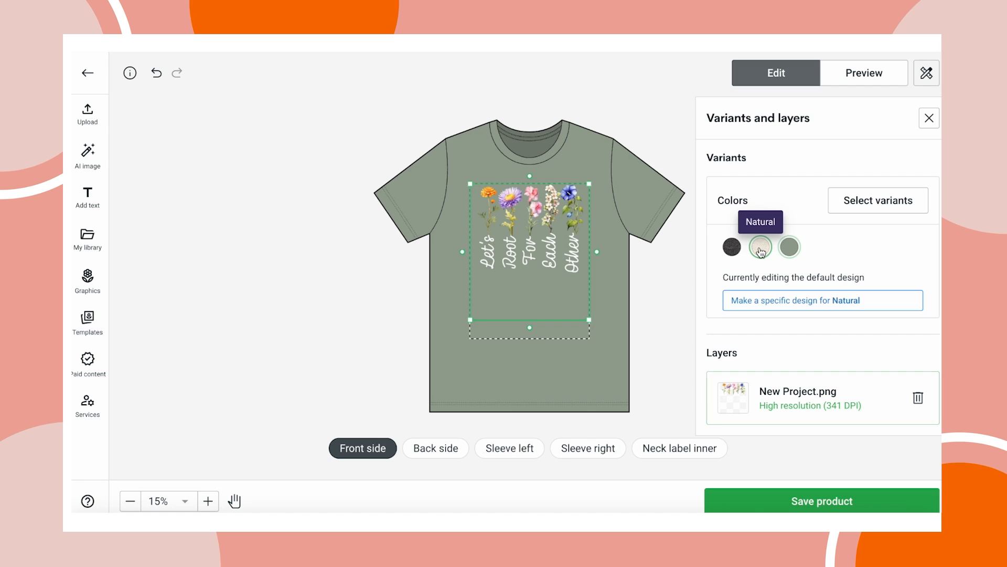
click(754, 303)
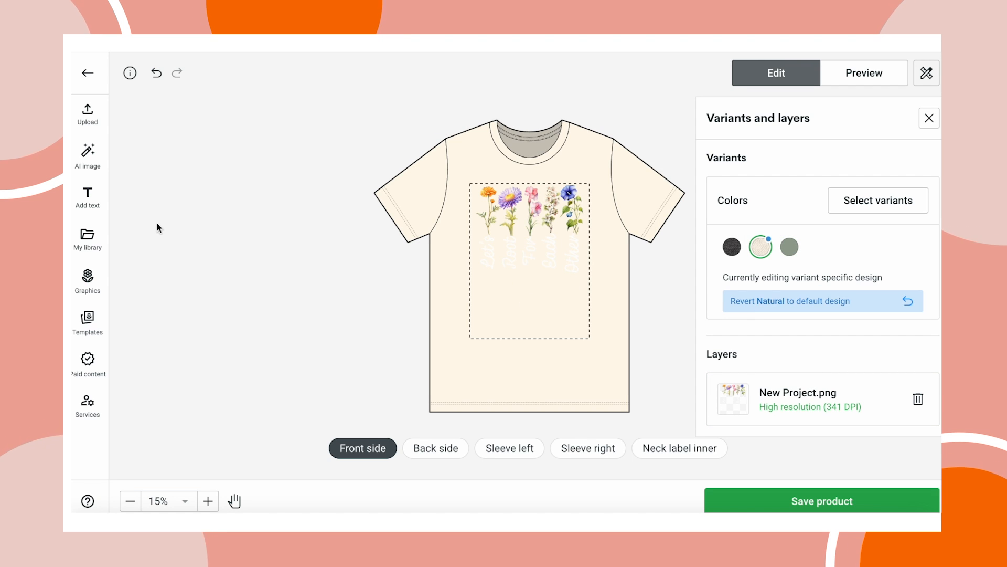
click(88, 239)
click(521, 265)
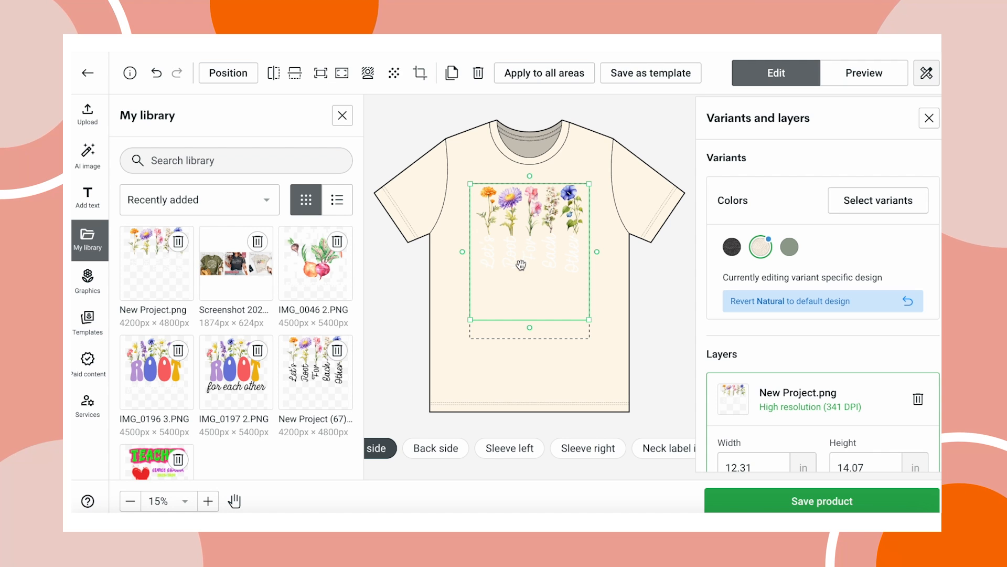
key(Delete)
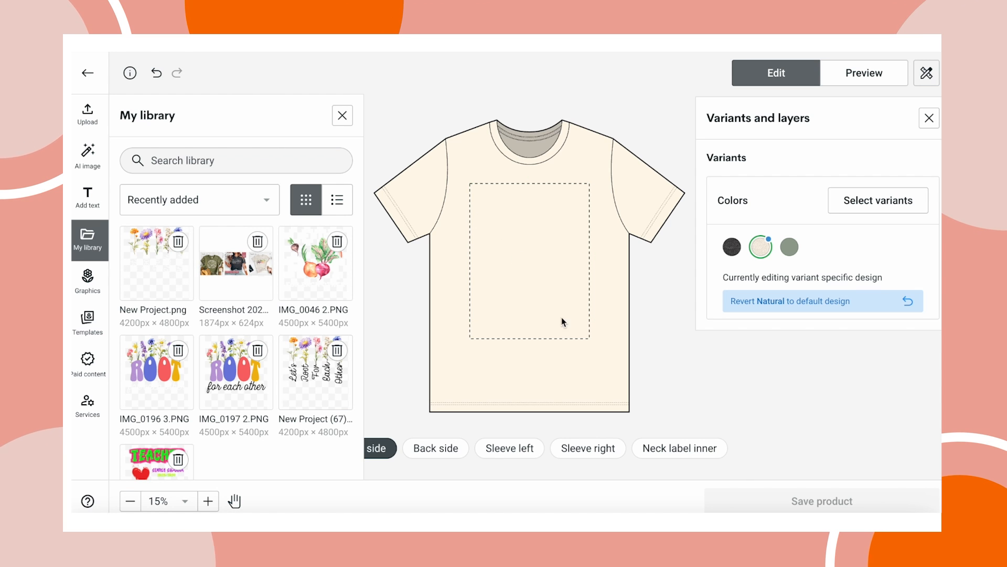
Step: Place New Project (67) 2.PNG from the library on the front of the Natural shirt, nudge it slightly, and check the other shirt colors
click(305, 376)
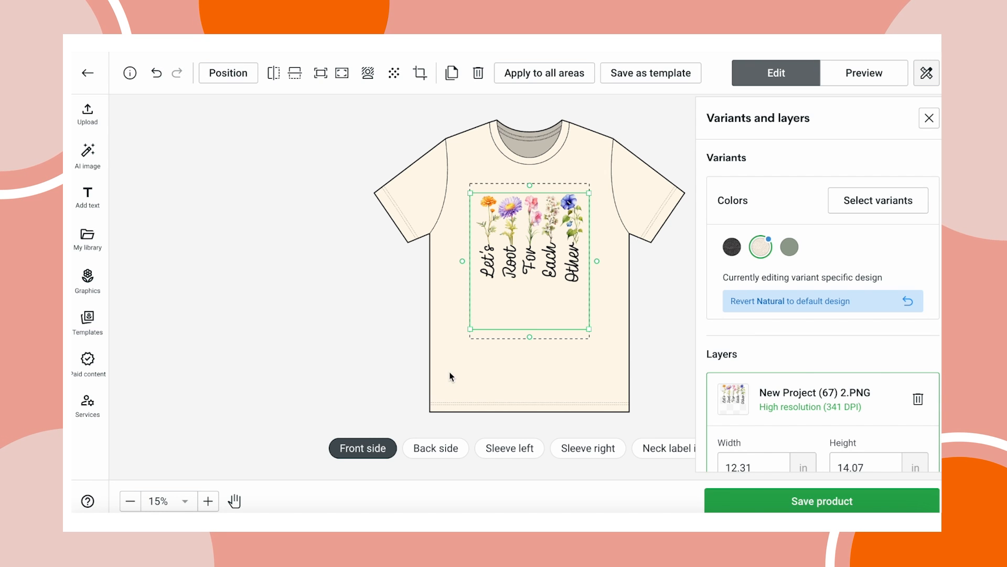
drag(539, 277, 529, 276)
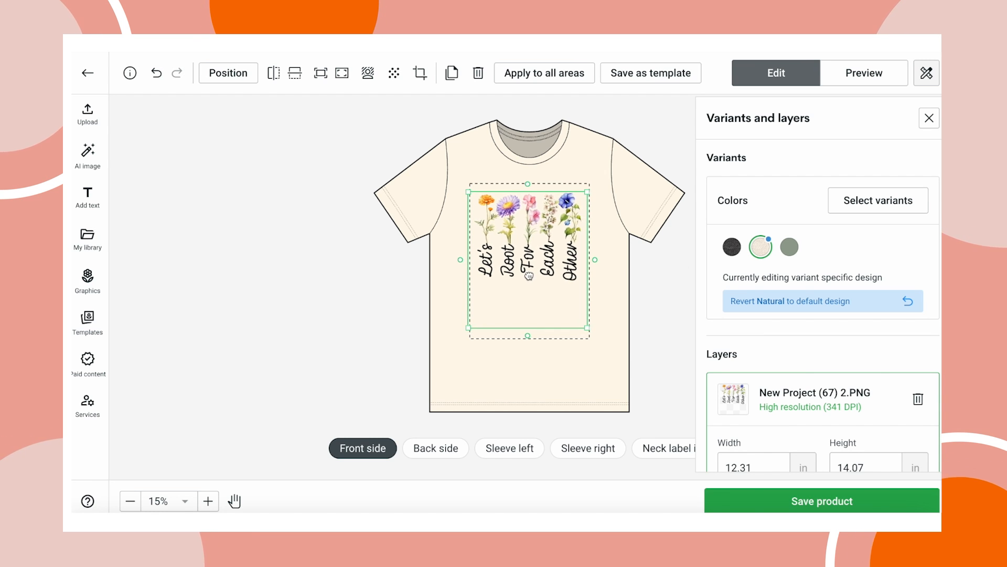
click(733, 249)
click(762, 247)
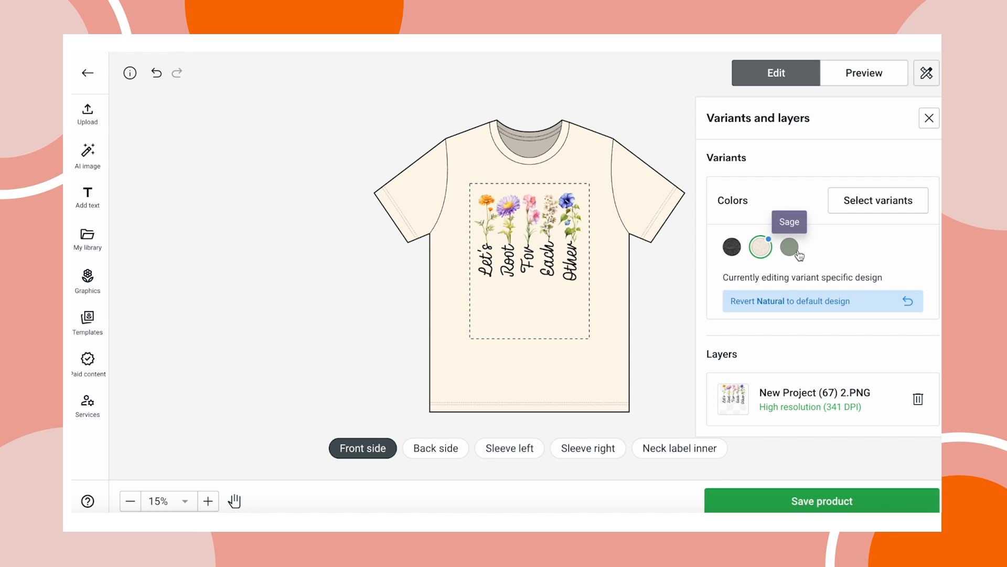
click(790, 247)
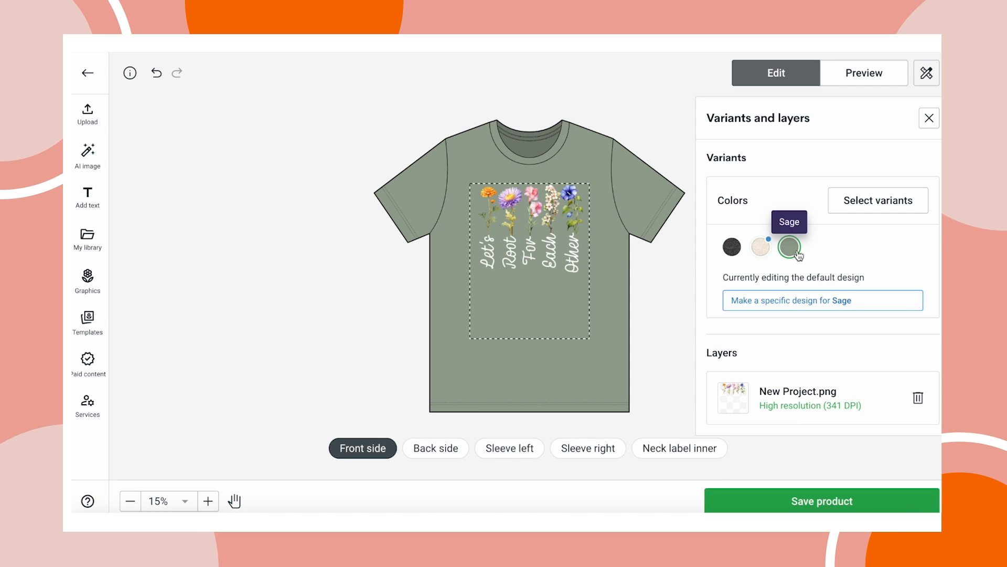
Step: Save the designed product, look over its mockups and variant prices, and save it as a draft
click(754, 504)
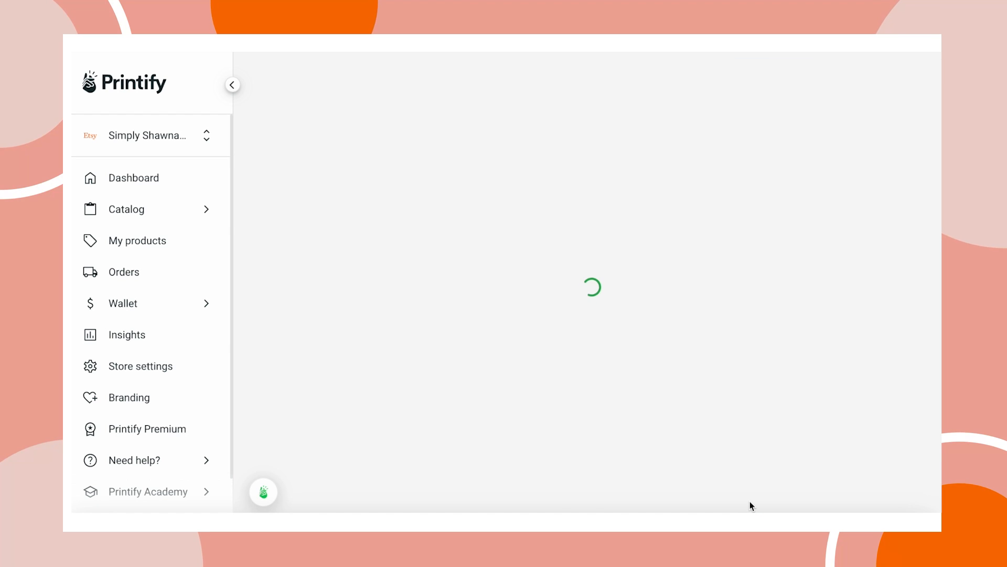
scroll(700, 426, down, 2)
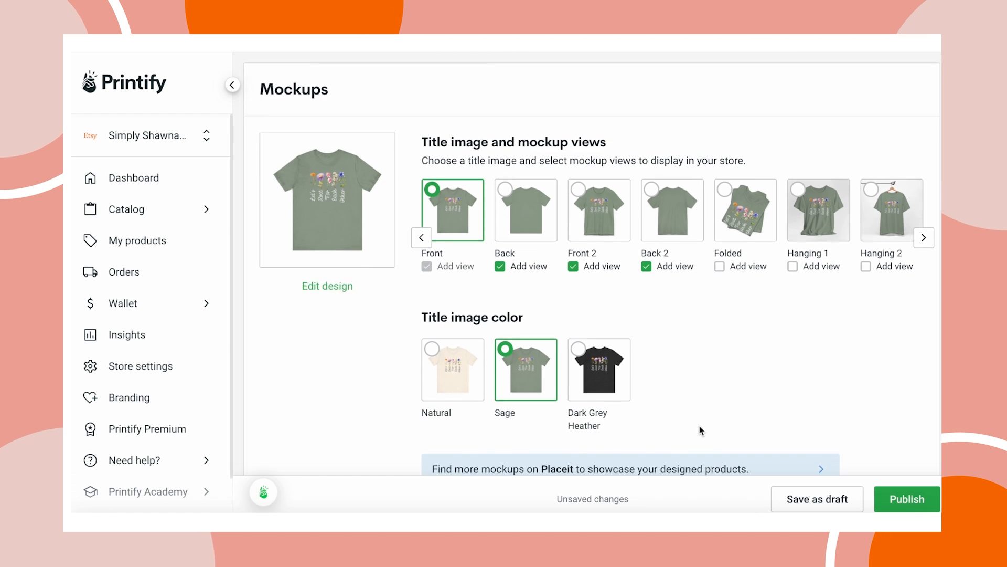
scroll(699, 426, down, 1)
scroll(753, 407, down, 15)
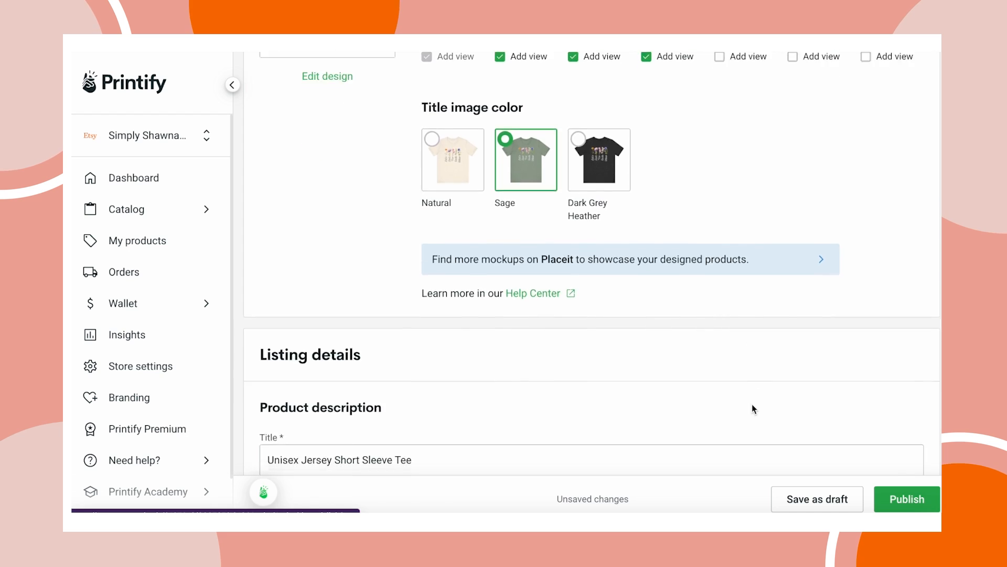
scroll(752, 404, down, 10)
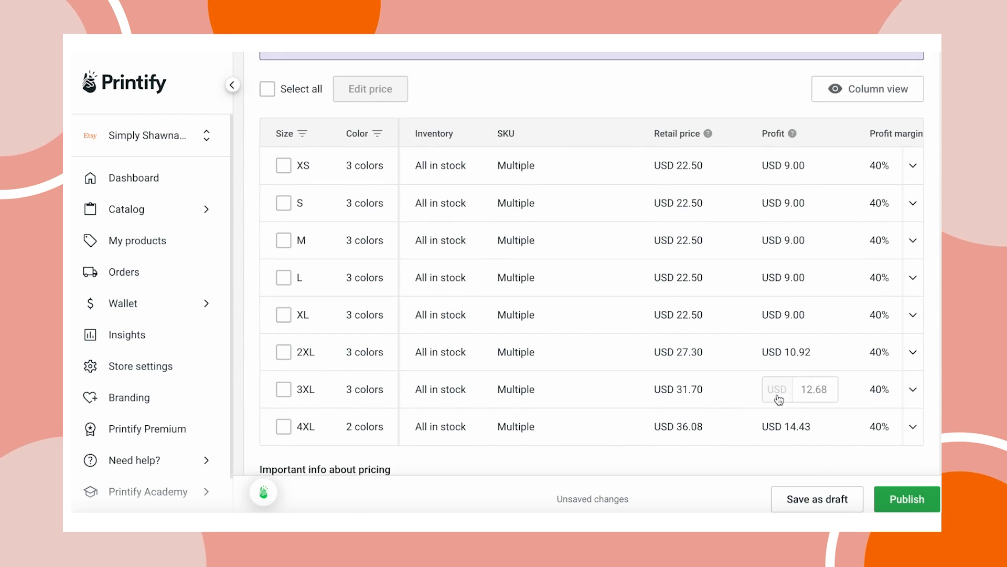
click(813, 502)
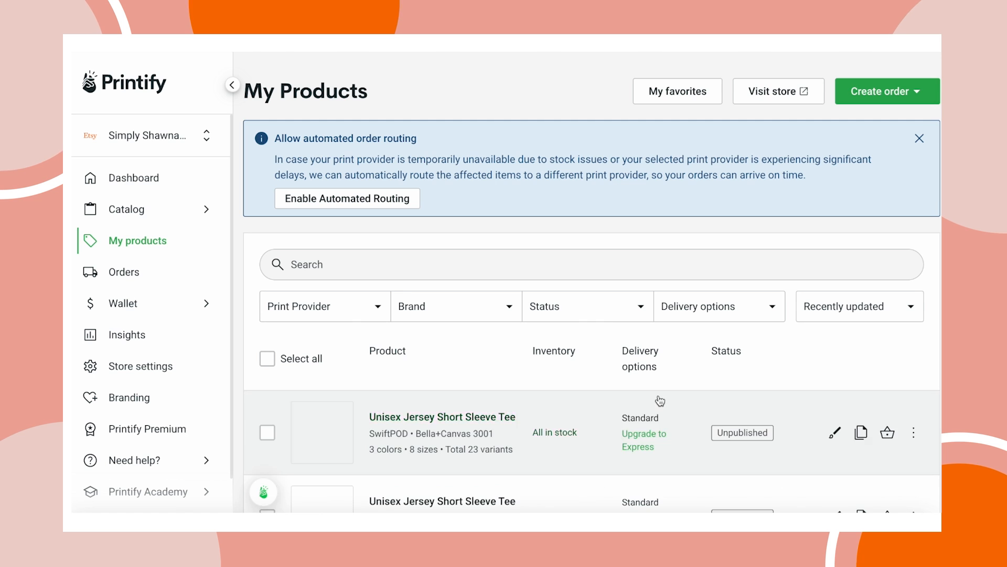
Step: Open the newly saved sage Unisex Jersey Short Sleeve Tee from the product list and go to its variant pricing table
scroll(608, 346, down, 2)
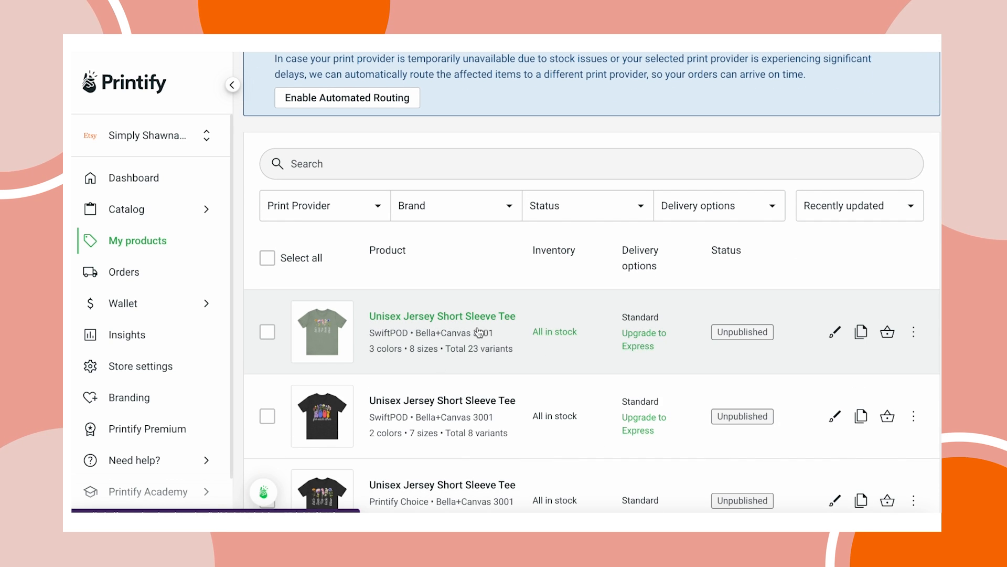
click(473, 316)
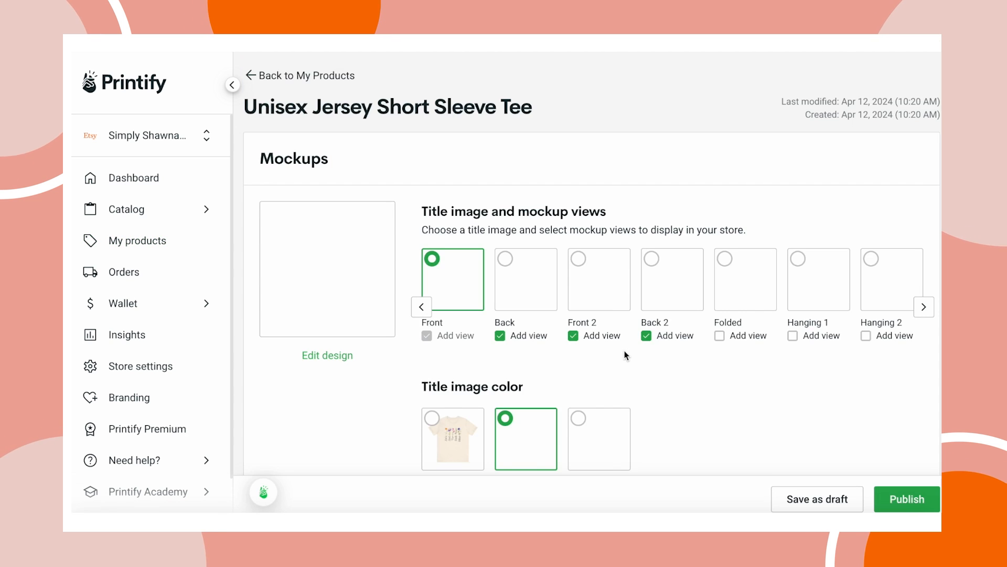
scroll(624, 351, down, 15)
scroll(624, 351, up, 2)
scroll(625, 350, down, 10)
scroll(624, 351, up, 8)
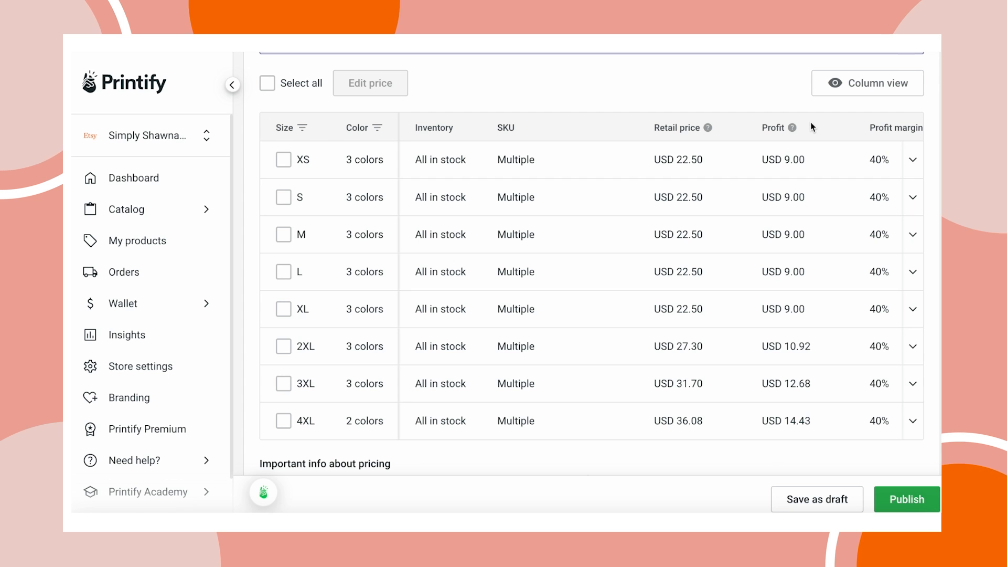
scroll(416, 408, down, 1)
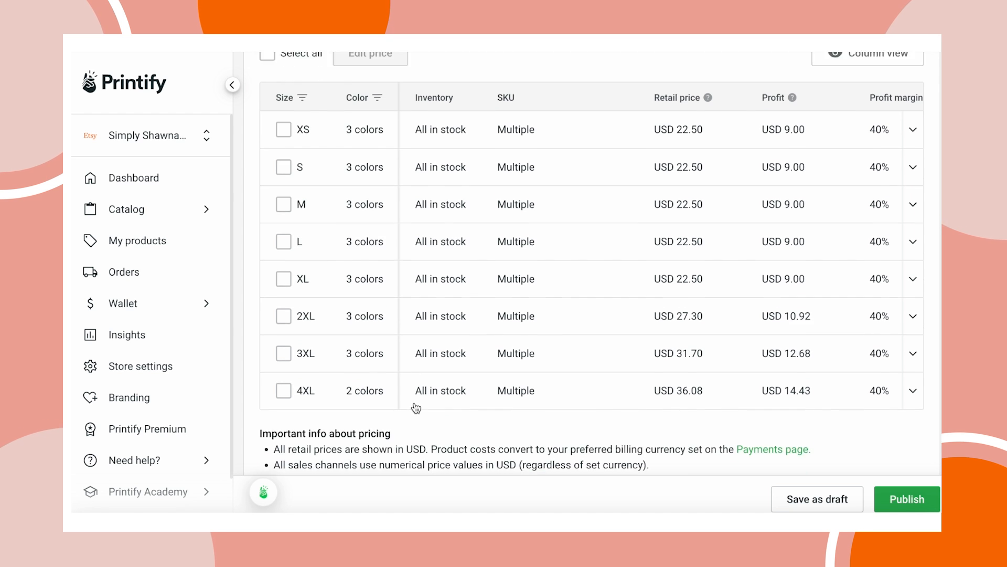
scroll(416, 408, up, 2)
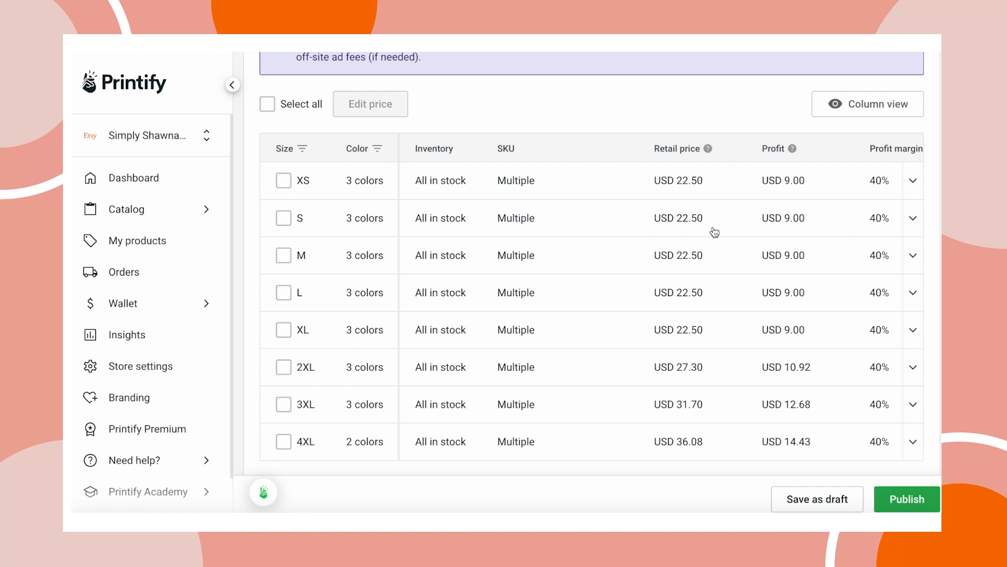
Step: Expand the size rows from XS through 3XL in the pricing table to show each color's individual SKU
click(913, 182)
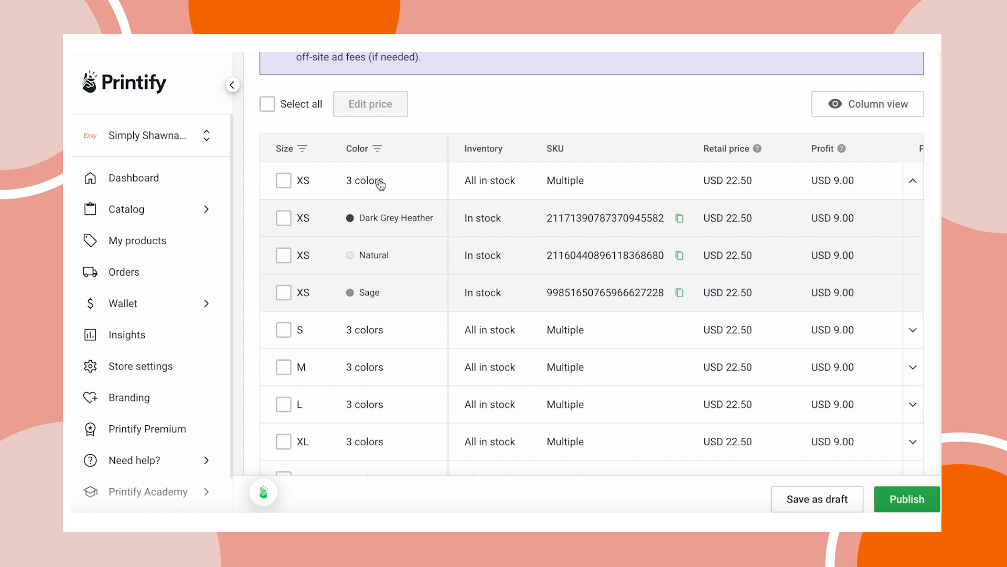
scroll(381, 183, down, 1)
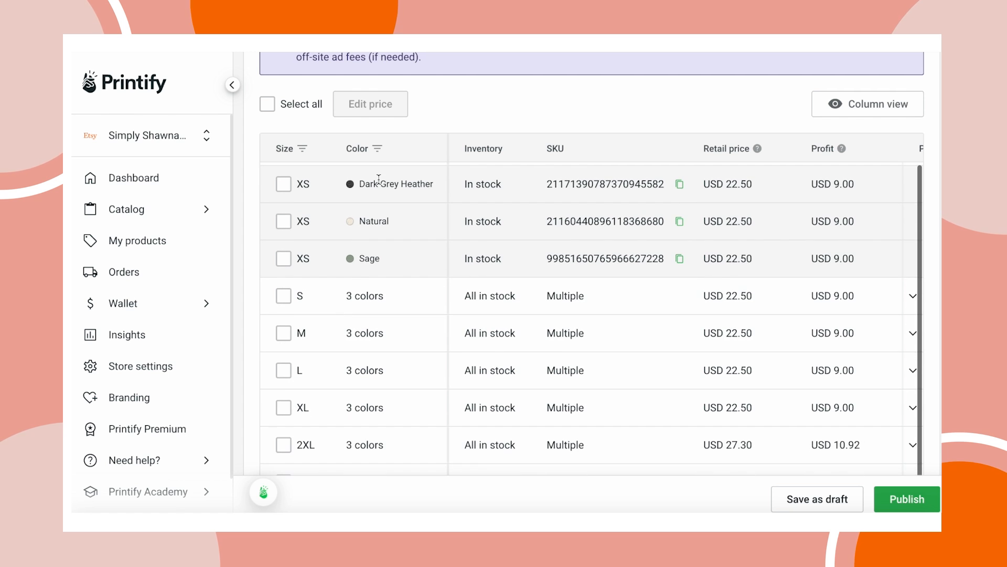
click(912, 297)
scroll(910, 387, down, 2)
click(912, 374)
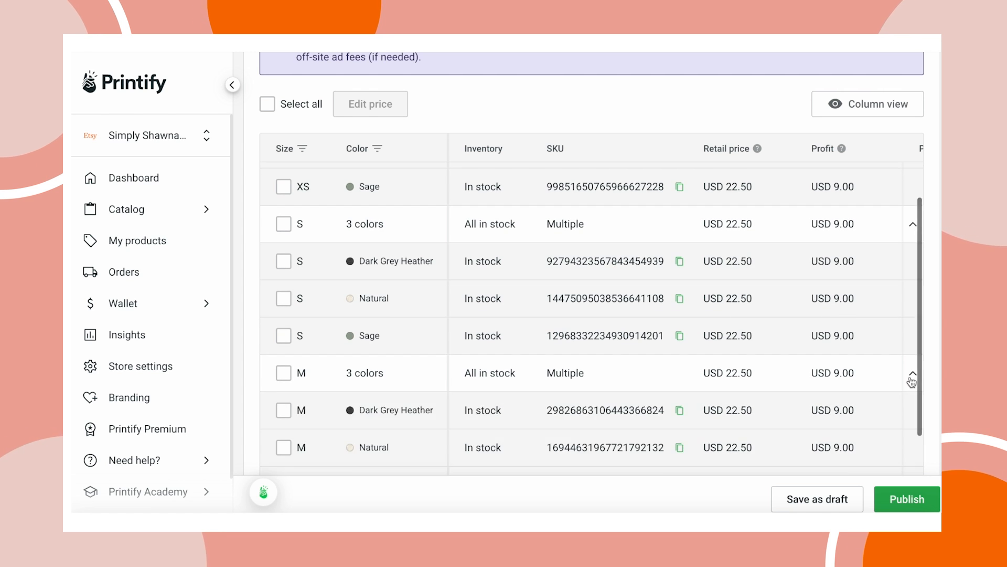
scroll(911, 381, down, 4)
click(911, 373)
scroll(911, 379, down, 1)
scroll(911, 379, down, 3)
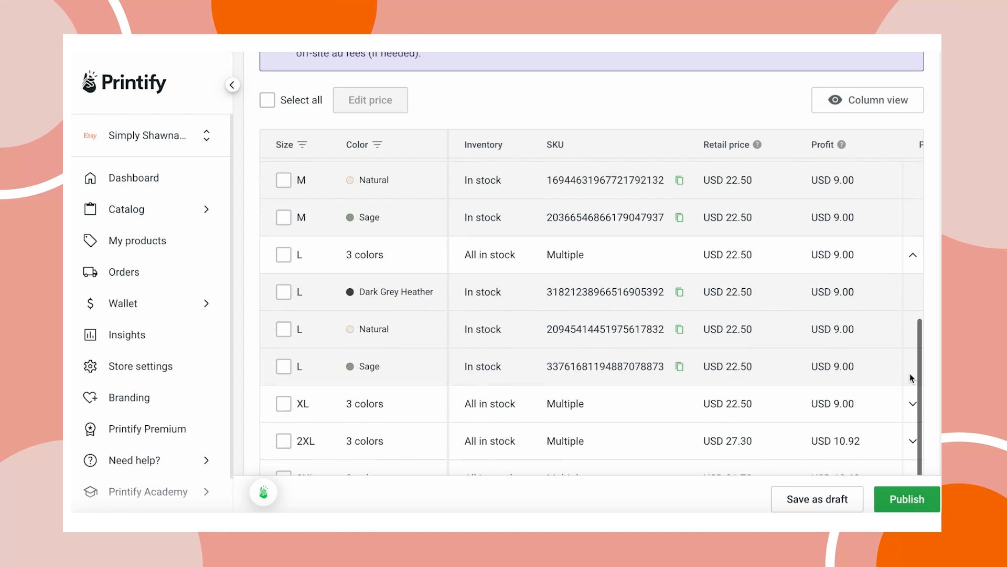
click(913, 376)
scroll(913, 375, down, 3)
click(913, 395)
scroll(912, 392, down, 3)
click(913, 391)
scroll(912, 389, down, 4)
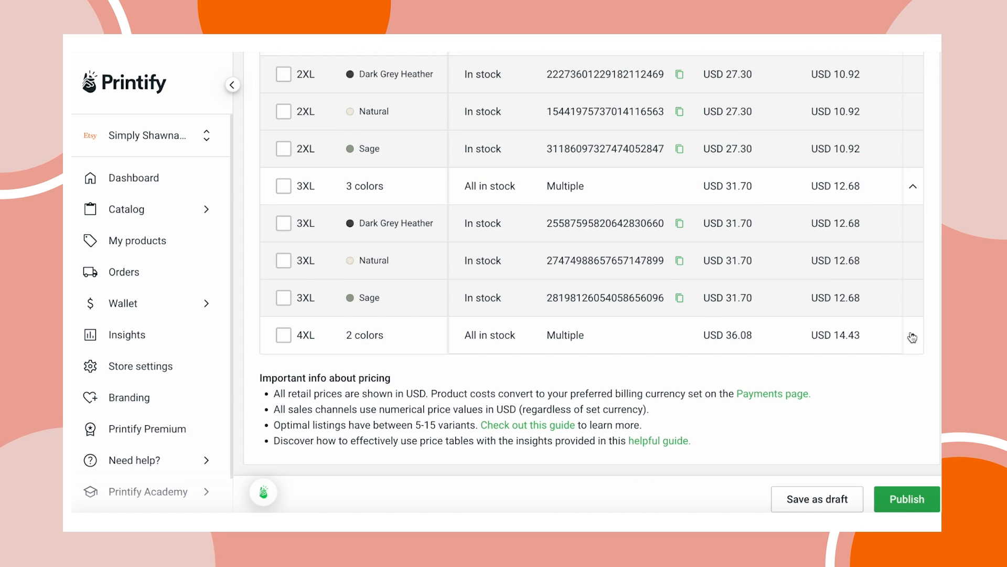
Step: Return to the XS variants, highlight the Dark Grey Heather SKU, and look over the neighboring color SKUs
scroll(795, 328, up, 15)
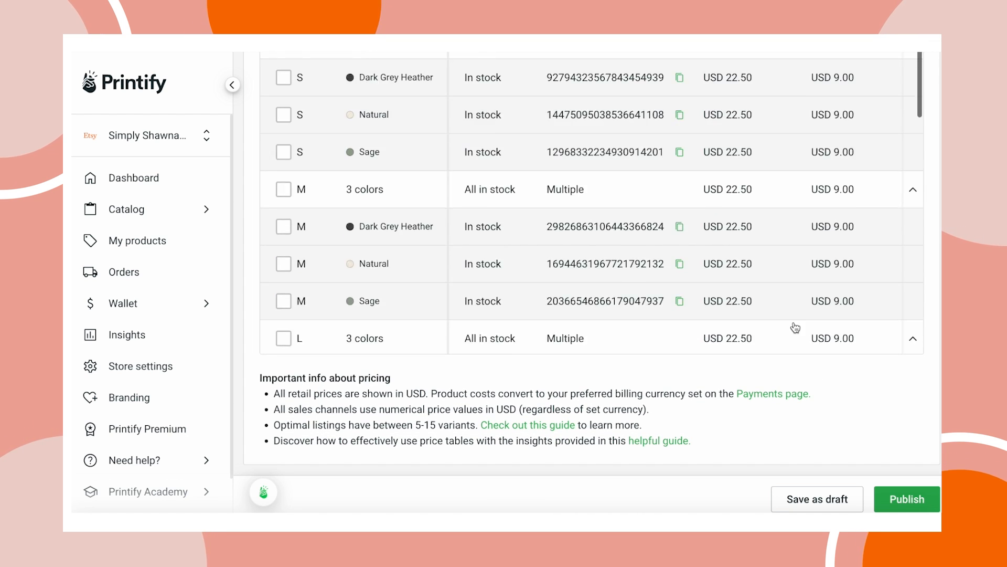
scroll(795, 326, up, 2)
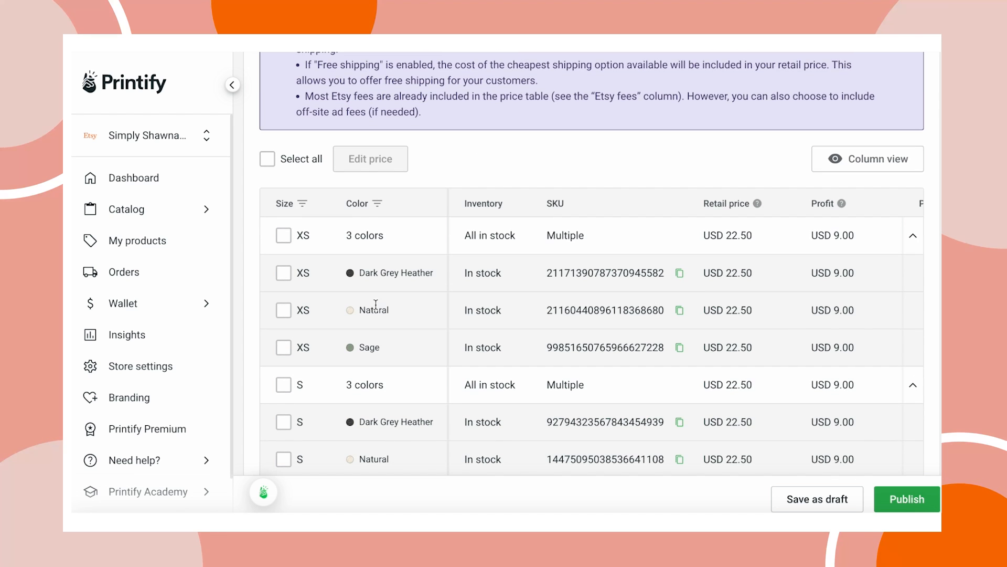
double_click(576, 271)
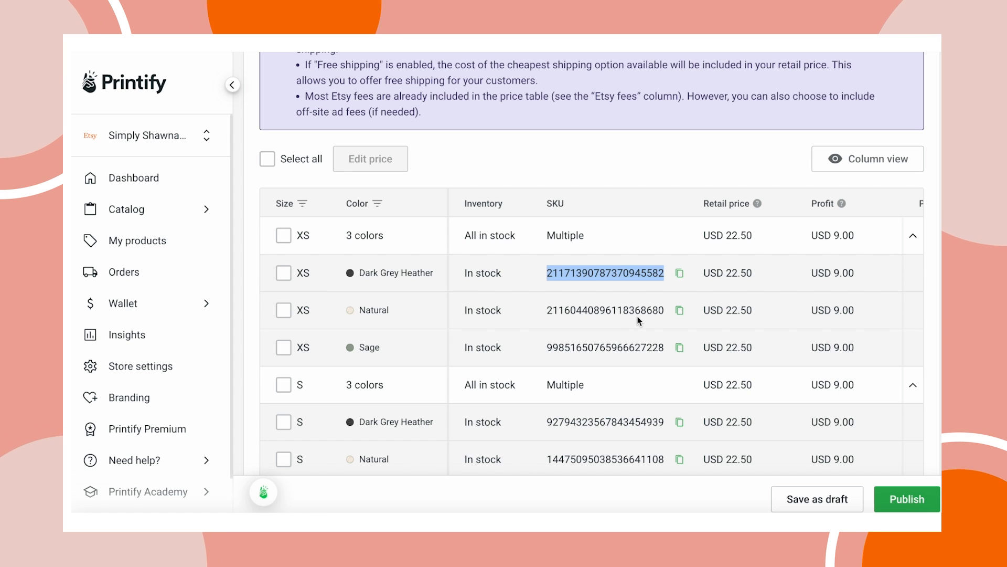
scroll(639, 320, down, 3)
scroll(637, 315, up, 2)
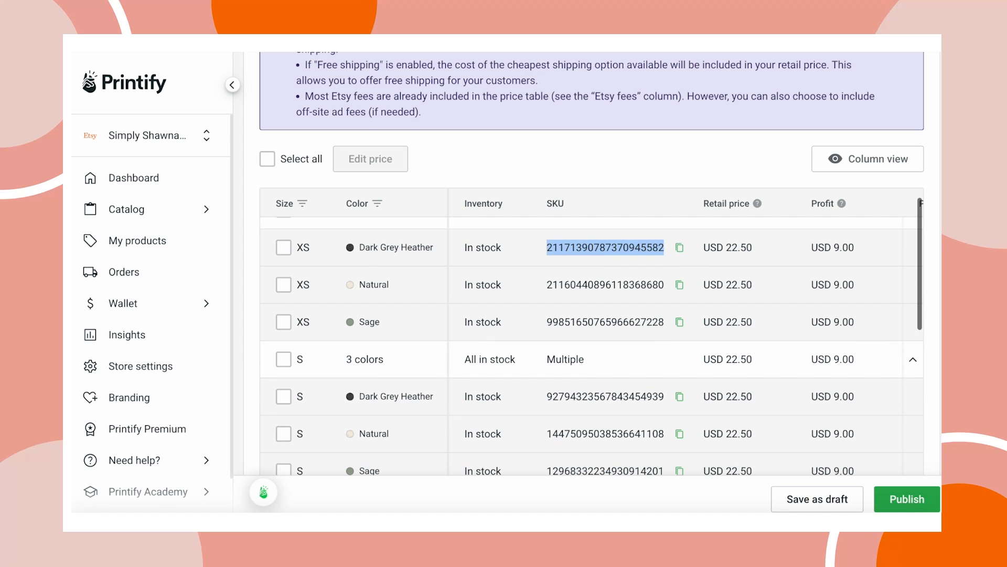